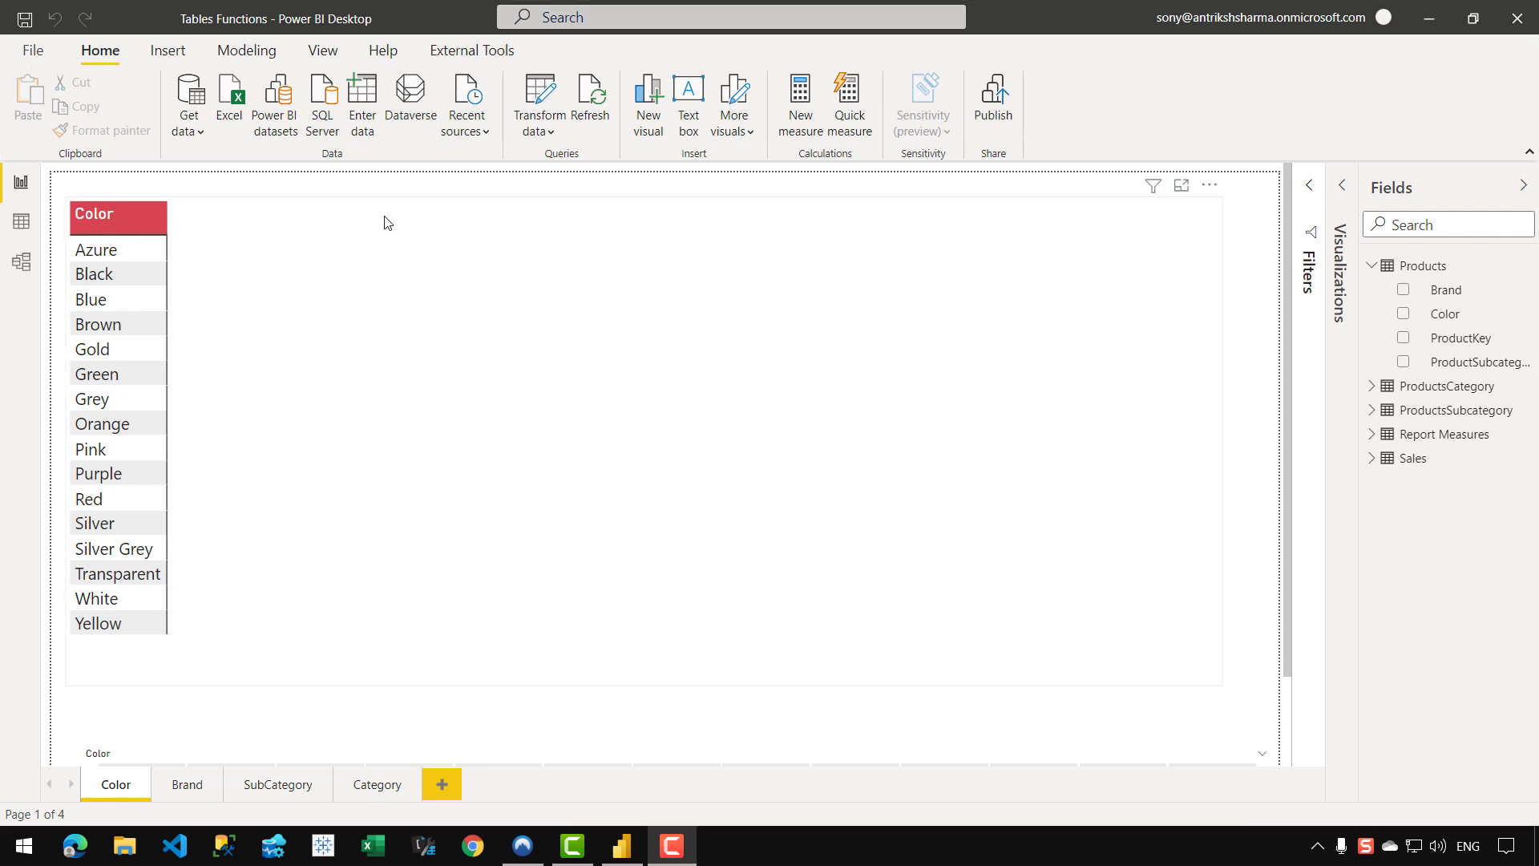
Examine the model relationships linking the Sales, Products, ProductsSubcategory and ProductsCategory tables.
click(22, 261)
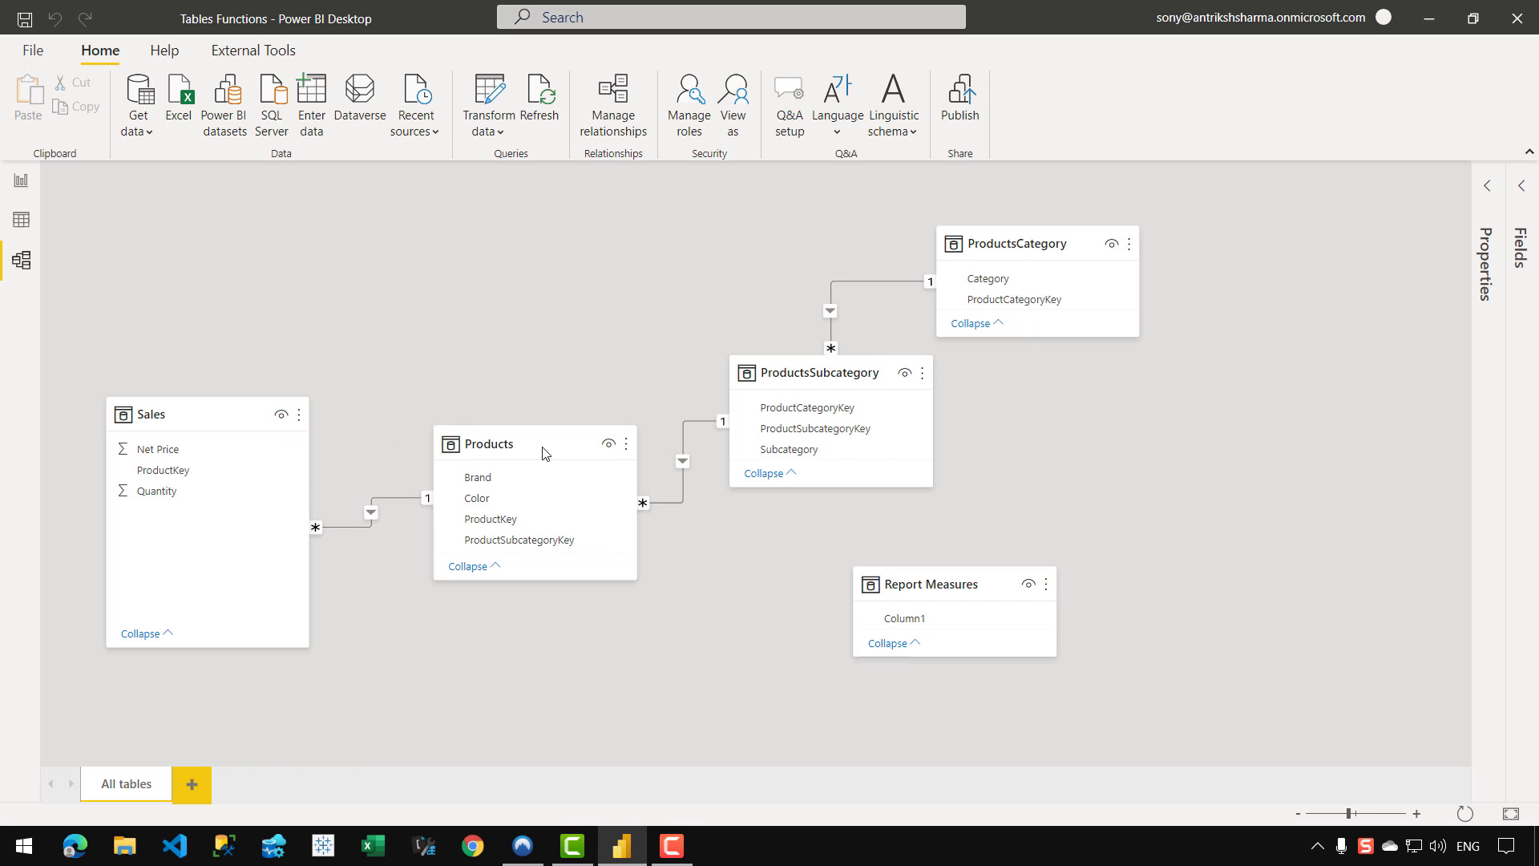
click(845, 374)
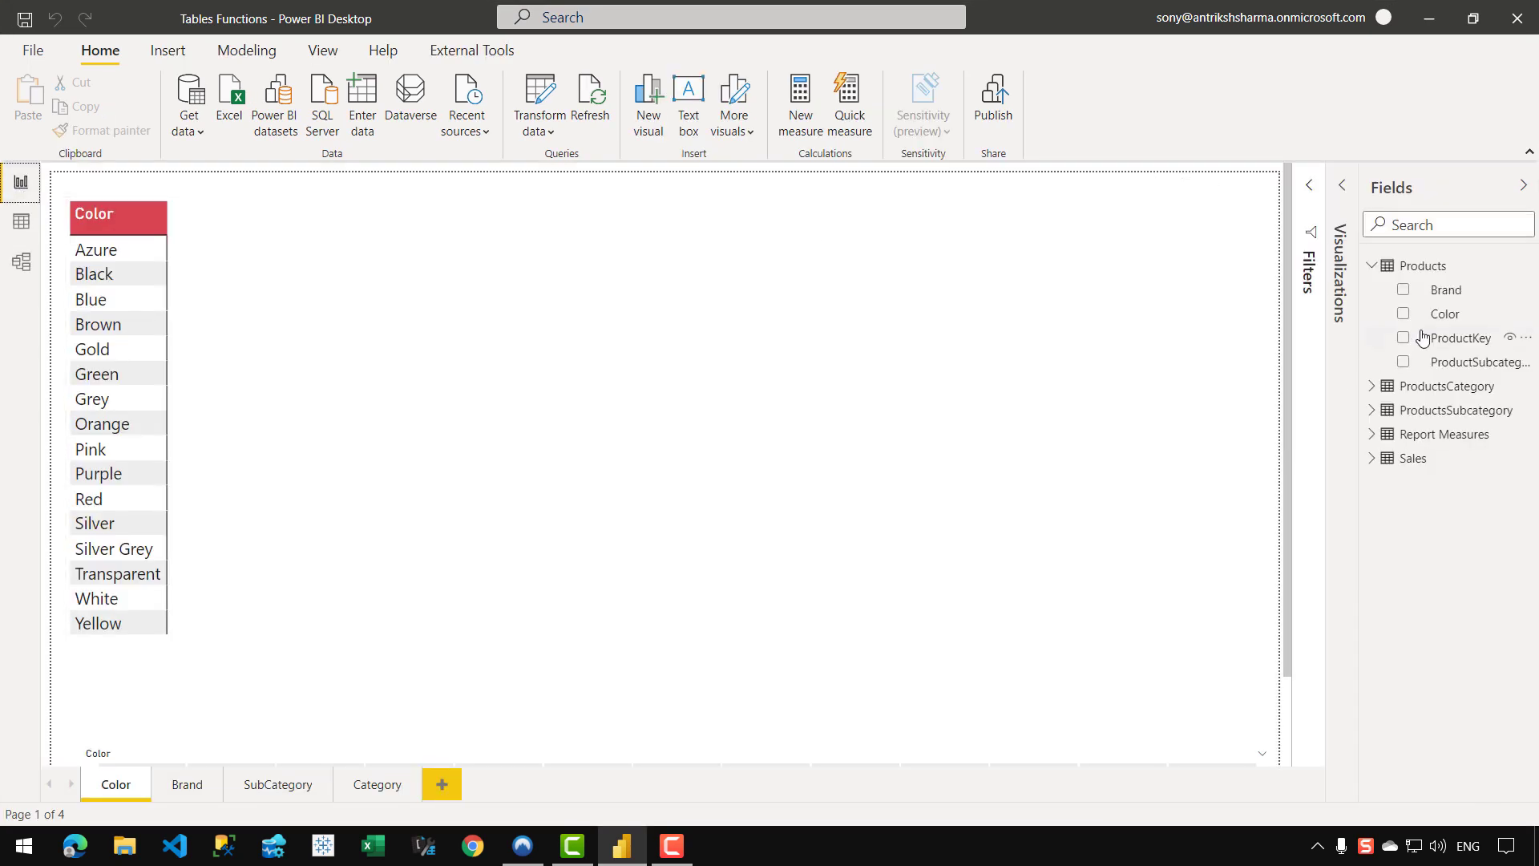
Create a measure named "# Rows DISTINCT" in the Products table and begin its formula with COUNTROWS.
right_click(1377, 320)
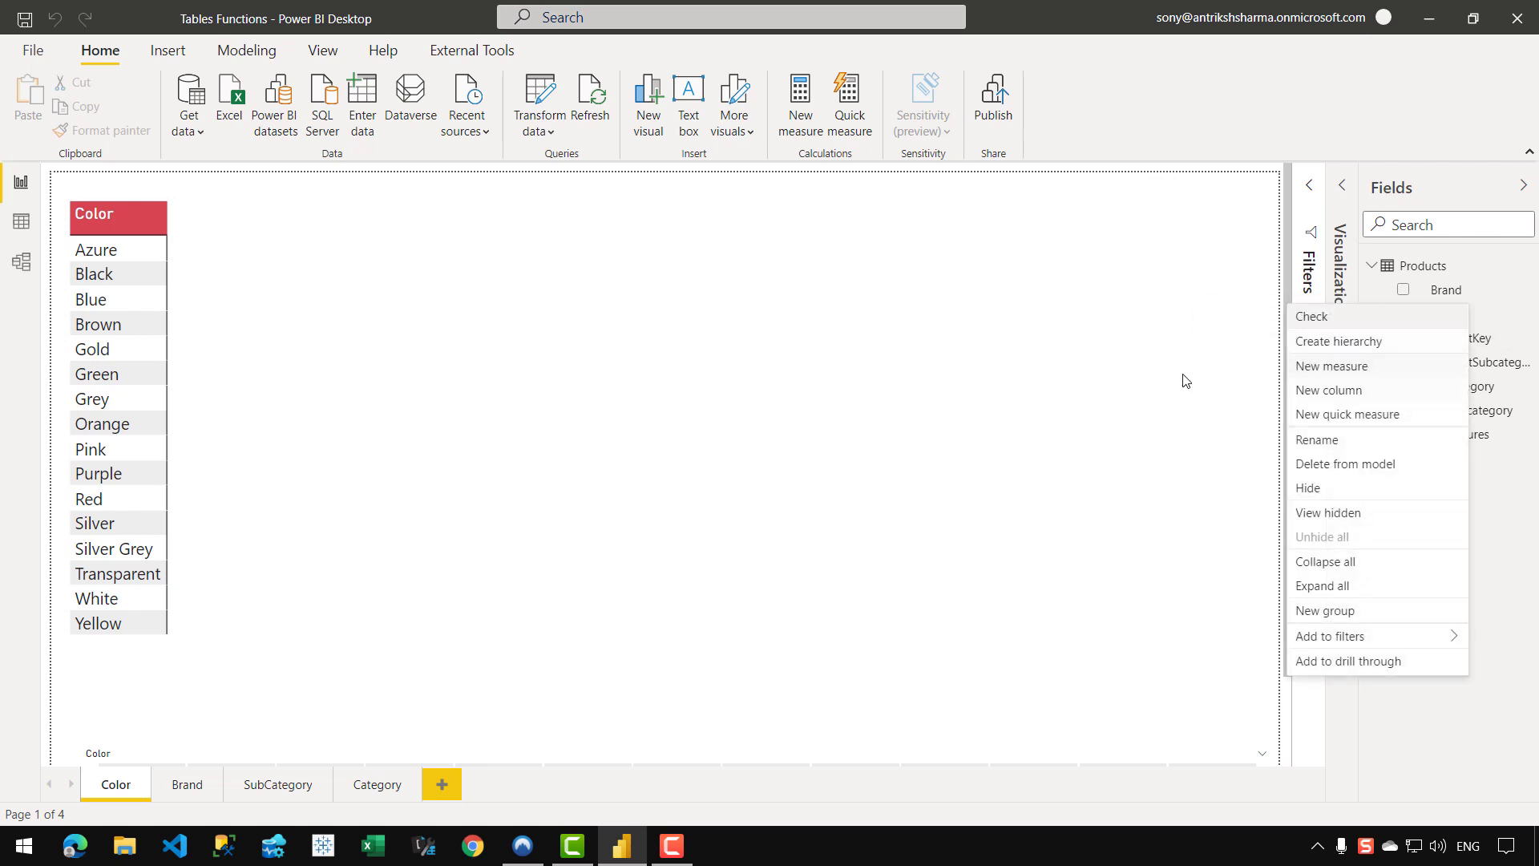
click(1305, 367)
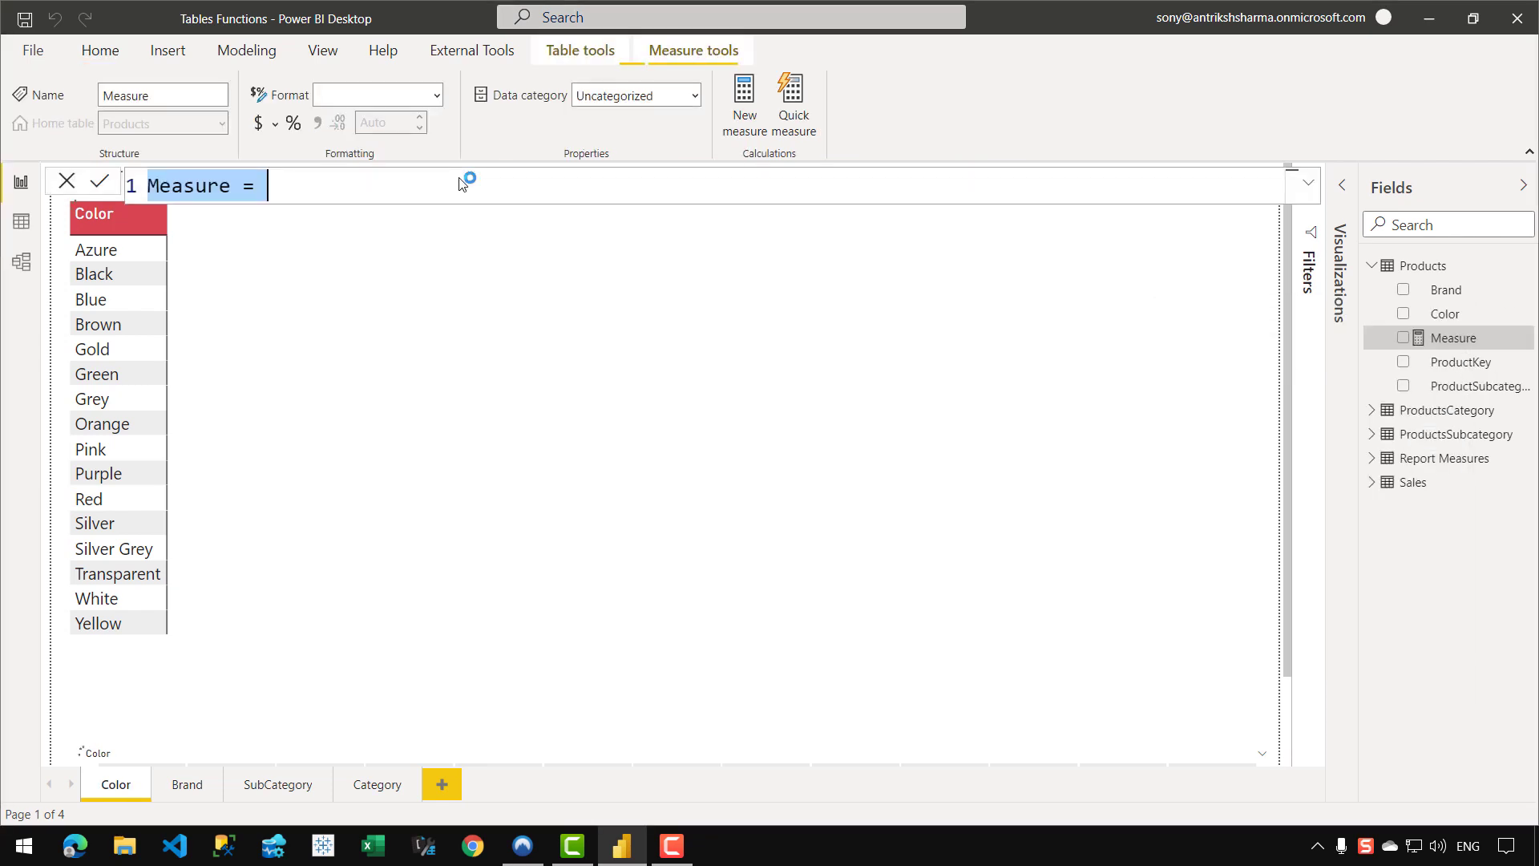
text(# Rows DISTINCT =)
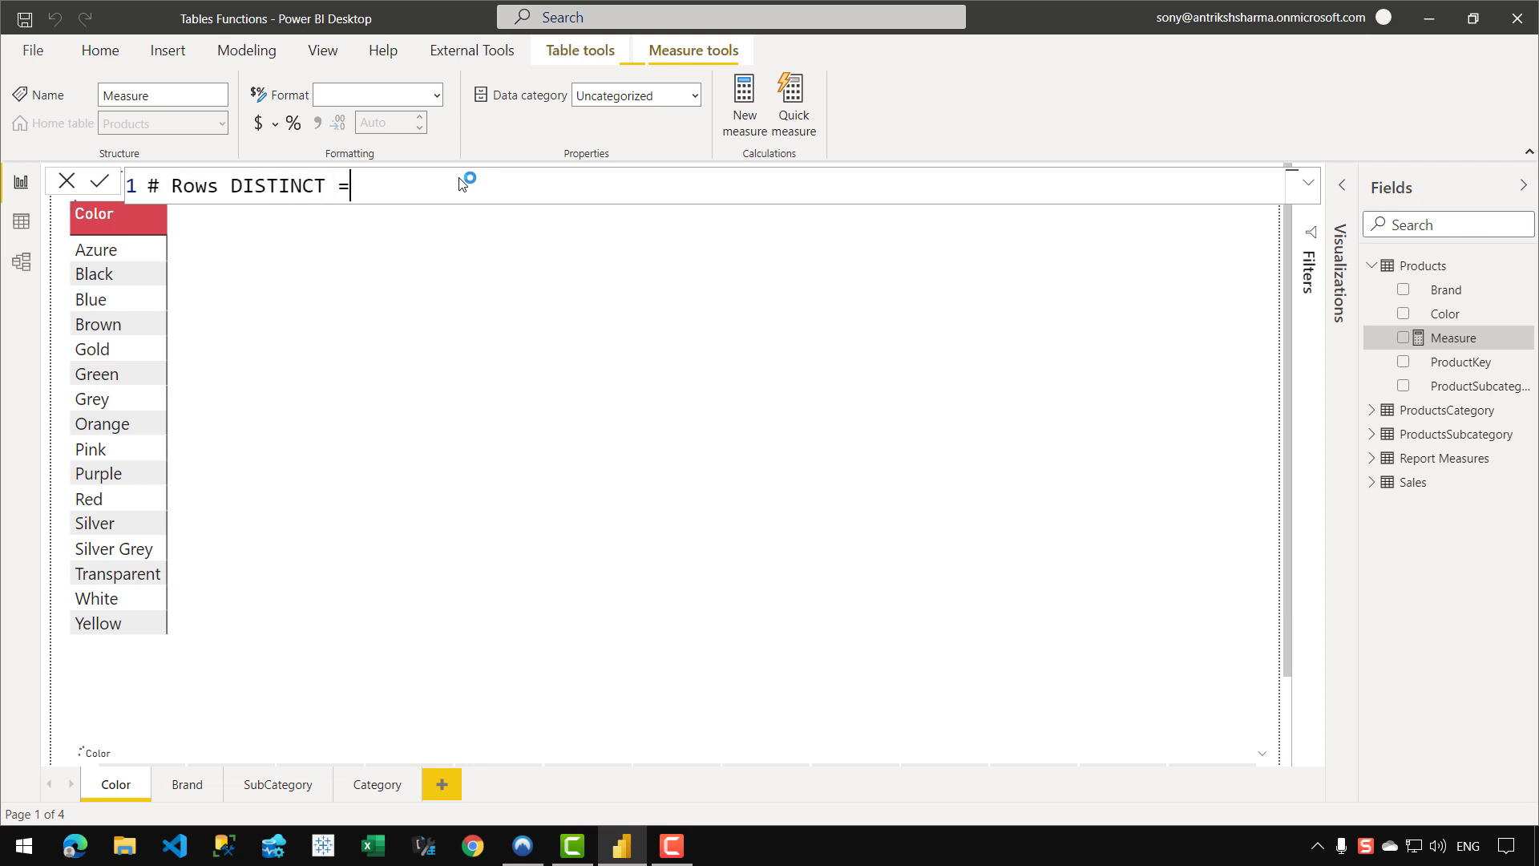
key(shift+Return)
text(COU)
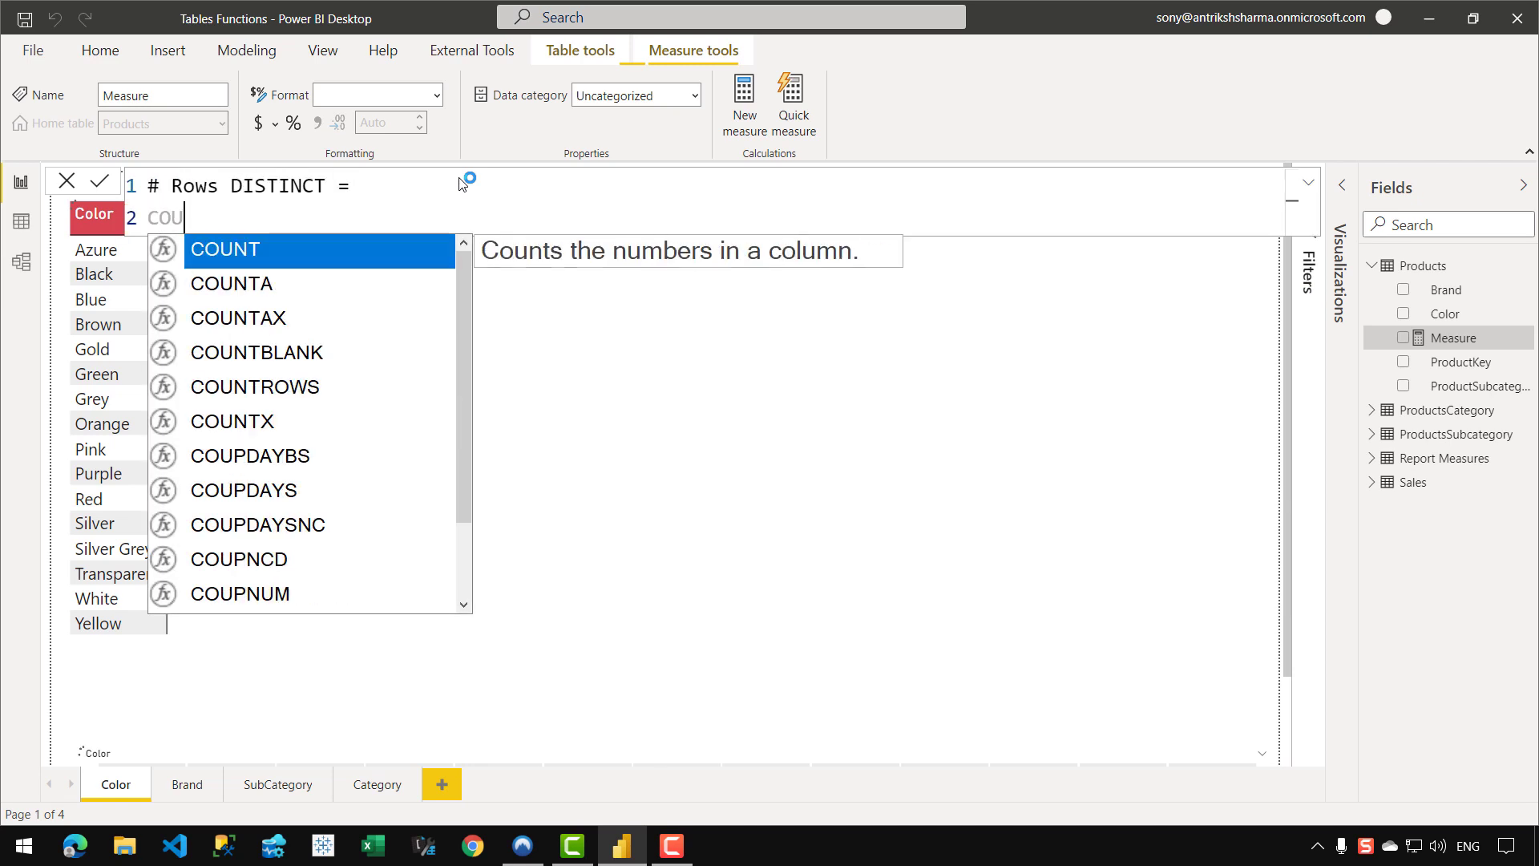
text(NTROWS ()
key(shift+Return)
Complete the # Rows DISTINCT formula with DISTINCT ( Products[Color] ) inside COUNTROWS and commit the measure.
text(DIS)
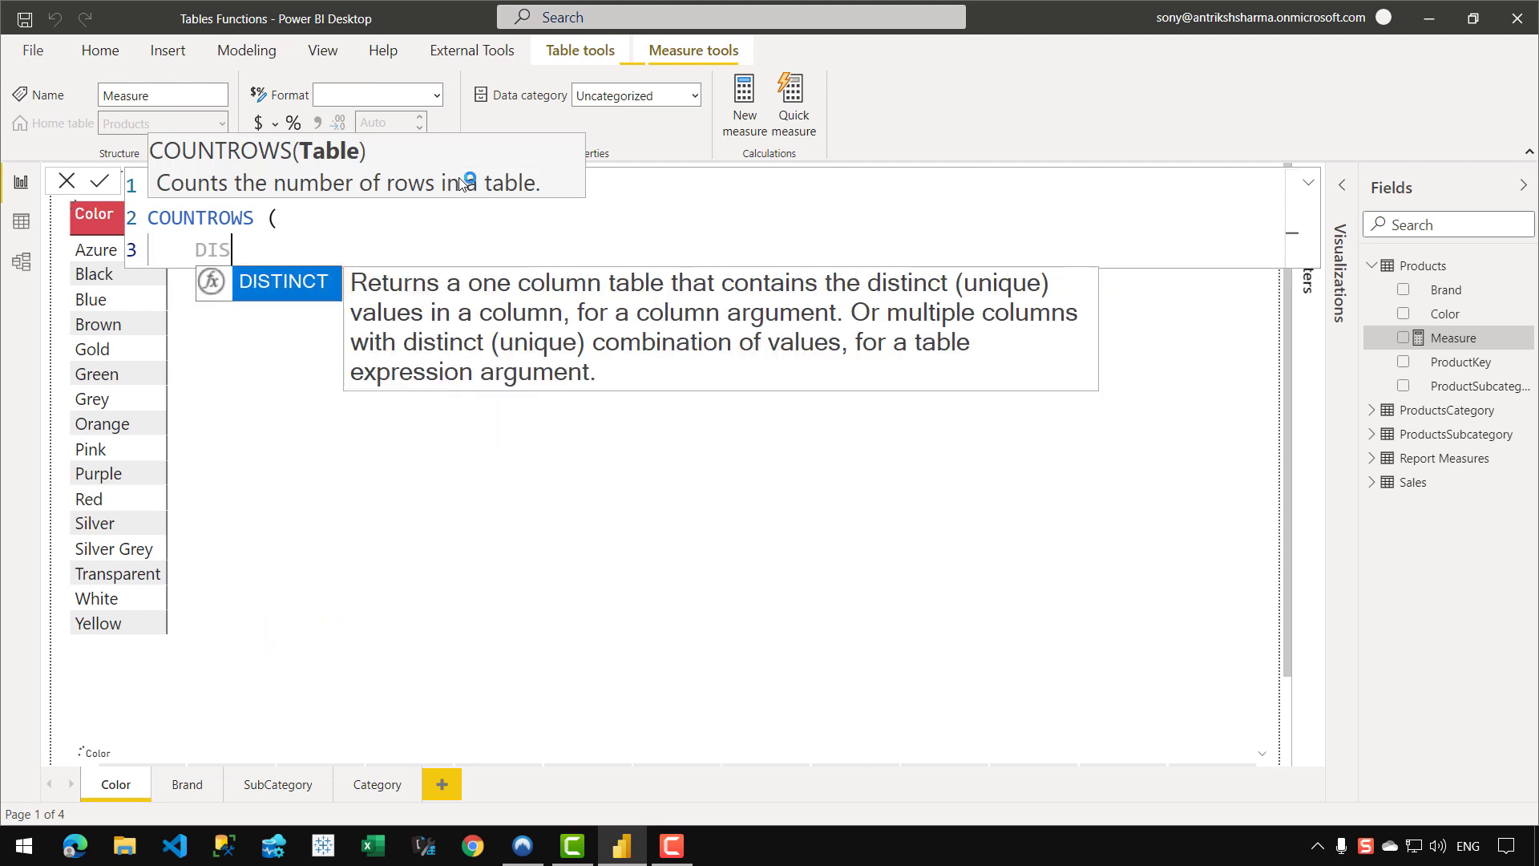
text(TINCT ( Product)
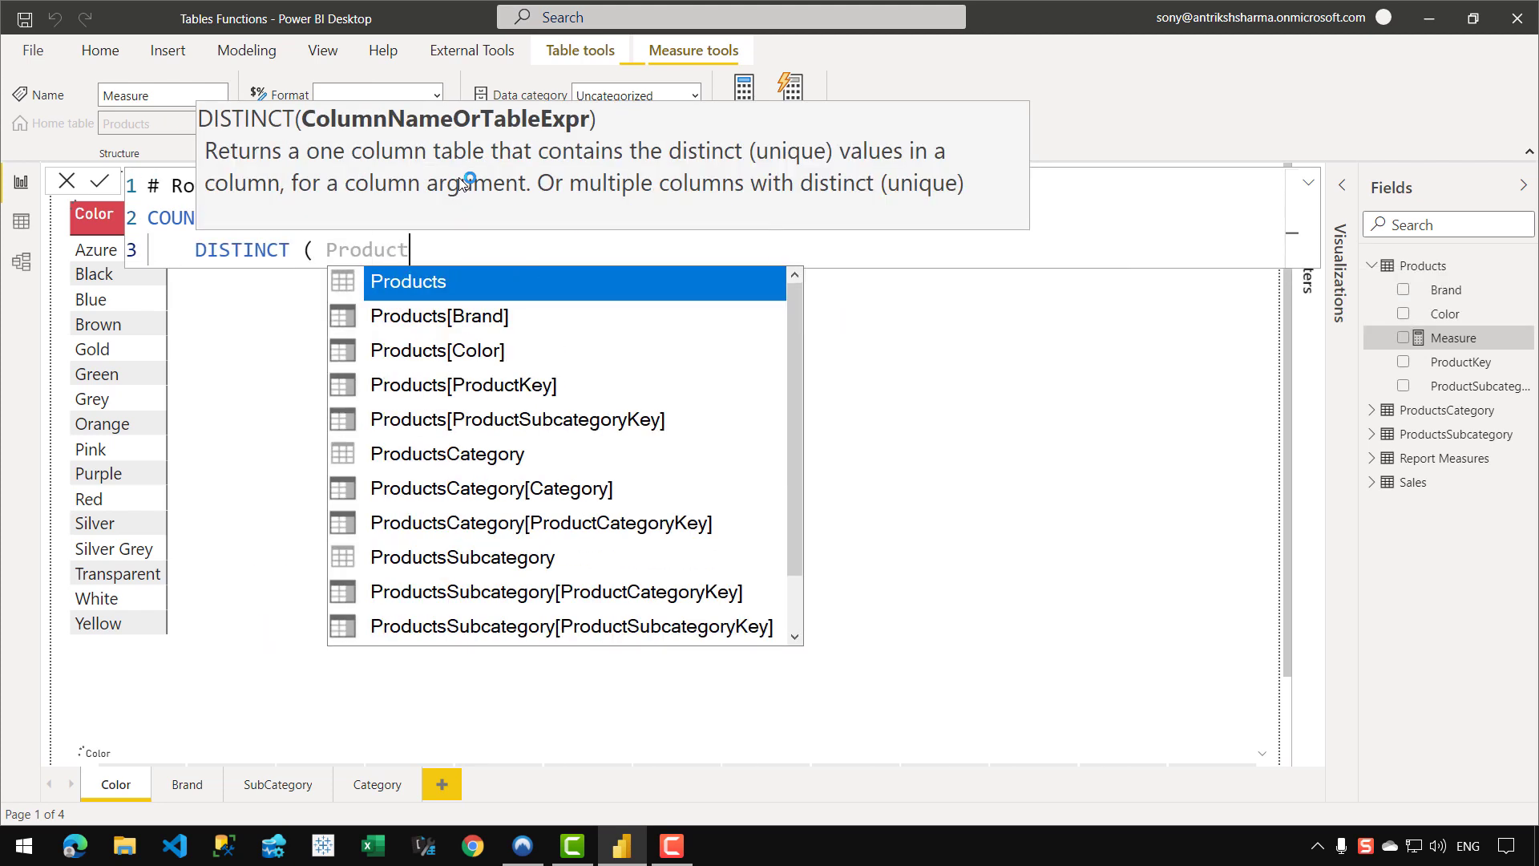
text(s[Co)
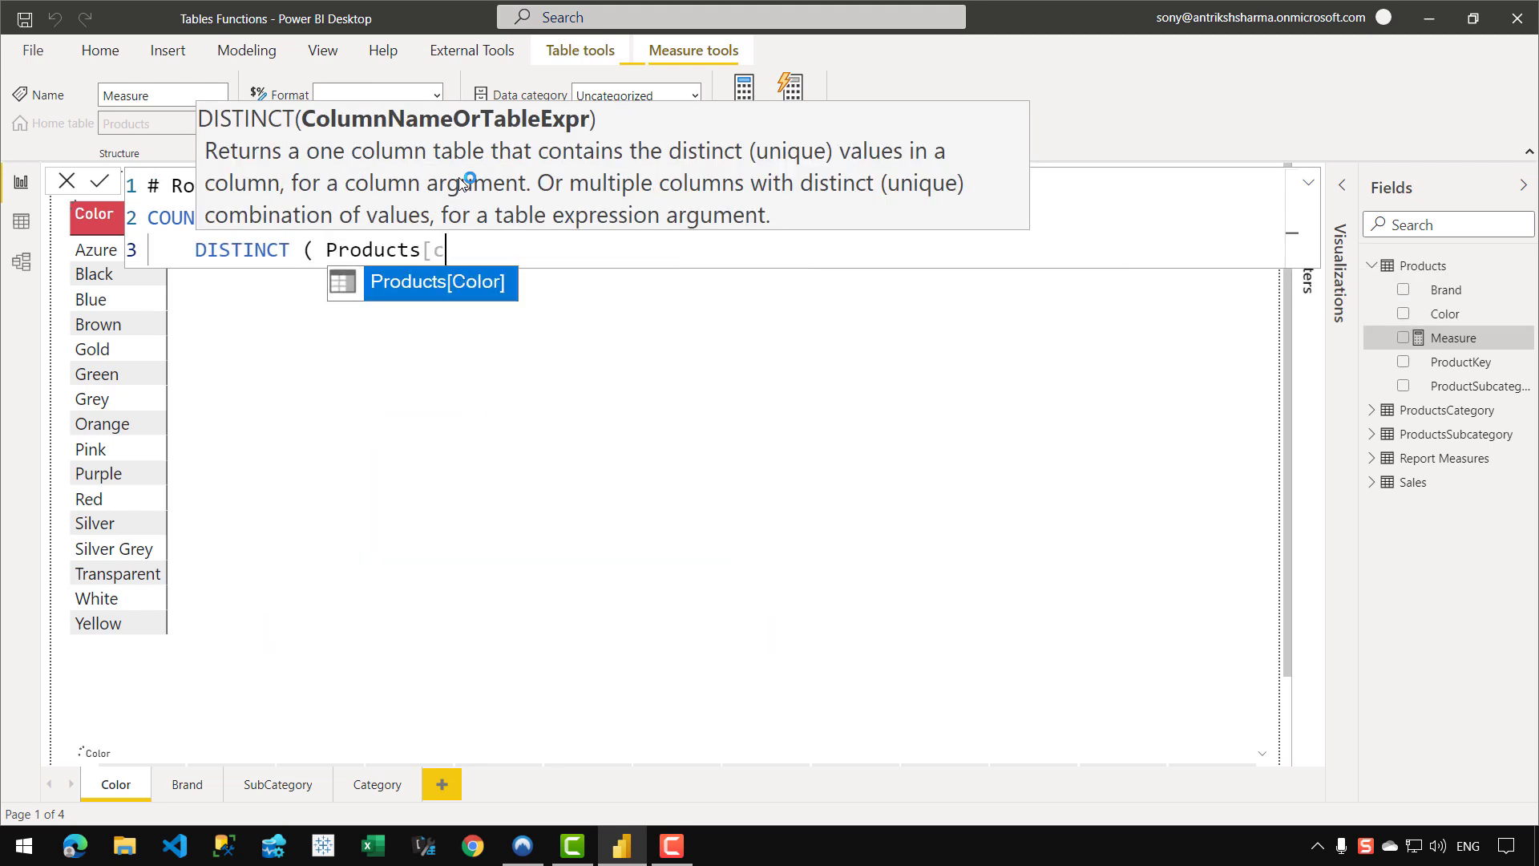
key(Tab)
text())
key(shift+Return)
text(())
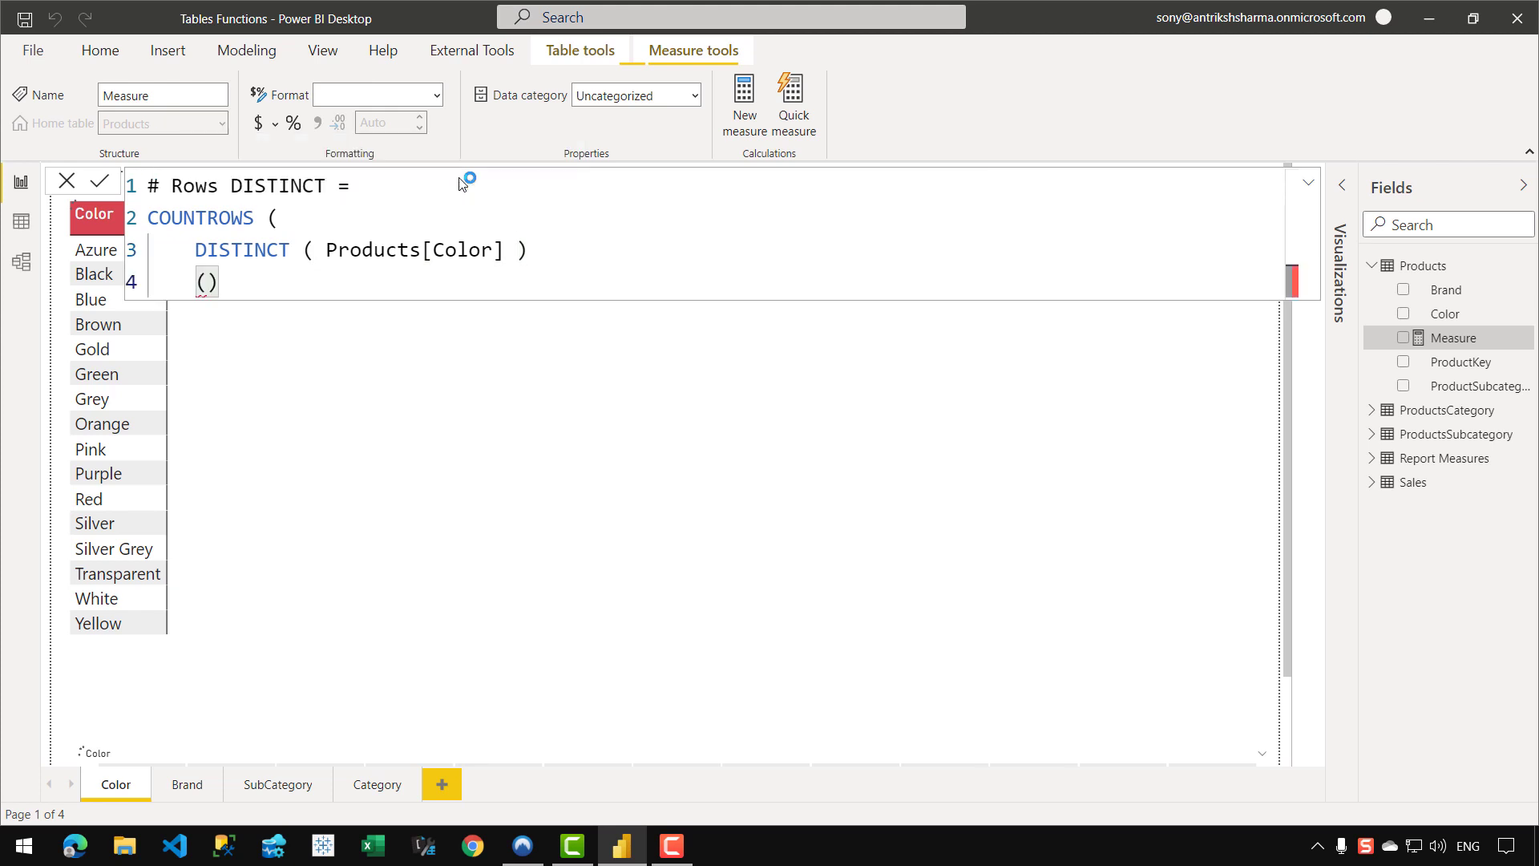
key(BackSpace)
key(BackSpace)
text())
key(Return)
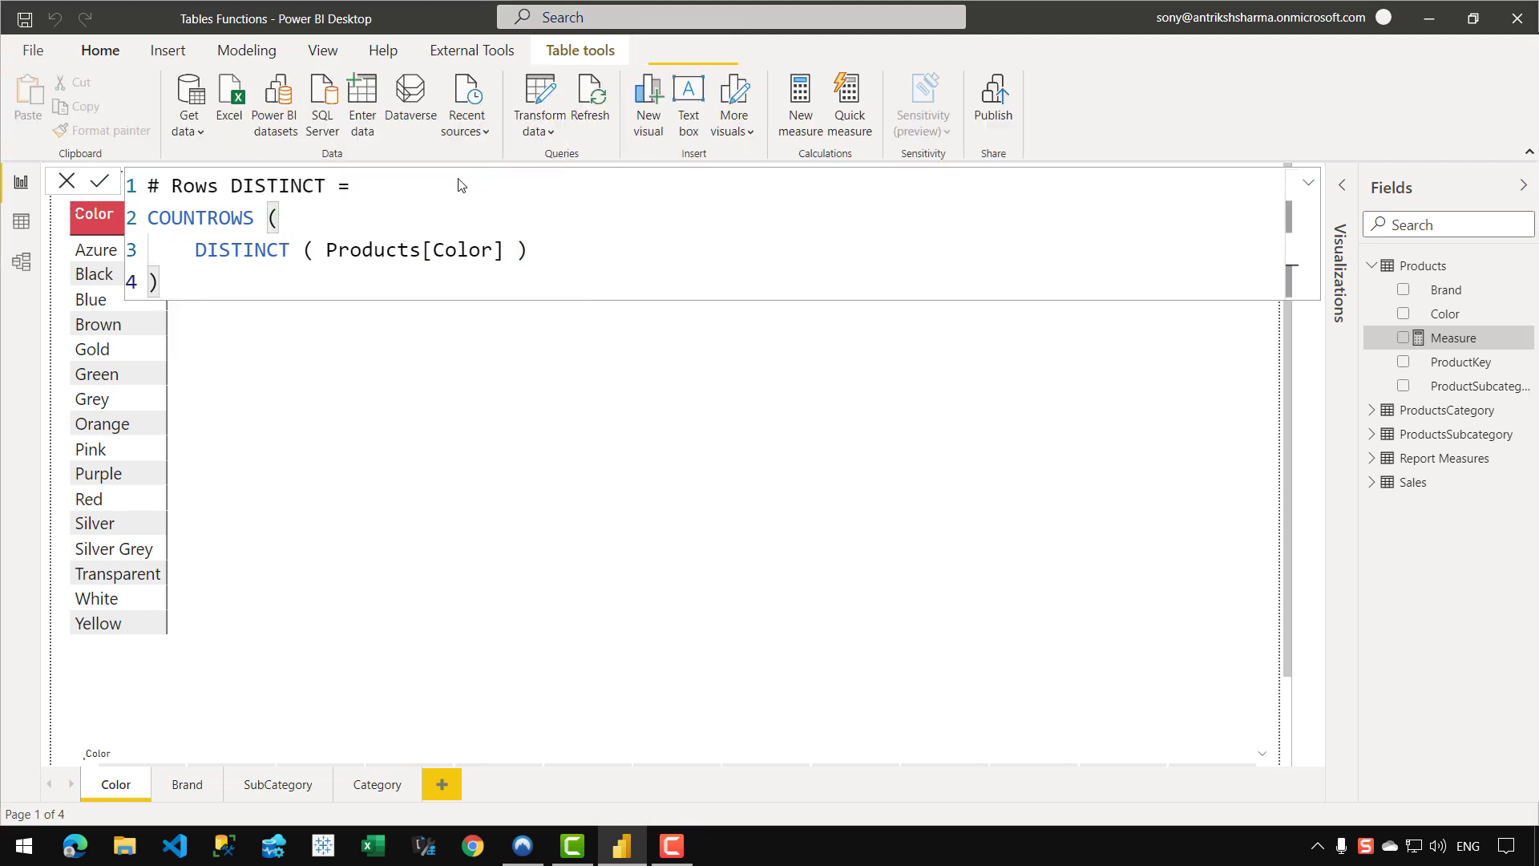
Add the # Rows DISTINCT measure to the Color table visual and narrow the visual slightly.
drag(1447, 291, 513, 420)
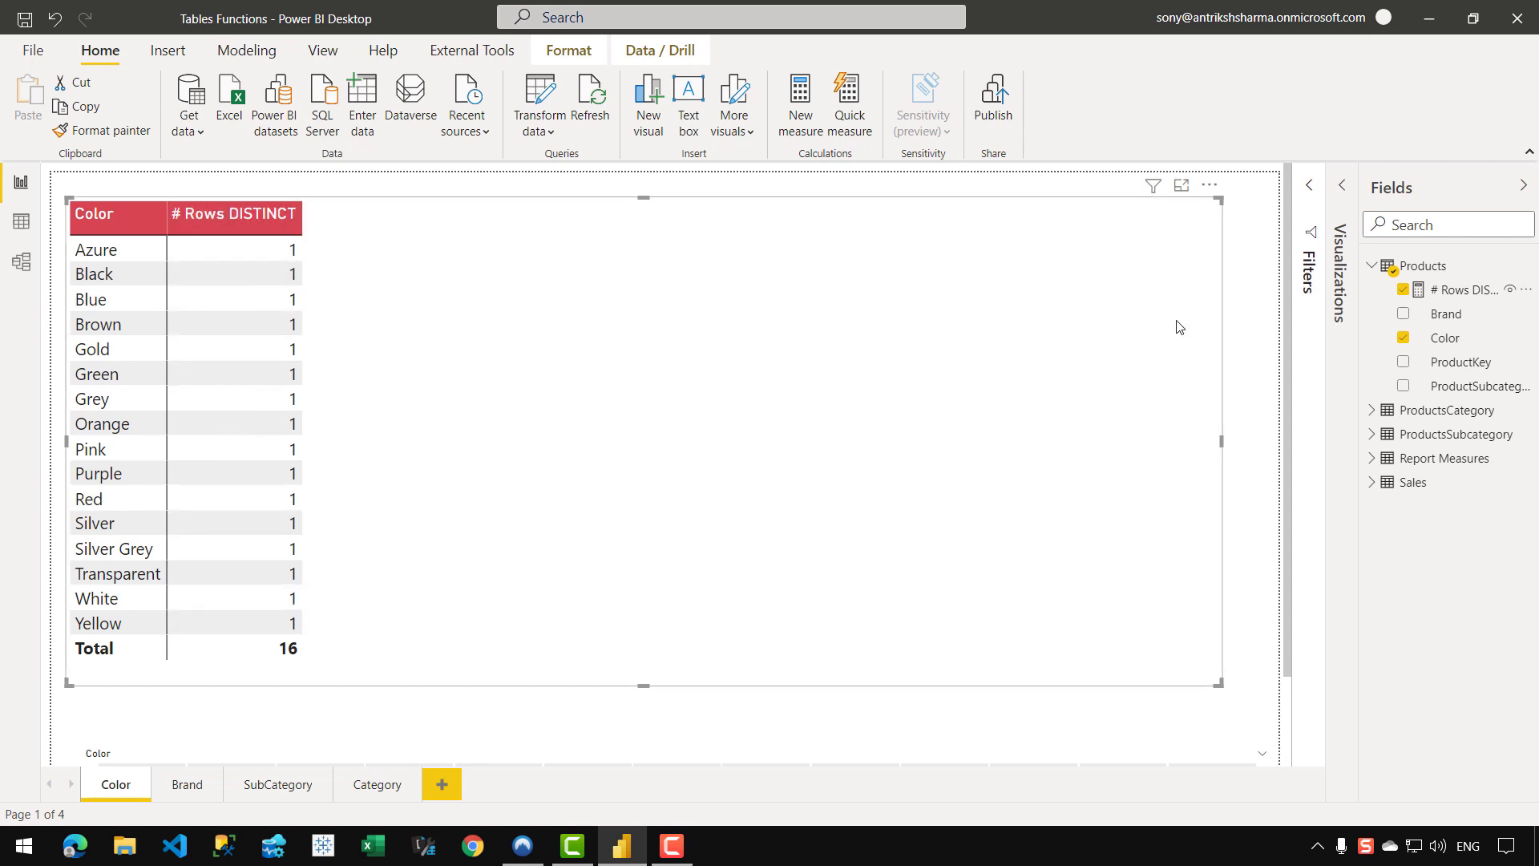
drag(1219, 440, 1159, 453)
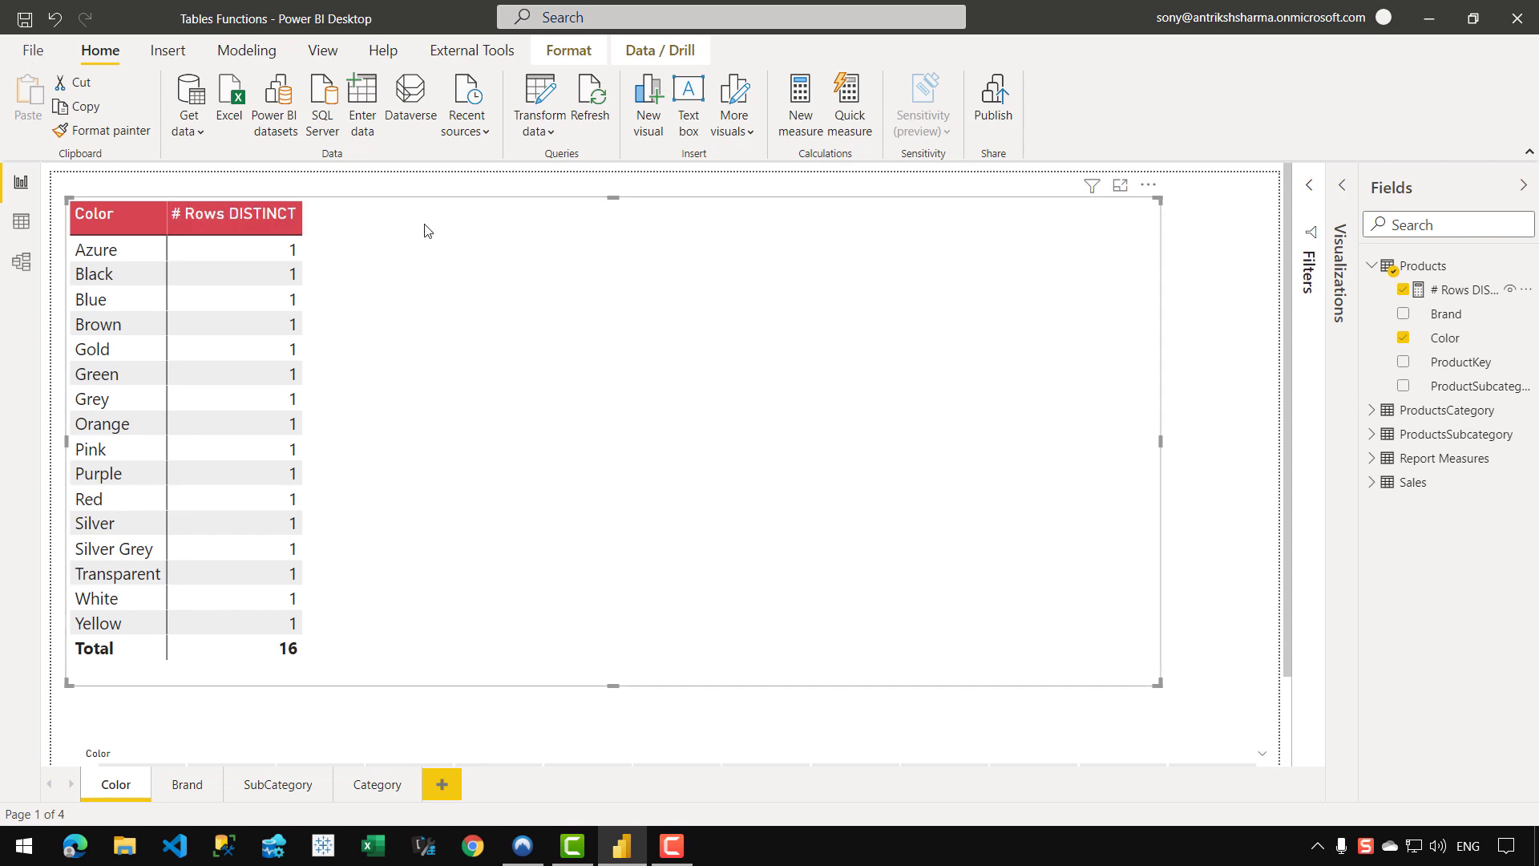
Create a measure named "# Rows VALUES" in the Products table and begin its formula with COUNTROWS.
right_click(1449, 323)
click(1393, 383)
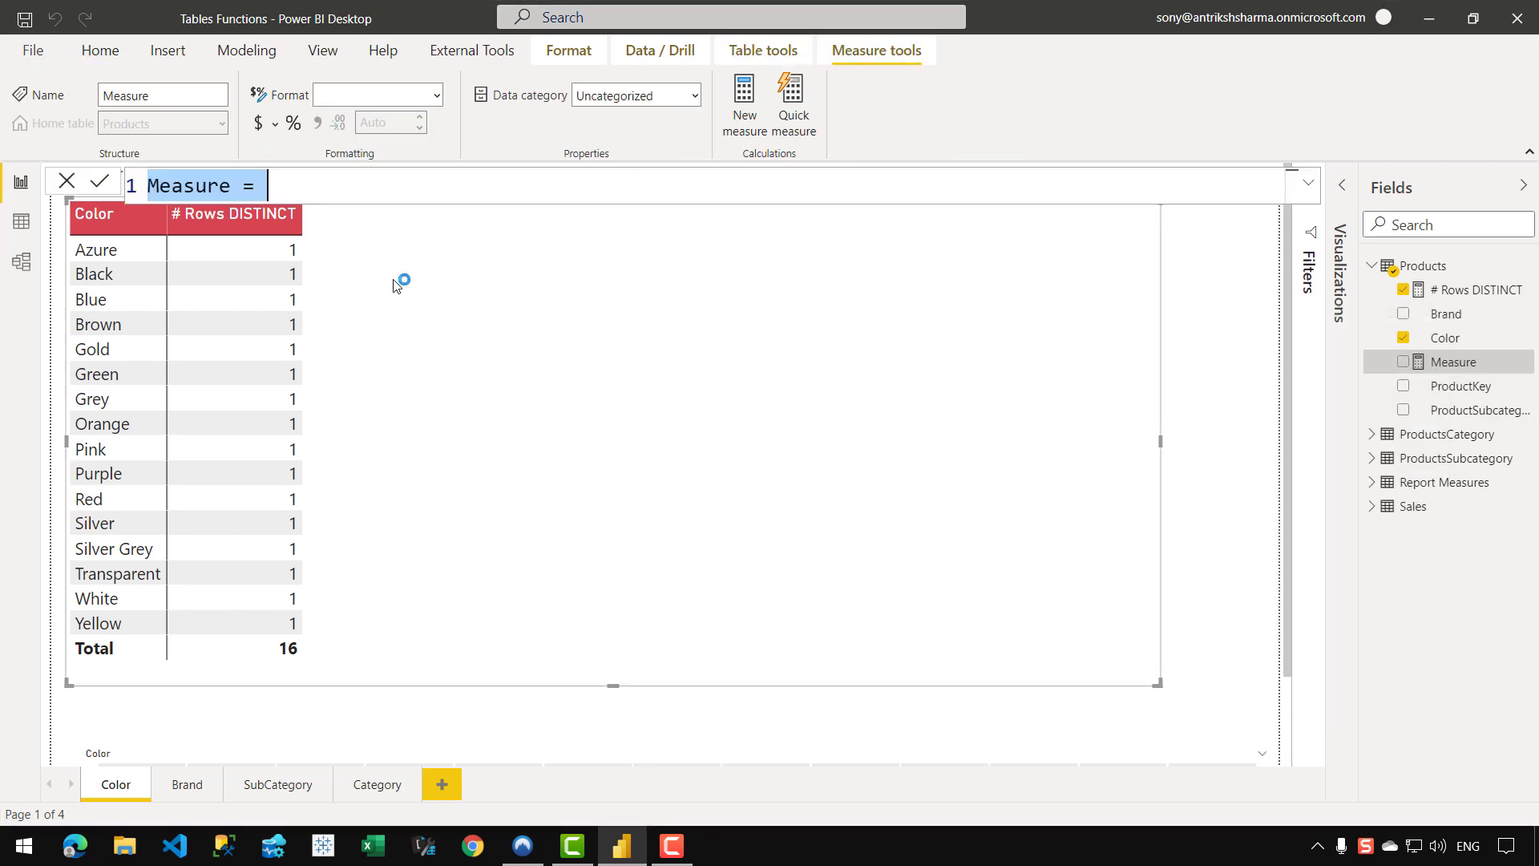
text(# va)
key(BackSpace)
key(BackSpace)
text(Row)
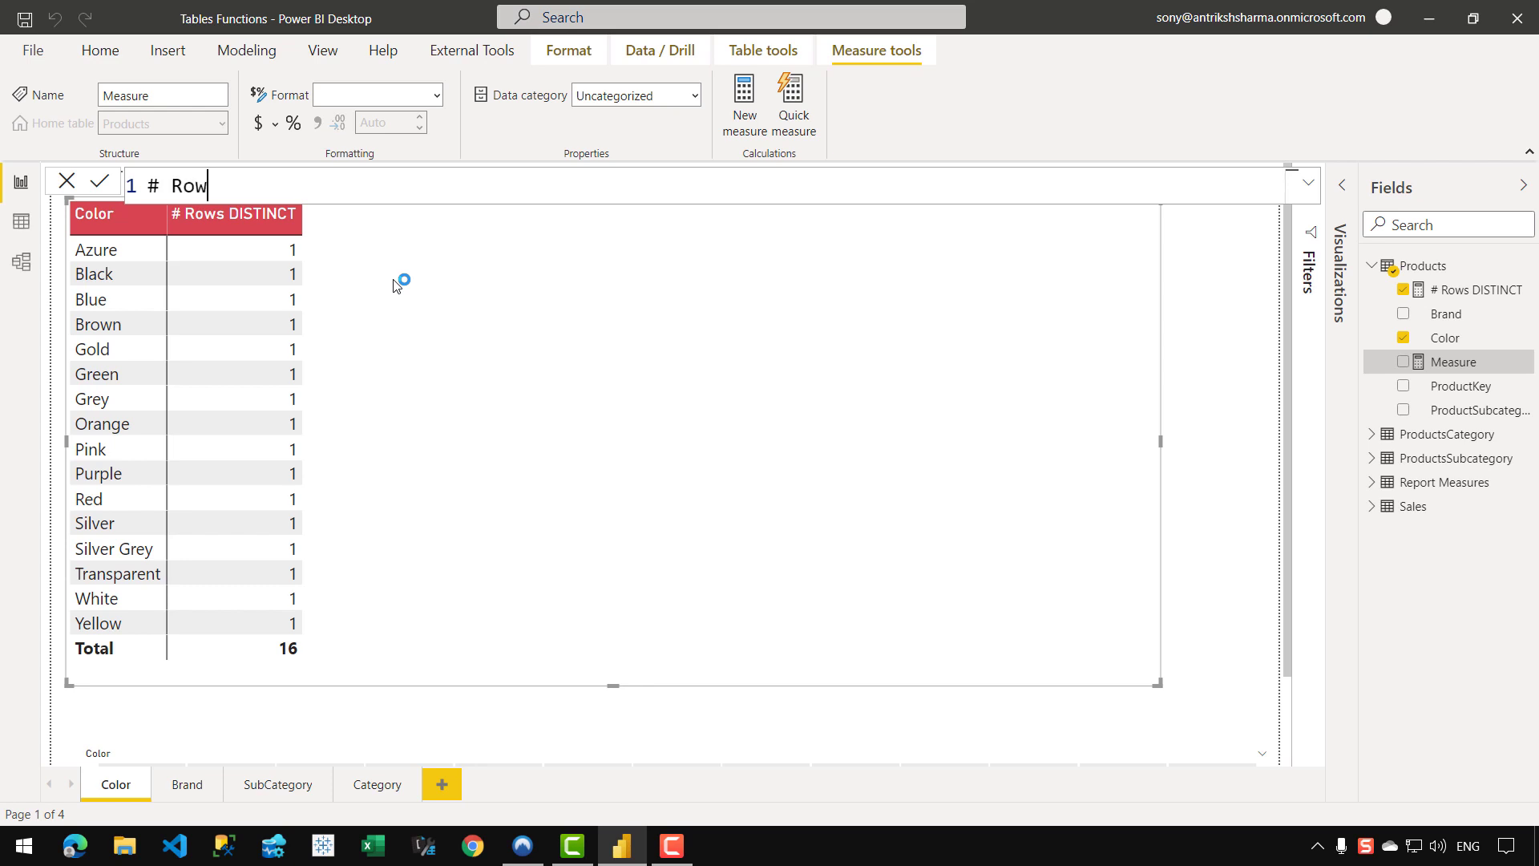
text(s VALUES =)
key(shift+Return)
text(COUNTROWS ()
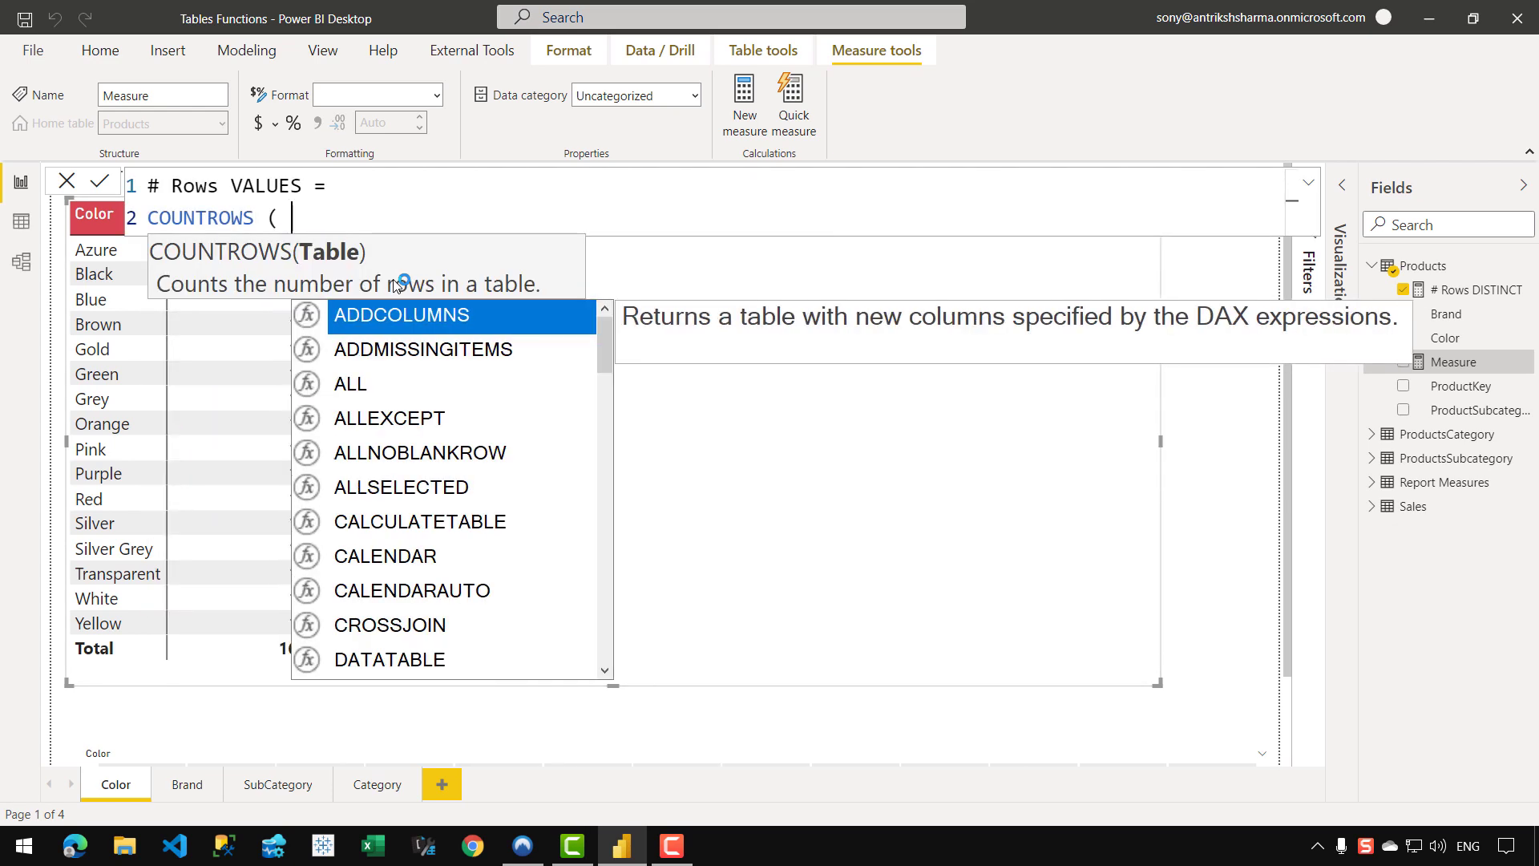
Complete the # Rows VALUES formula with VALUES ( Products[Color] ) inside COUNTROWS and commit the measure.
key(shift+Return)
text(V)
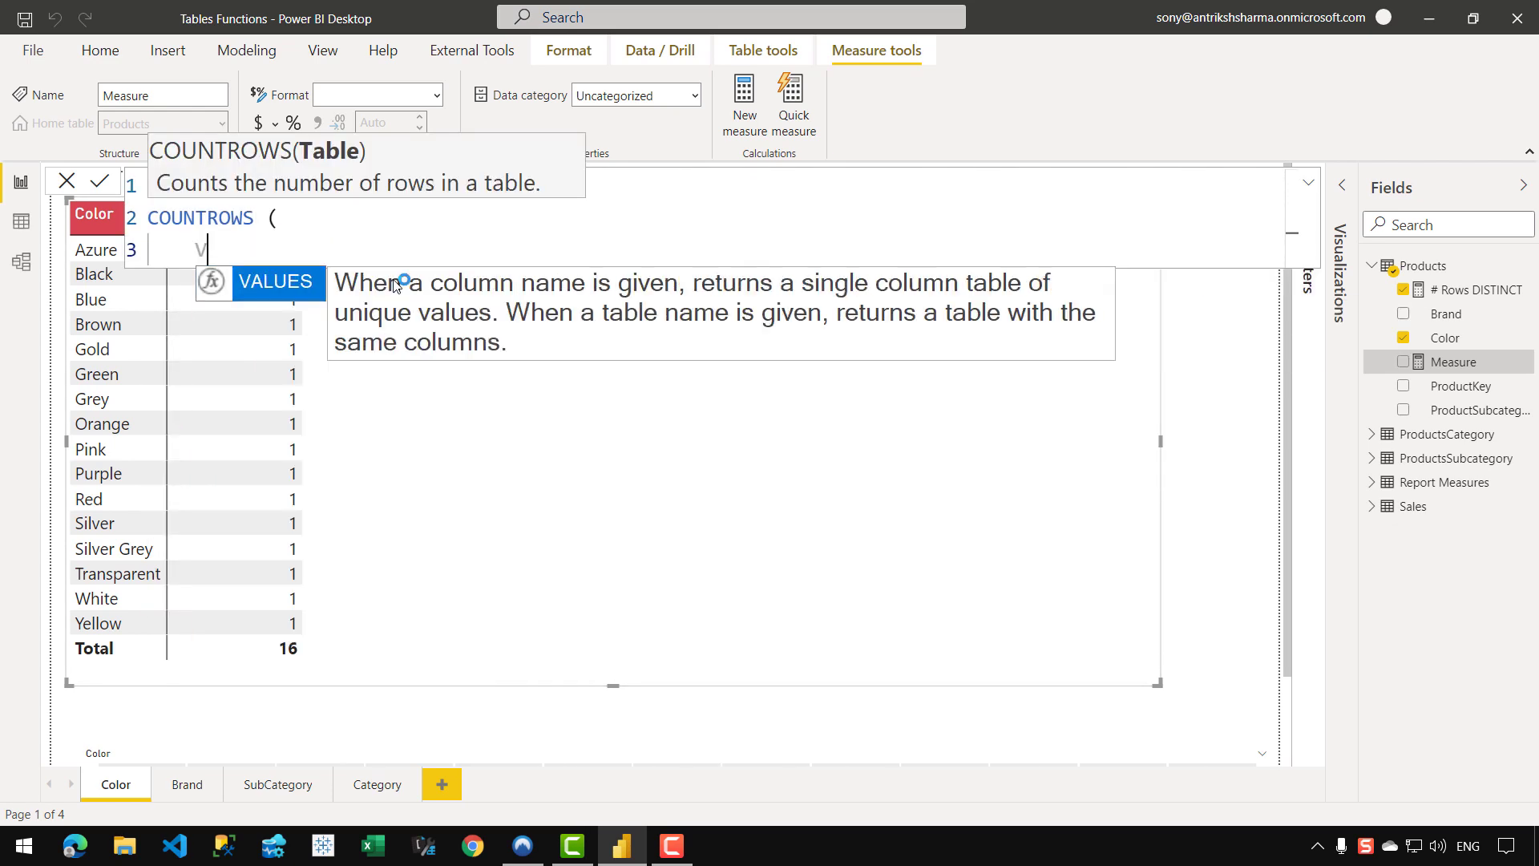
text(ALUES ( Products[Color] ),)
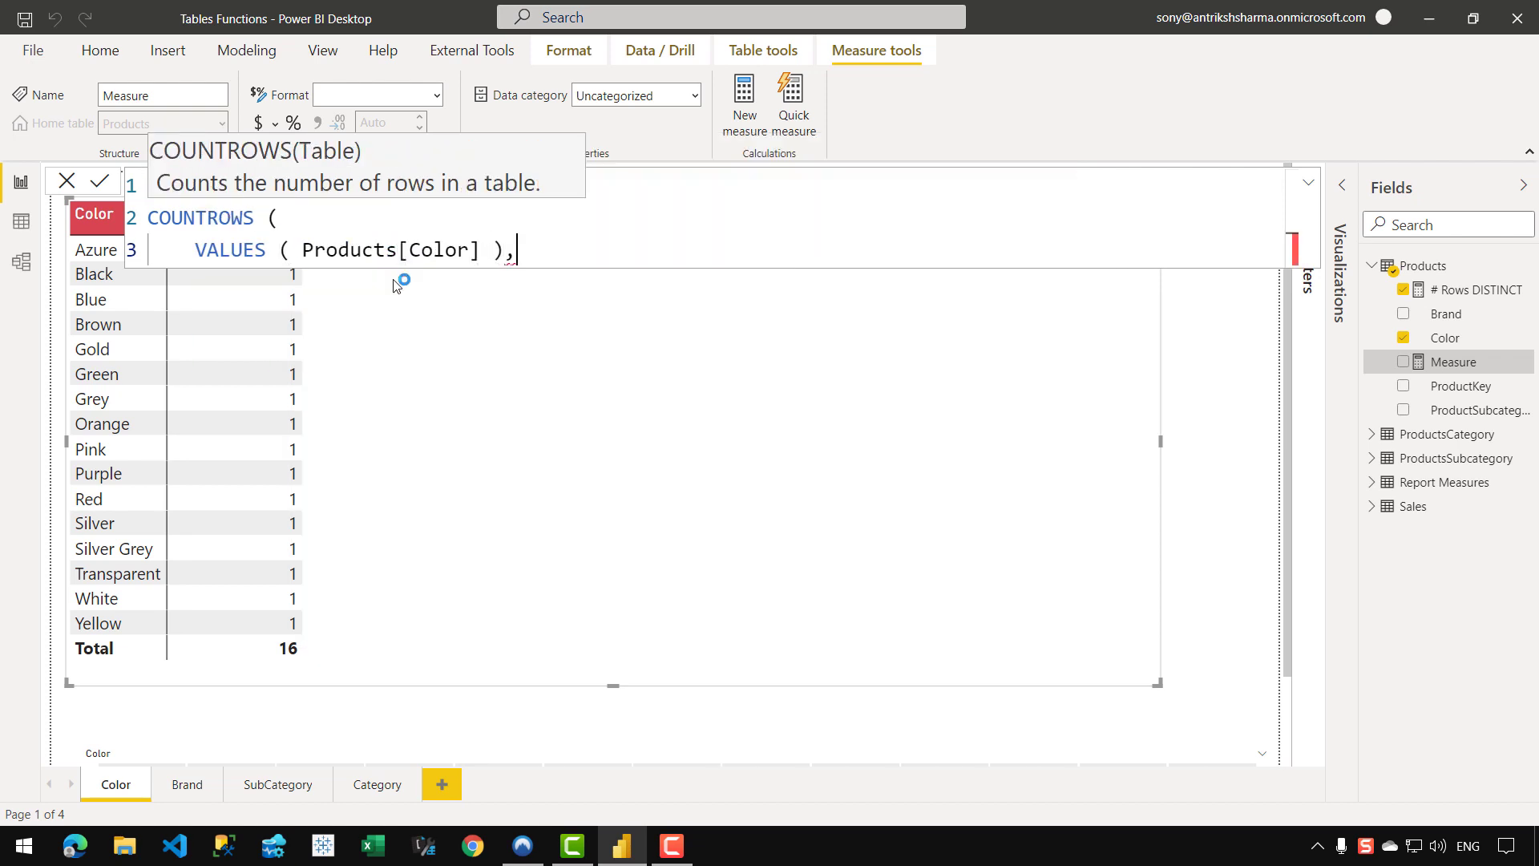
key(shift+Return)
text())
key(Return)
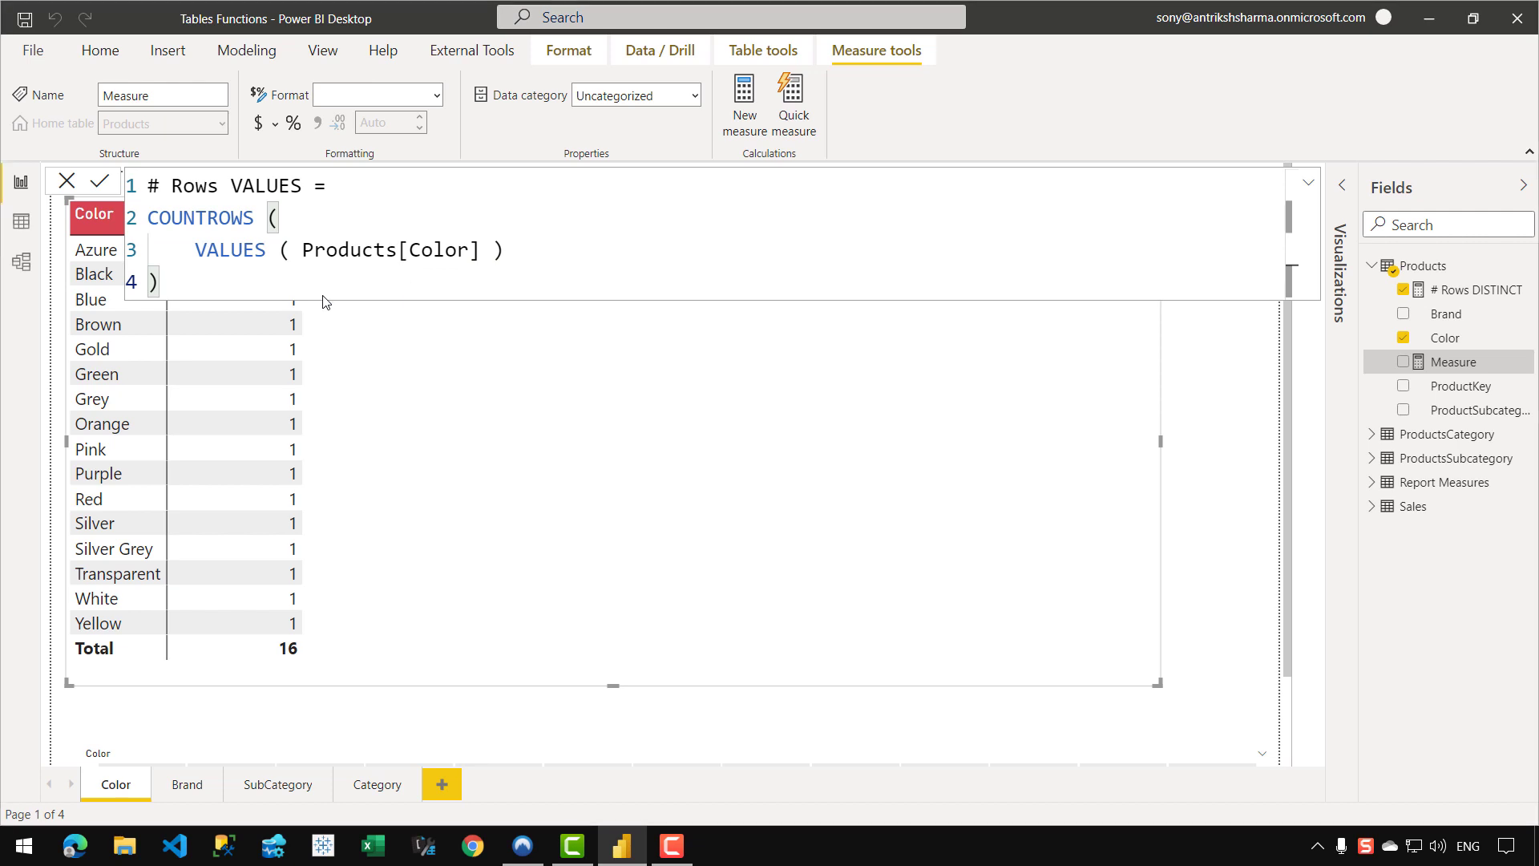
Add the # Rows VALUES measure to the Color table visual, collapse the formula and shift the visual slightly down.
drag(1426, 314, 843, 368)
click(1308, 182)
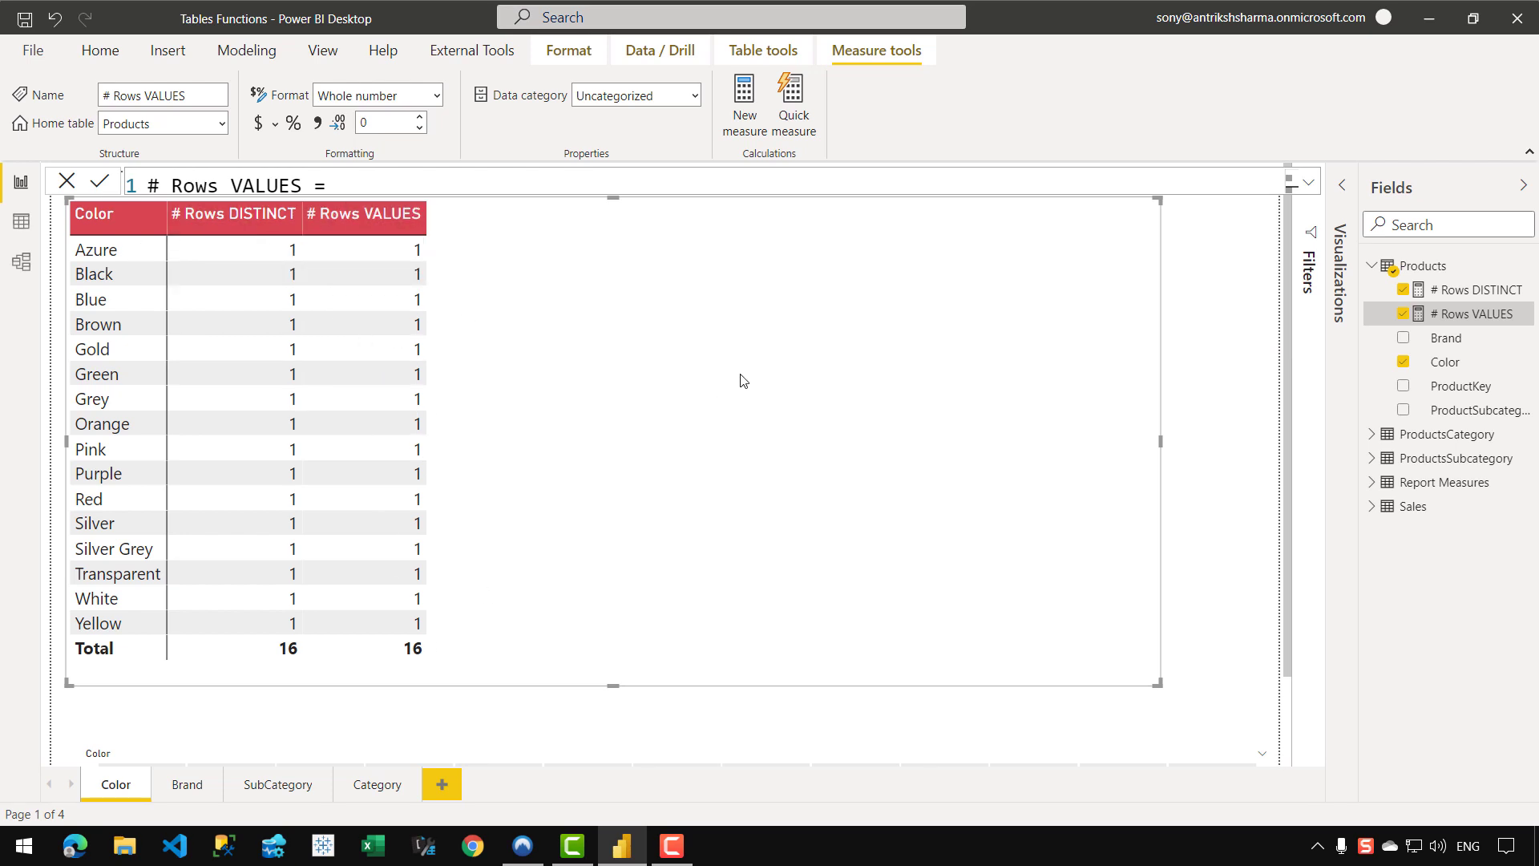
drag(724, 371, 716, 380)
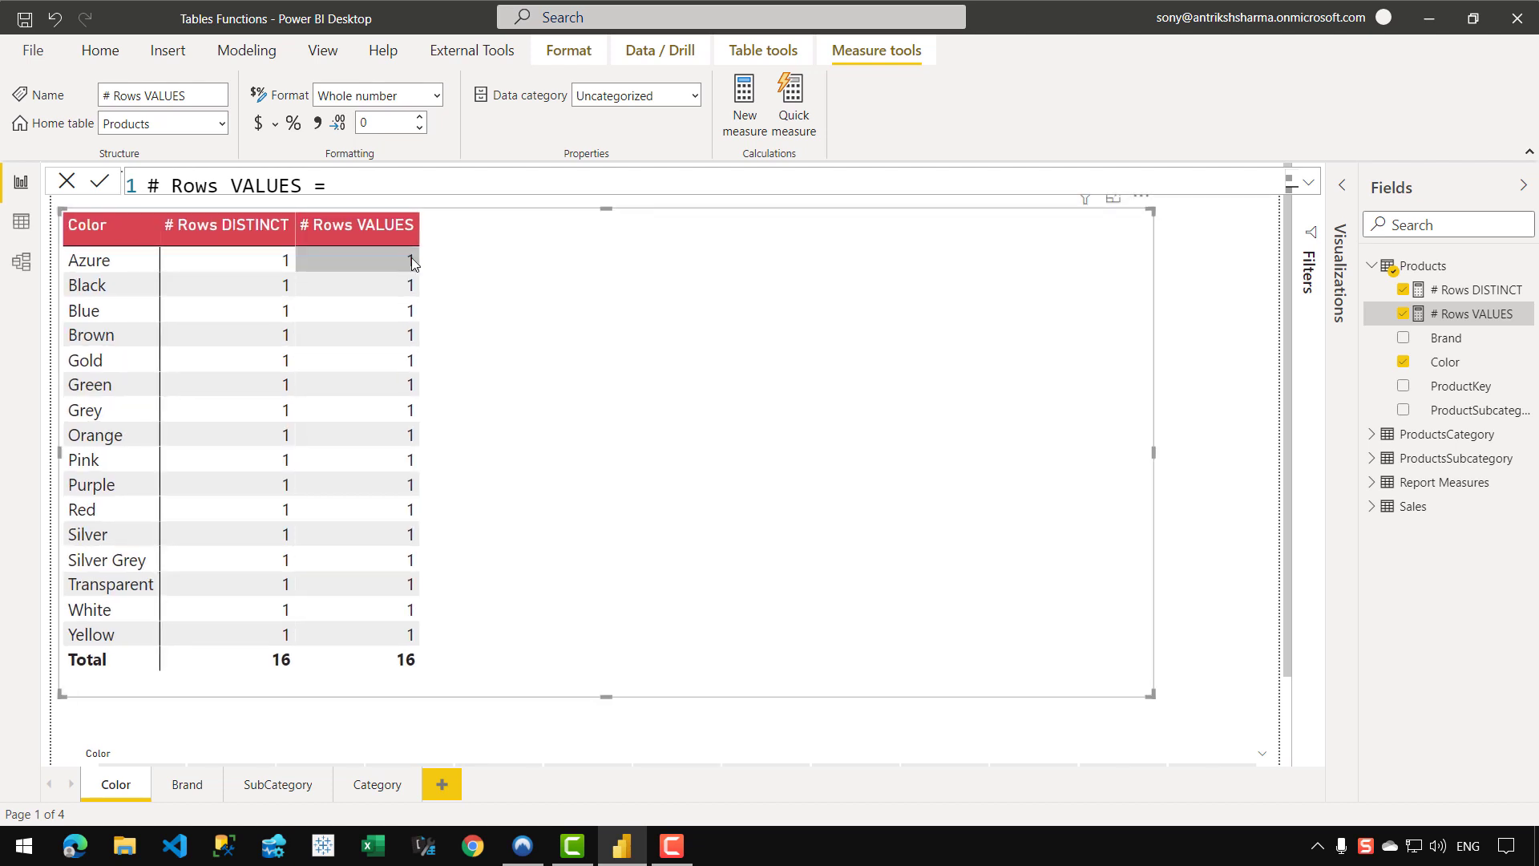
drag(594, 298, 599, 298)
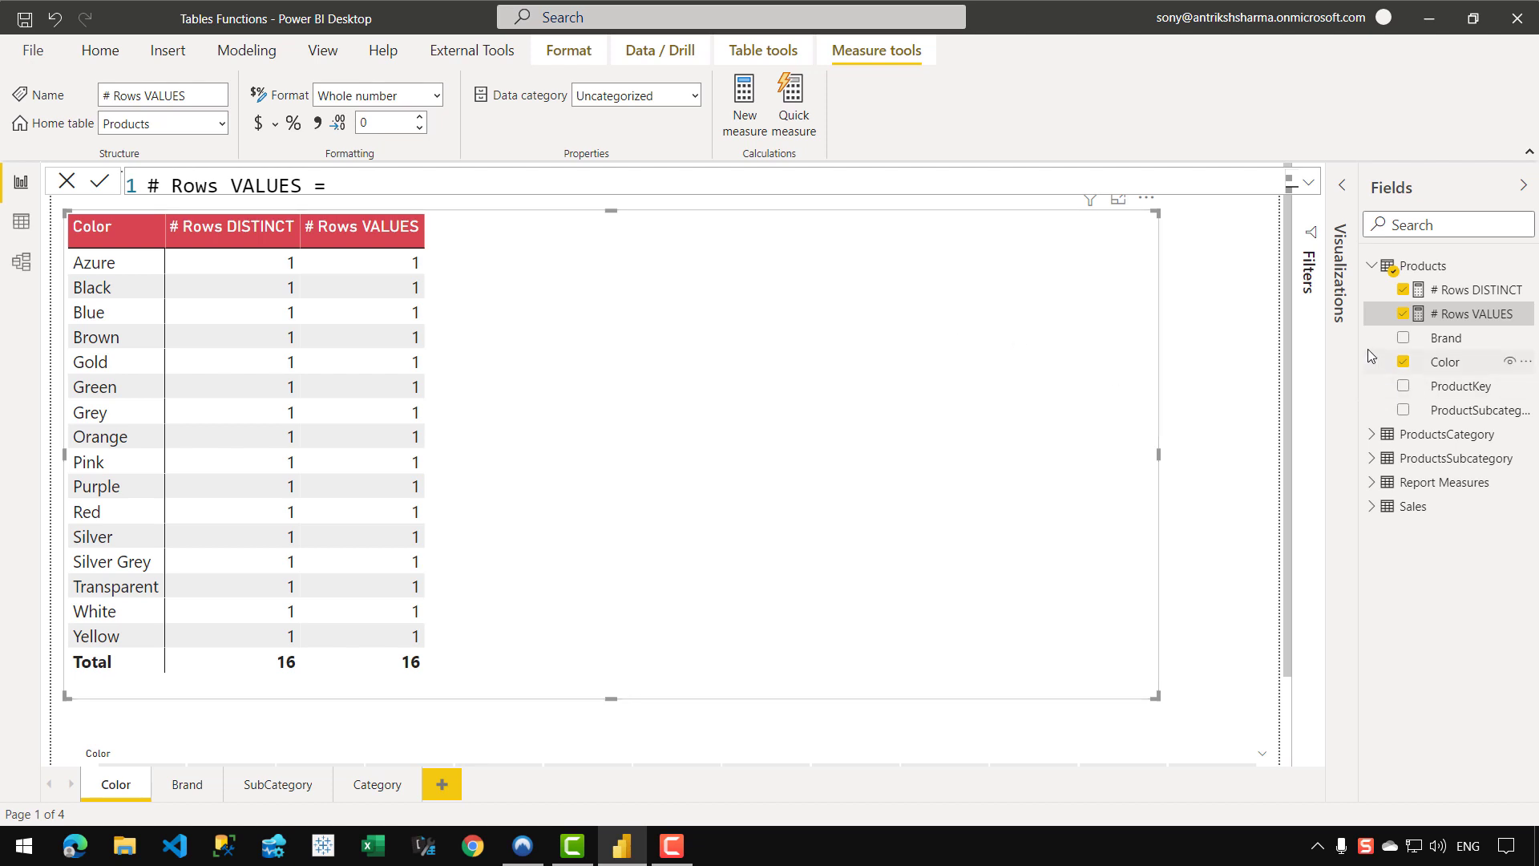
Create a measure named "# Rows ALL" in the Products table and begin its formula with COUNTROWS.
right_click(1470, 316)
click(590, 302)
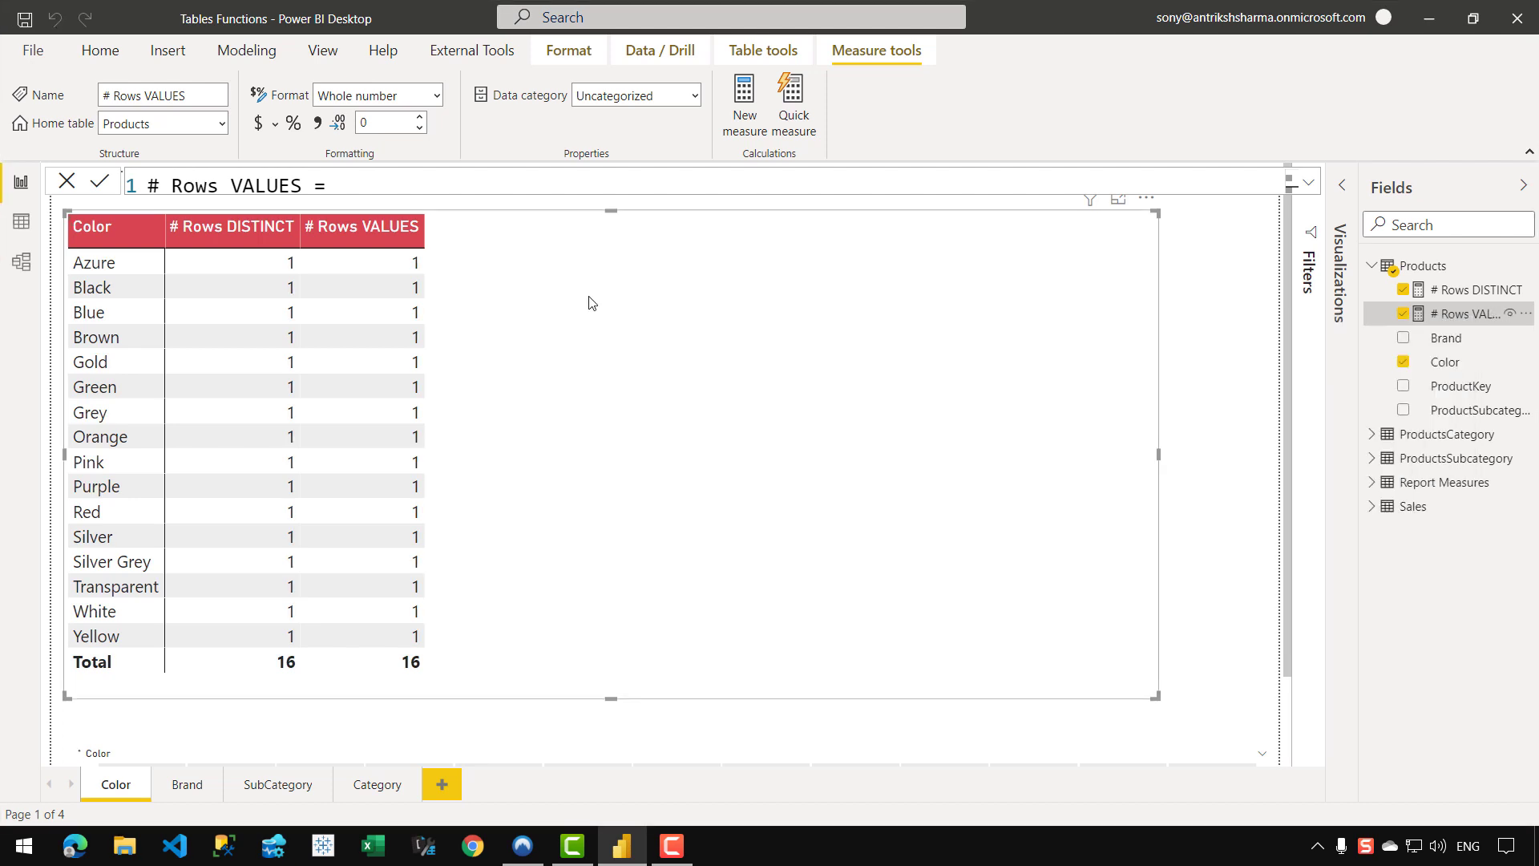
text(#)
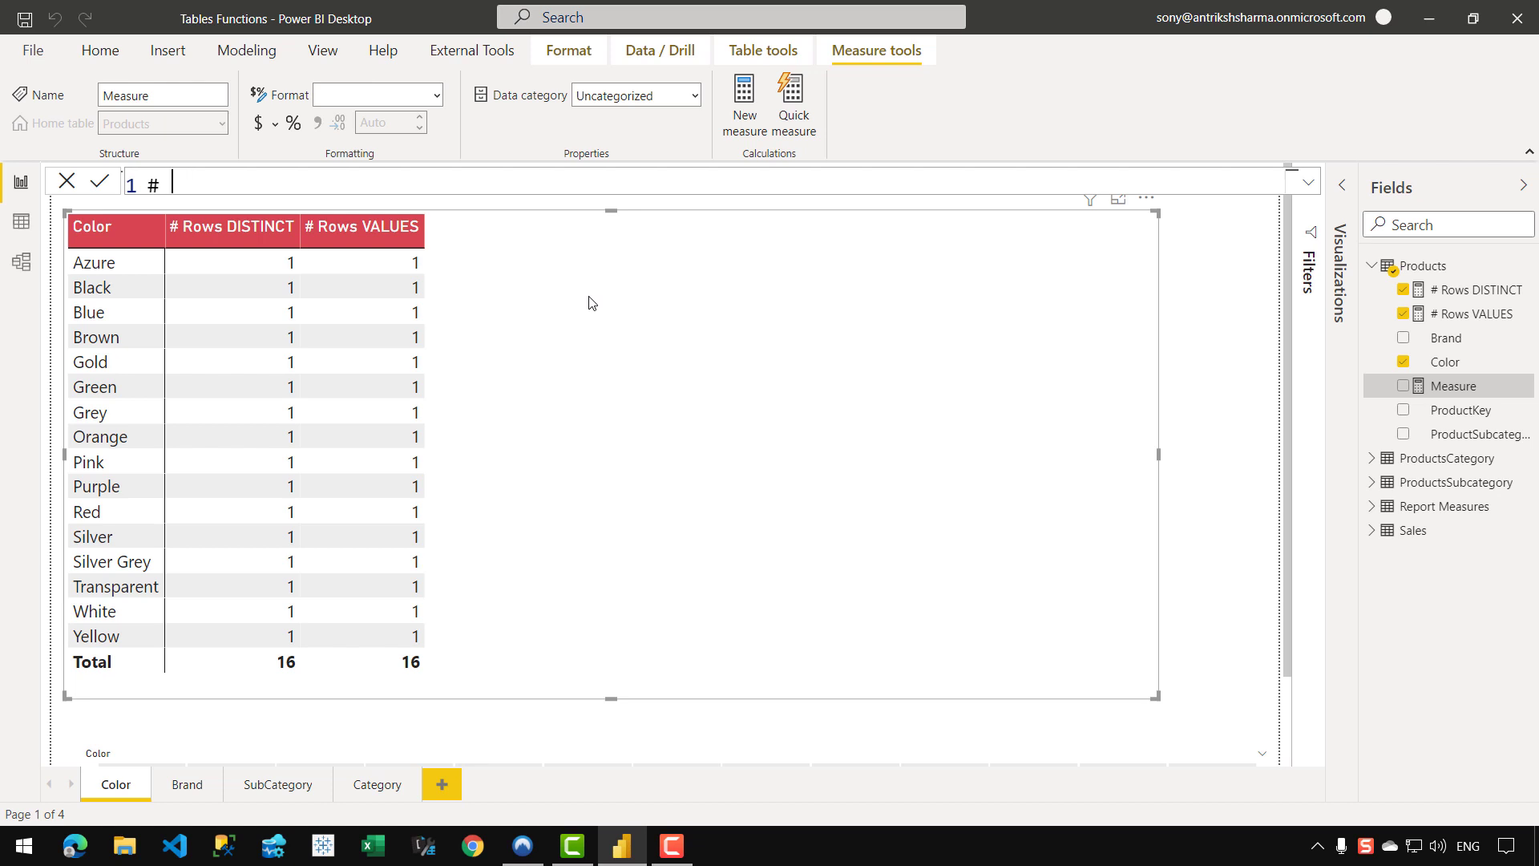
text( Rows ALL = COUNTROWS)
key(shift+Return)
text(COUNTROWS ()
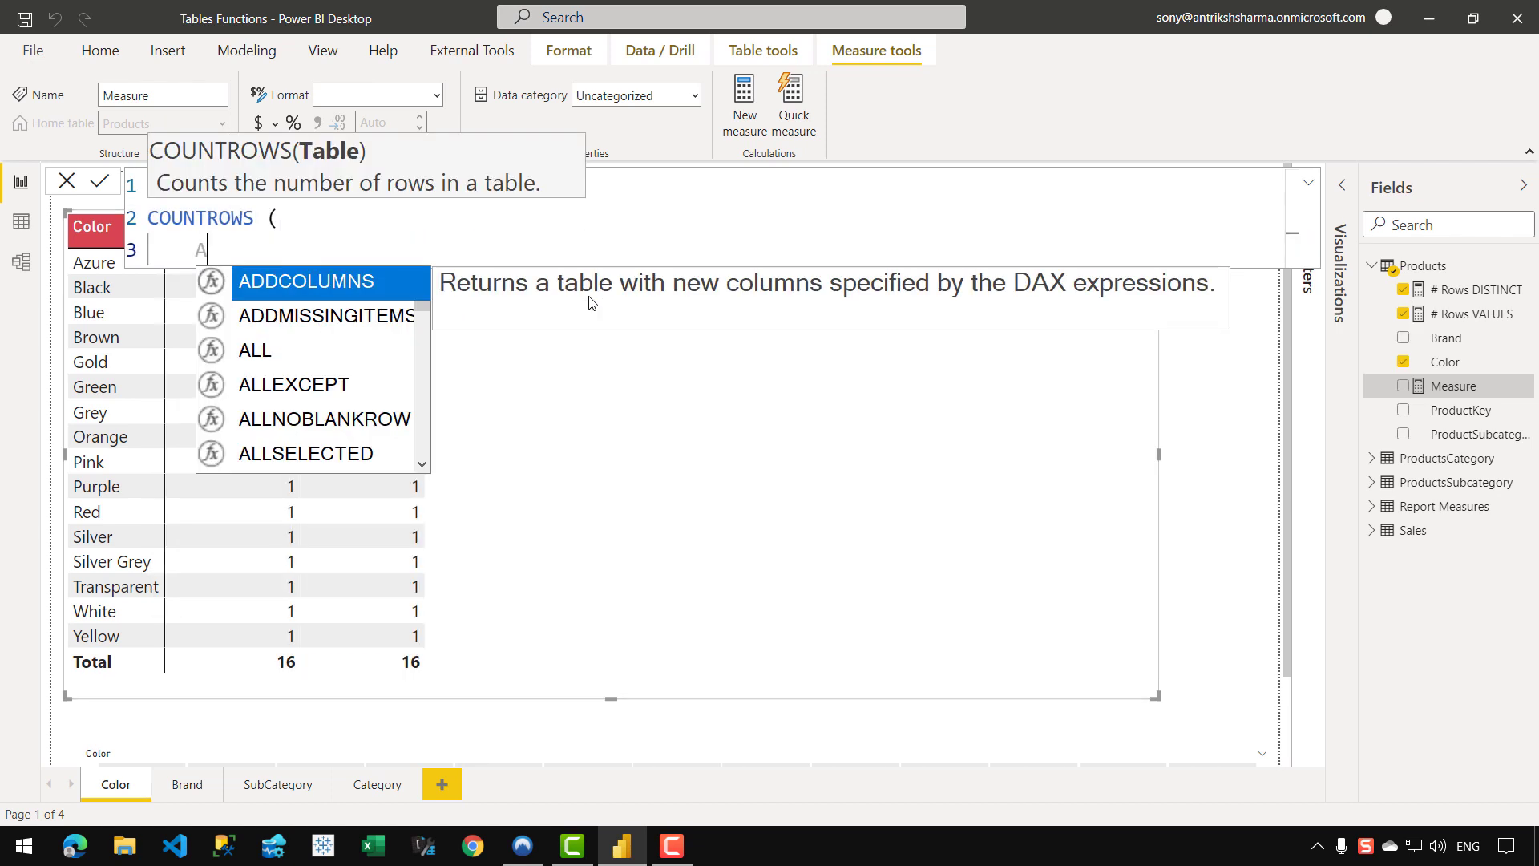
Complete the # Rows ALL formula with ALL ( Products[Color] ) inside COUNTROWS and commit the measure.
key(shift+Return)
text(ALL )
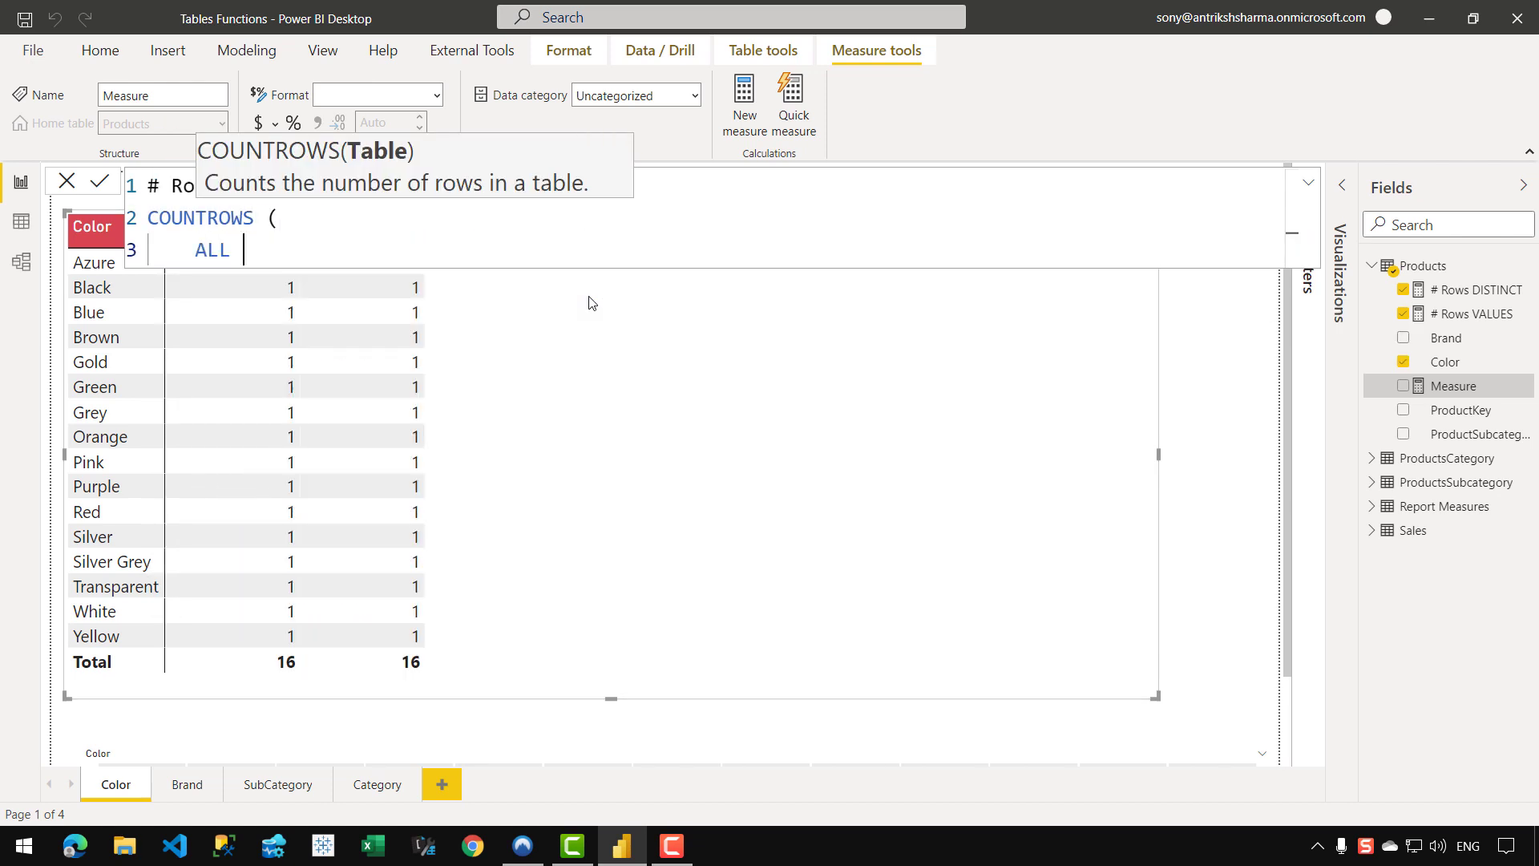
text(( Products[Color] ))
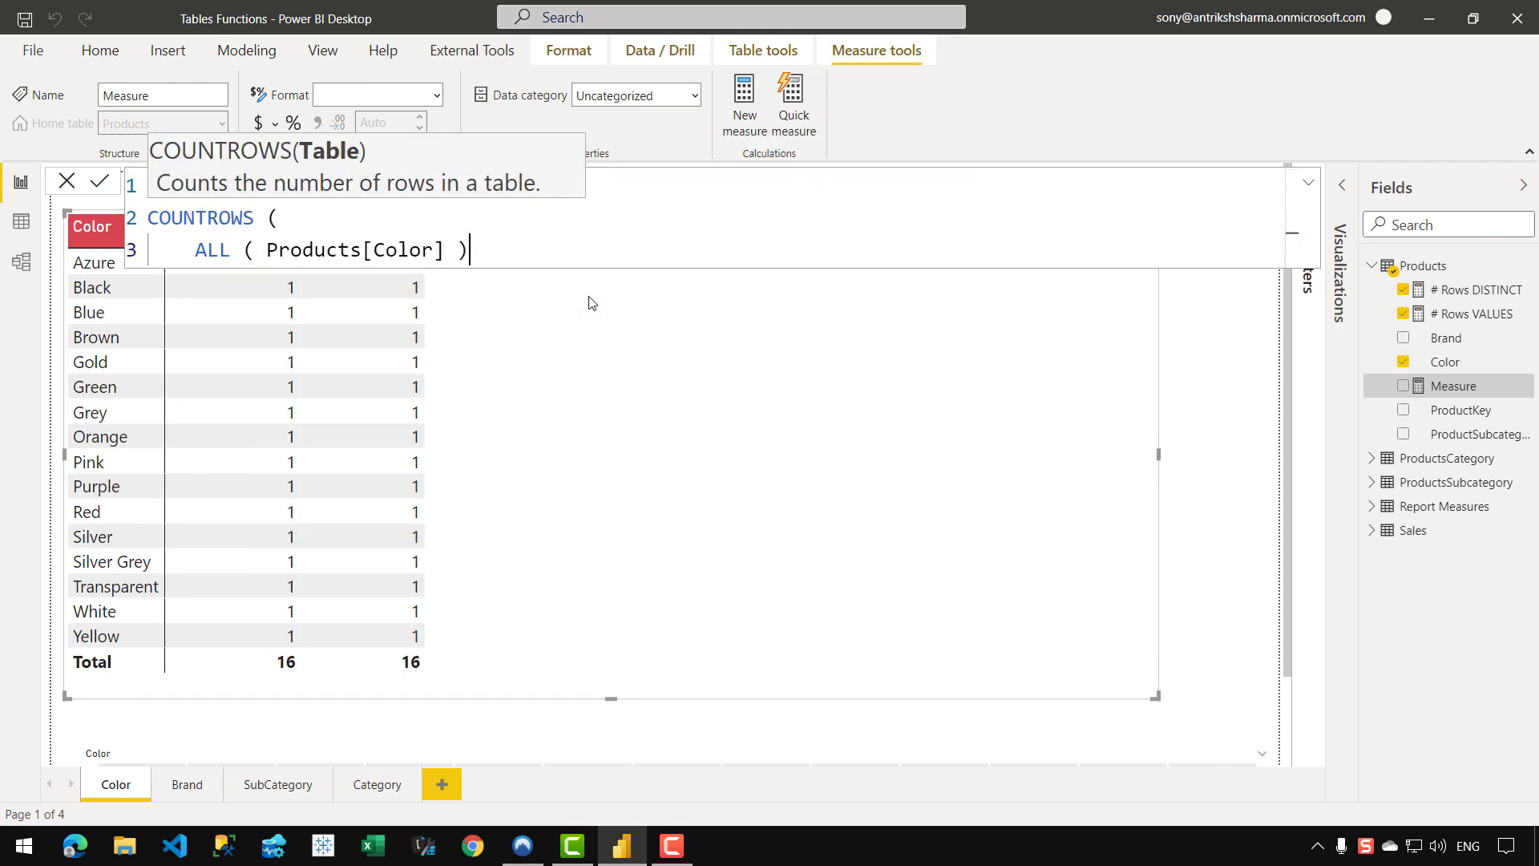
key(shift+Return)
text())
key(shift+Return)
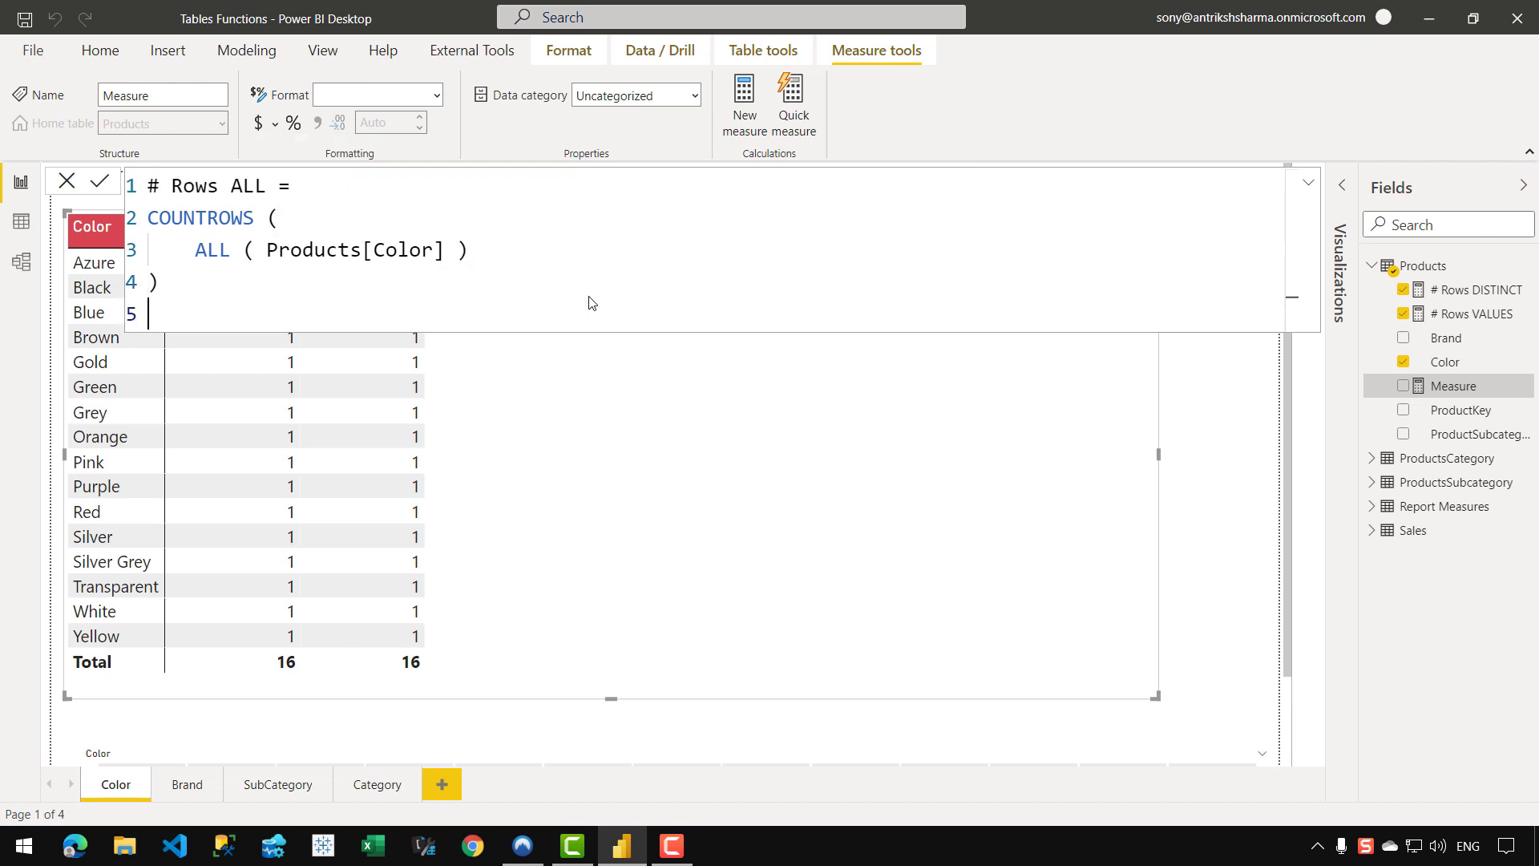
key(Return)
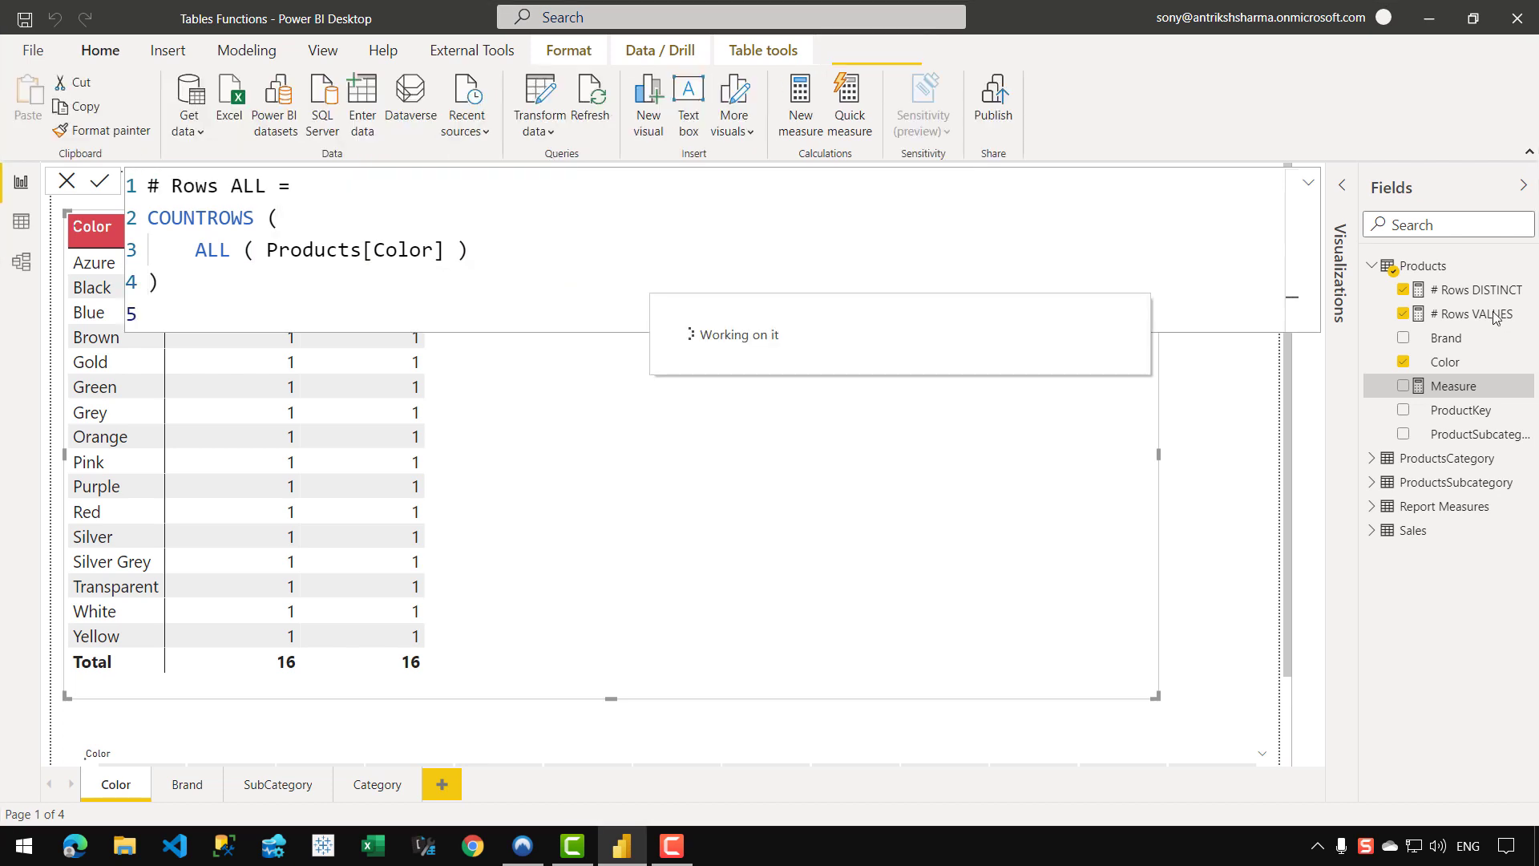
Collapse the formula and add the # Rows ALL measure to the Color table visual.
click(1307, 182)
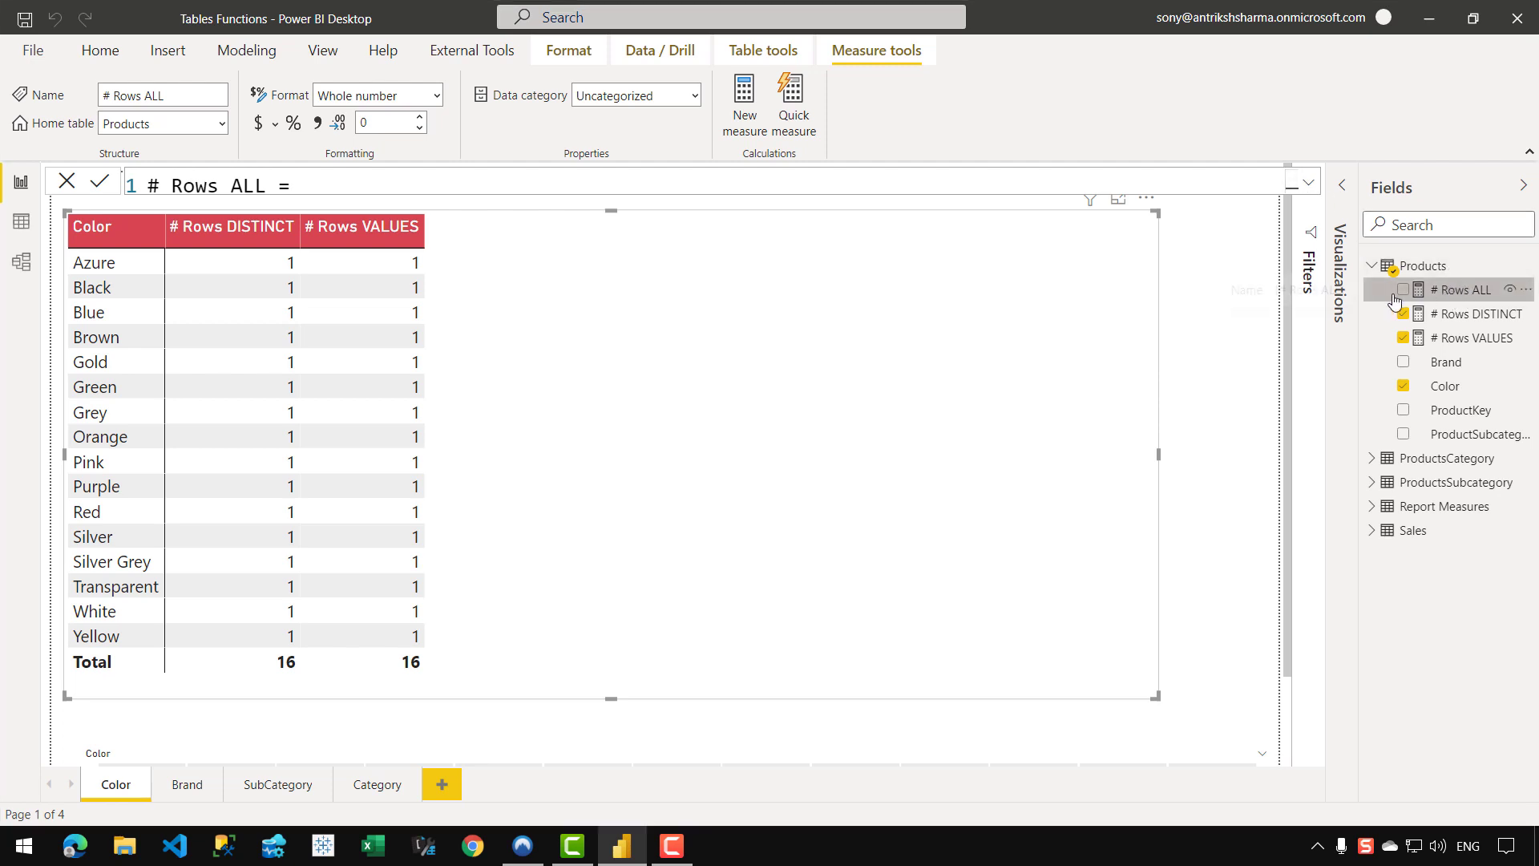
drag(1461, 294, 541, 397)
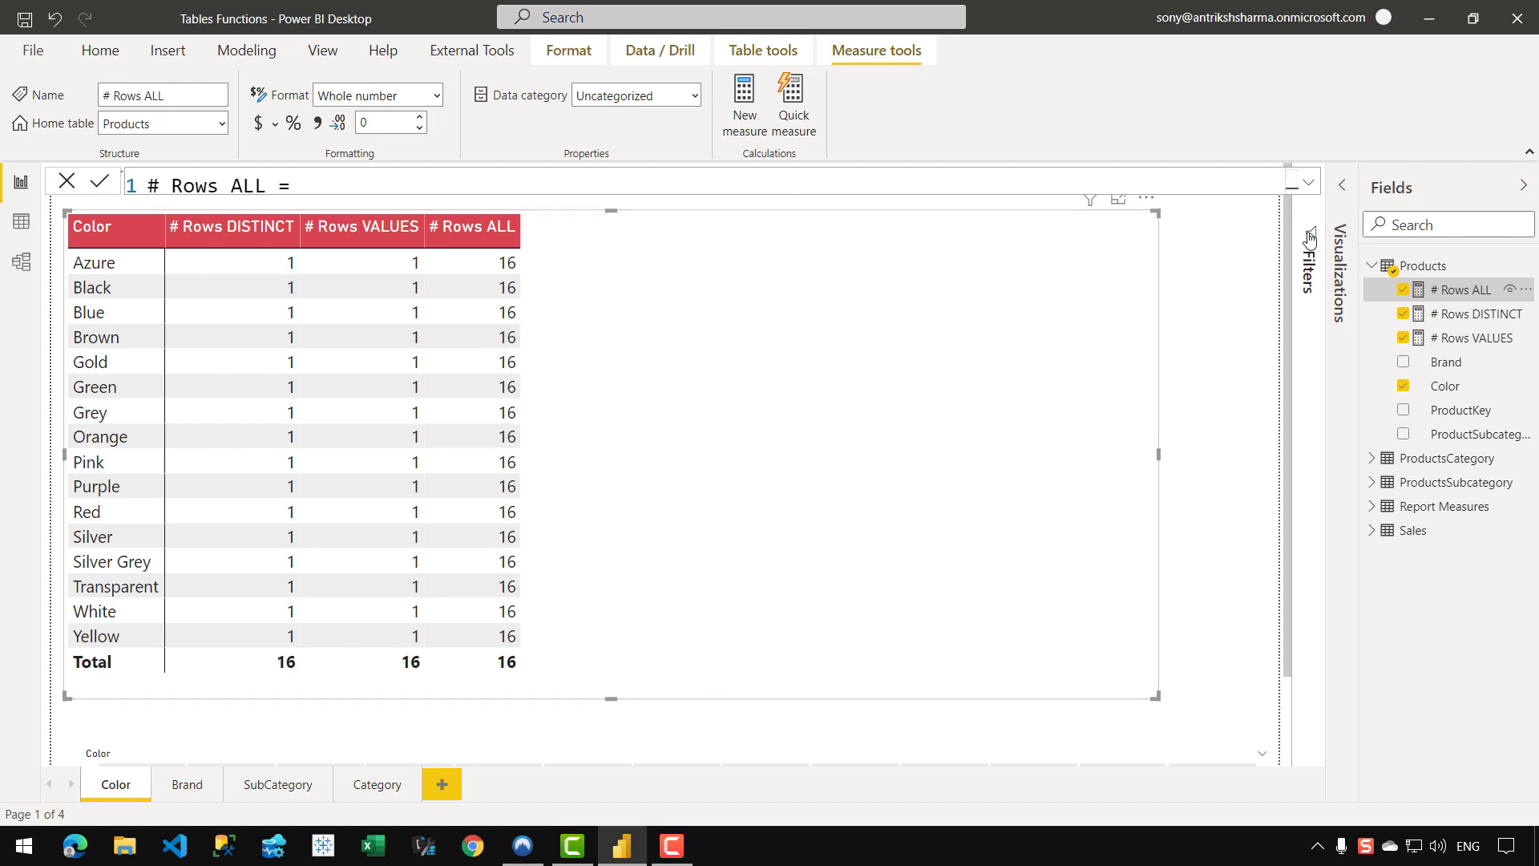
Review the Products[Color] argument of ALL in the expanded # Rows ALL formula, and collapse the formula again.
click(1308, 182)
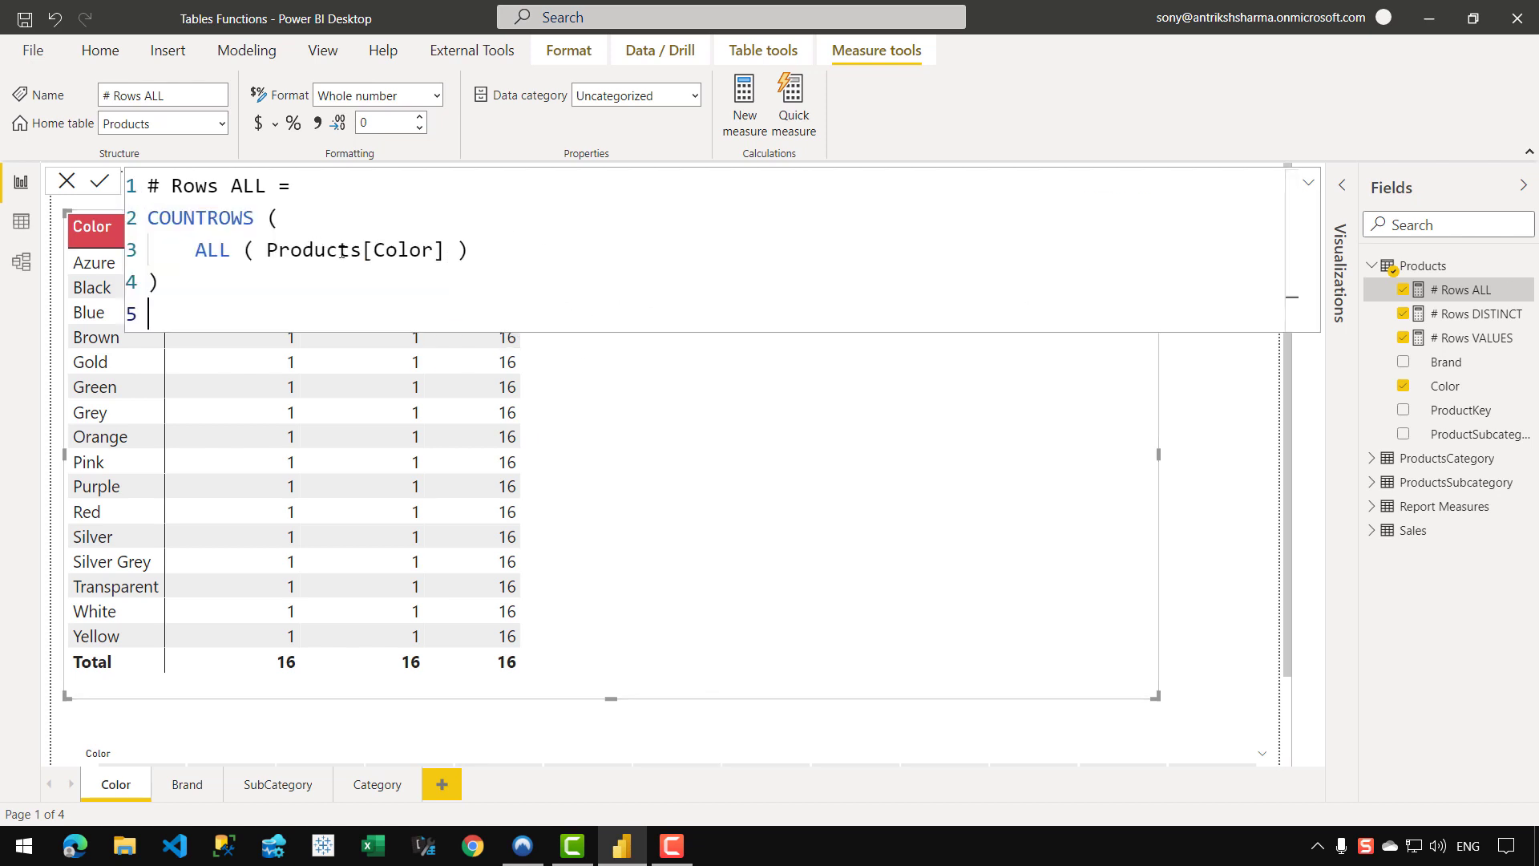
drag(270, 249, 446, 254)
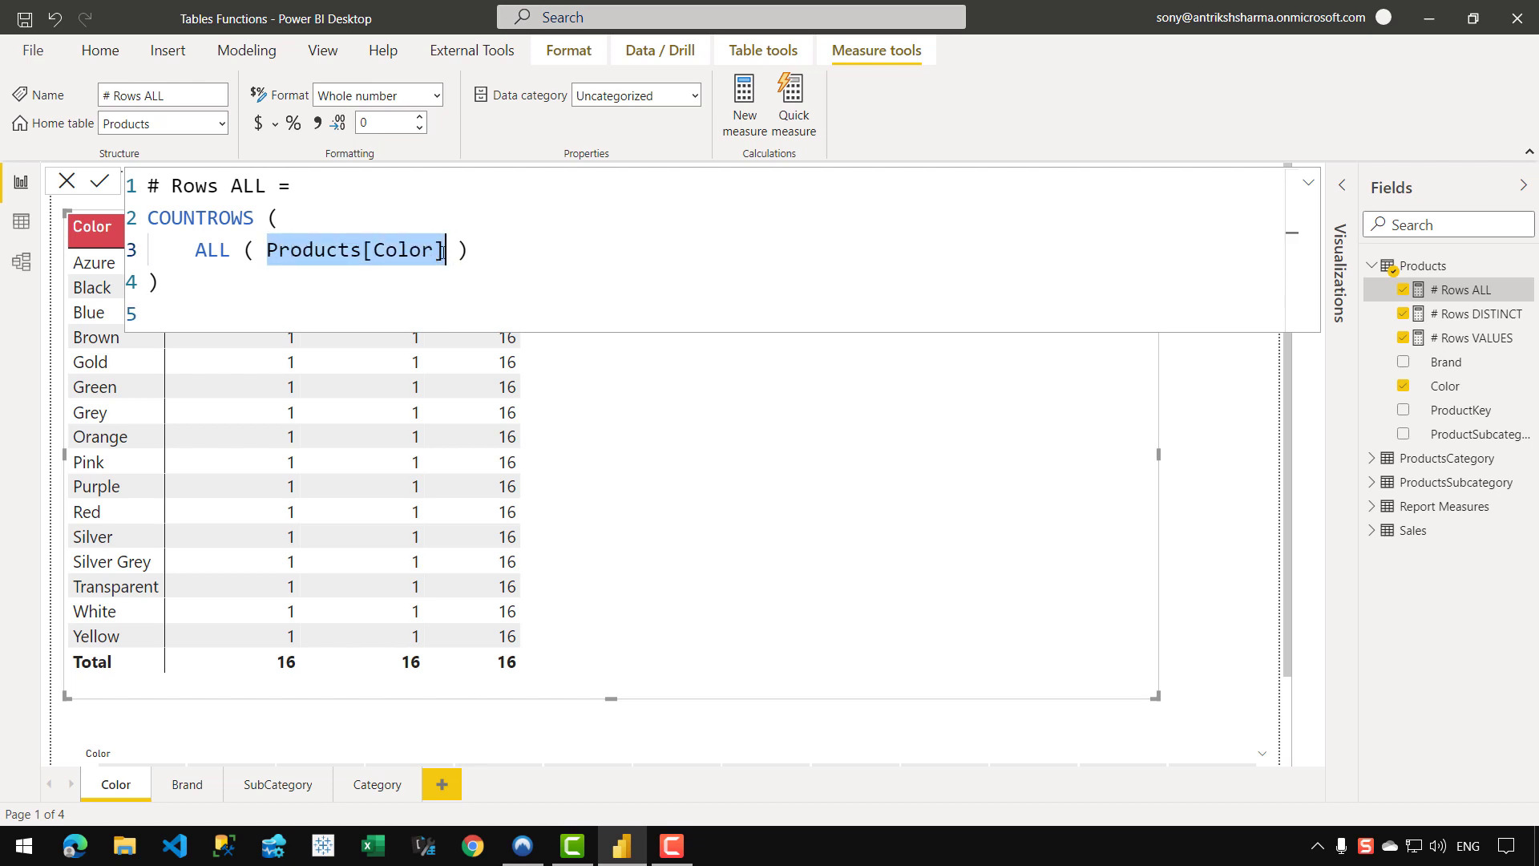
click(446, 251)
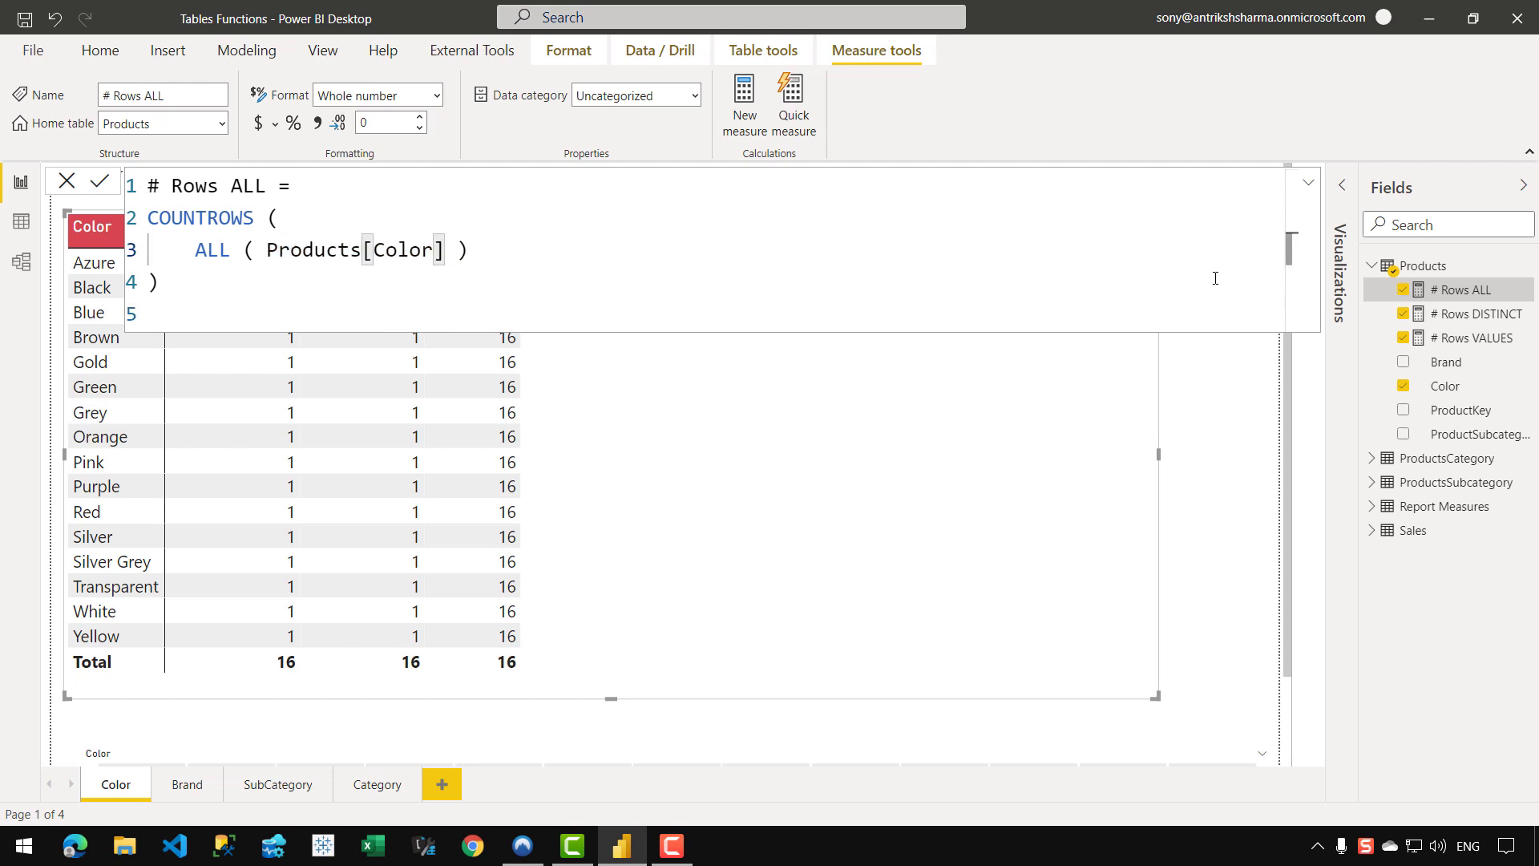
click(1303, 185)
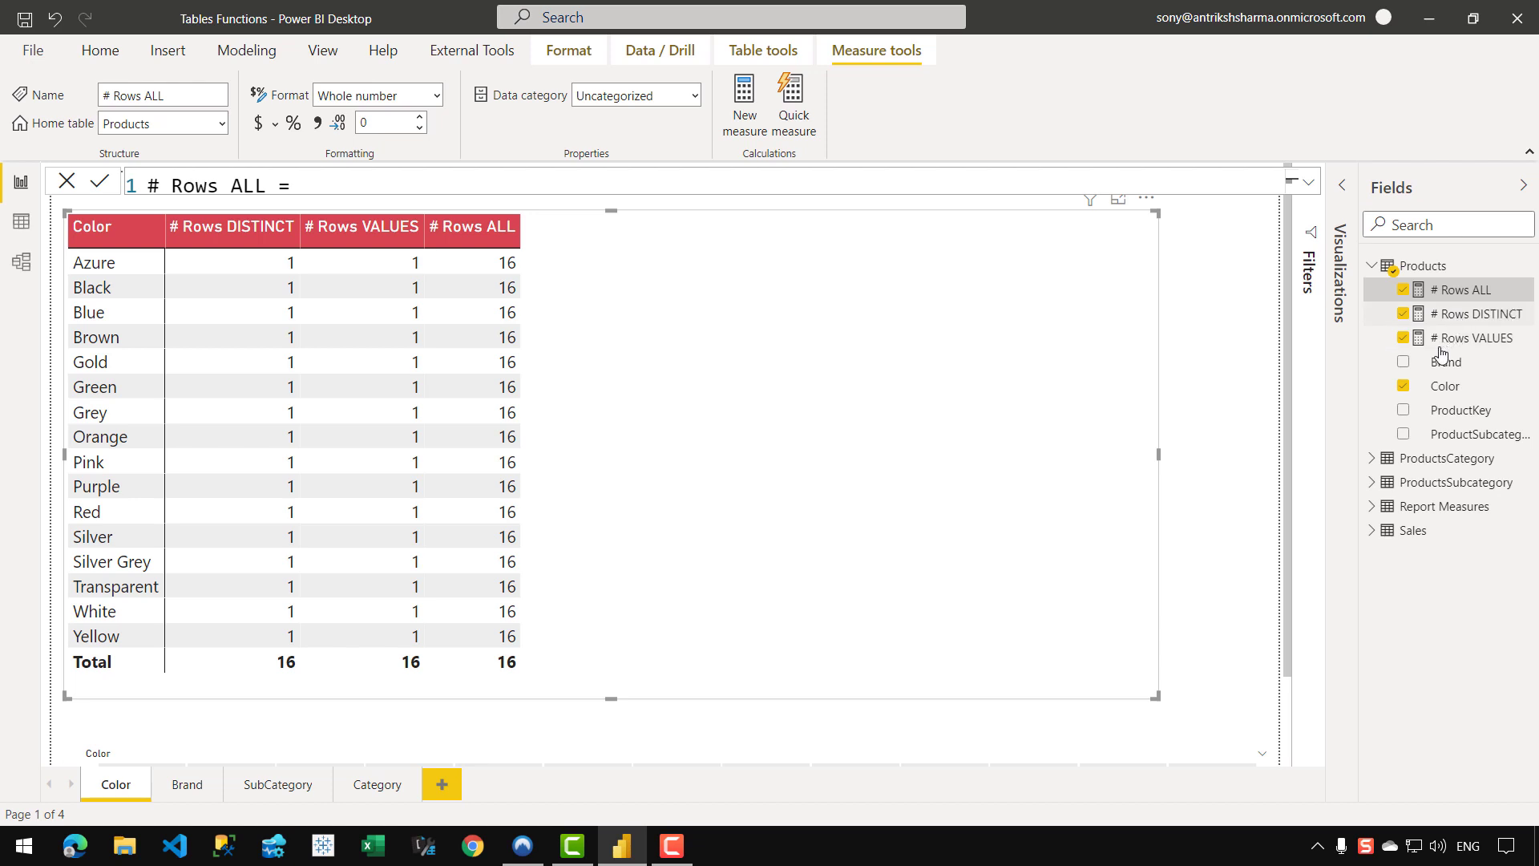
Create a measure named "# Rows ALLNOBLANKROW" in the Products table and begin its formula with COUNTROWS.
right_click(1460, 320)
click(1389, 356)
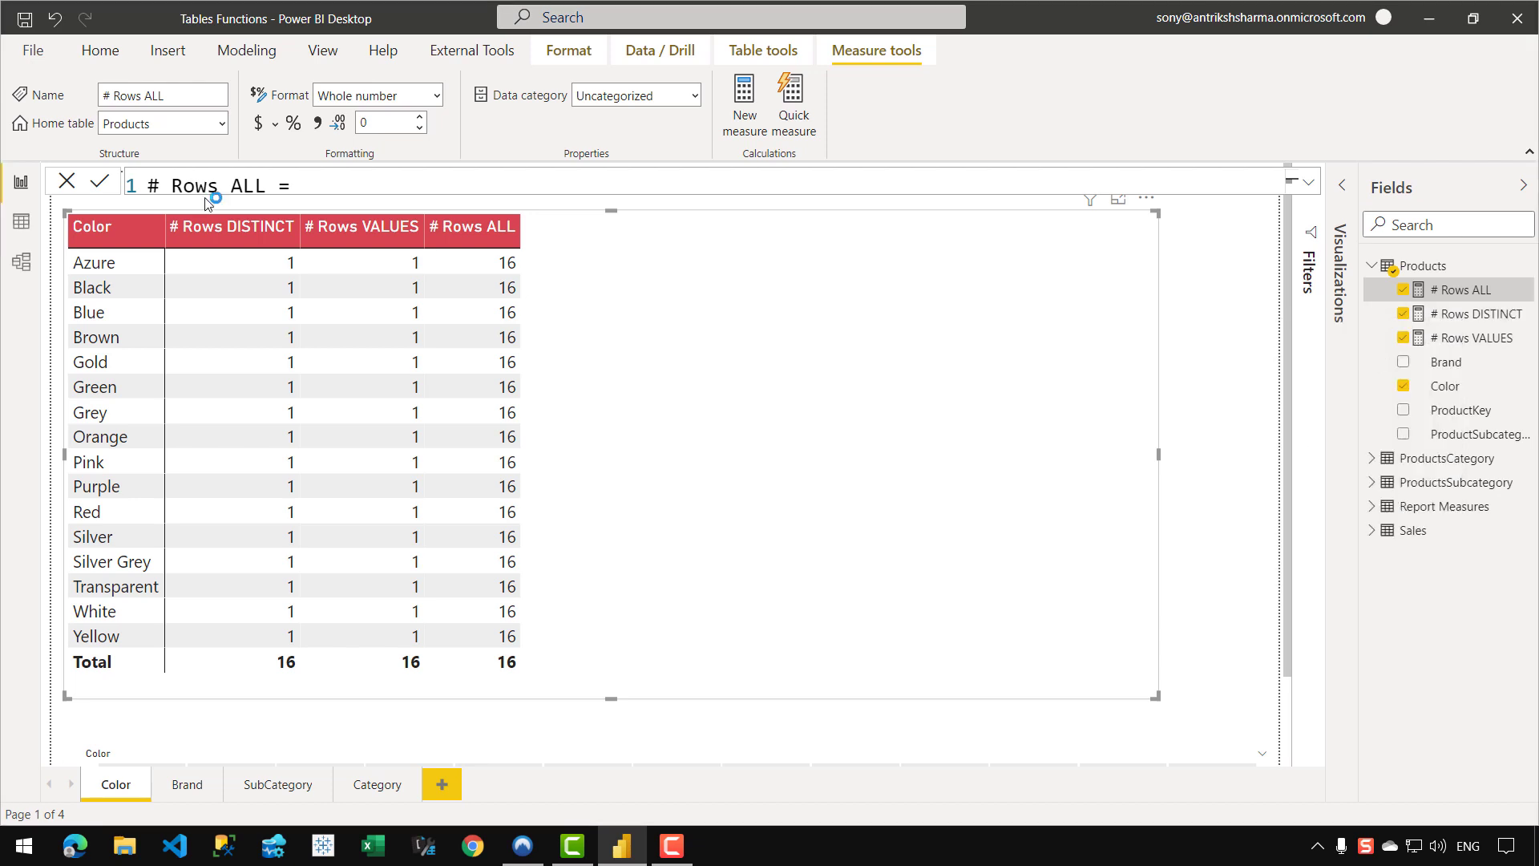
text(#)
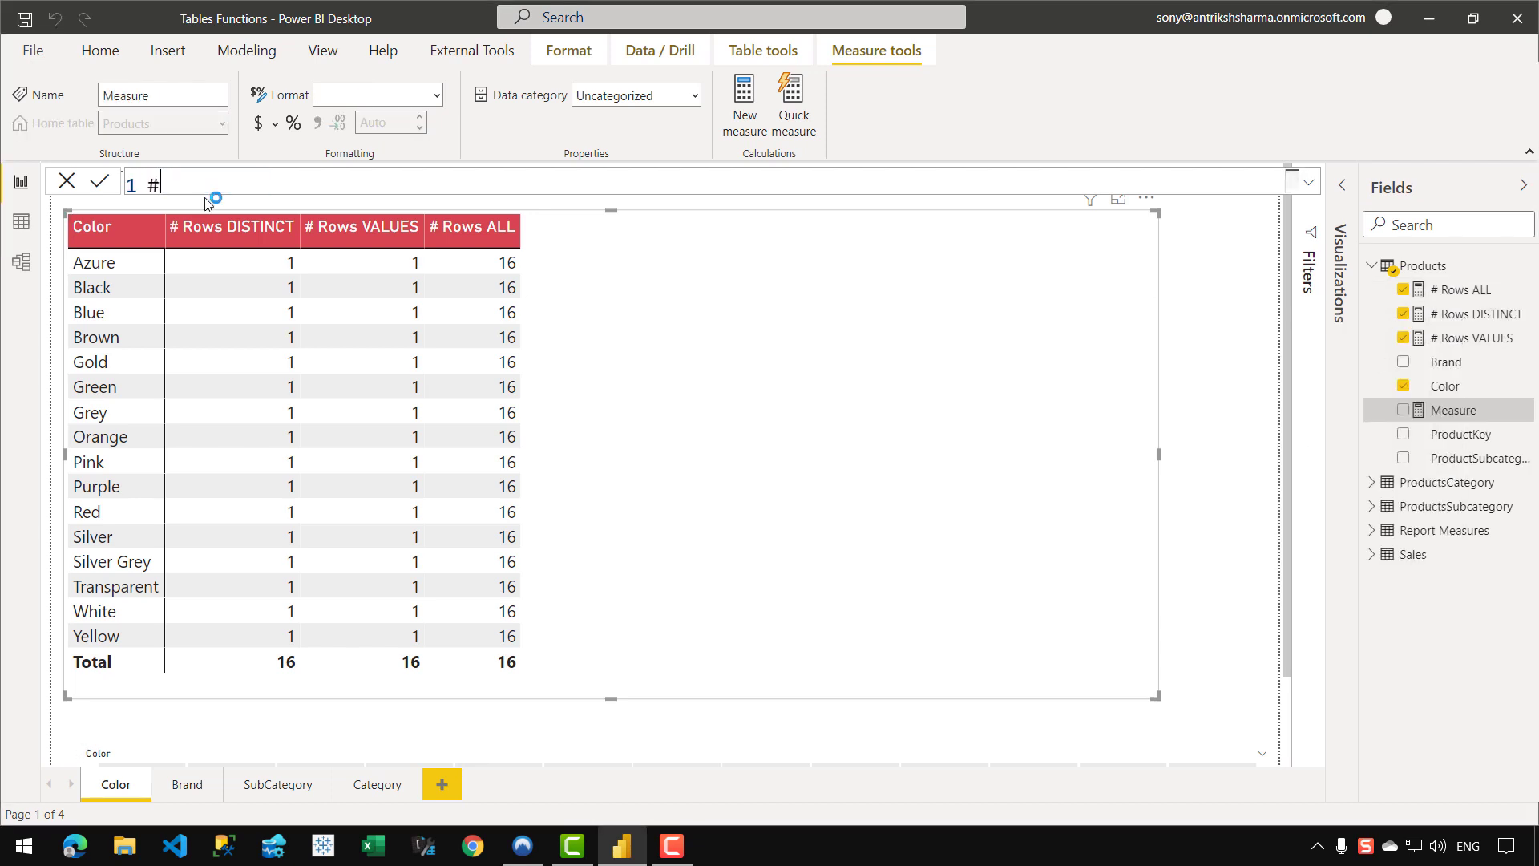
text(Rows ALLNOBLANKROW )
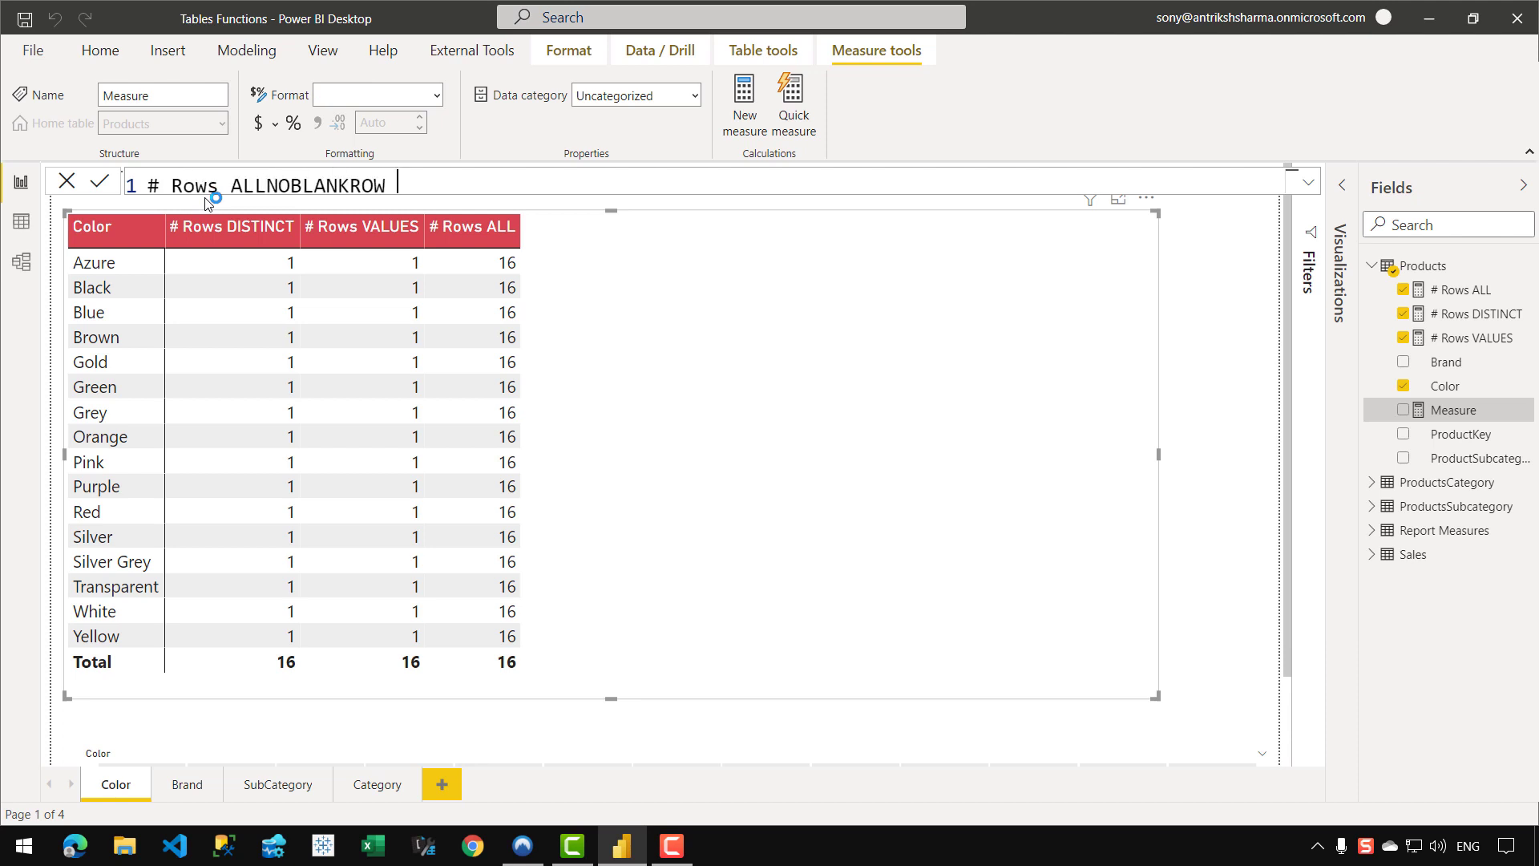
text(=)
key(shift+Return)
text(COUNTRO)
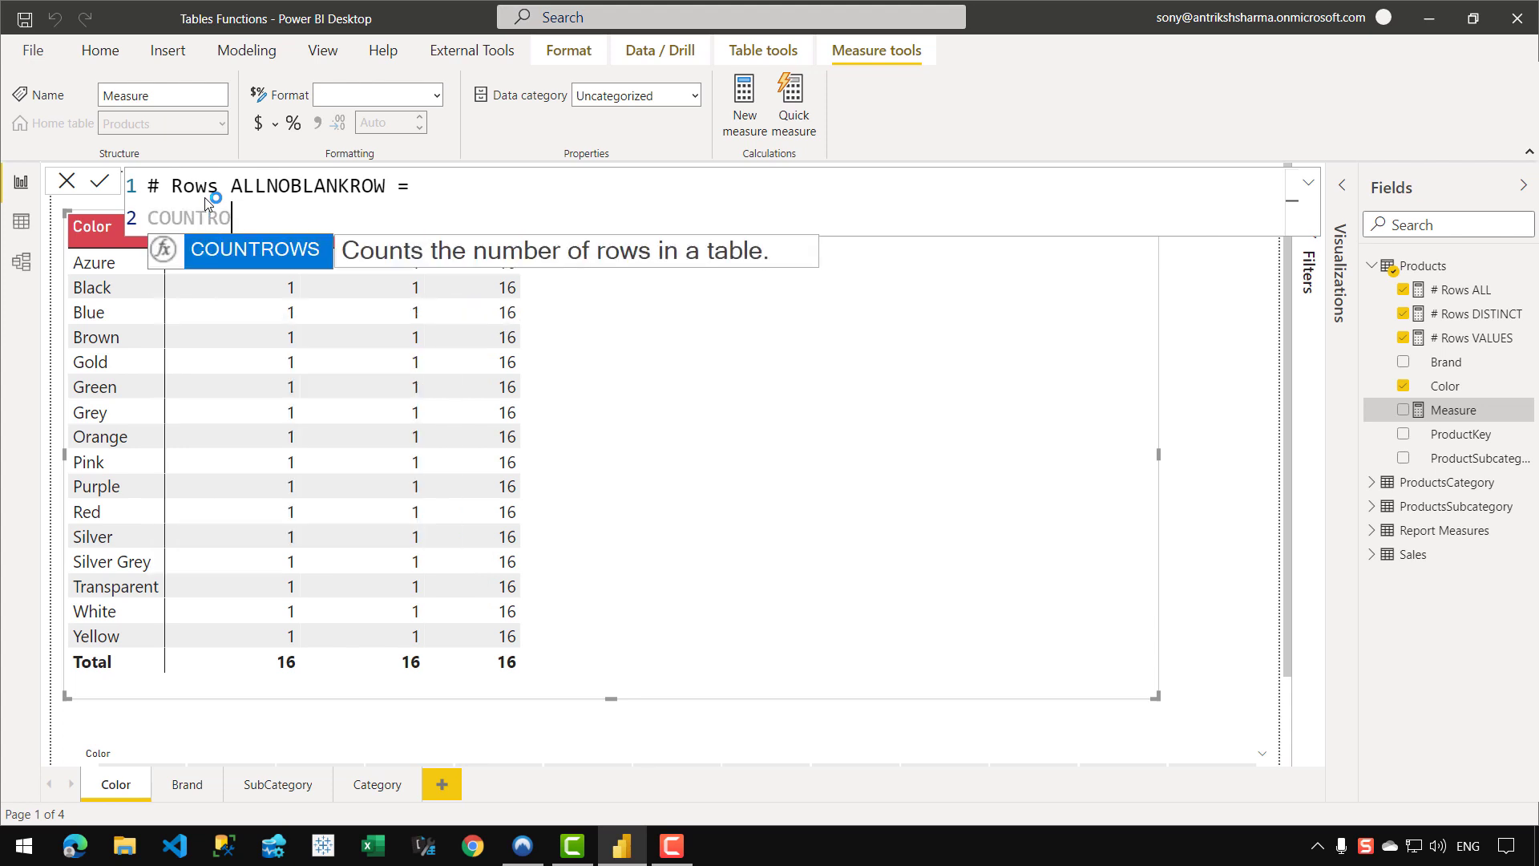
key(Tab)
text(()
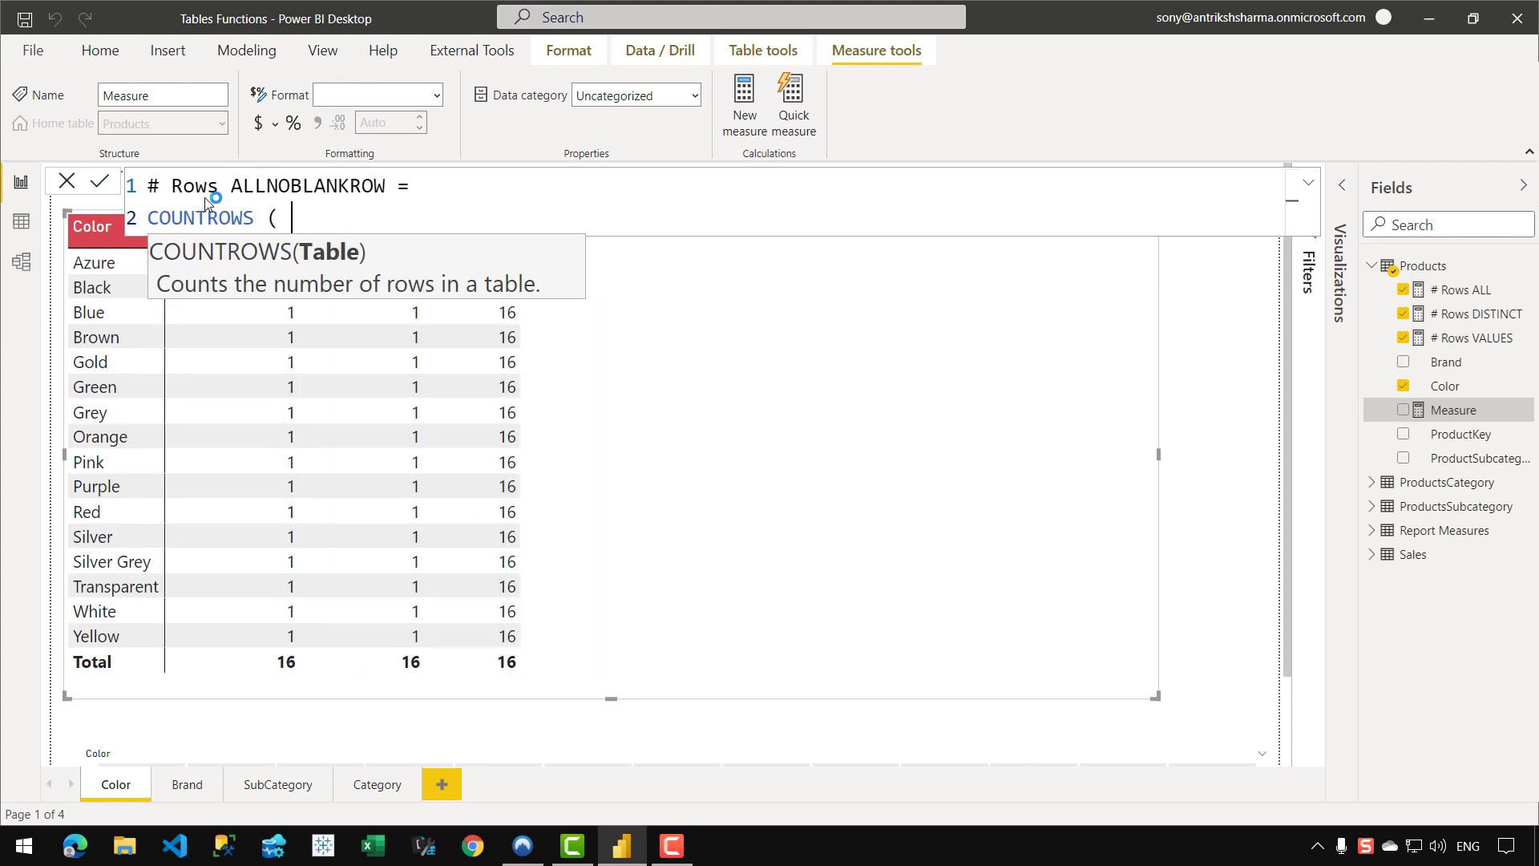
Complete the # Rows ALLNOBLANKROW formula with ALLNOBLANKROW ( Products[Color] ) inside COUNTROWS and commit the measure.
key(shift+Return)
key(Tab)
text(ALLN)
key(Tab)
text(( )
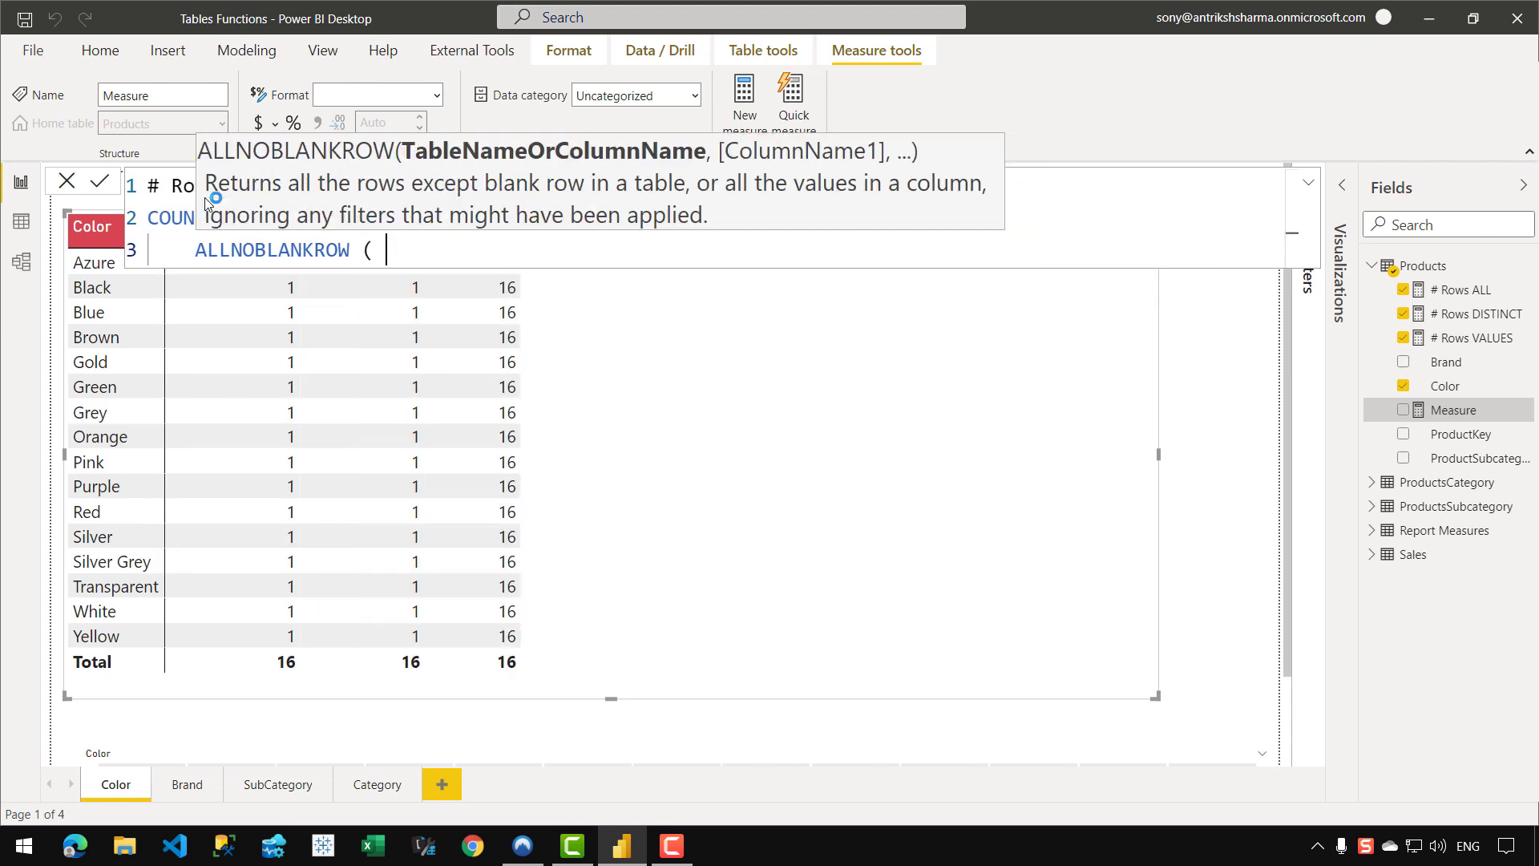
text(P)
key(Tab)
text([)
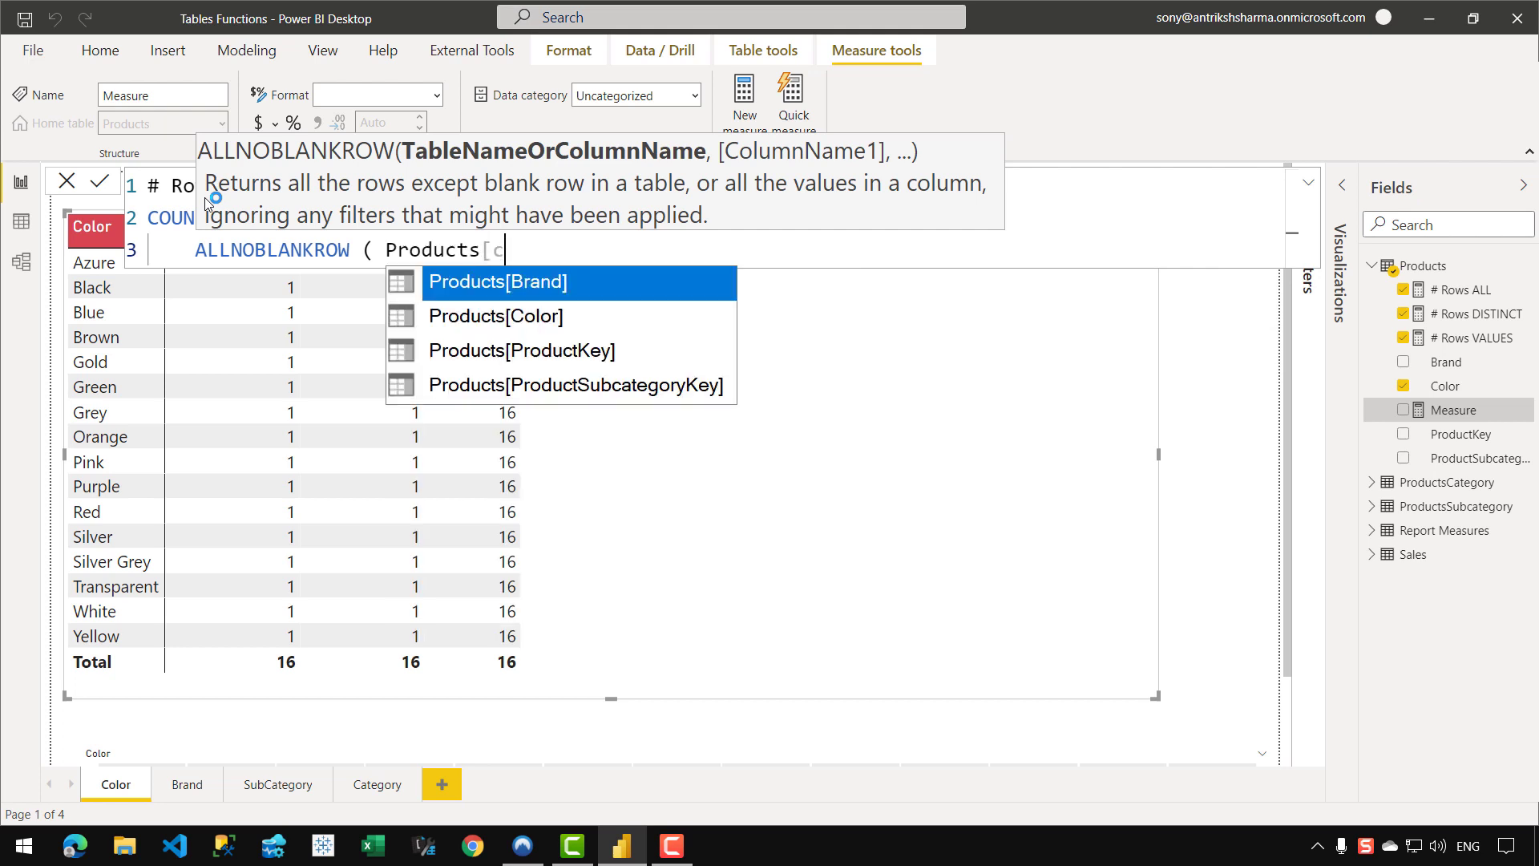
text(C)
key(Tab)
text())
key(shift+Return)
text())
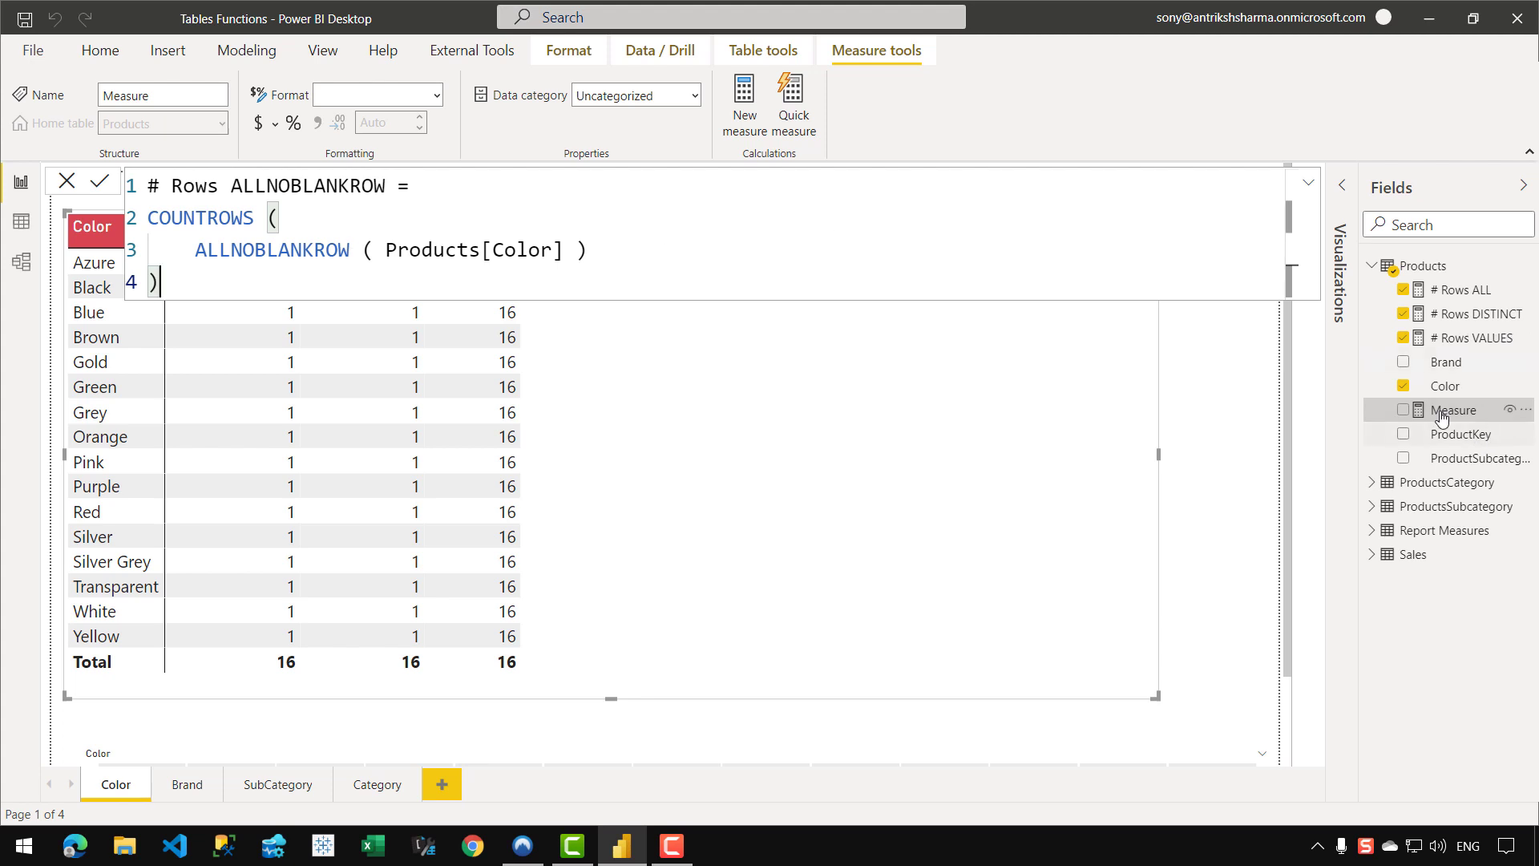
key(Return)
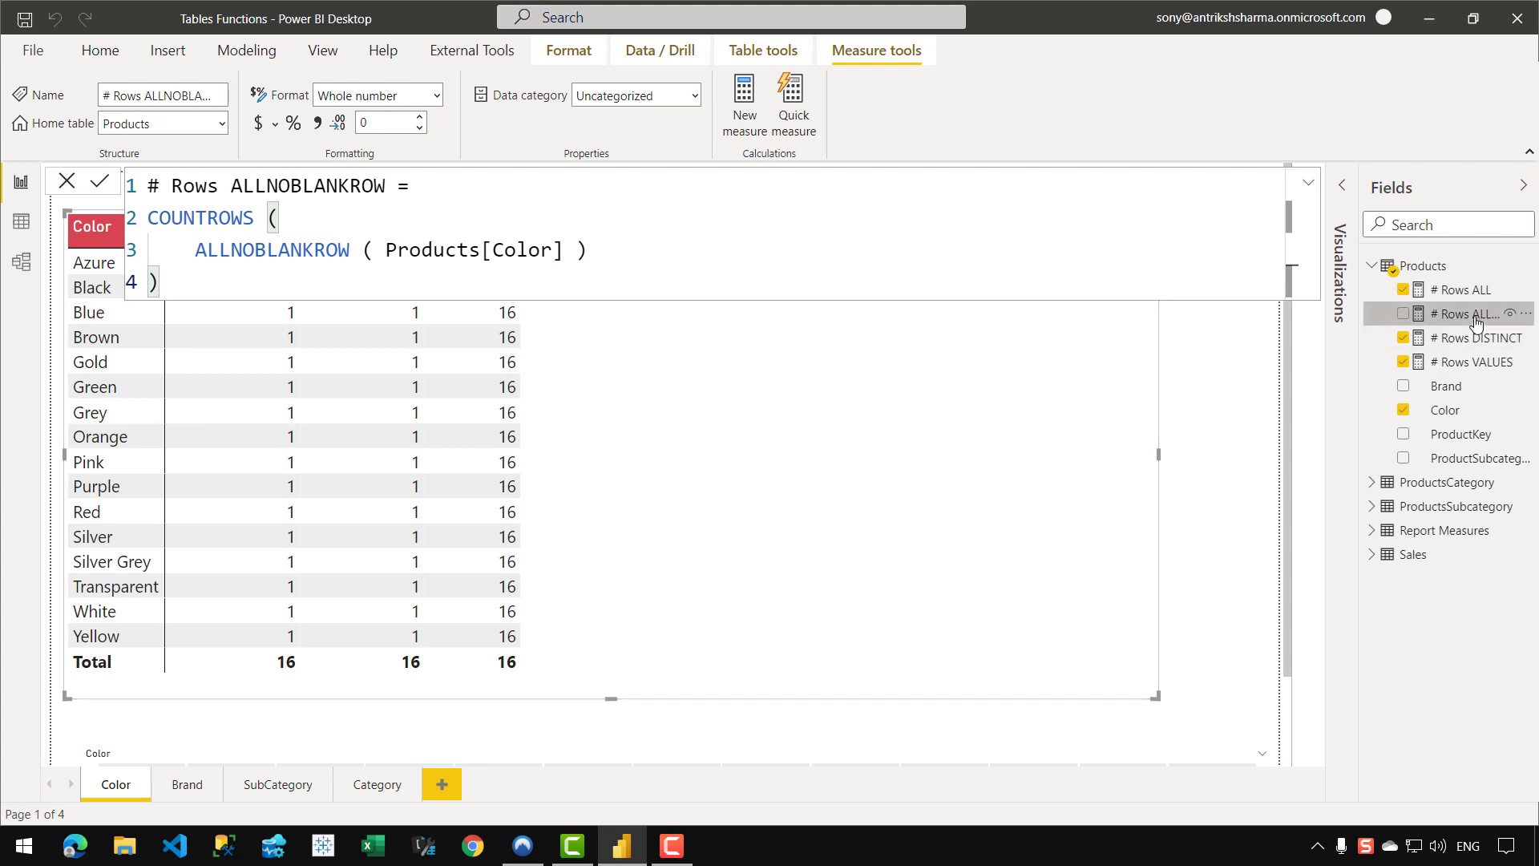
Add the # Rows ALLNOBLANKROW measure to the Color table visual and collapse its formula.
drag(1467, 314, 591, 438)
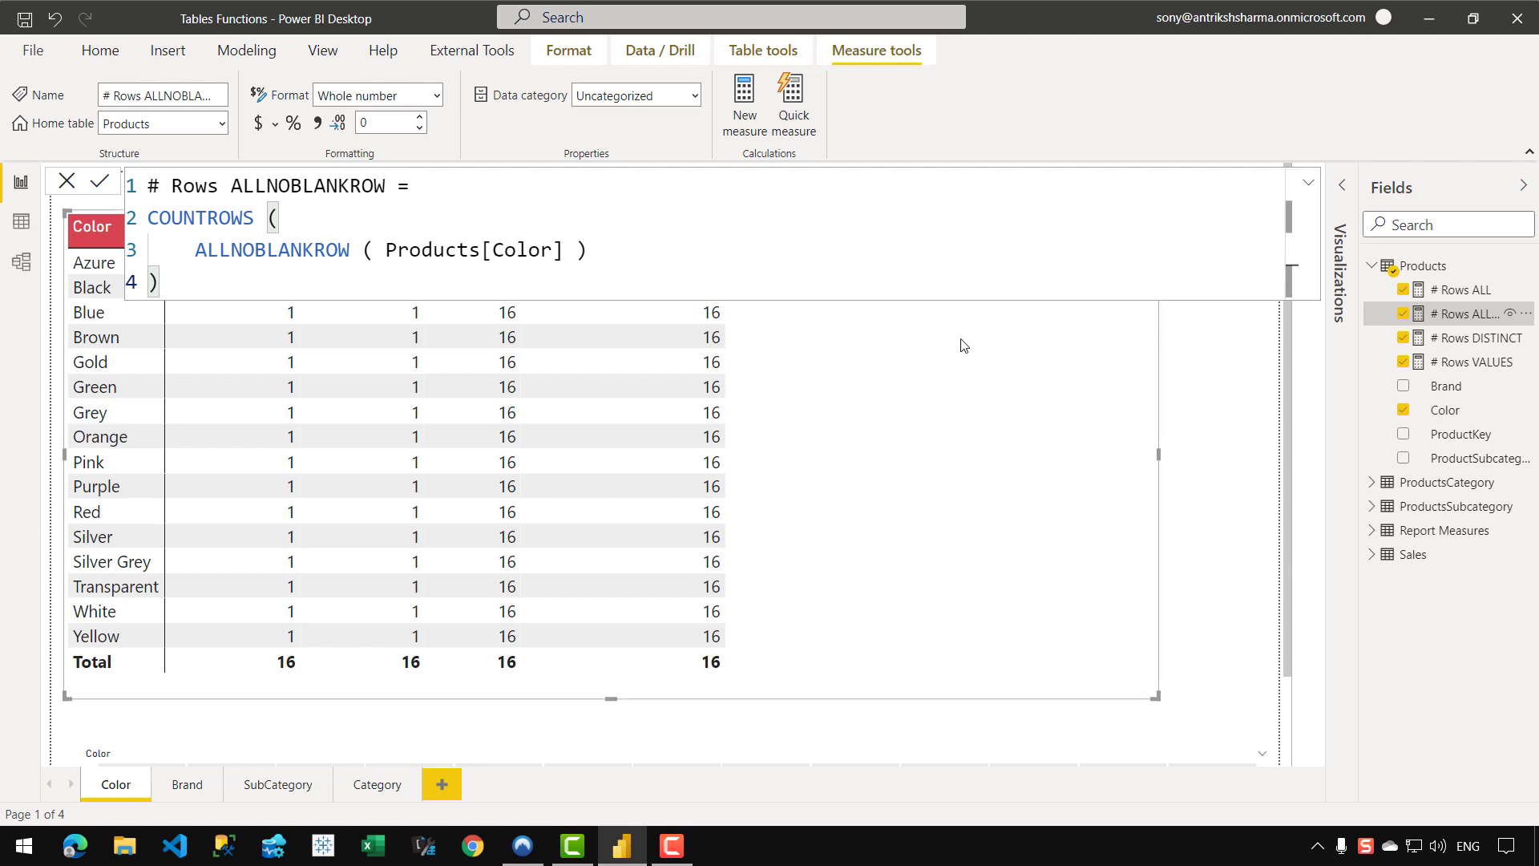
click(1307, 184)
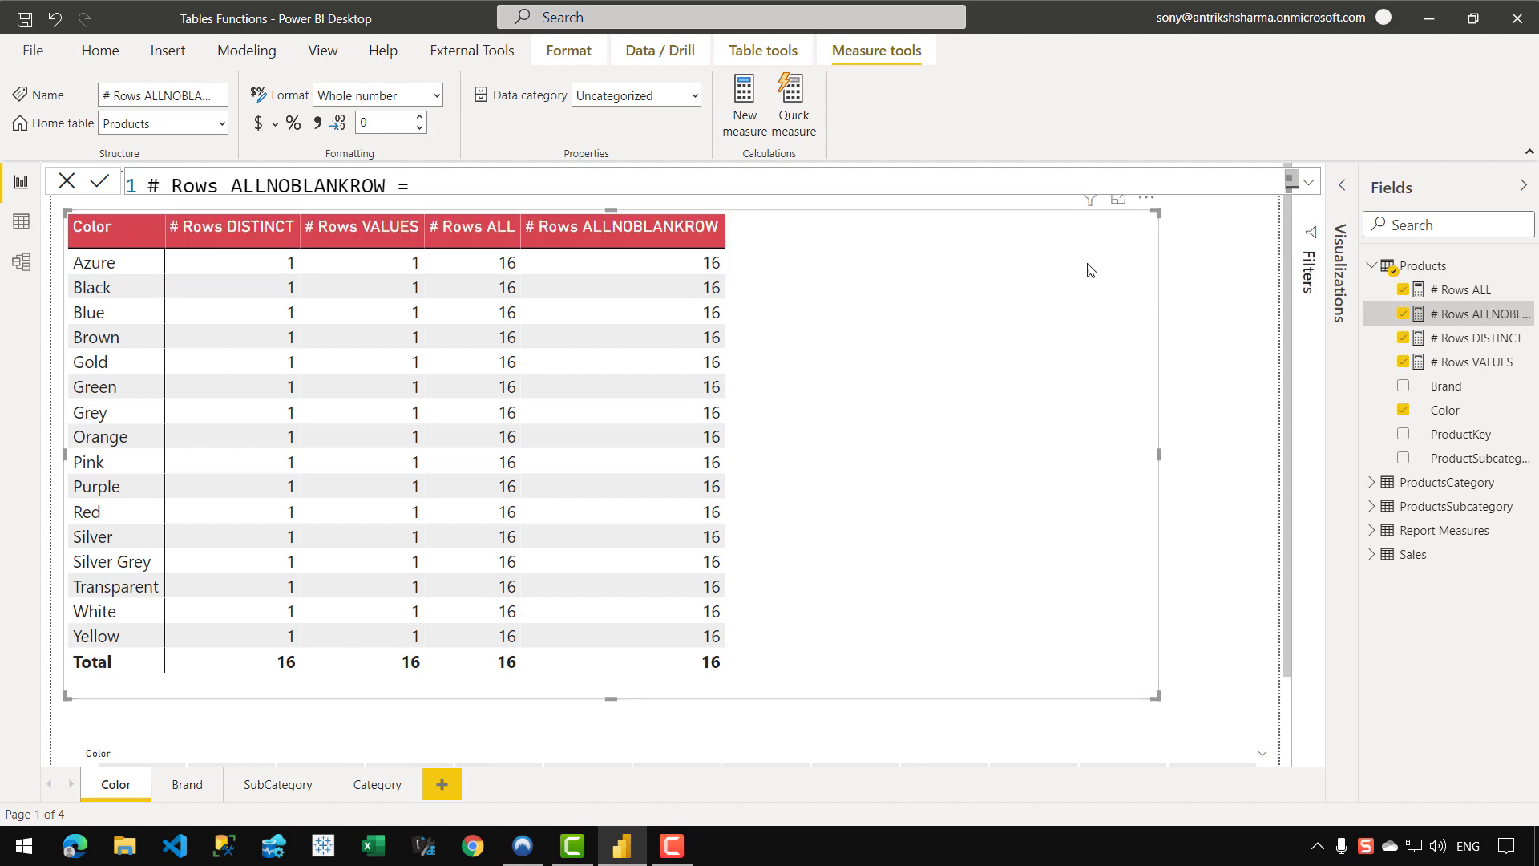
click(955, 337)
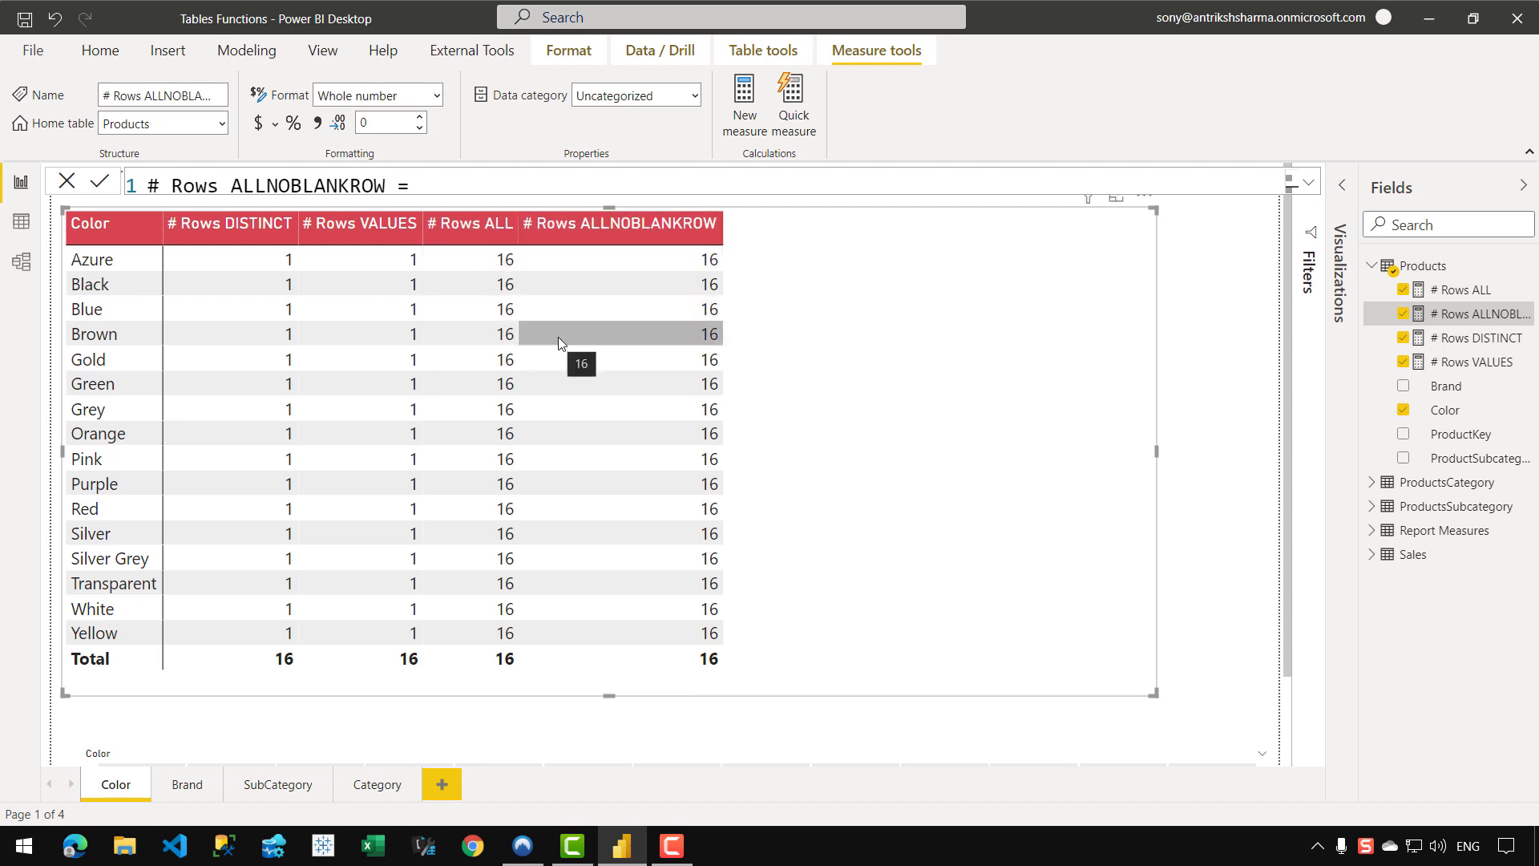
Switch to the Brand report page and add the # Rows ALL measure to its Color table visual.
click(187, 785)
click(429, 410)
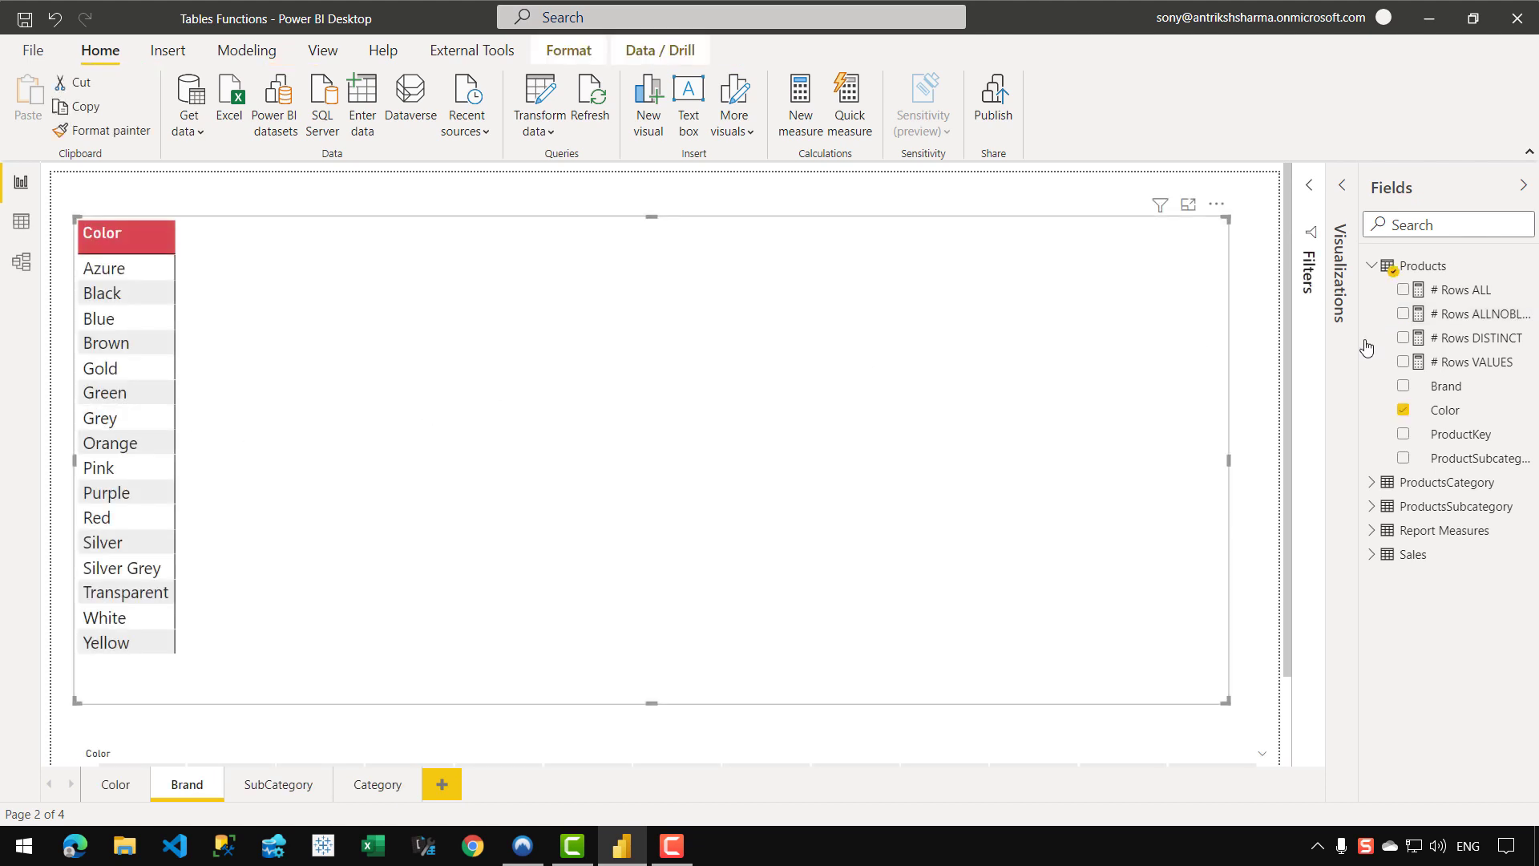
drag(1435, 291, 463, 377)
Create another measure in the Products table under the default name Measure and begin its formula with COUNTROWS.
right_click(1438, 335)
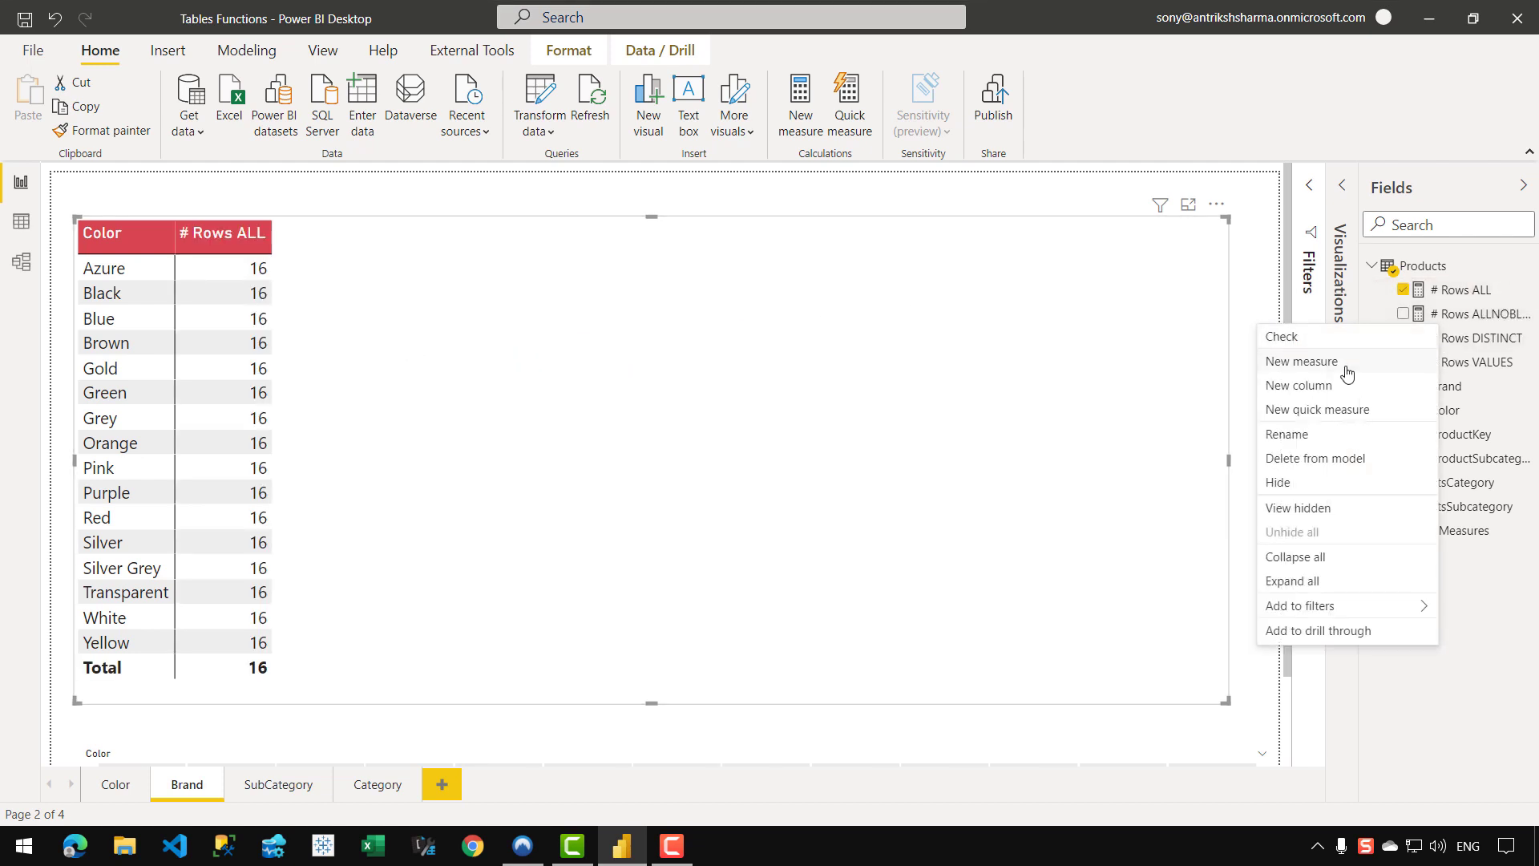
click(1347, 373)
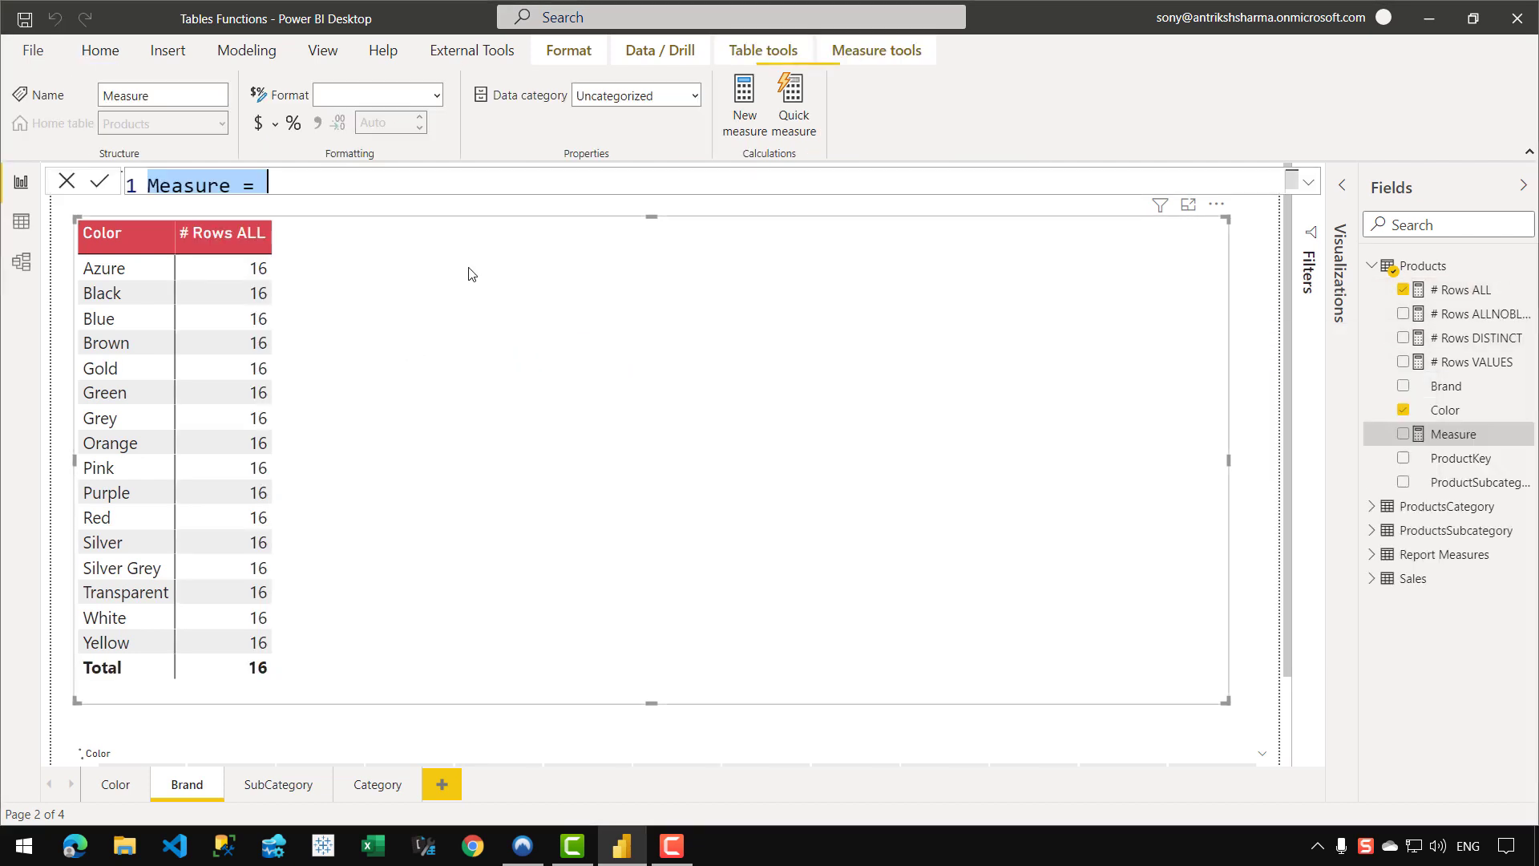
key(shift+Return)
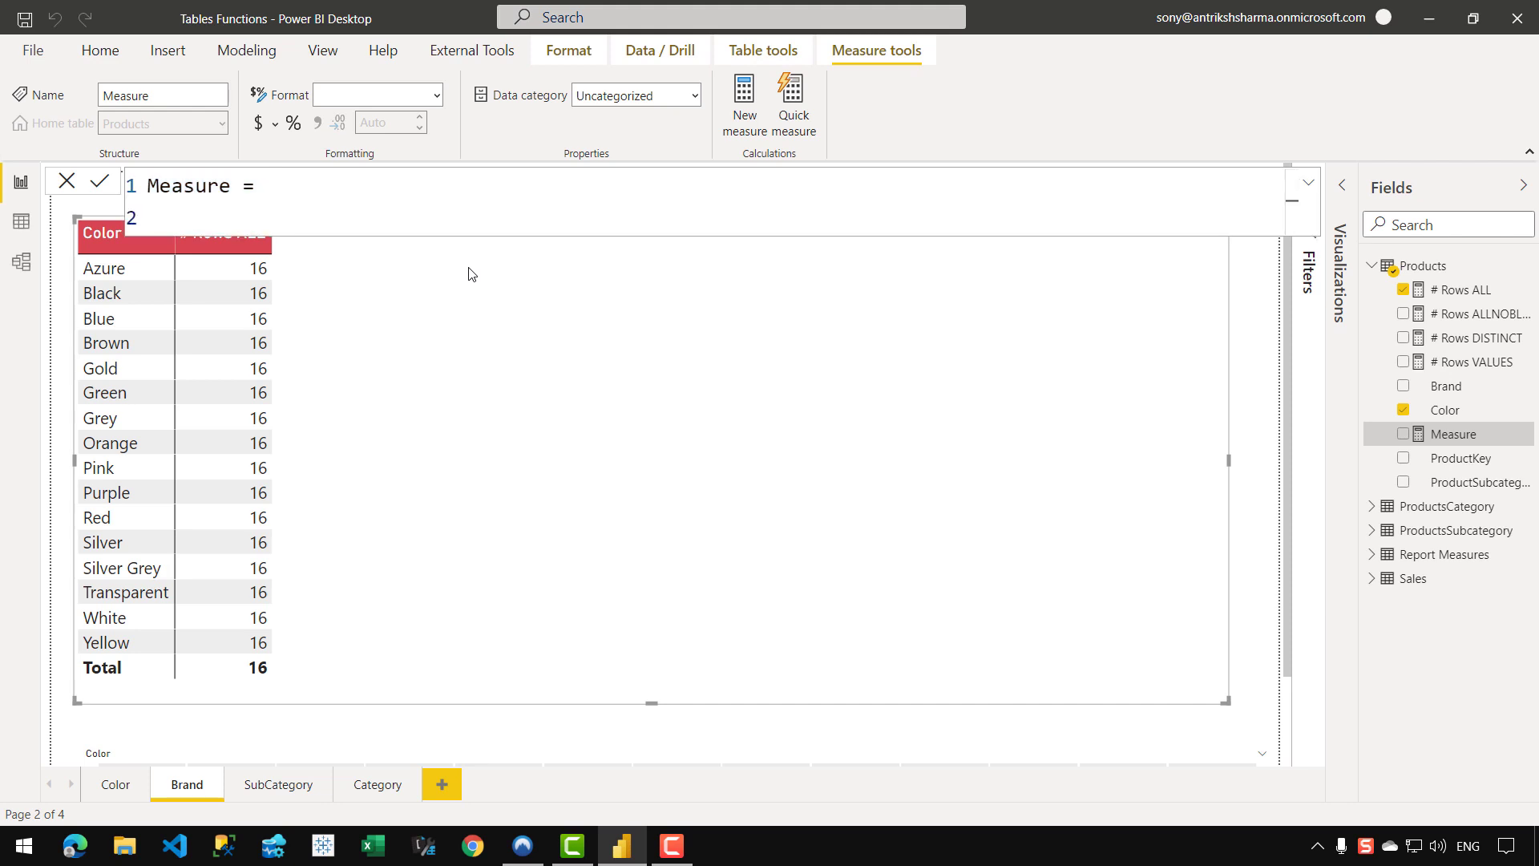
text(CALC)
key(BackSpace)
key(BackSpace)
key(BackSpace)
key(BackSpace)
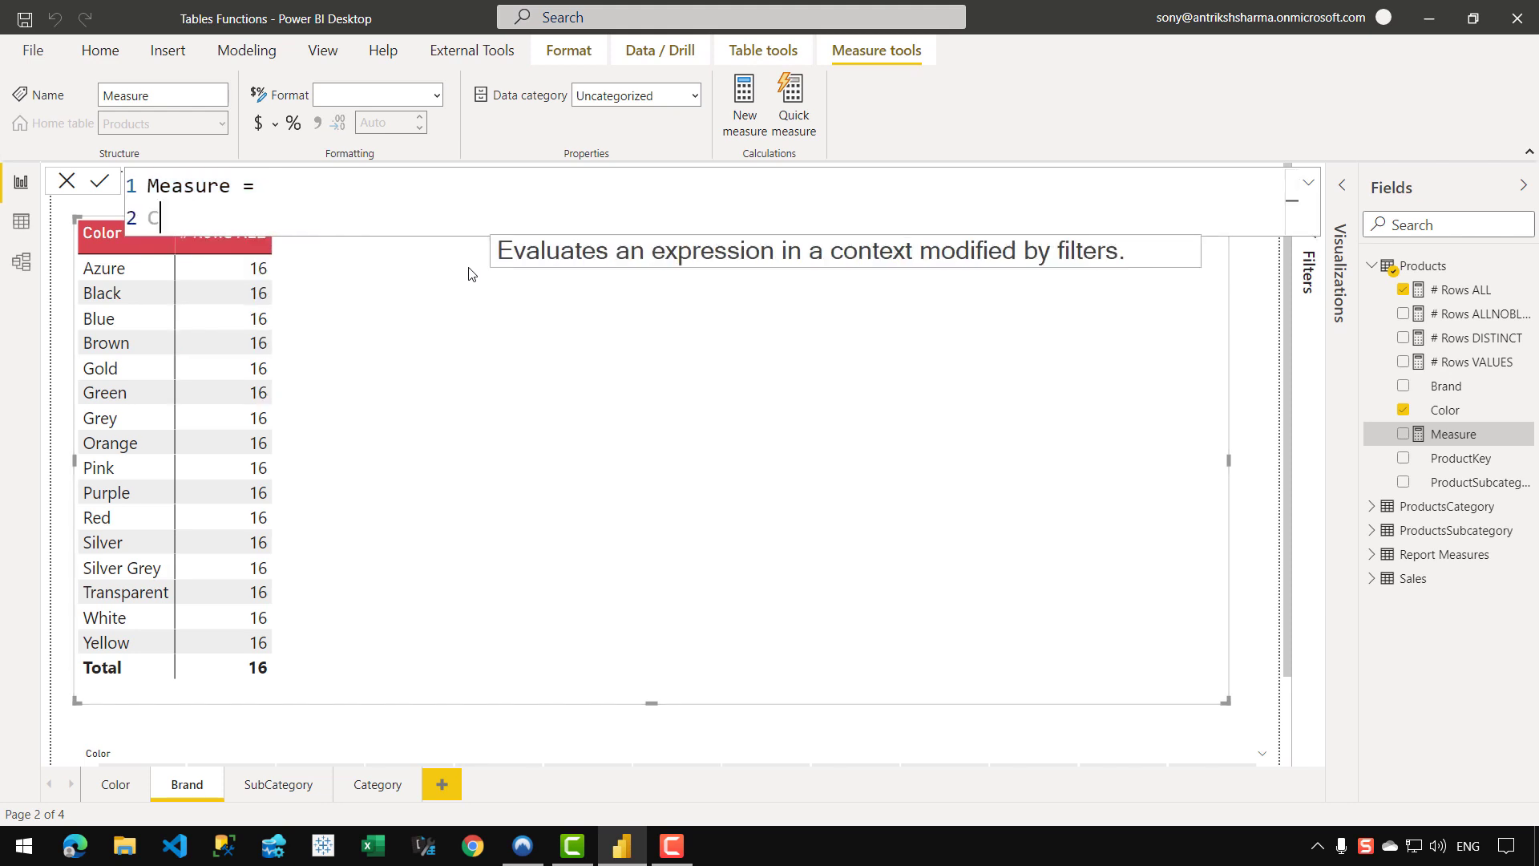
text(COUN)
text(TROWS ()
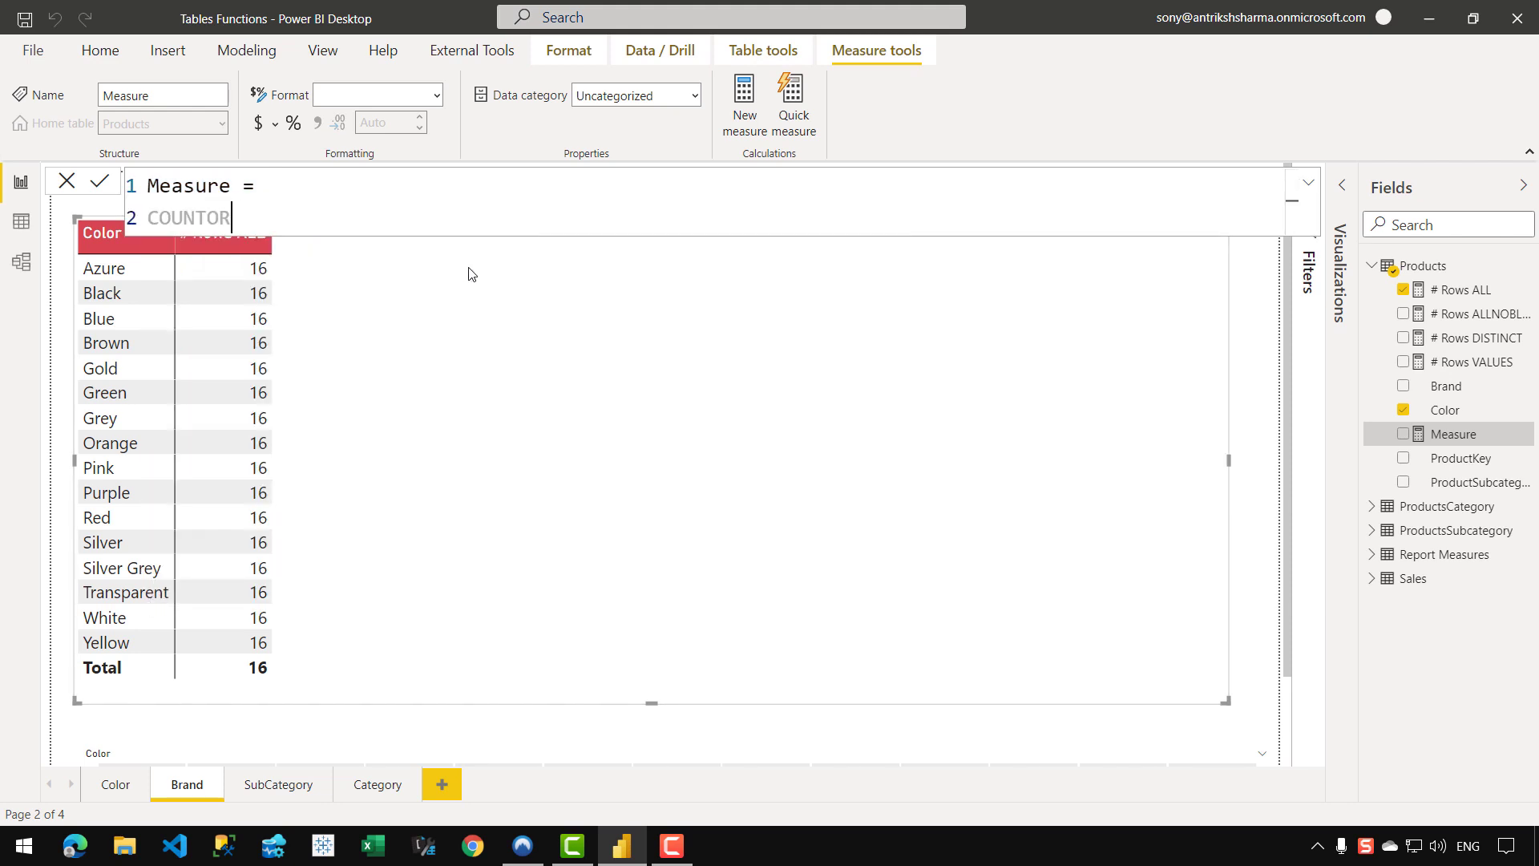
key(shift+Return)
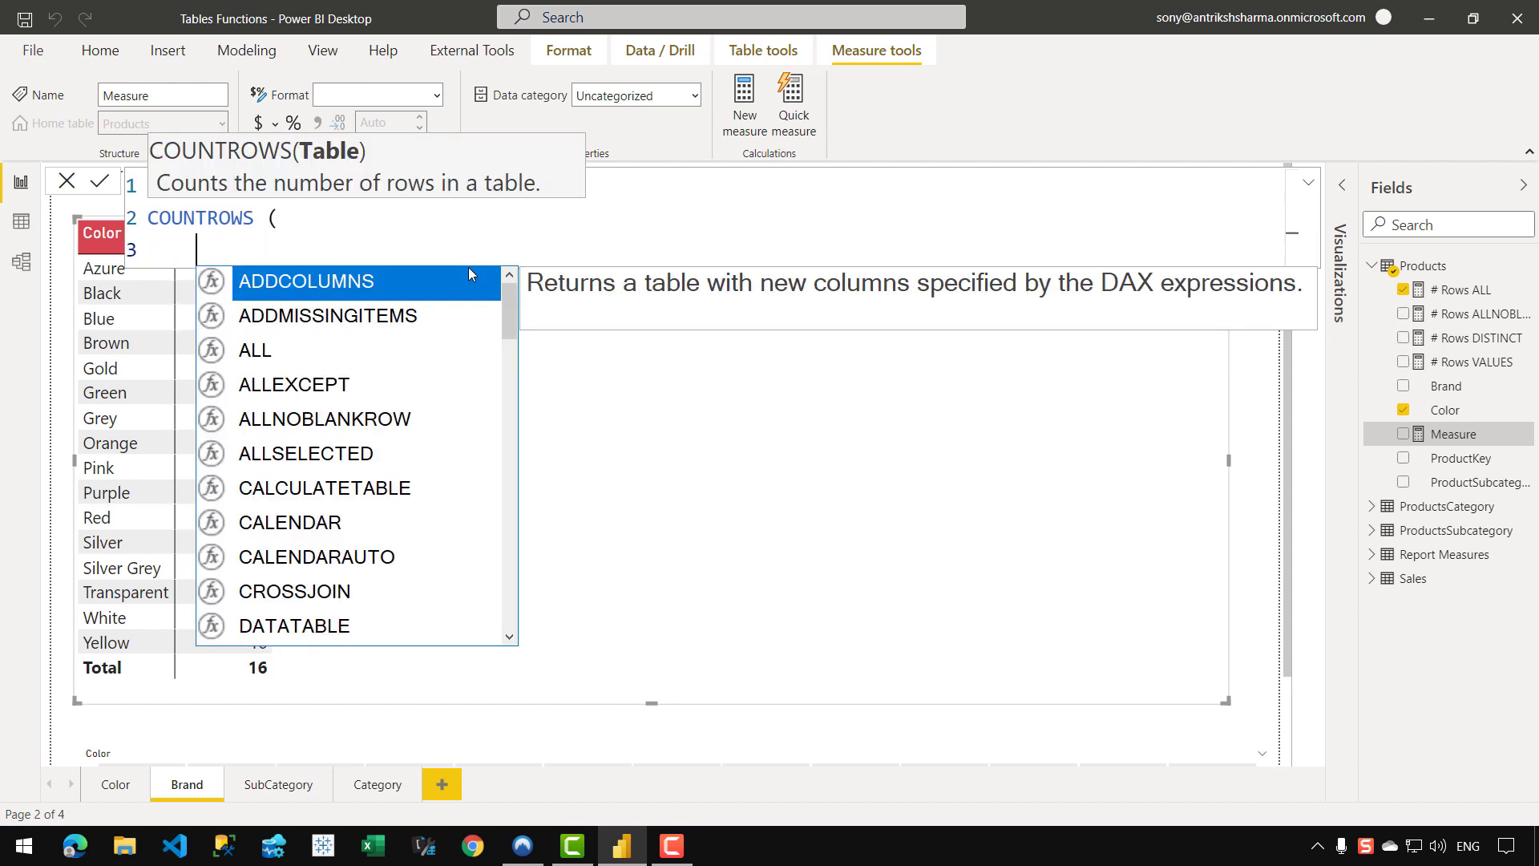
Nest CALCULATETABLE inside COUNTROWS with VALUES ( Products[Color] ) as its table argument.
text(CA)
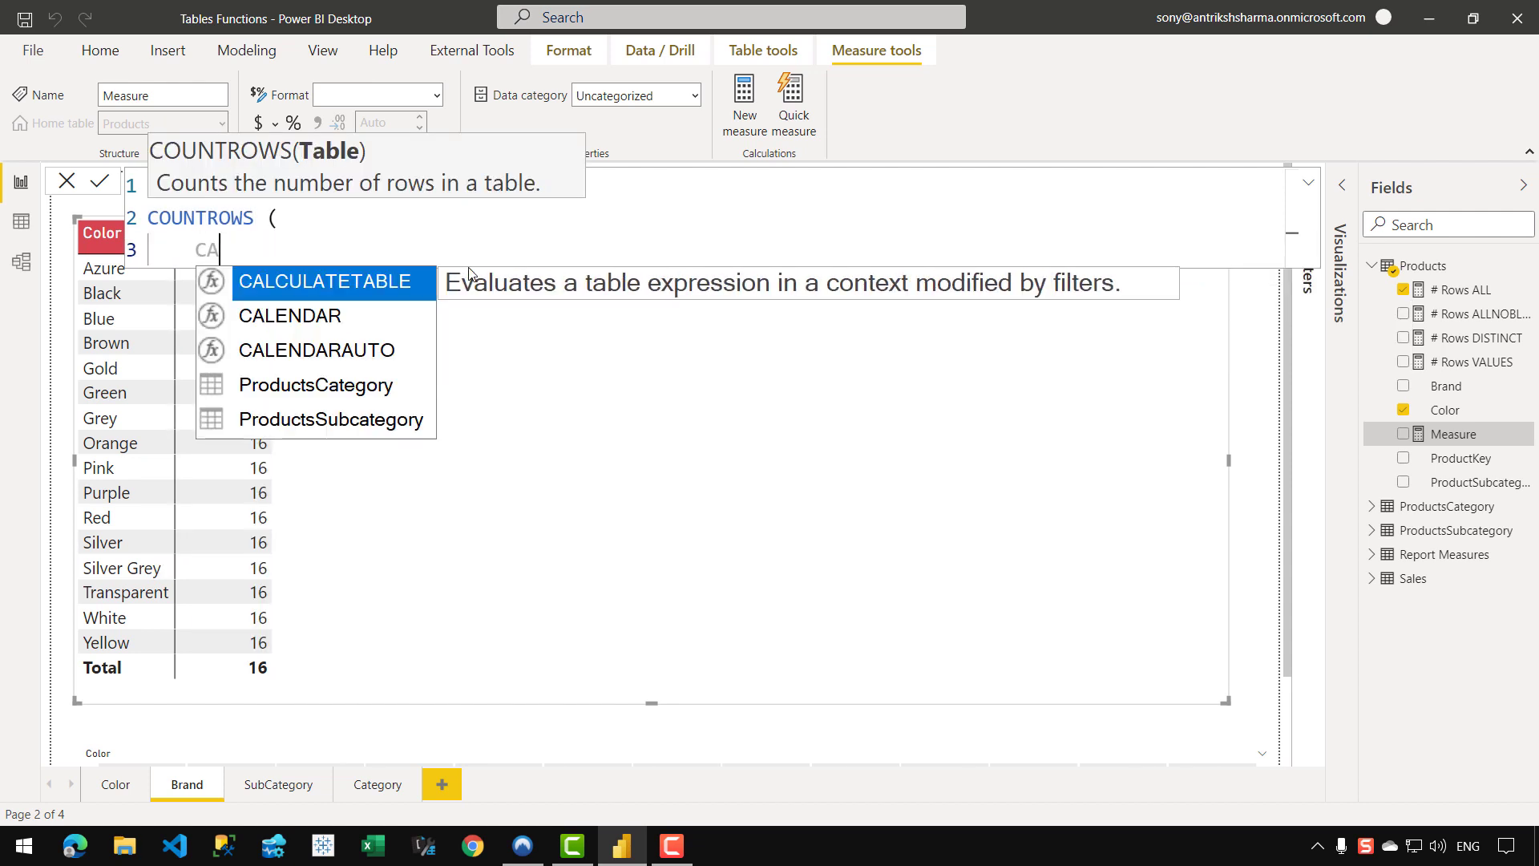
key(Tab)
text(()
key(shift+Return)
text(VAL)
key(Tab)
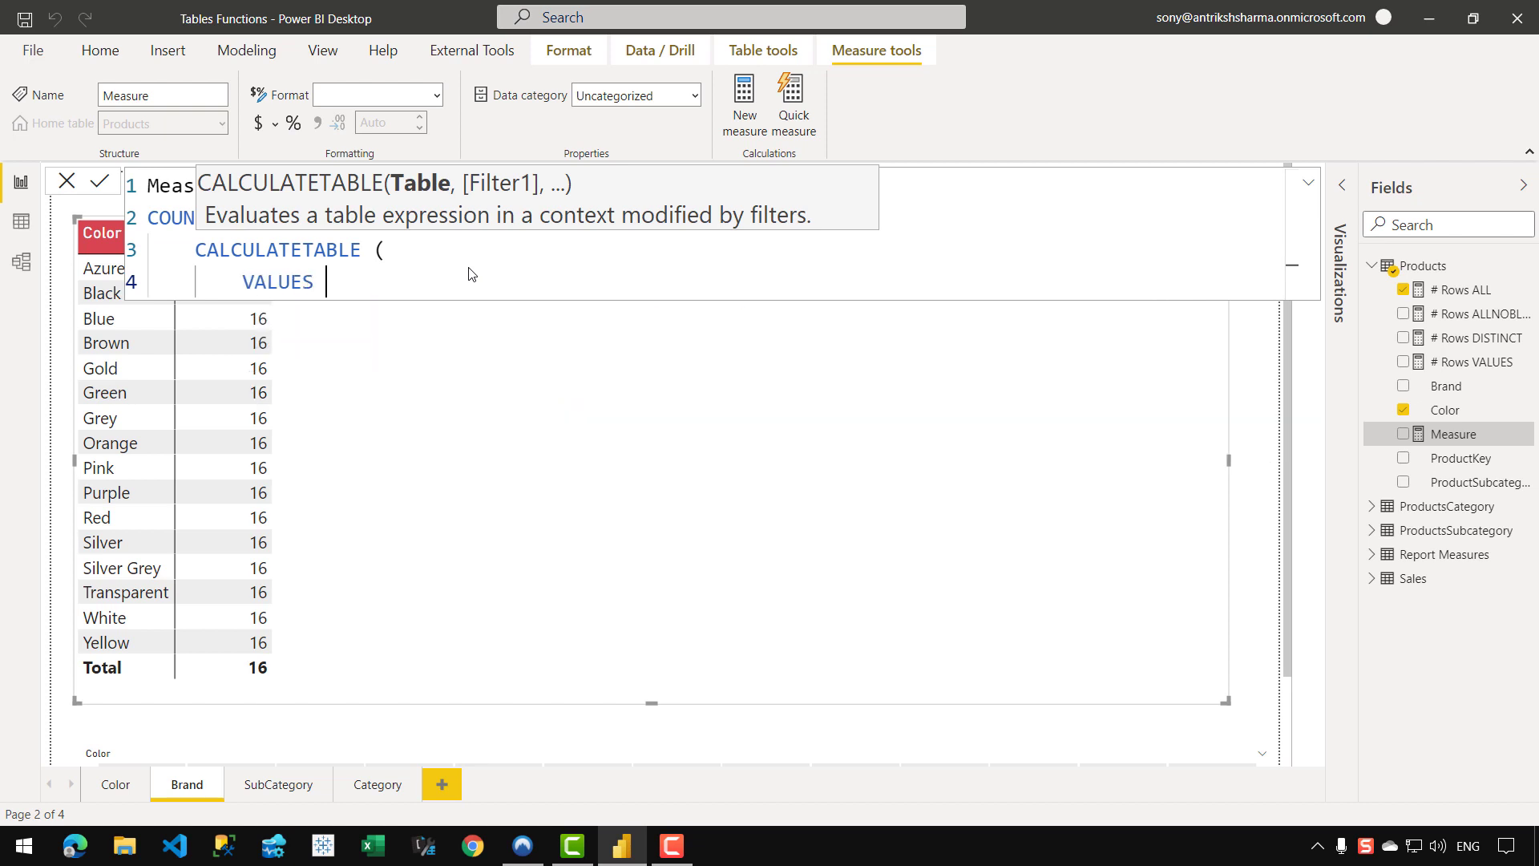
text(( Products[Color] ),)
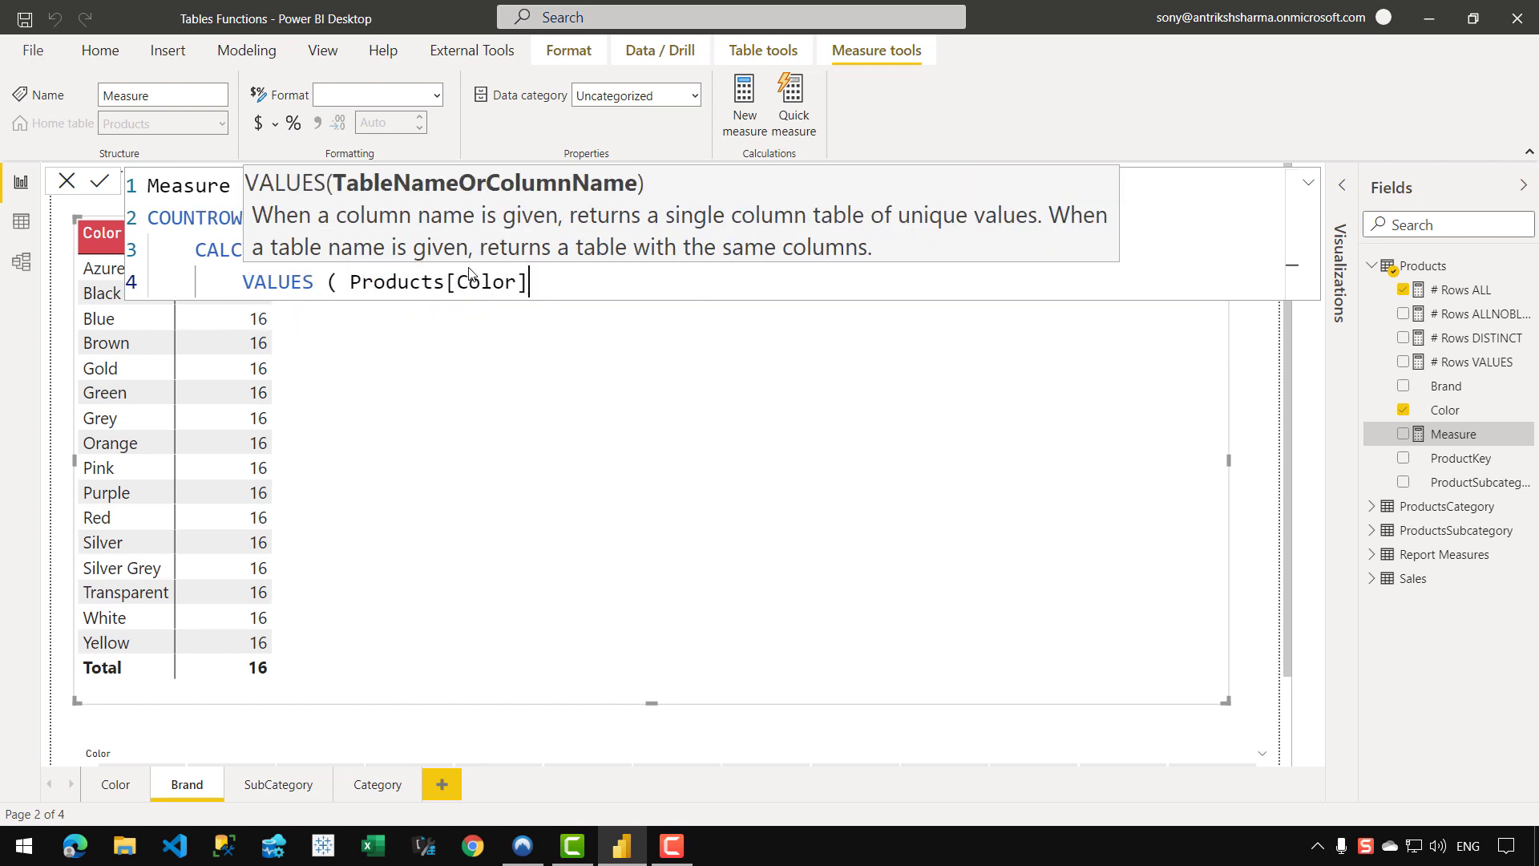
key(shift+Return)
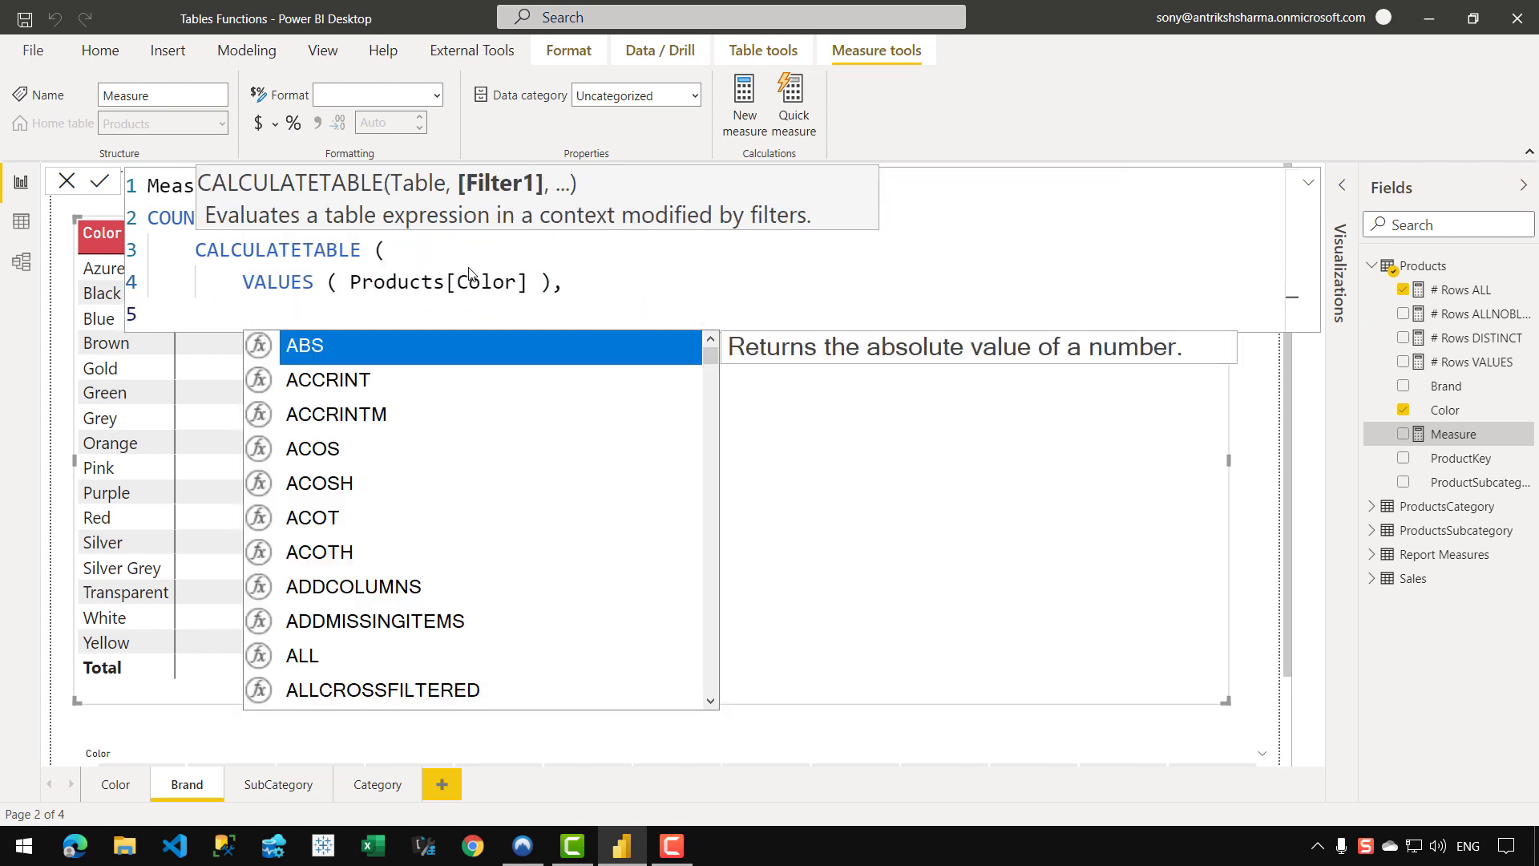
Add ALL ( Products[Color] ) as the CALCULATETABLE filter, close both functions and commit the measure.
text(all)
key(BackSpace)
key(BackSpace)
key(BackSpace)
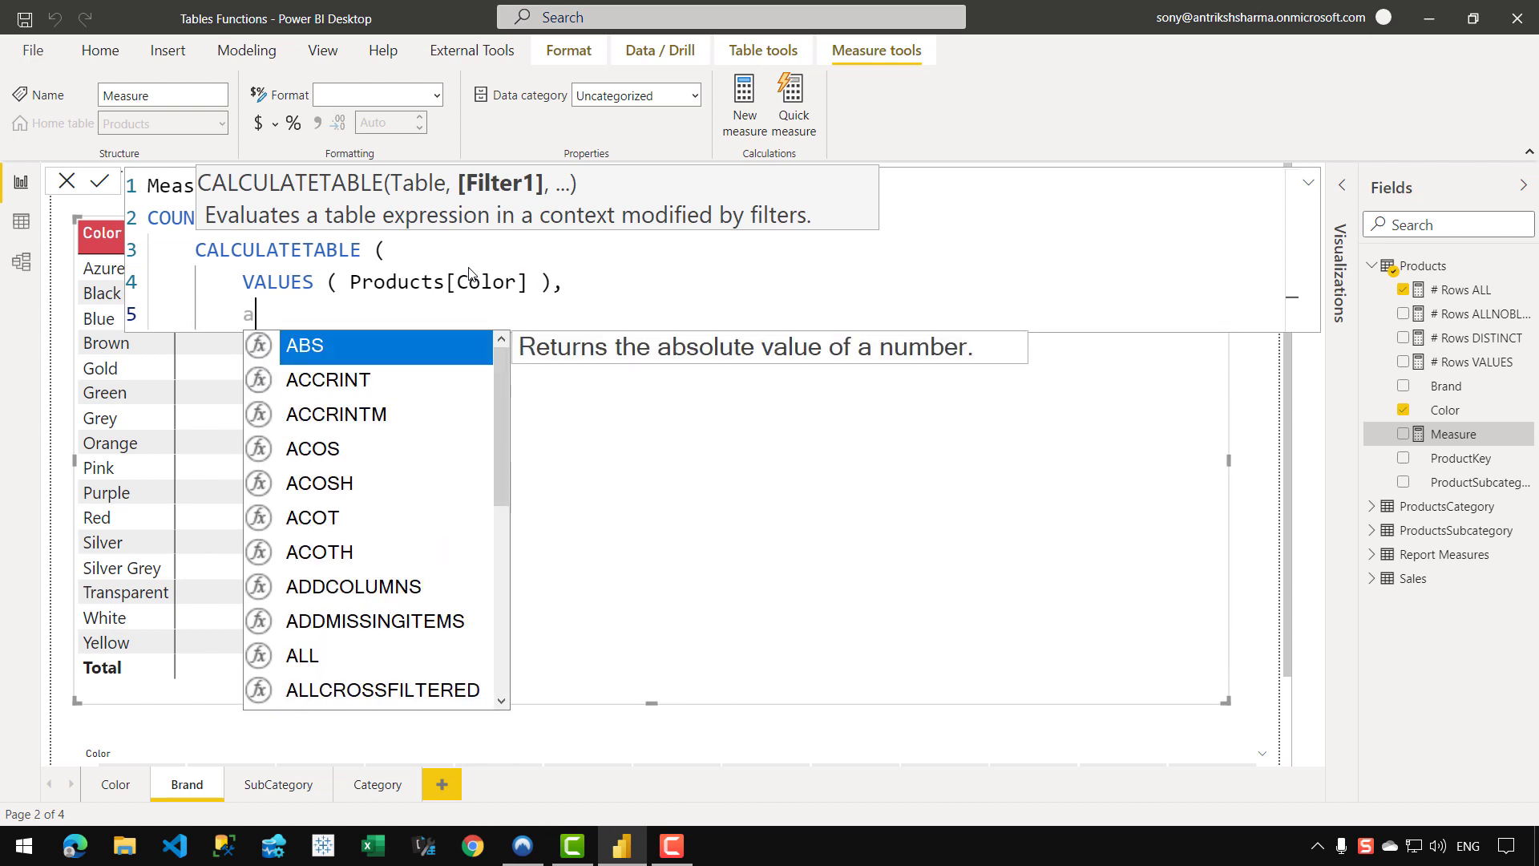
text(al)
key(Tab)
text(( Products[C)
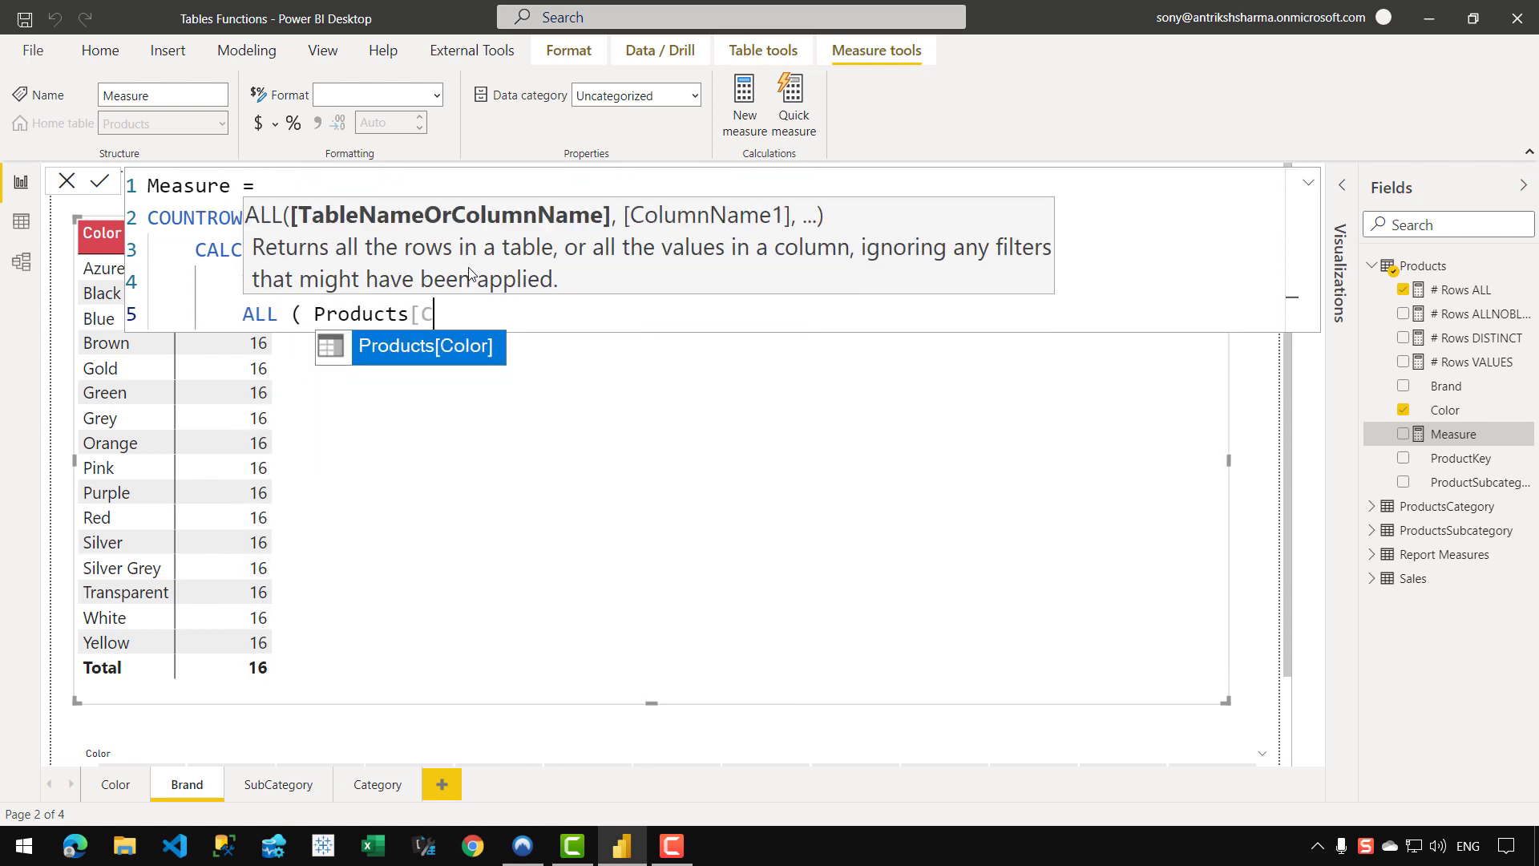
key(Tab)
text())
key(shift+Return)
text())
key(shift+Return)
text())
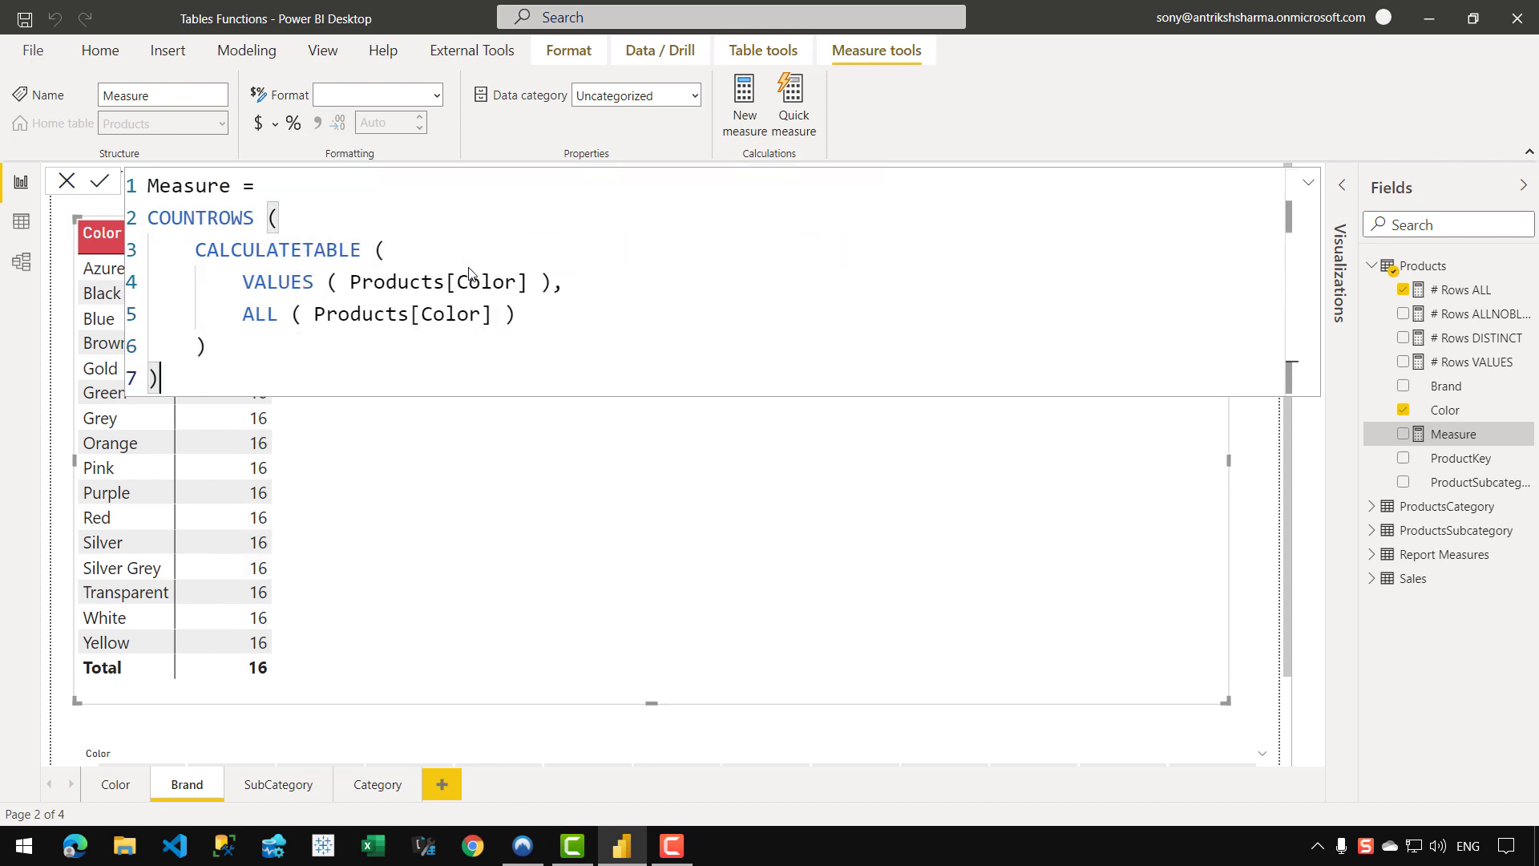
key(Return)
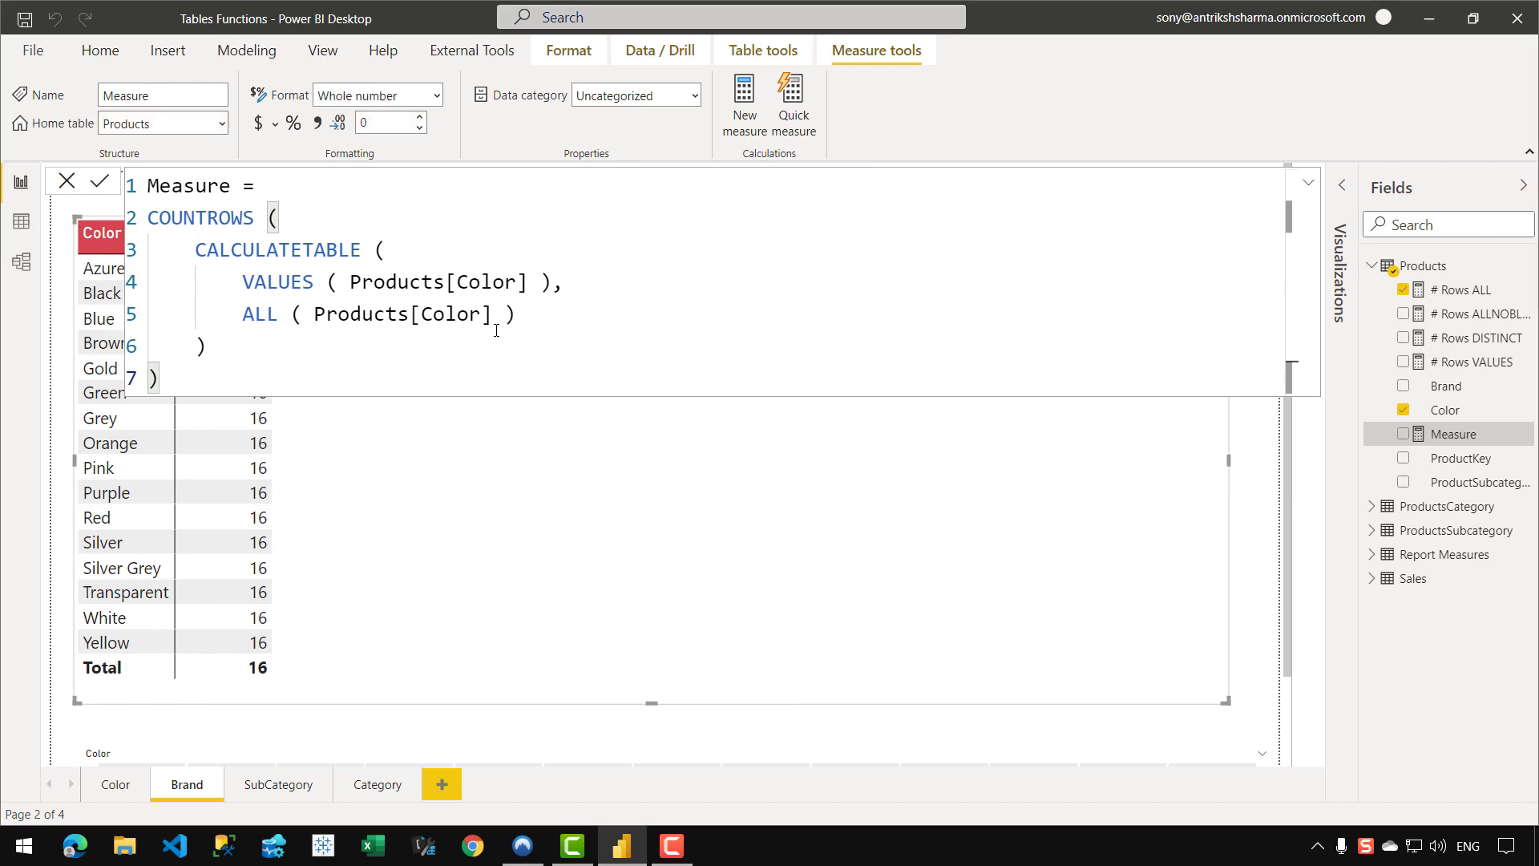
Review the COUNTROWS, CALCULATETABLE and VALUES ( Products[Color] ) parts of the new measure's formula.
drag(313, 216, 148, 217)
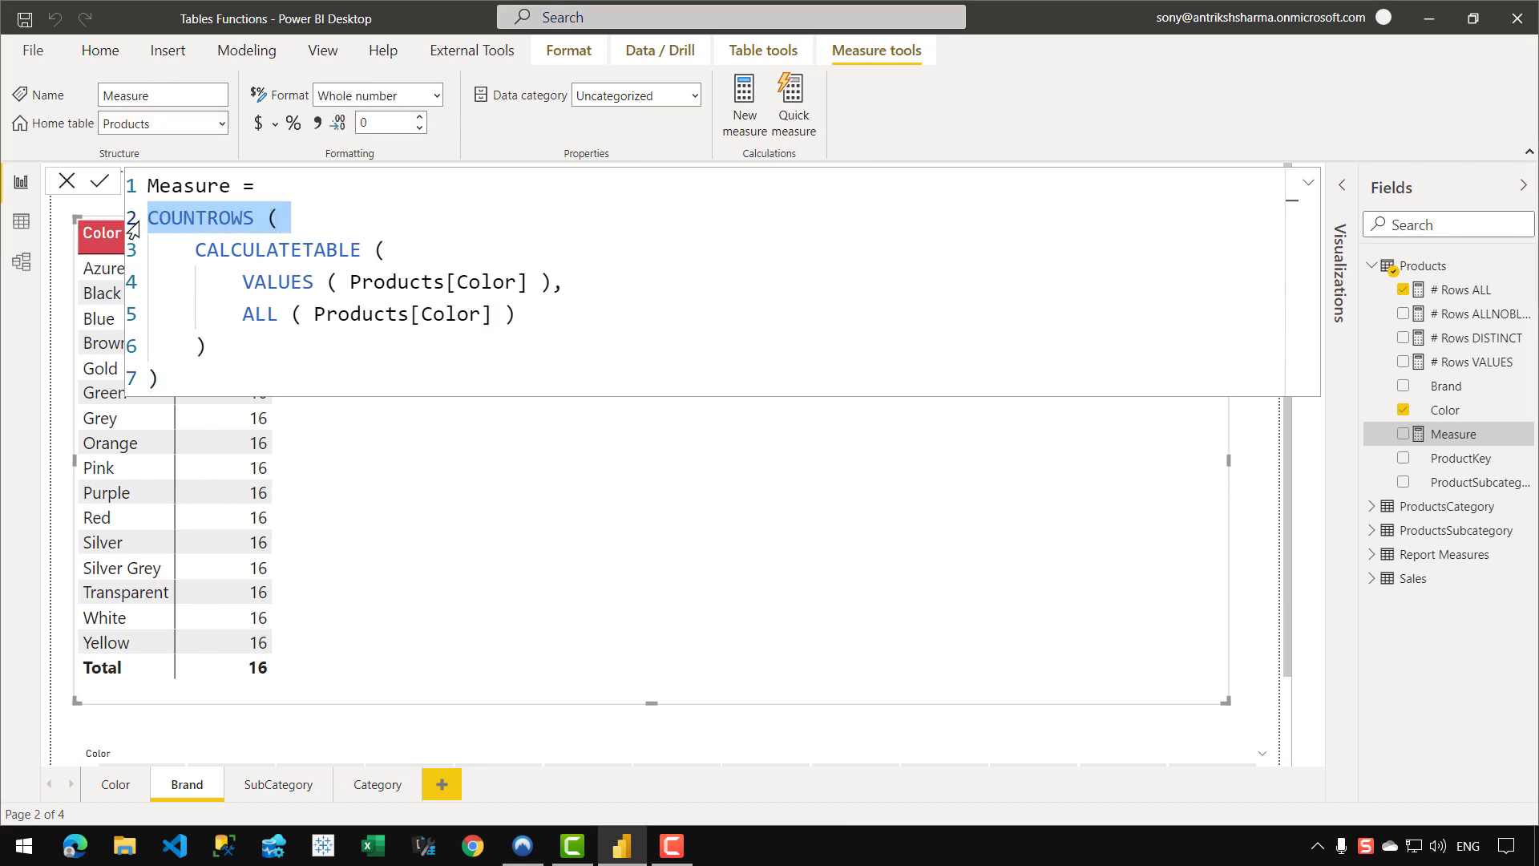
click(321, 254)
drag(242, 282, 553, 282)
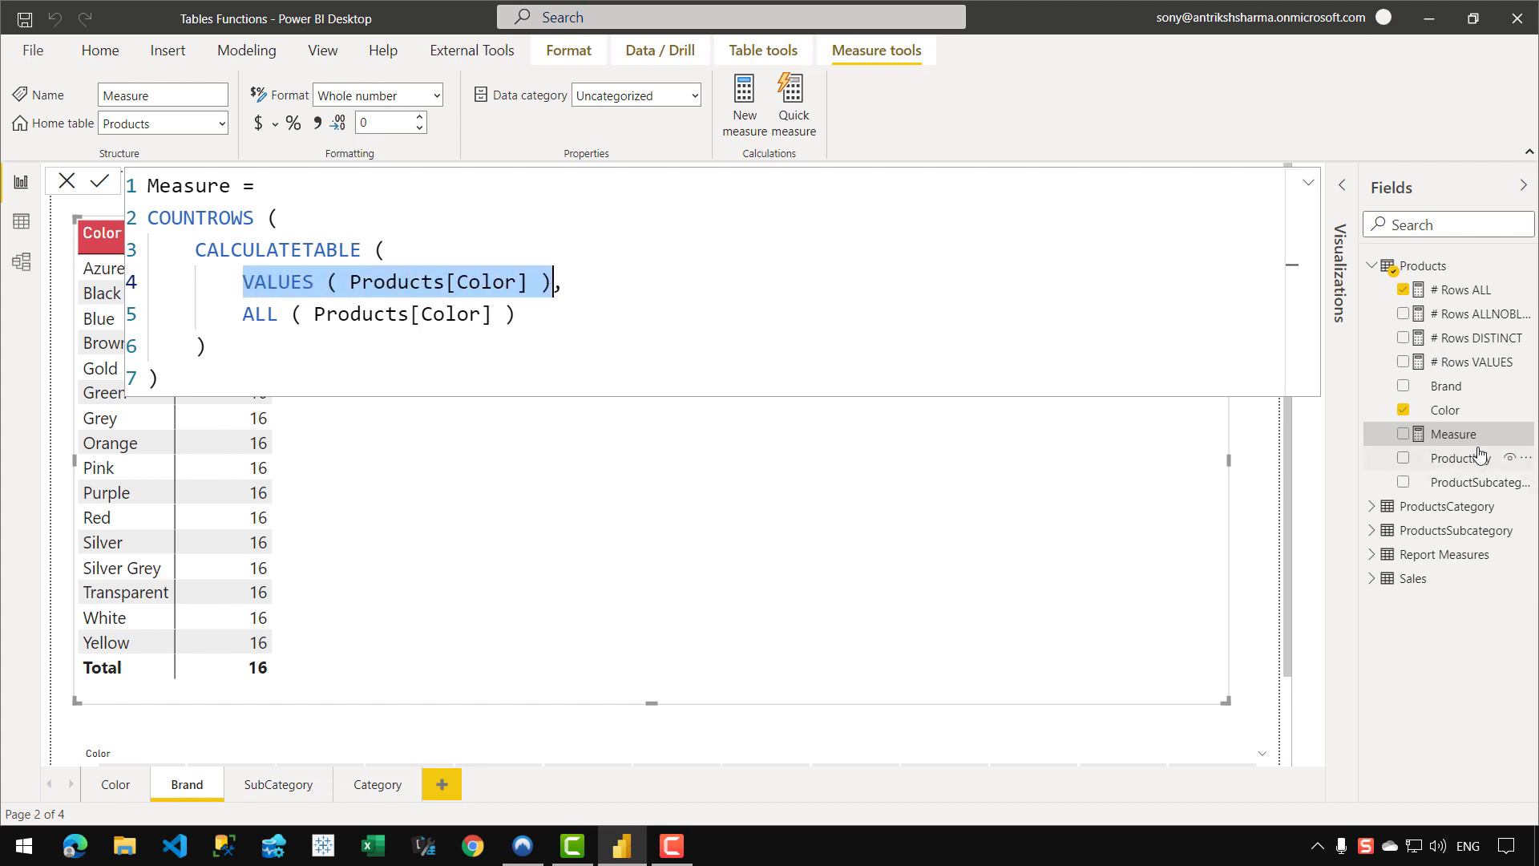
Add the new Measure to the table visual beside # Rows ALL and collapse its formula.
click(1045, 444)
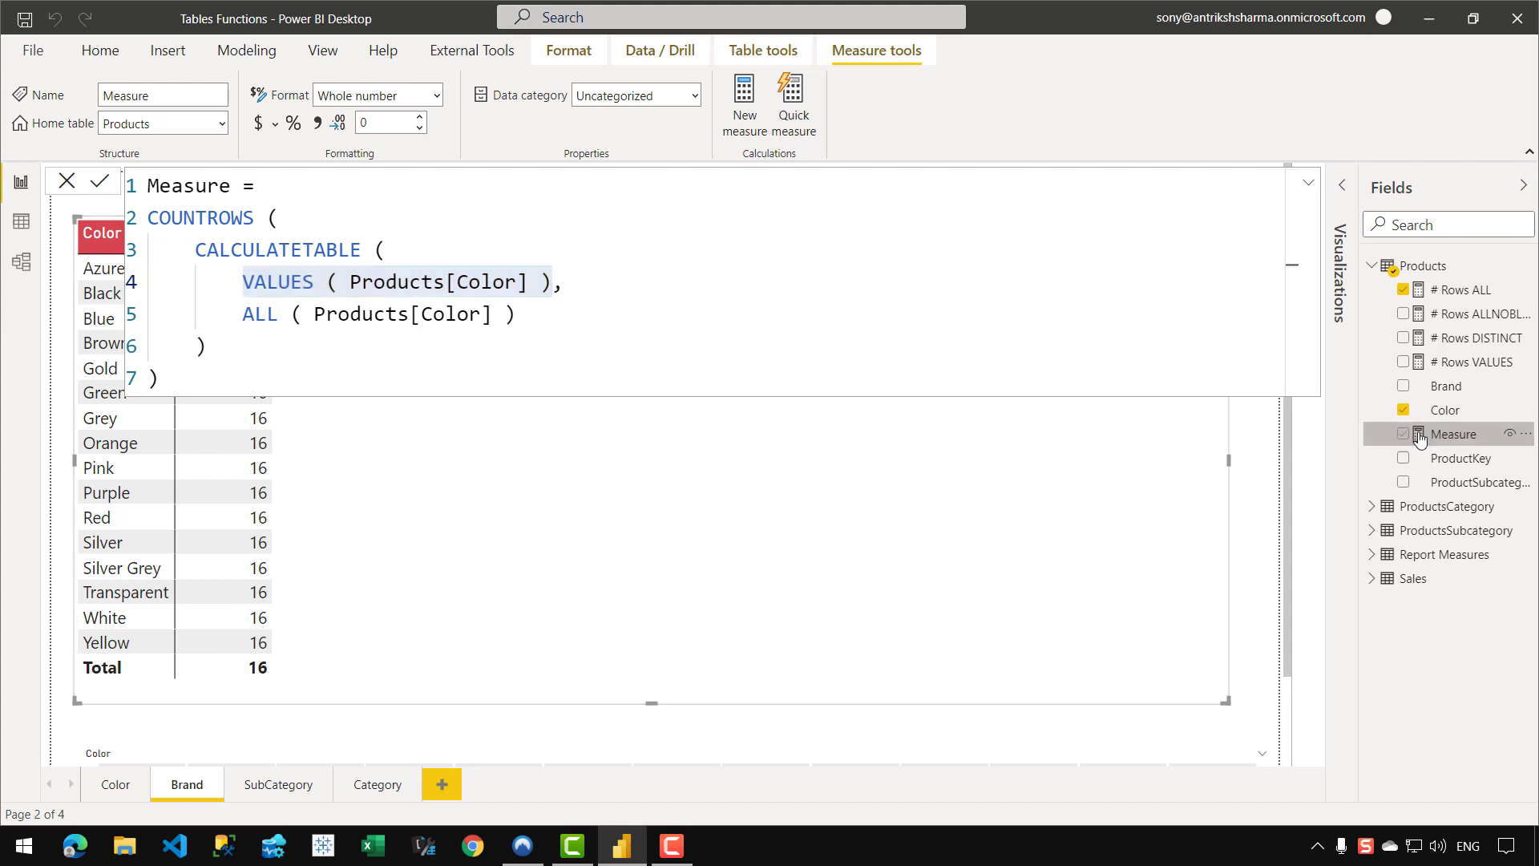
drag(1420, 435, 749, 539)
click(1309, 184)
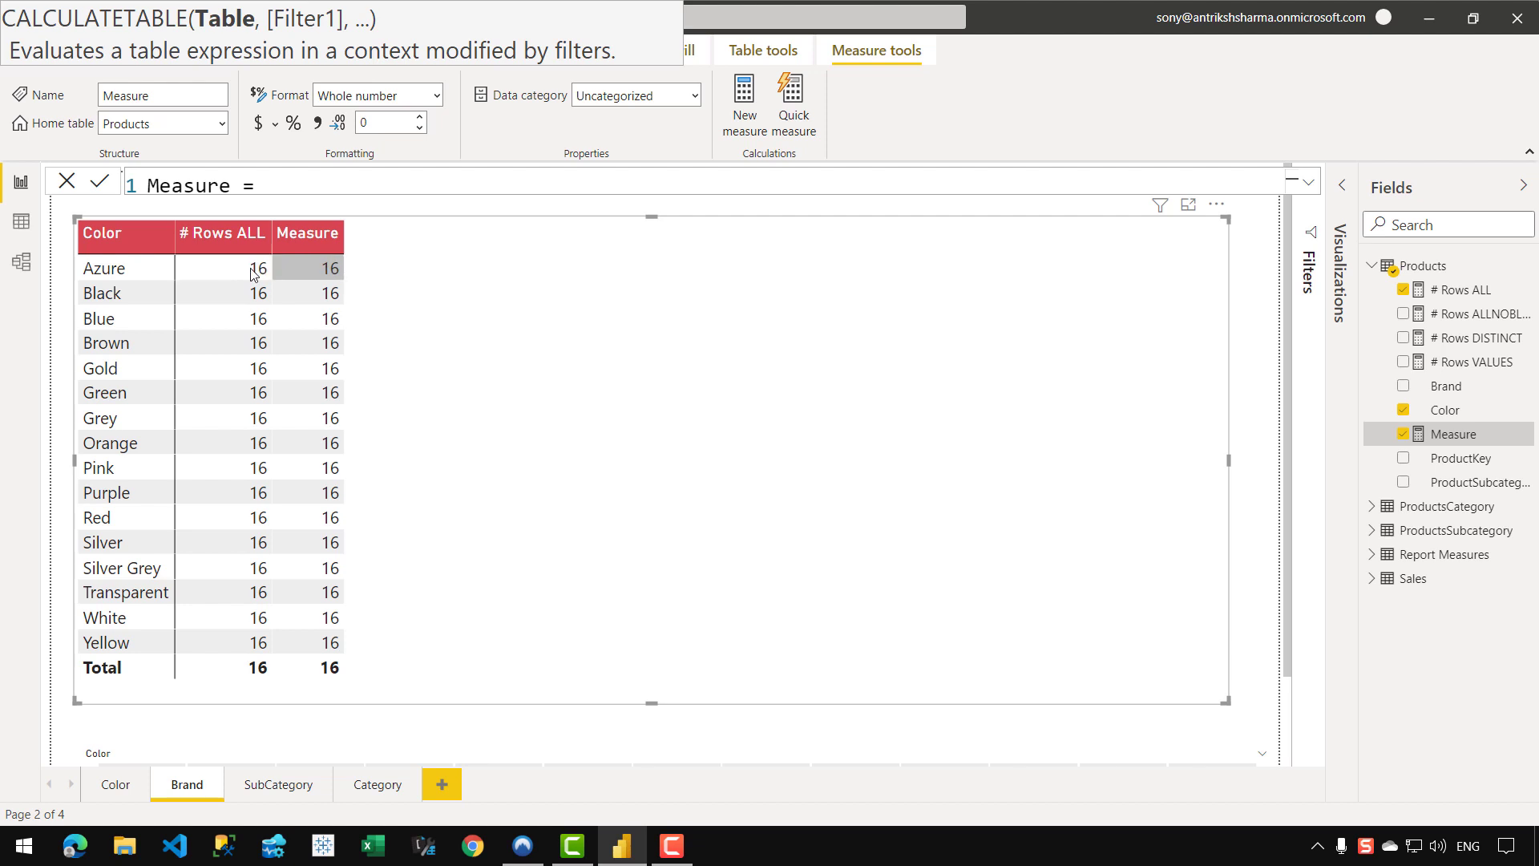
Replace the Color column with Brand in the table visual.
click(266, 244)
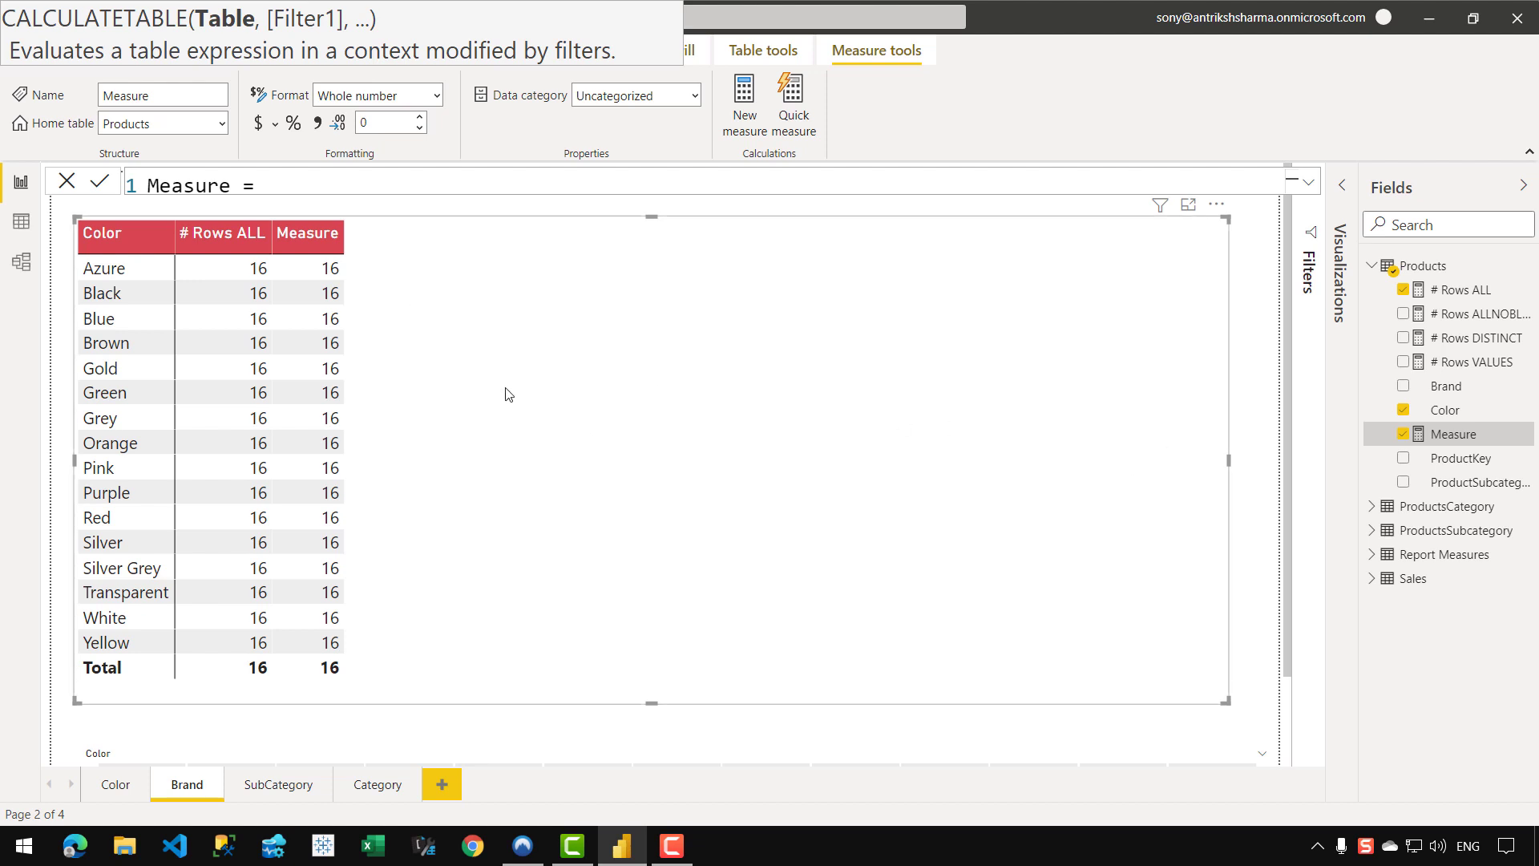
click(1403, 411)
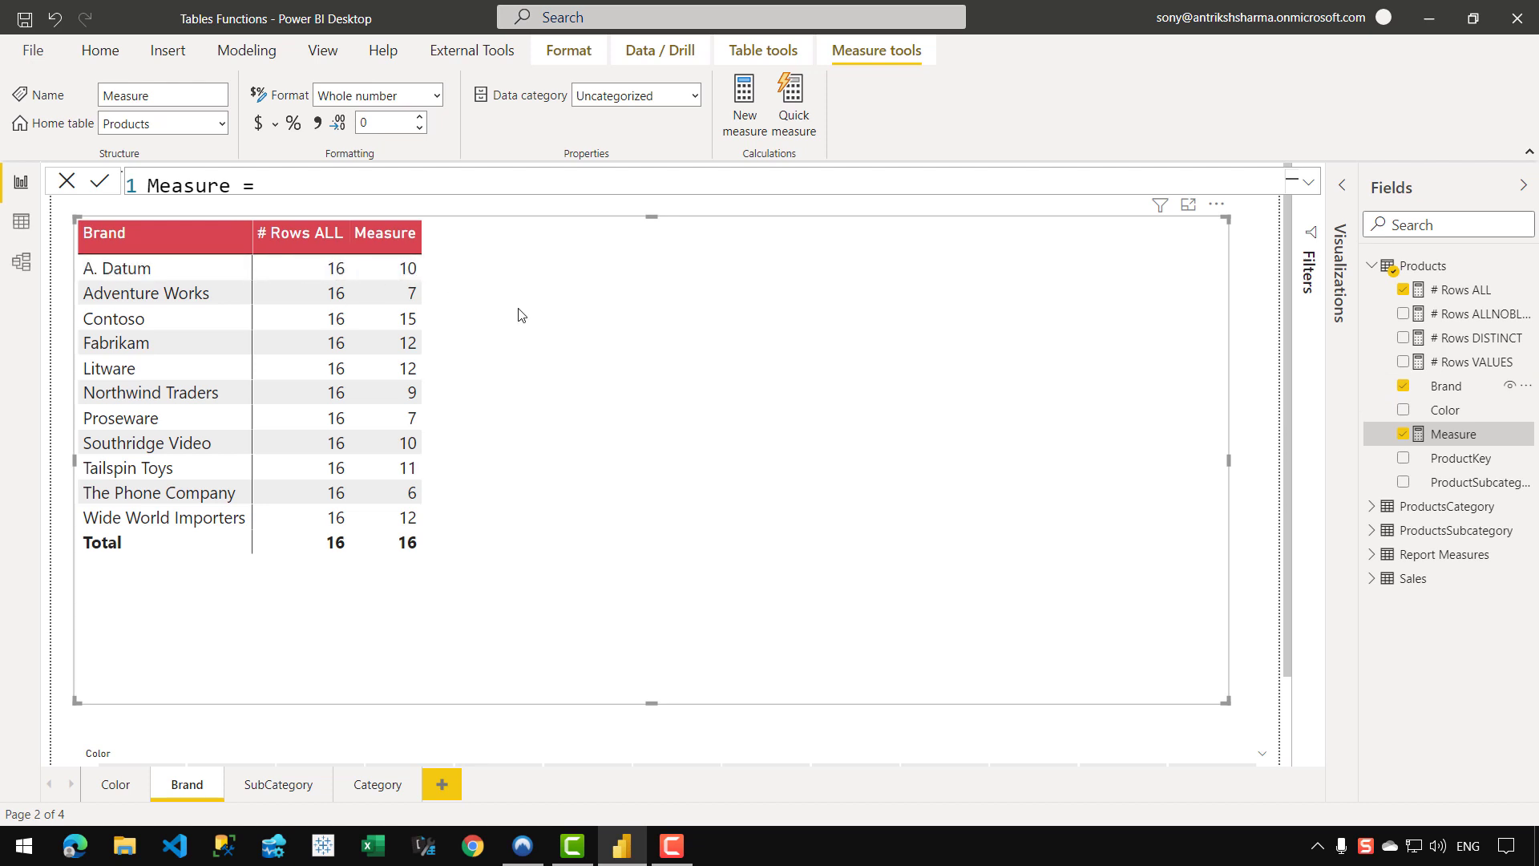
Expand the # Rows ALL formula and examine its ALL ( Products[Color] ) expression.
click(1465, 290)
click(1308, 182)
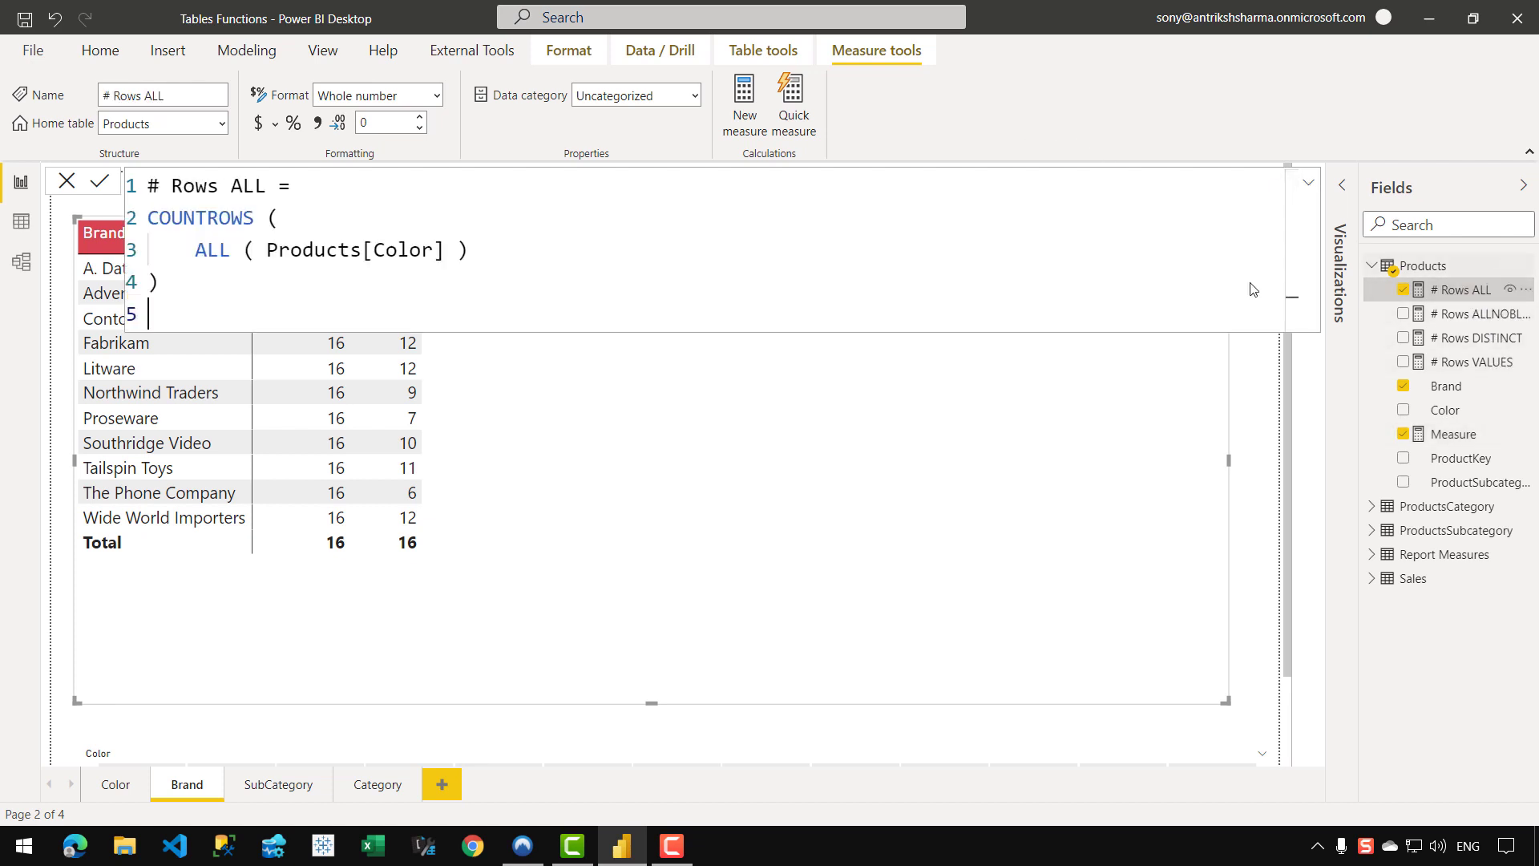
drag(197, 249, 476, 256)
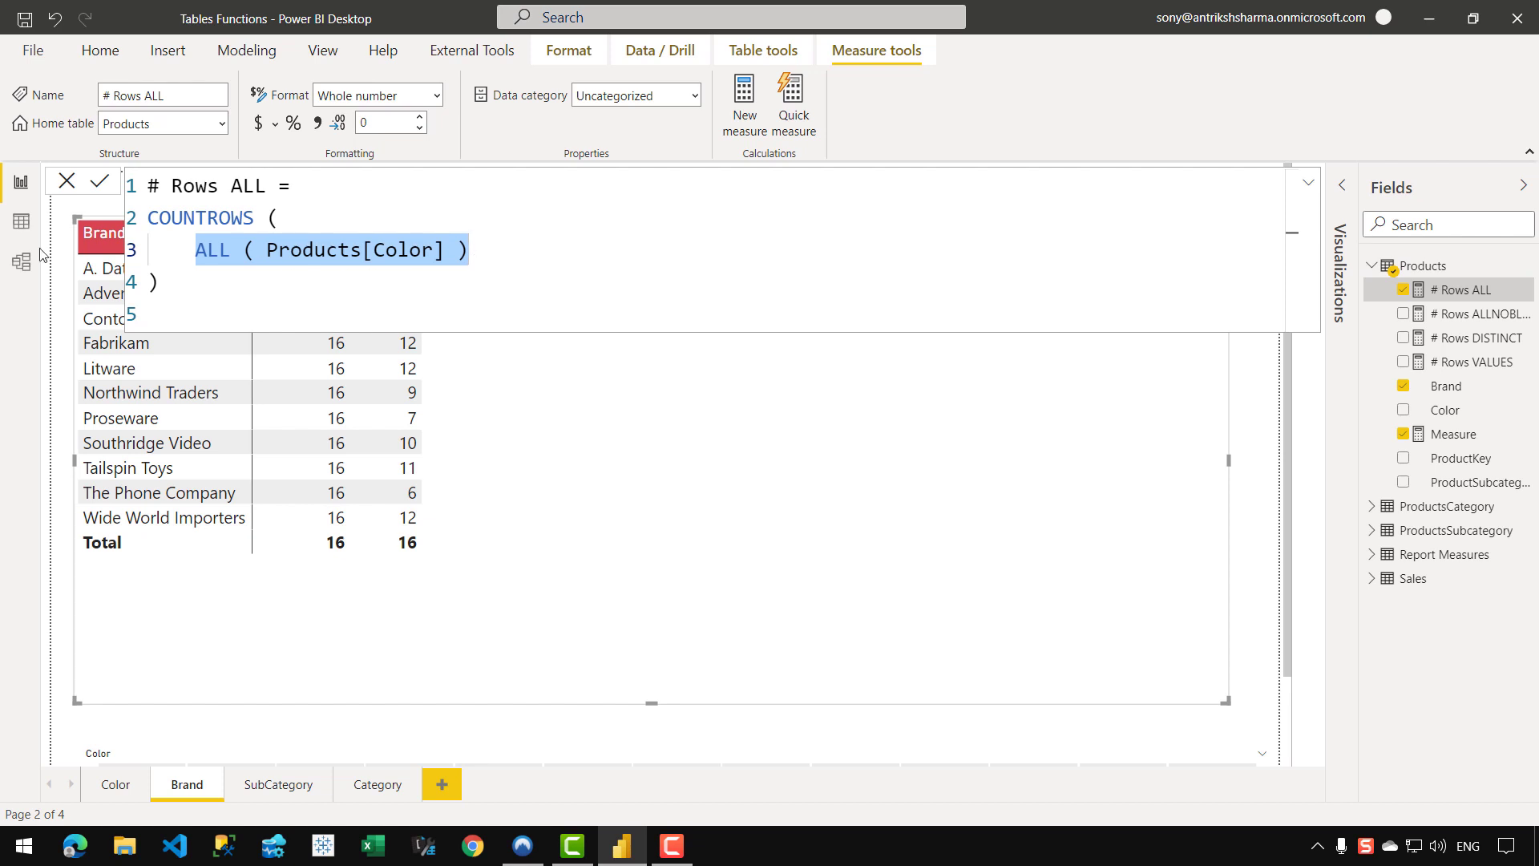
Compare the # Rows ALL and Measure values by brand, and re-examine the ALL ( Products[Color] ) expression in # Rows ALL.
click(293, 251)
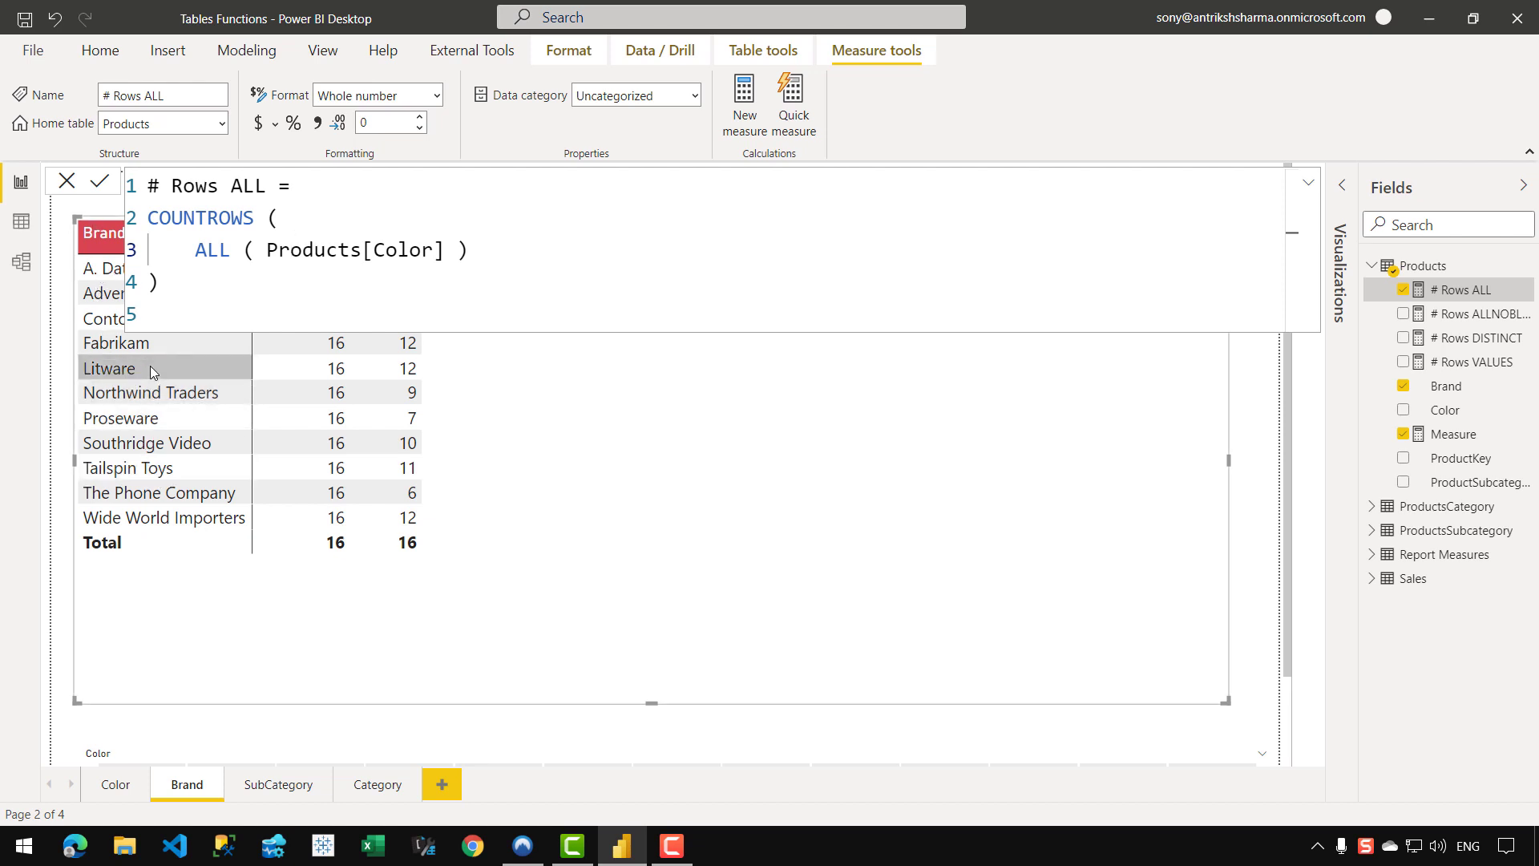
click(1304, 184)
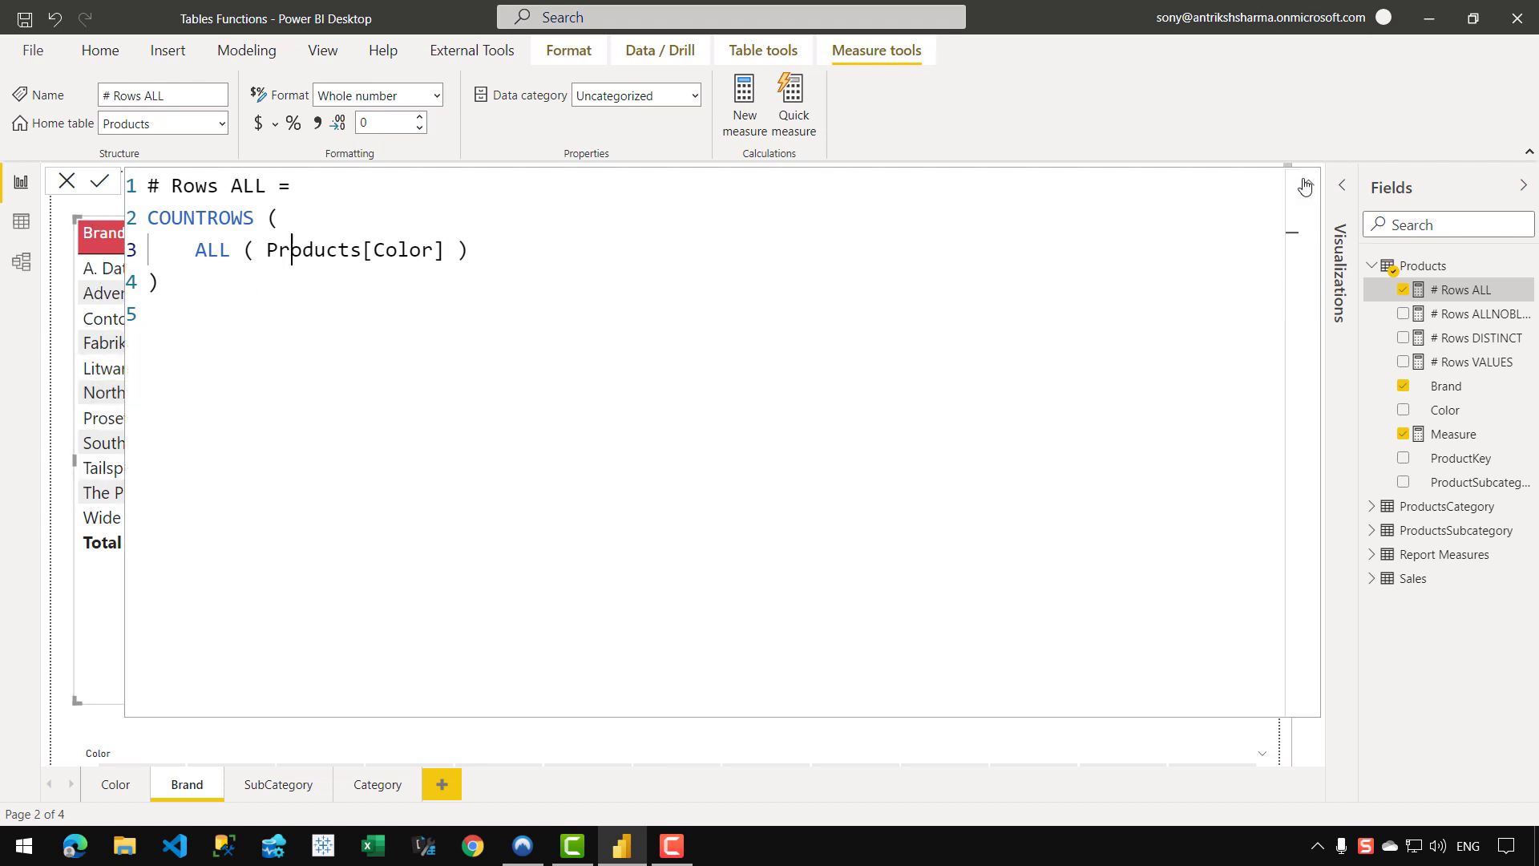
click(1304, 186)
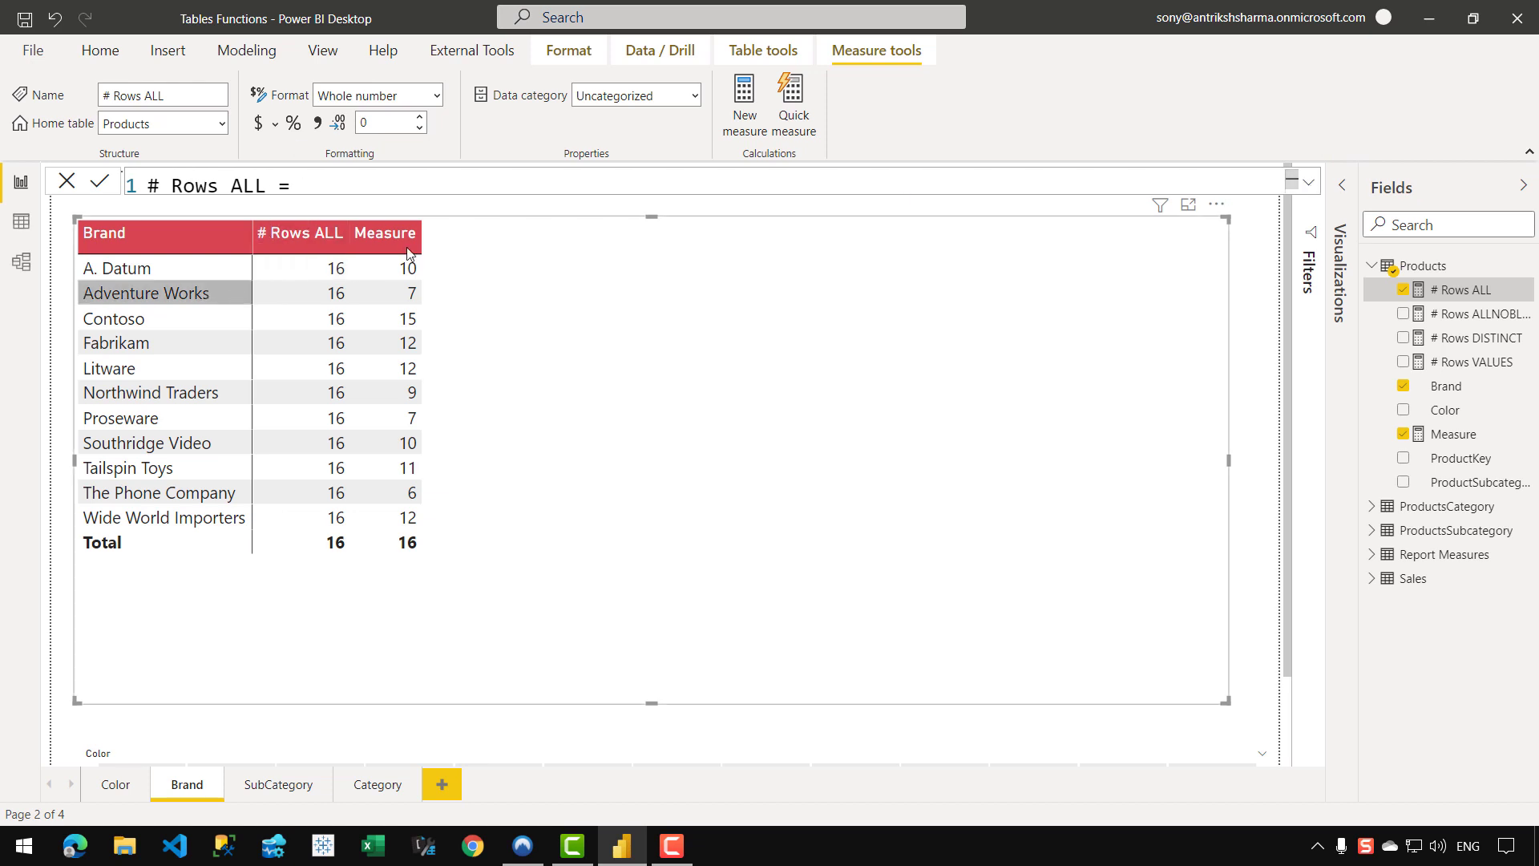
click(1307, 186)
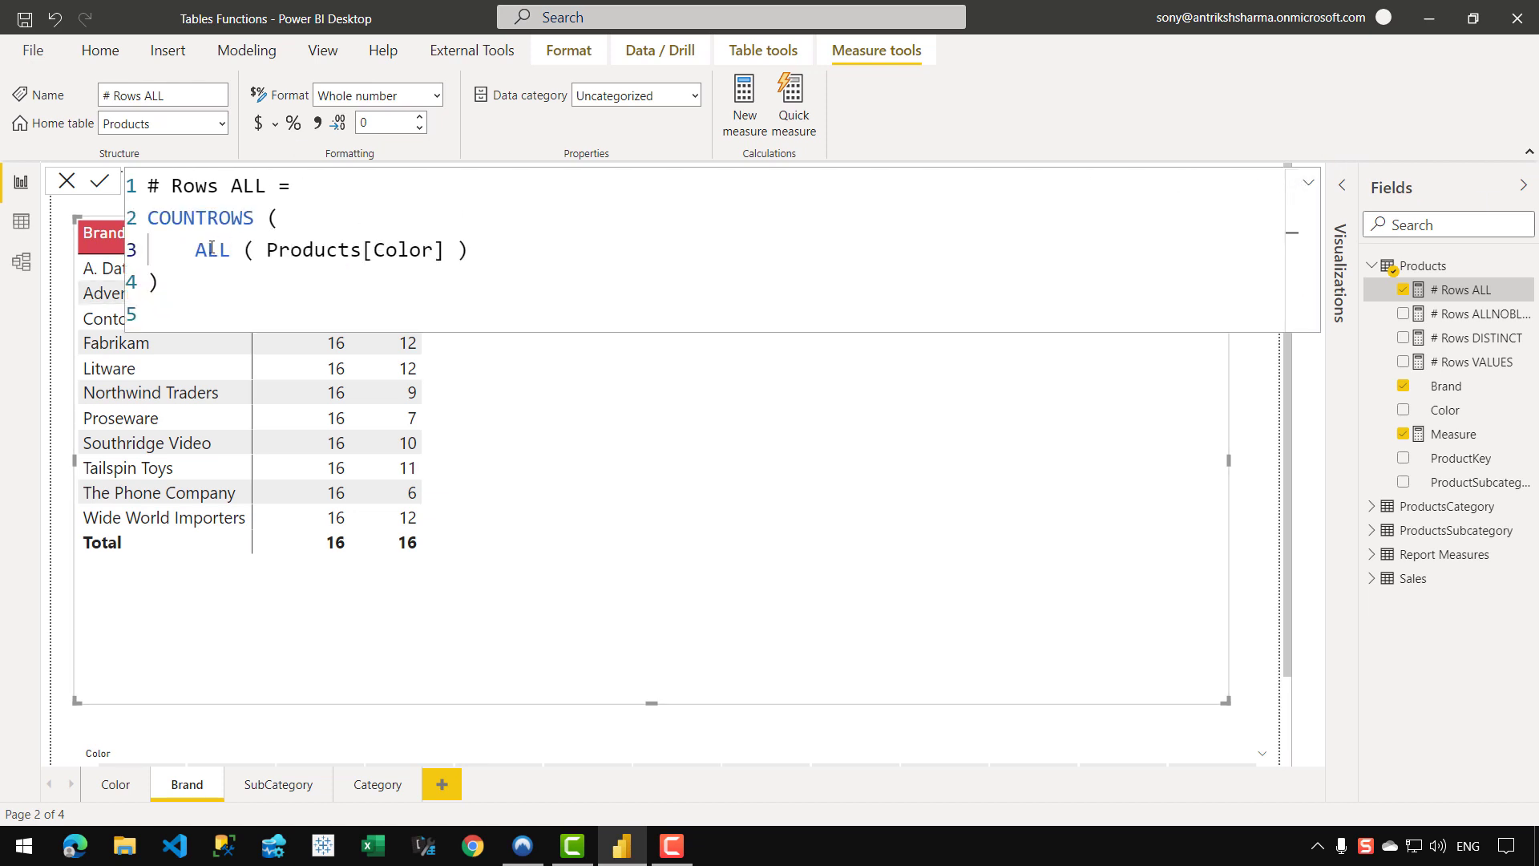
drag(196, 249, 483, 248)
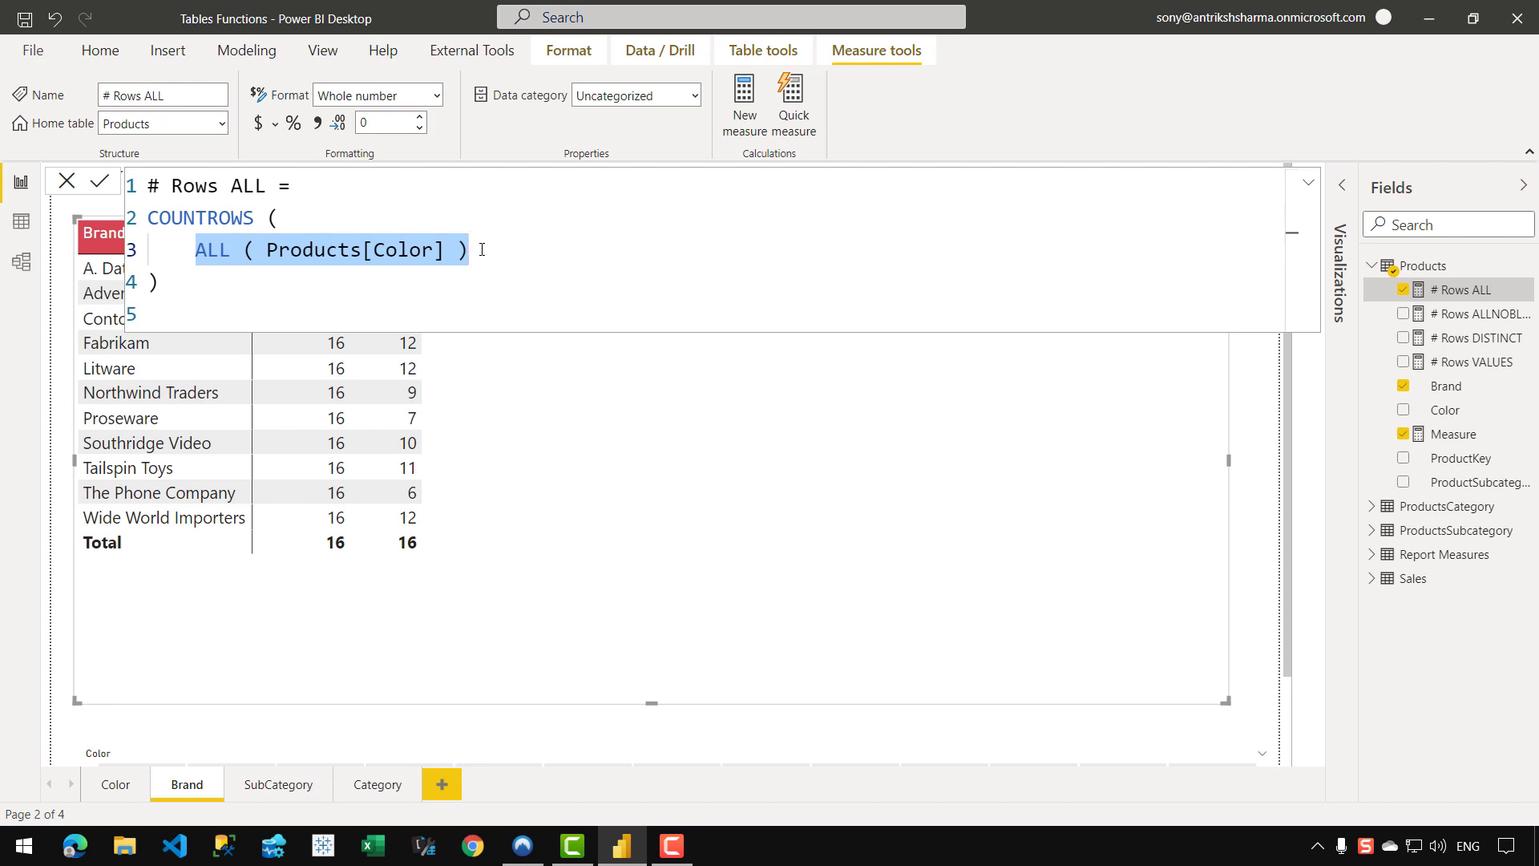
click(482, 250)
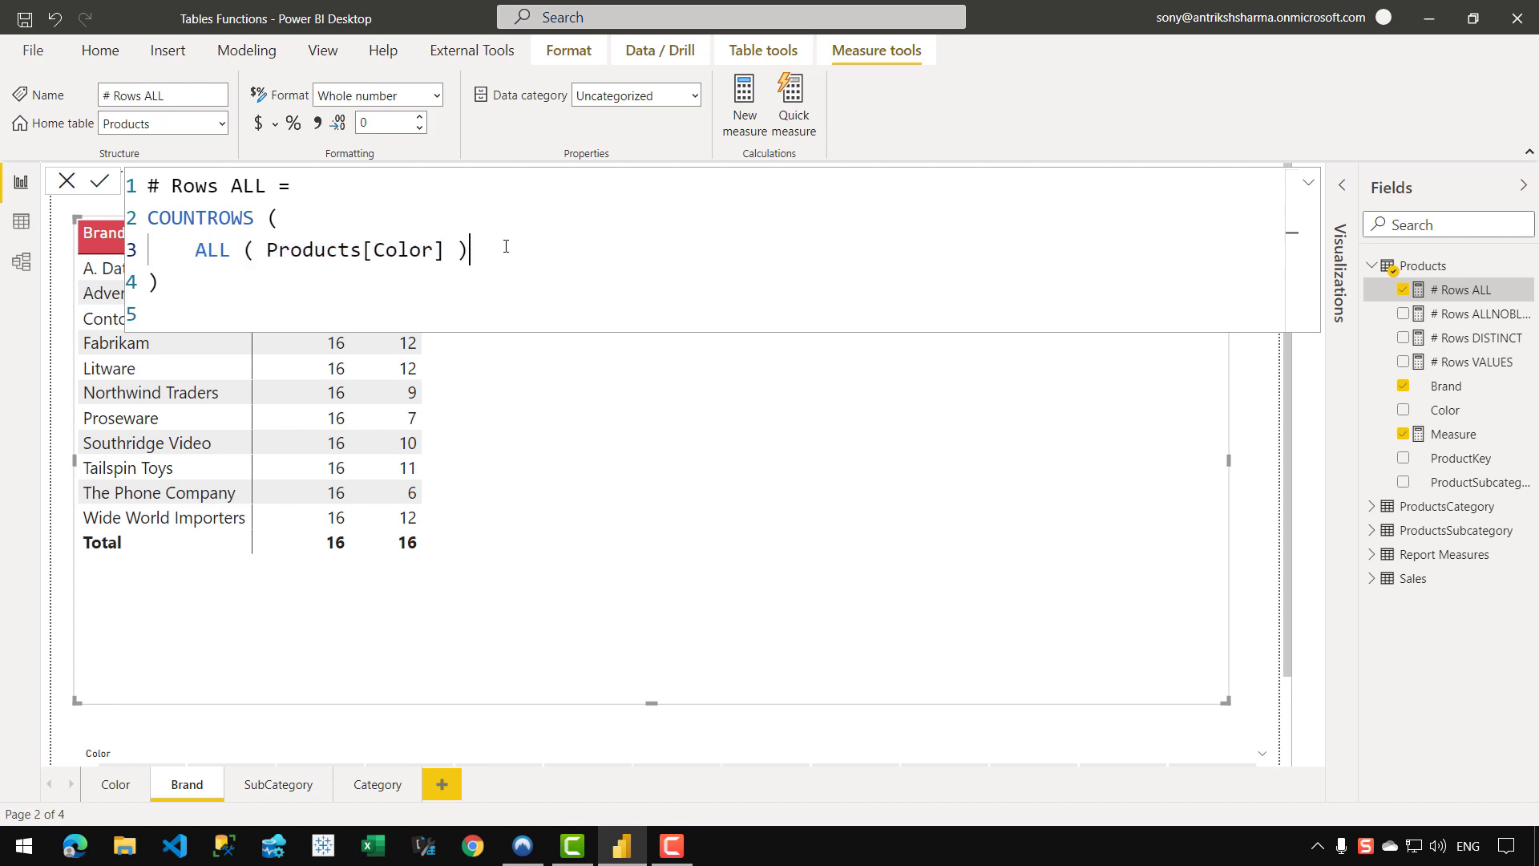
Open the formula of Measure and examine its ALL ( Products[Color] ) filter argument and the VALUES ( Products[Color] ) expression.
click(1452, 434)
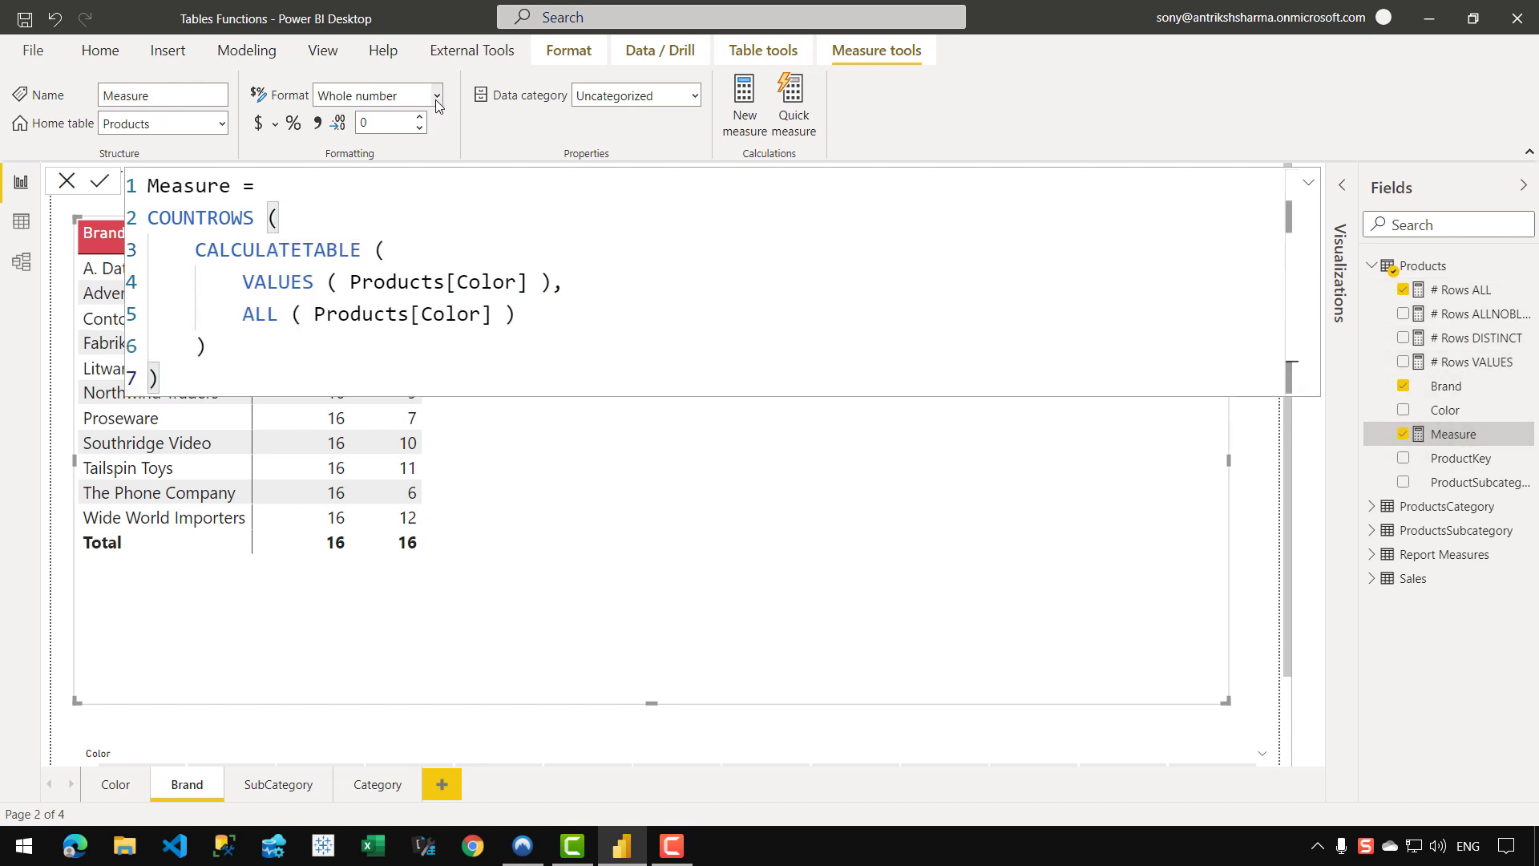
drag(239, 316, 527, 321)
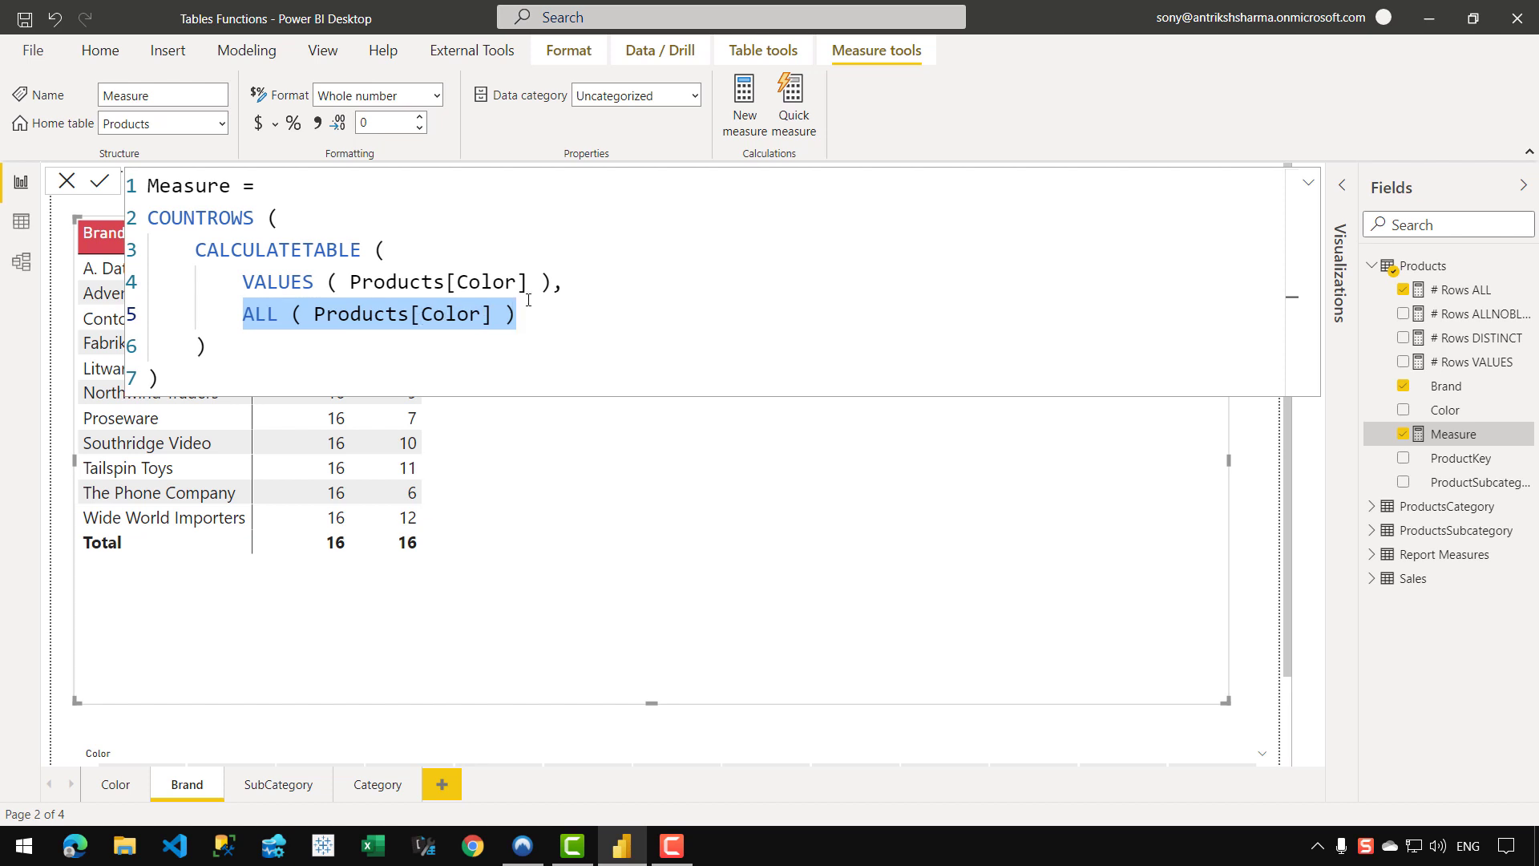
click(623, 318)
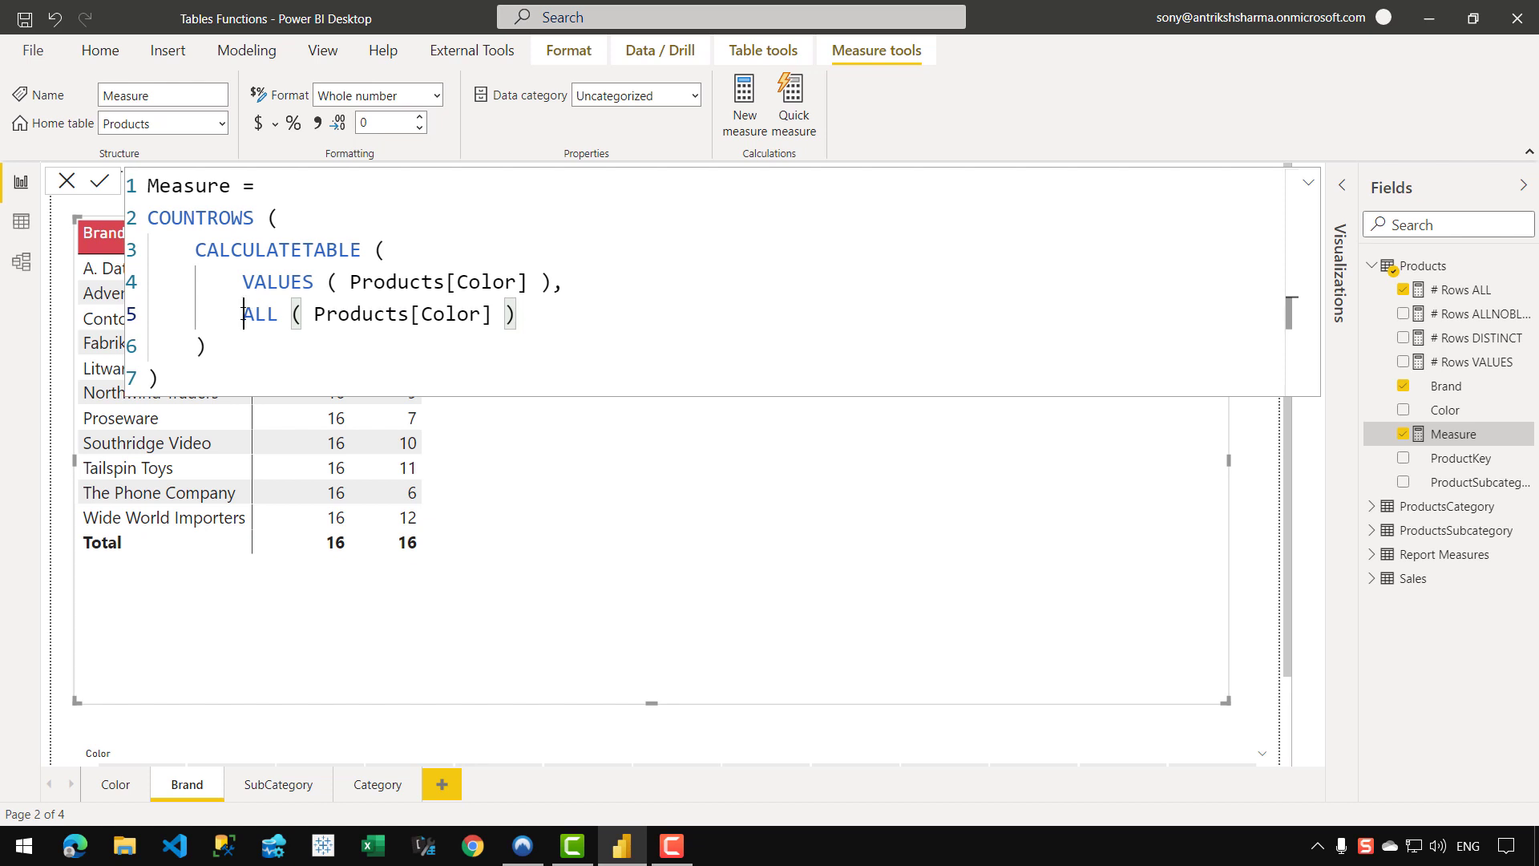
drag(243, 315, 561, 332)
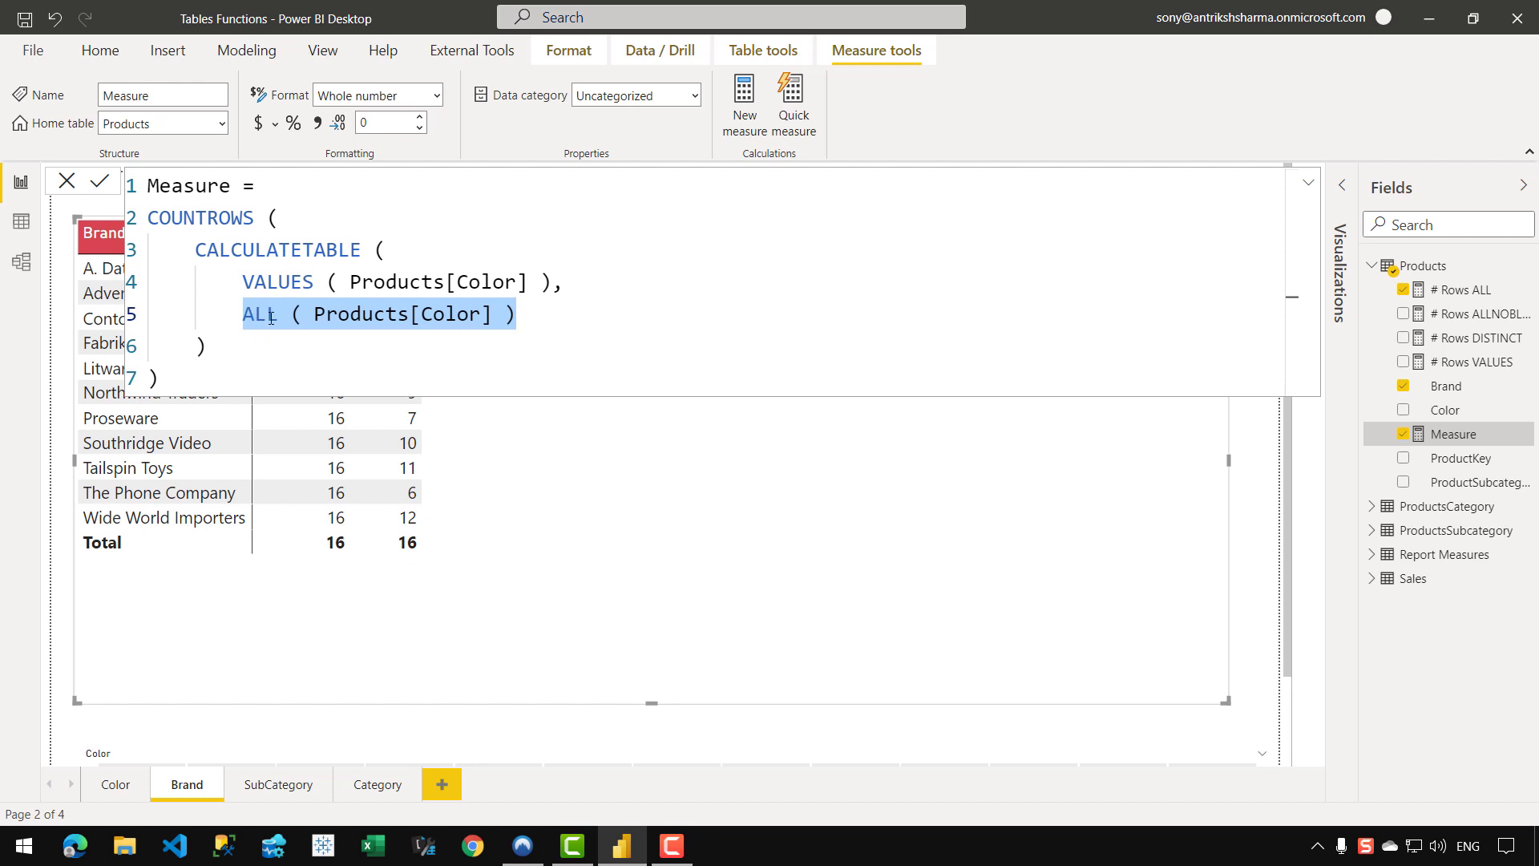
click(543, 318)
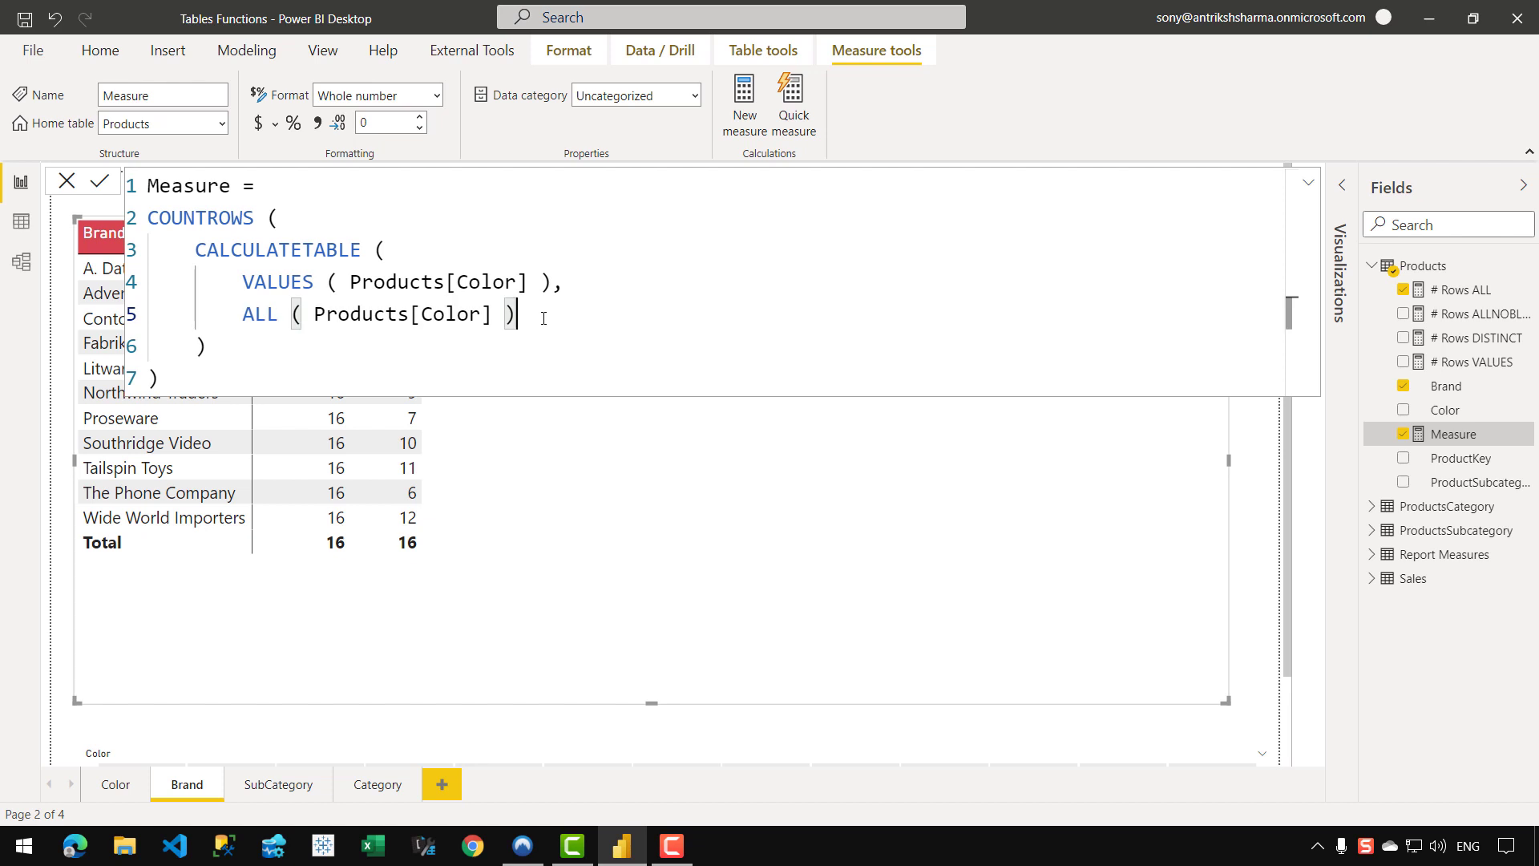
drag(517, 314, 245, 315)
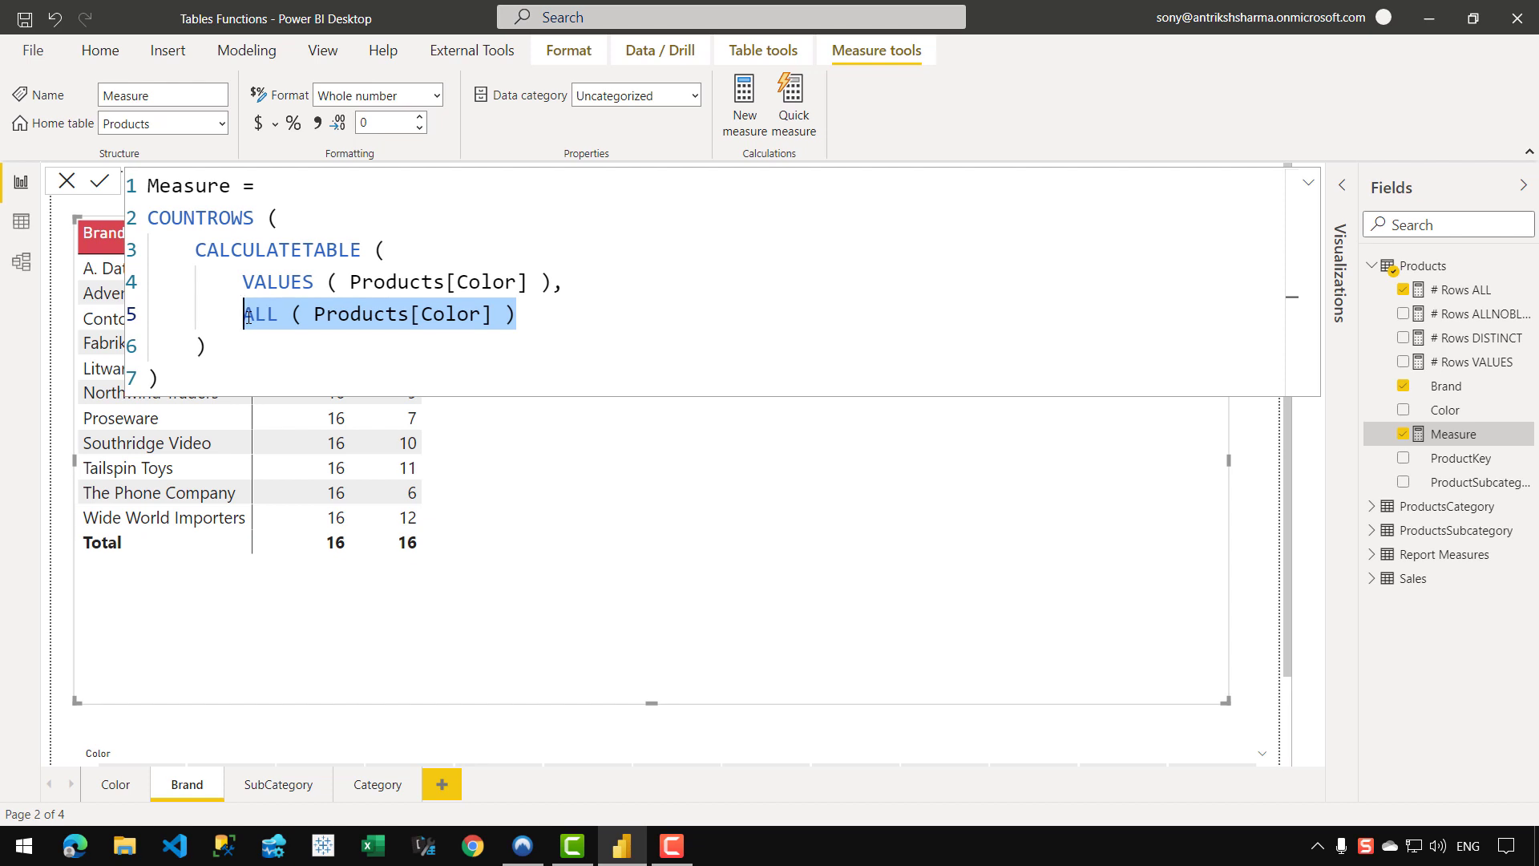
click(520, 323)
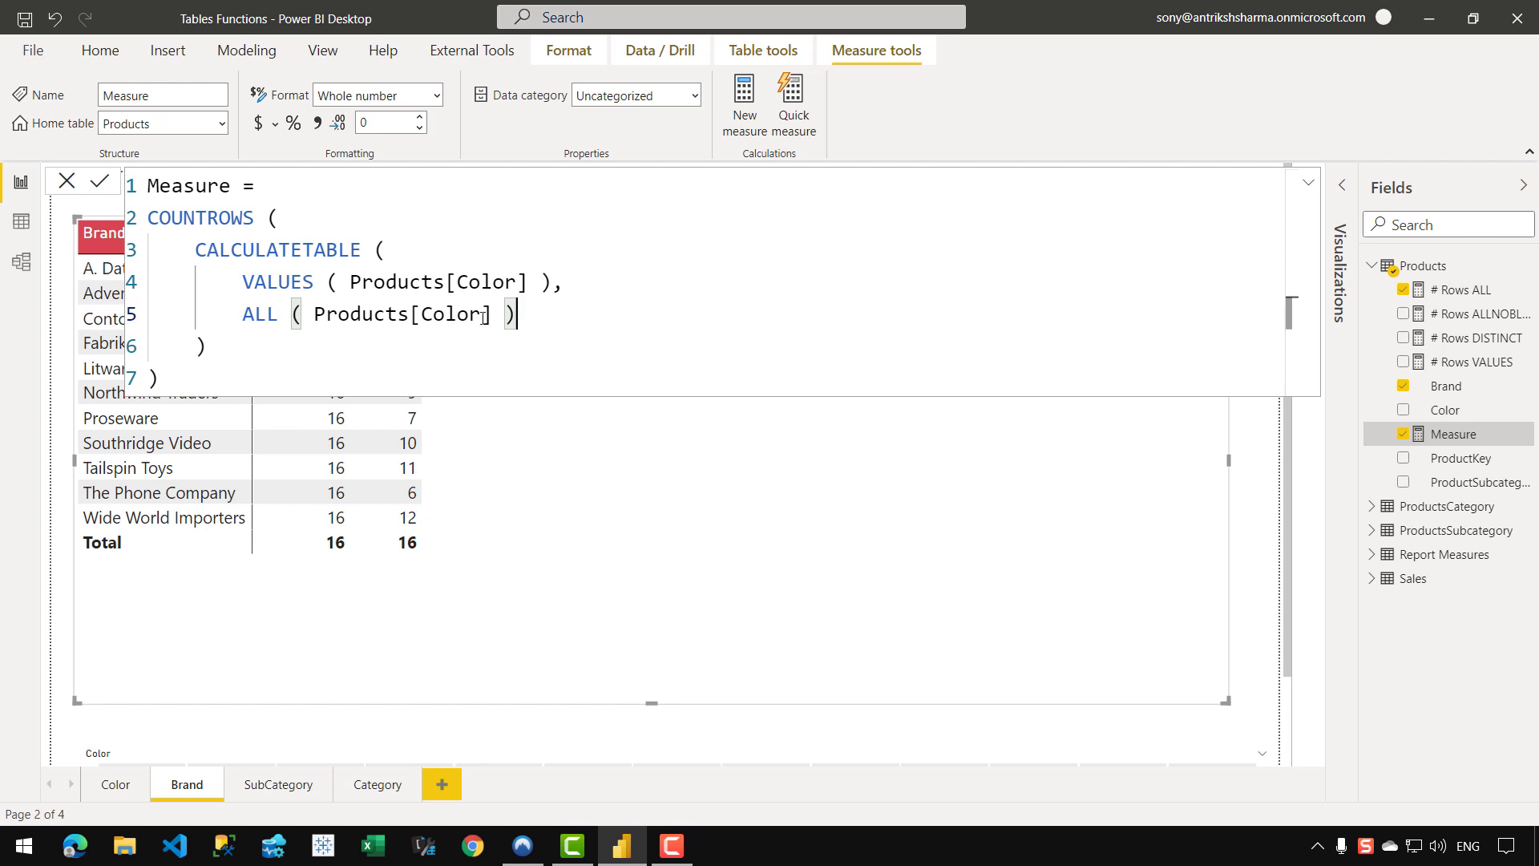
drag(519, 320, 243, 313)
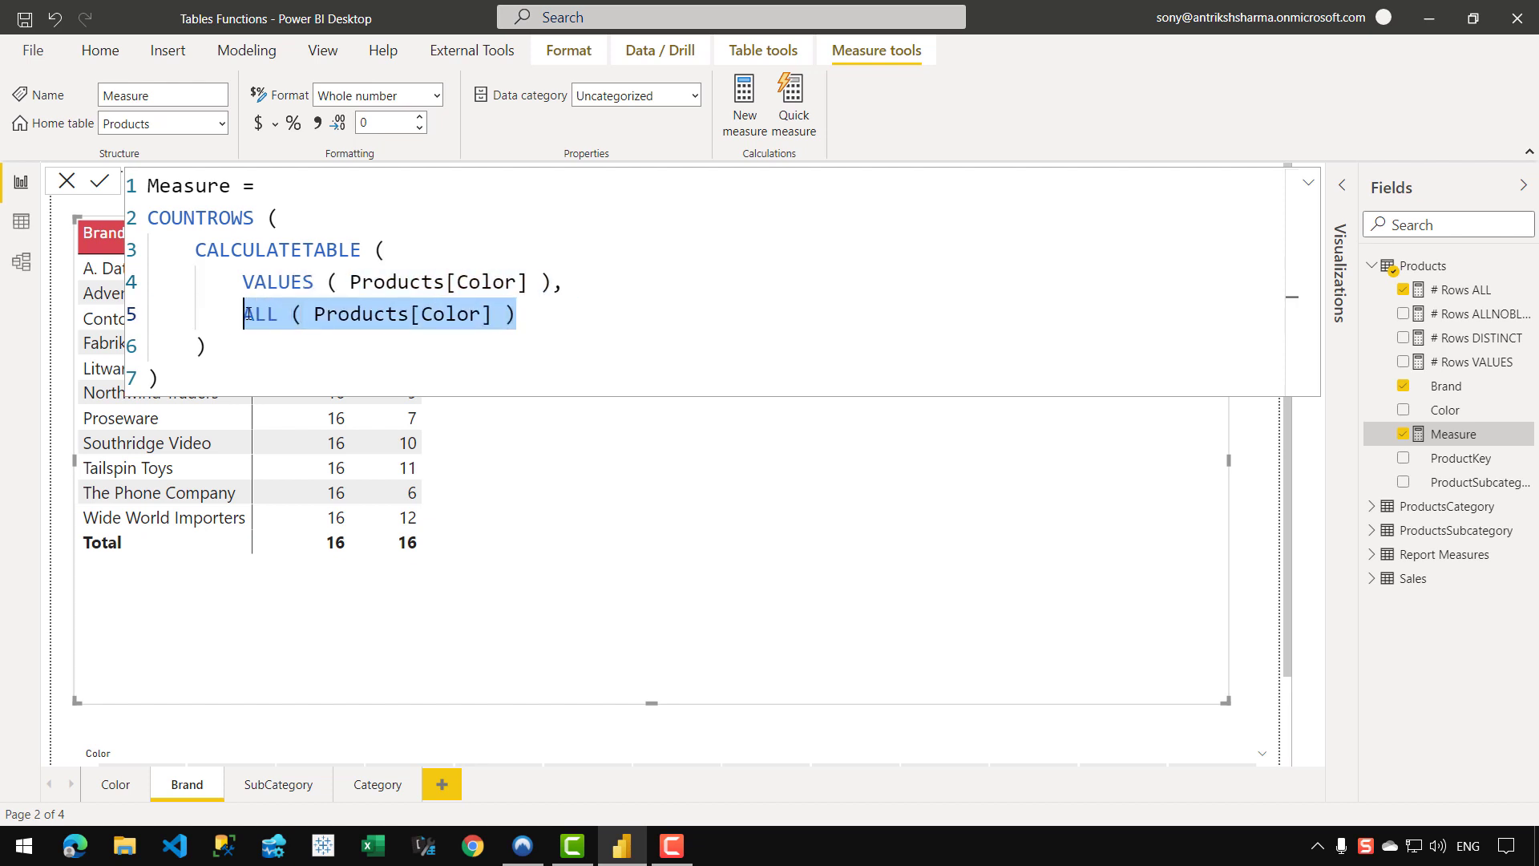
drag(245, 282, 554, 282)
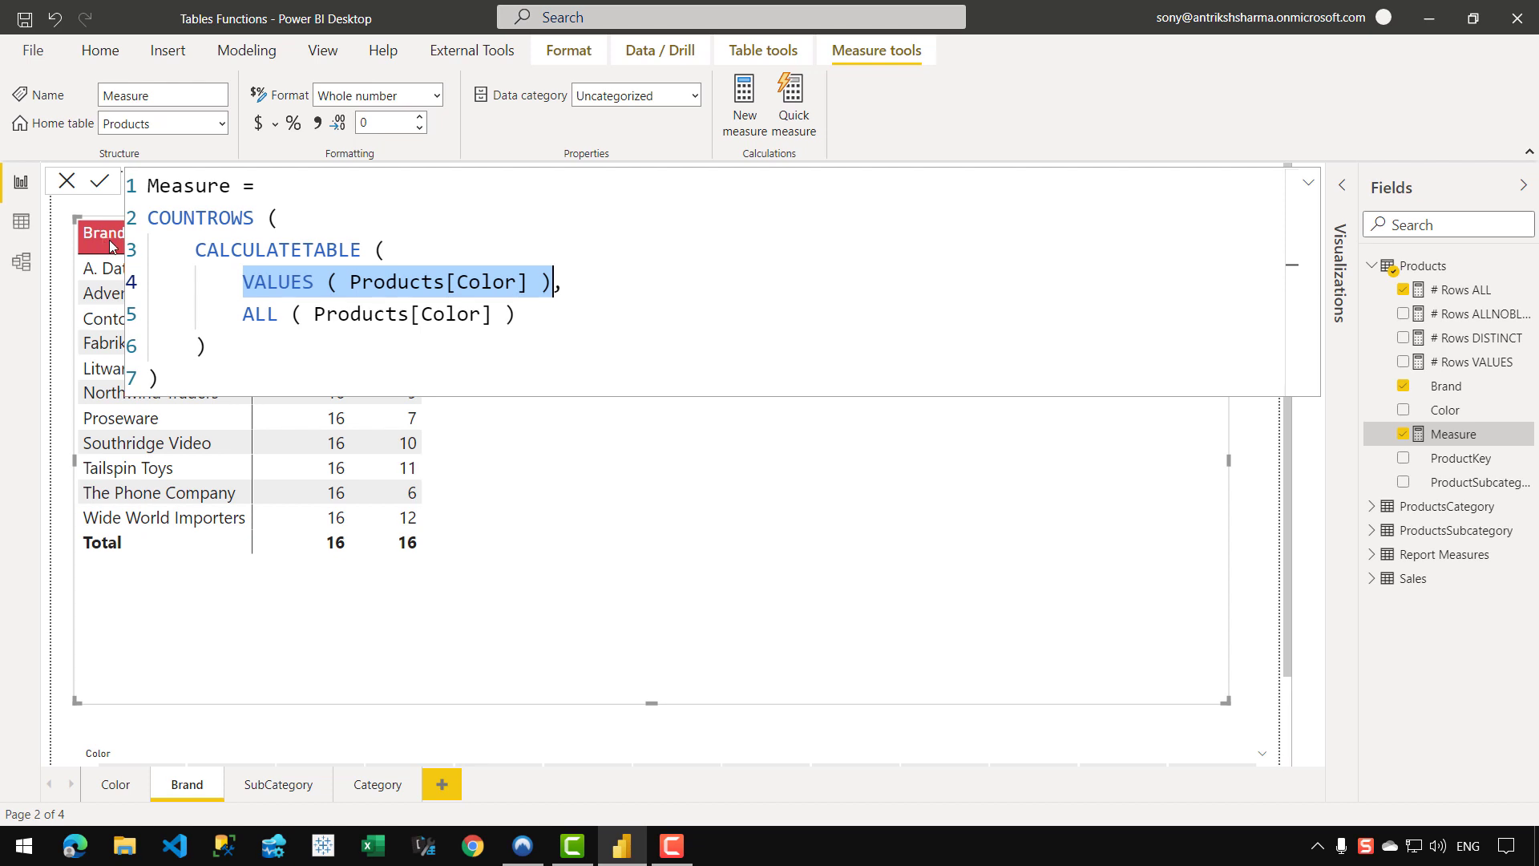
click(409, 314)
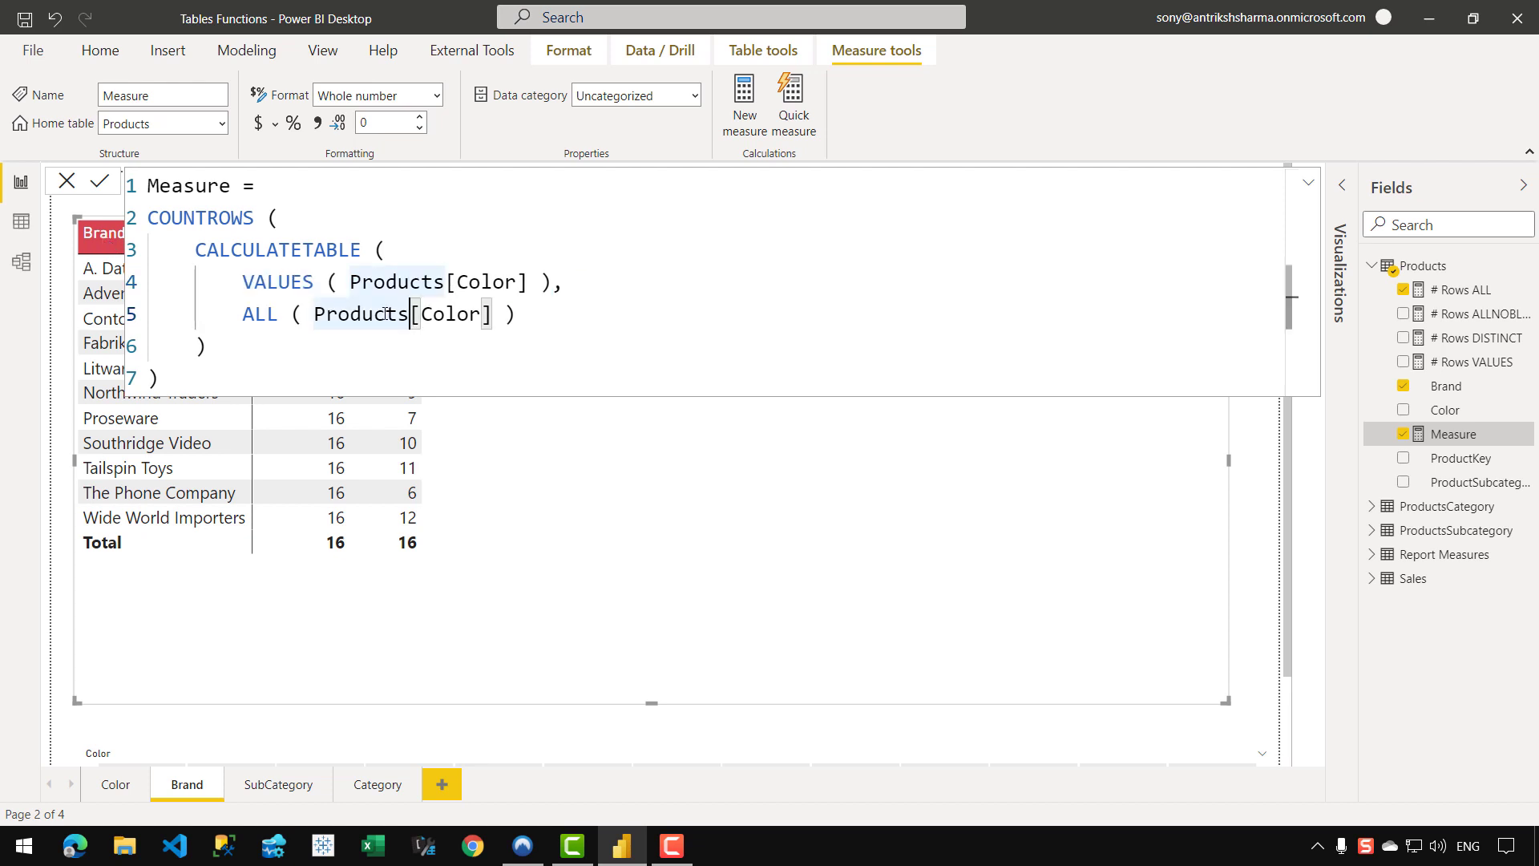
Collapse the formula and add the Color field below Brand in the matrix rows.
click(1309, 183)
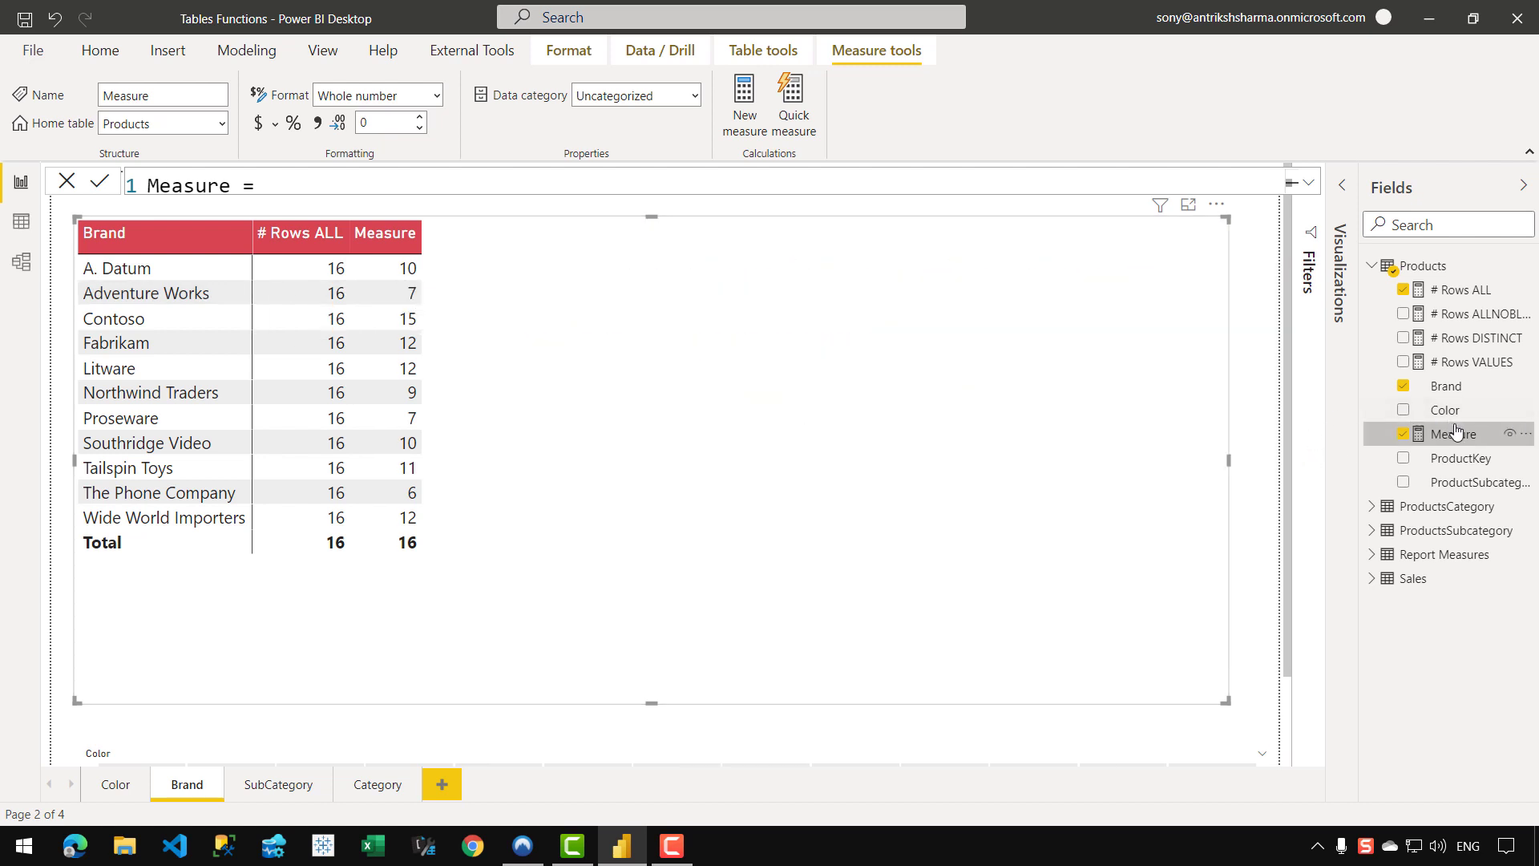
click(1345, 196)
drag(1448, 411, 1269, 469)
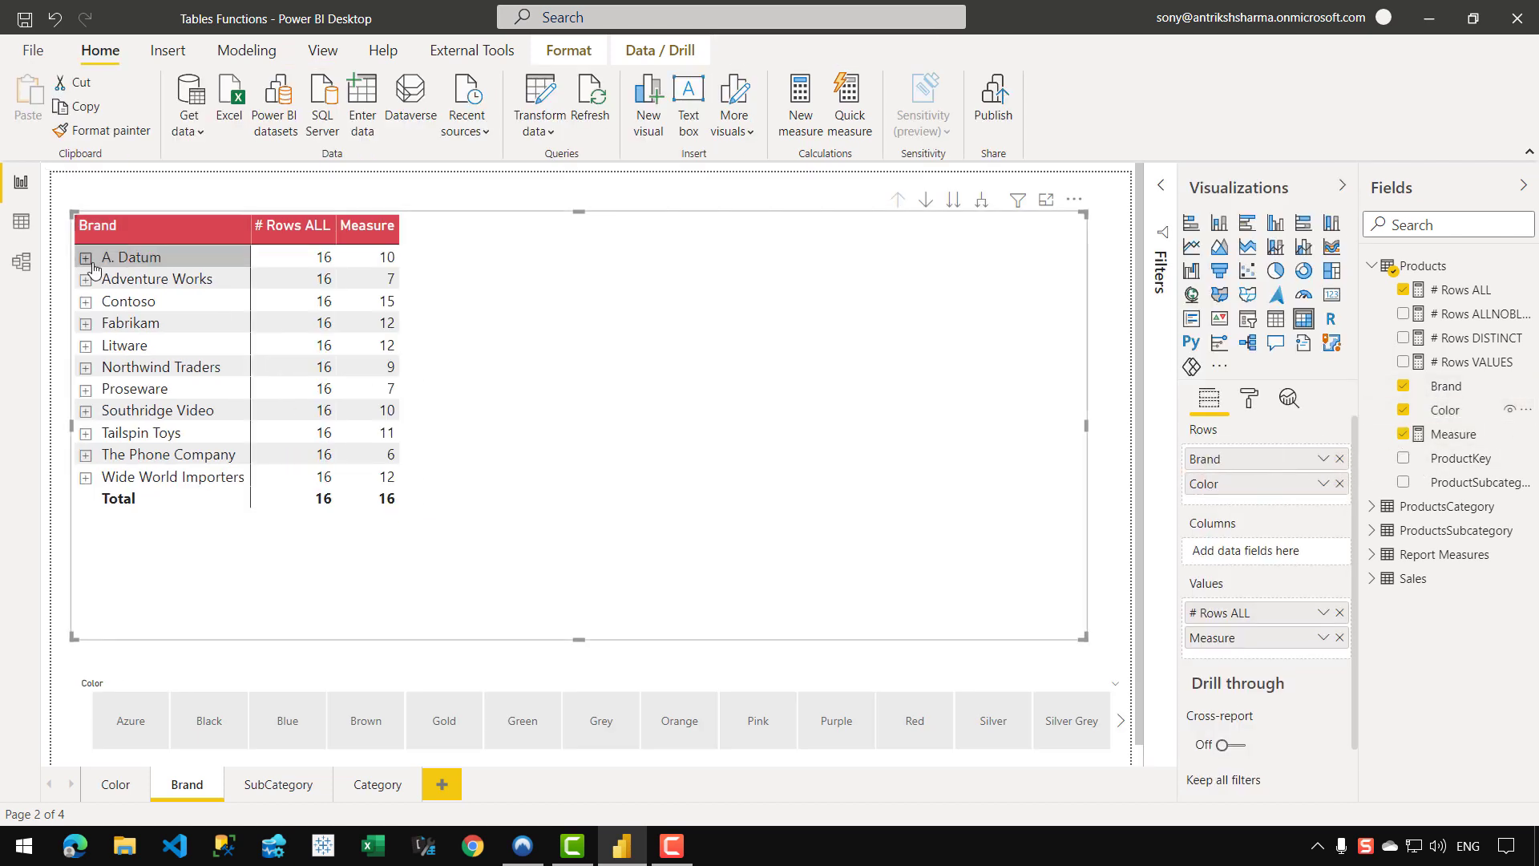
Expand the A. Datum and Adventure Works brands in the matrix and compare # Rows ALL with Measure for each color.
click(85, 258)
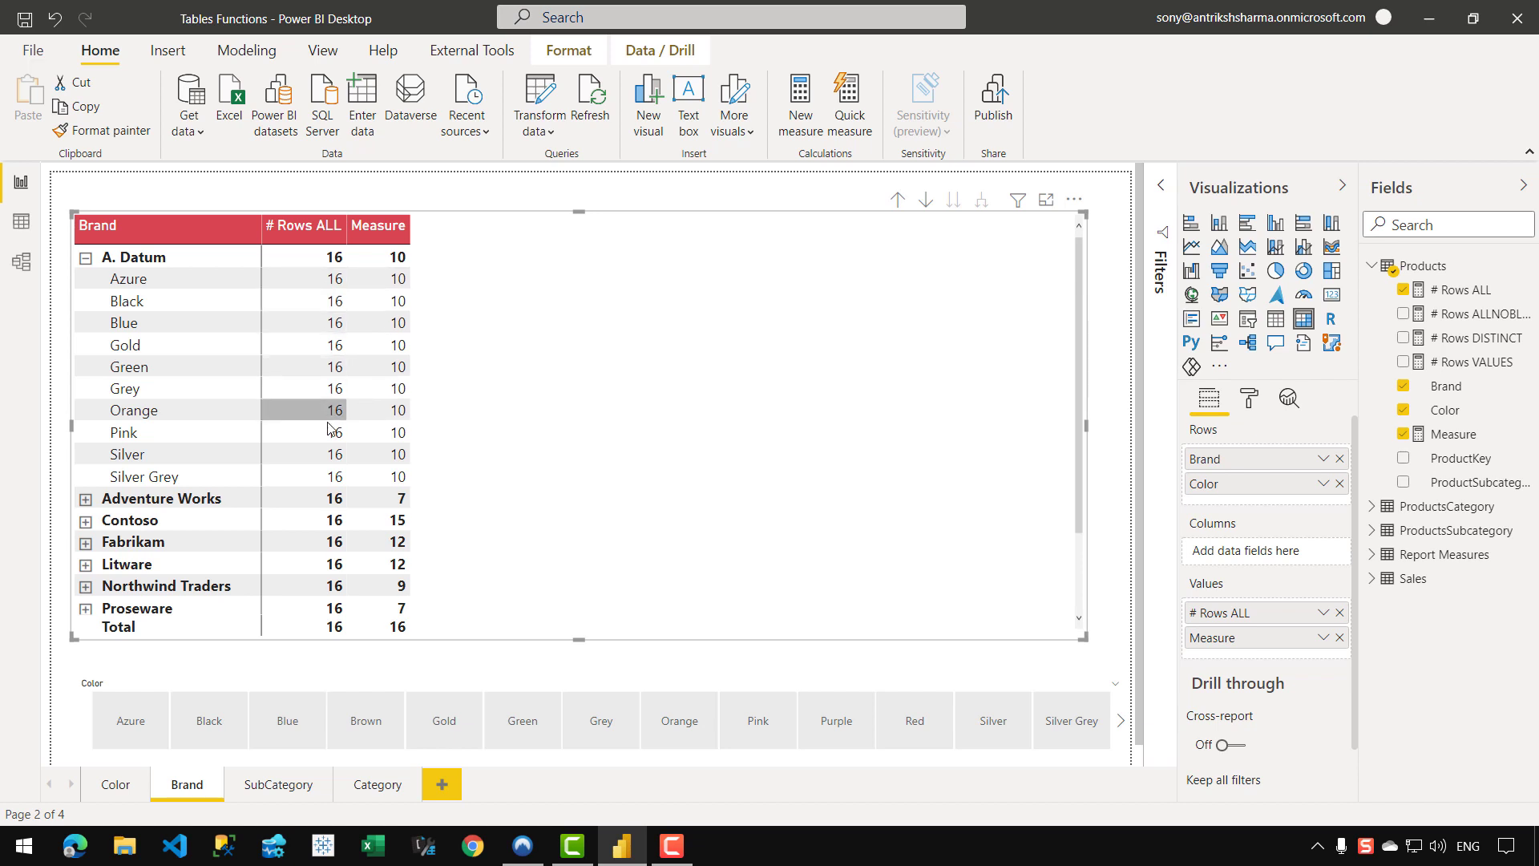
click(85, 500)
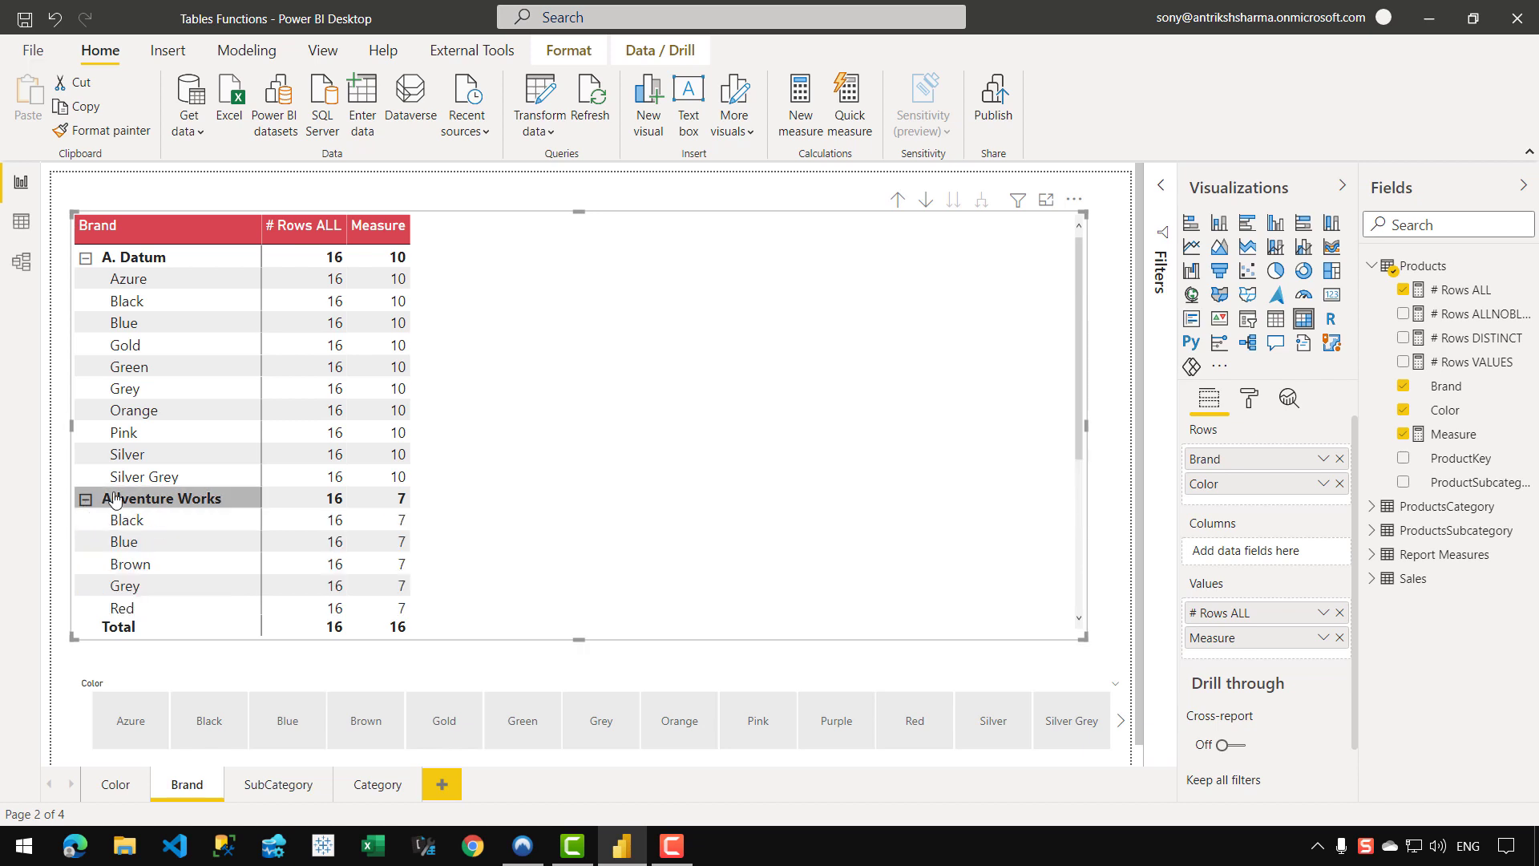
scroll(298, 437, down, 4)
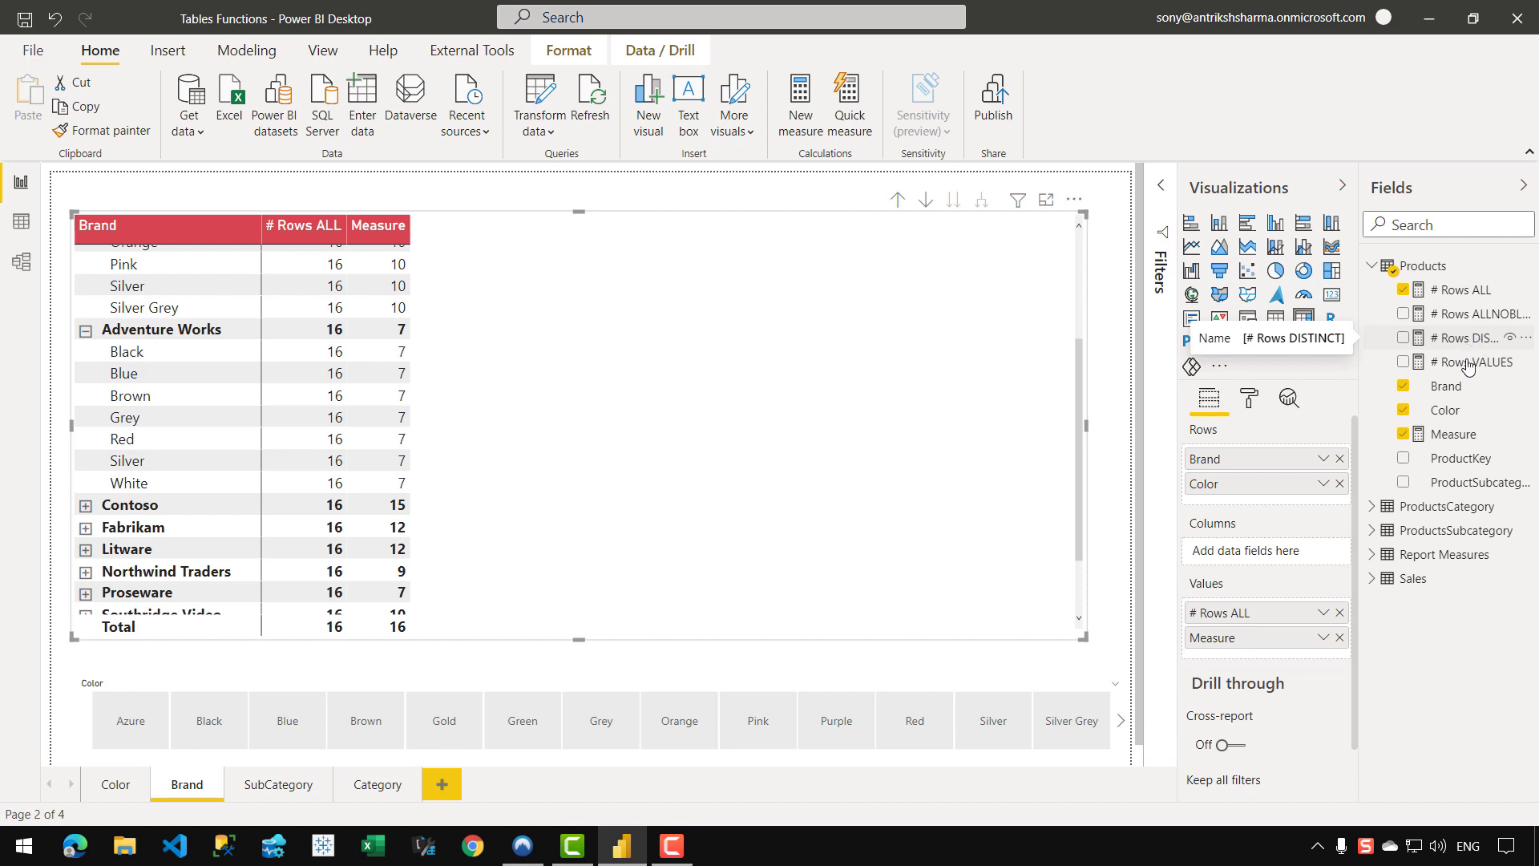
click(1456, 437)
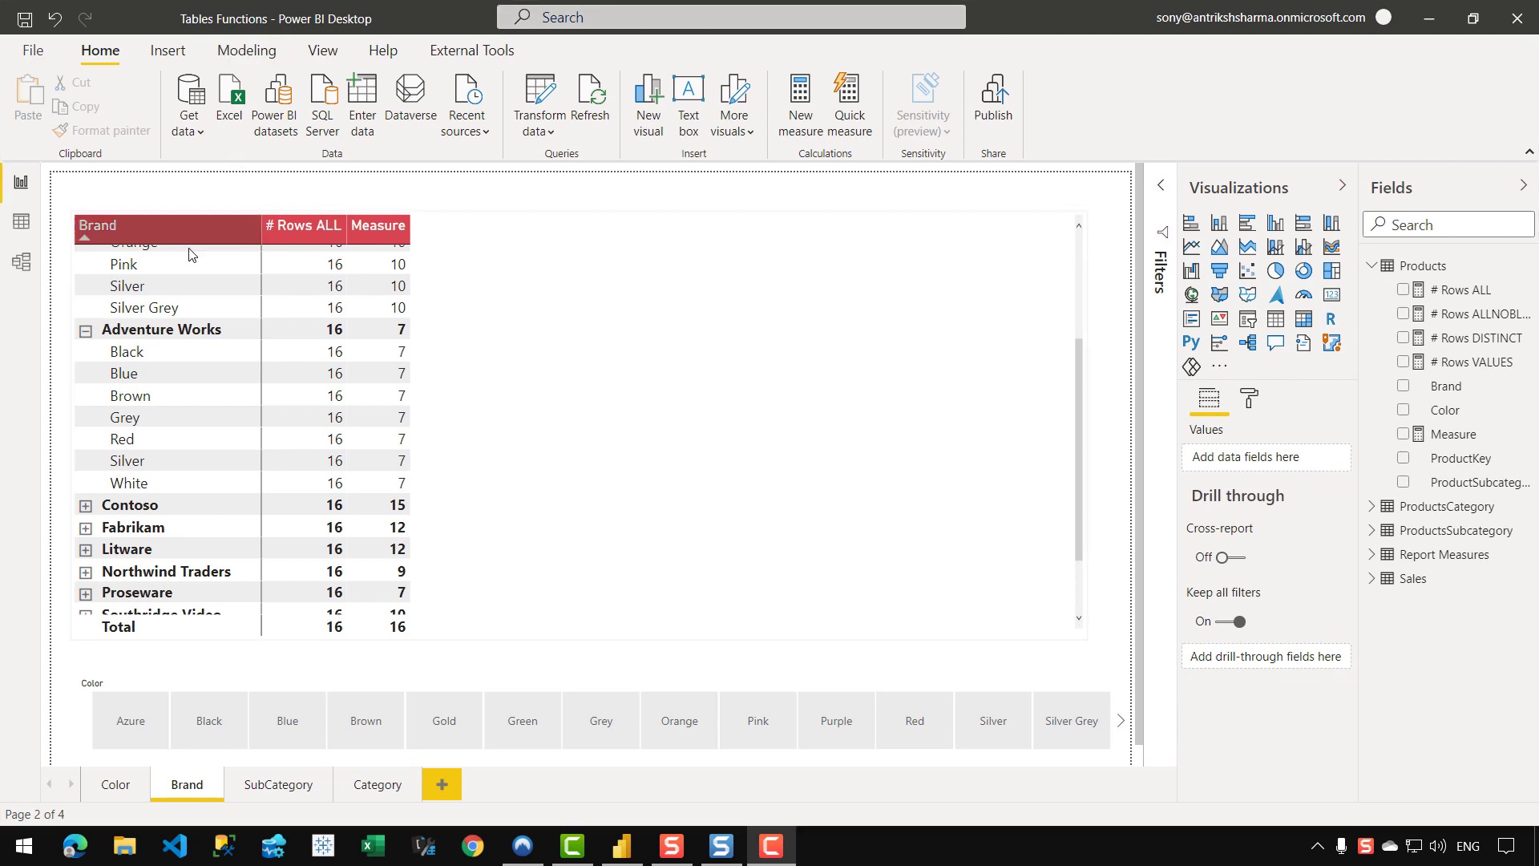
On the Color page, create a new measure in the Products table and name it # ROWS SUMMARIZE.
click(113, 785)
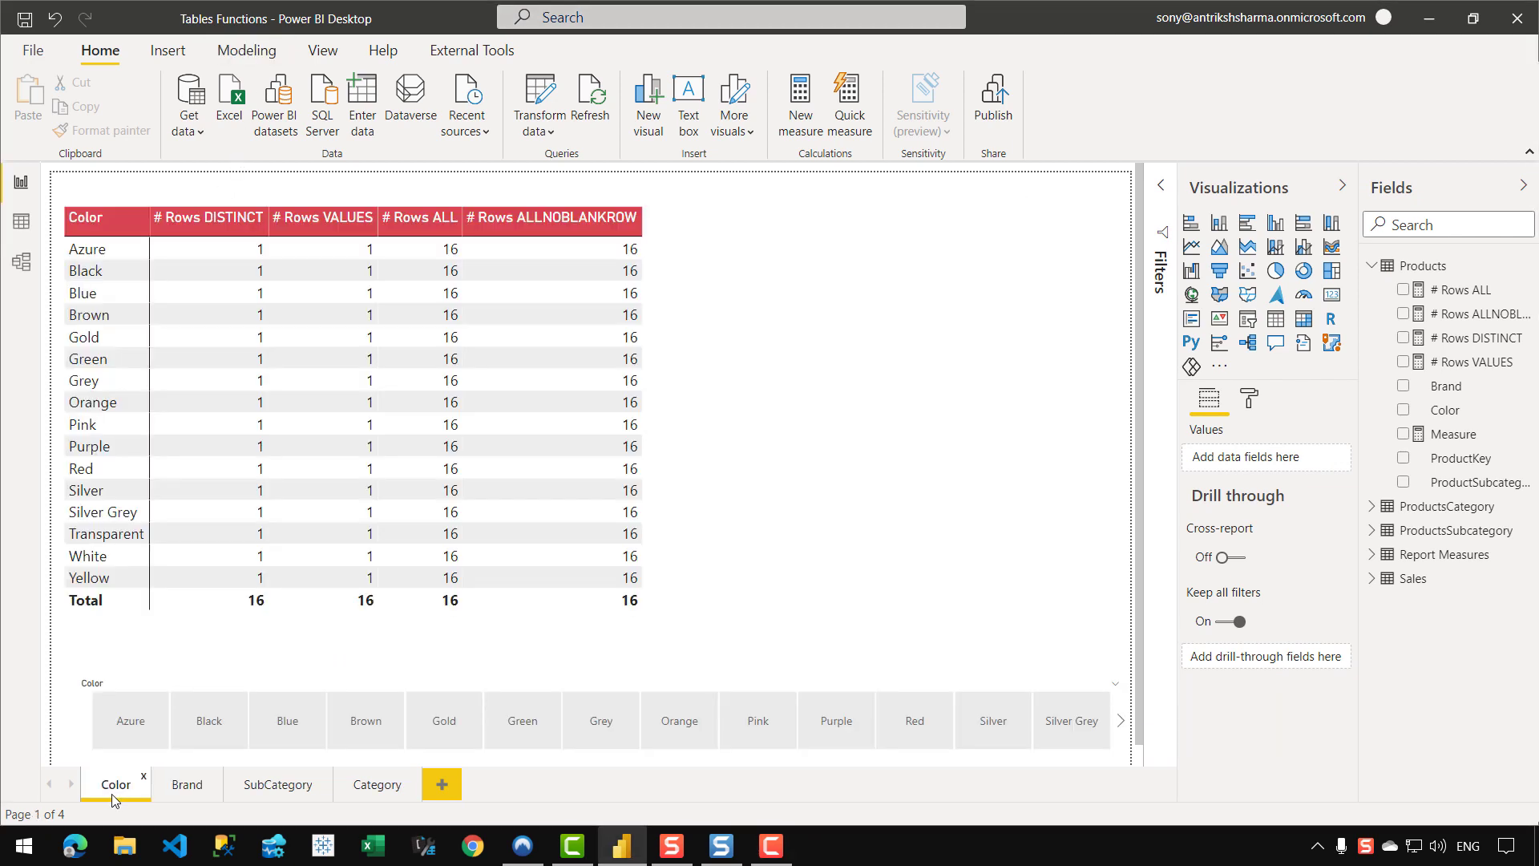
right_click(1487, 361)
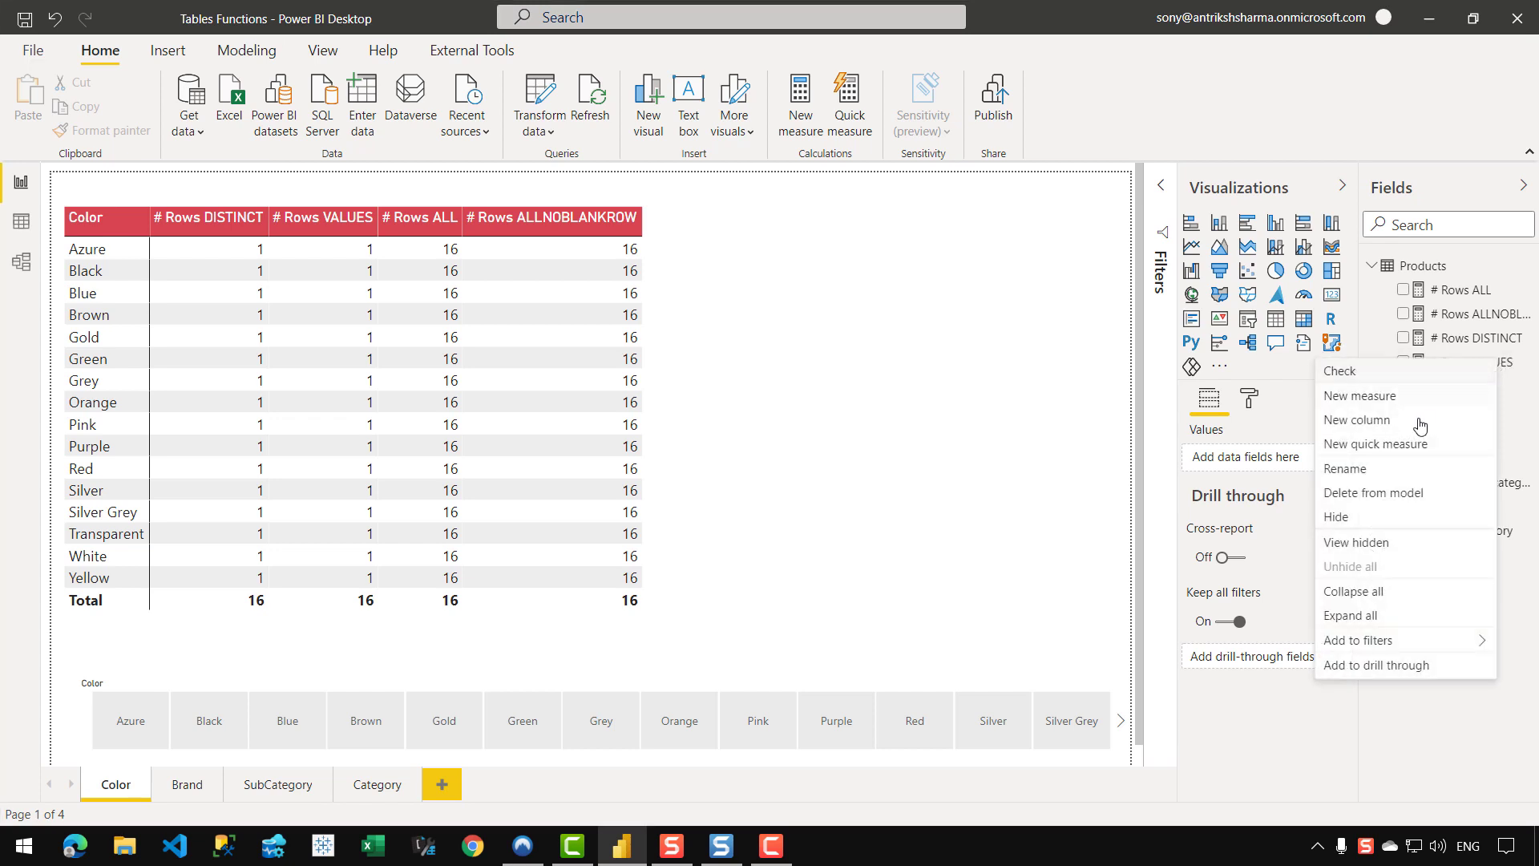
click(1380, 398)
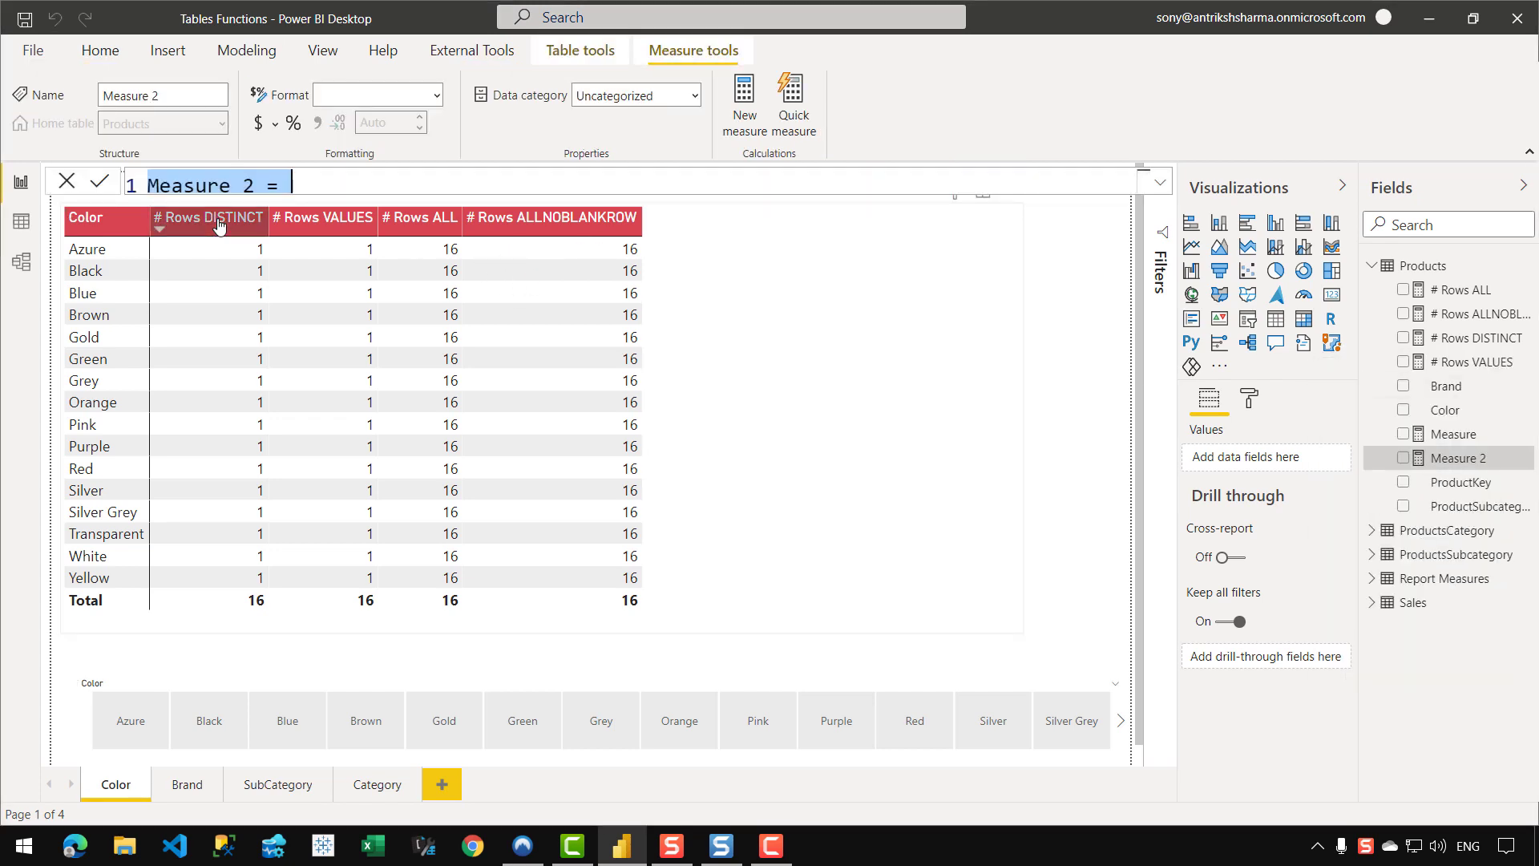
text(# ROWS )
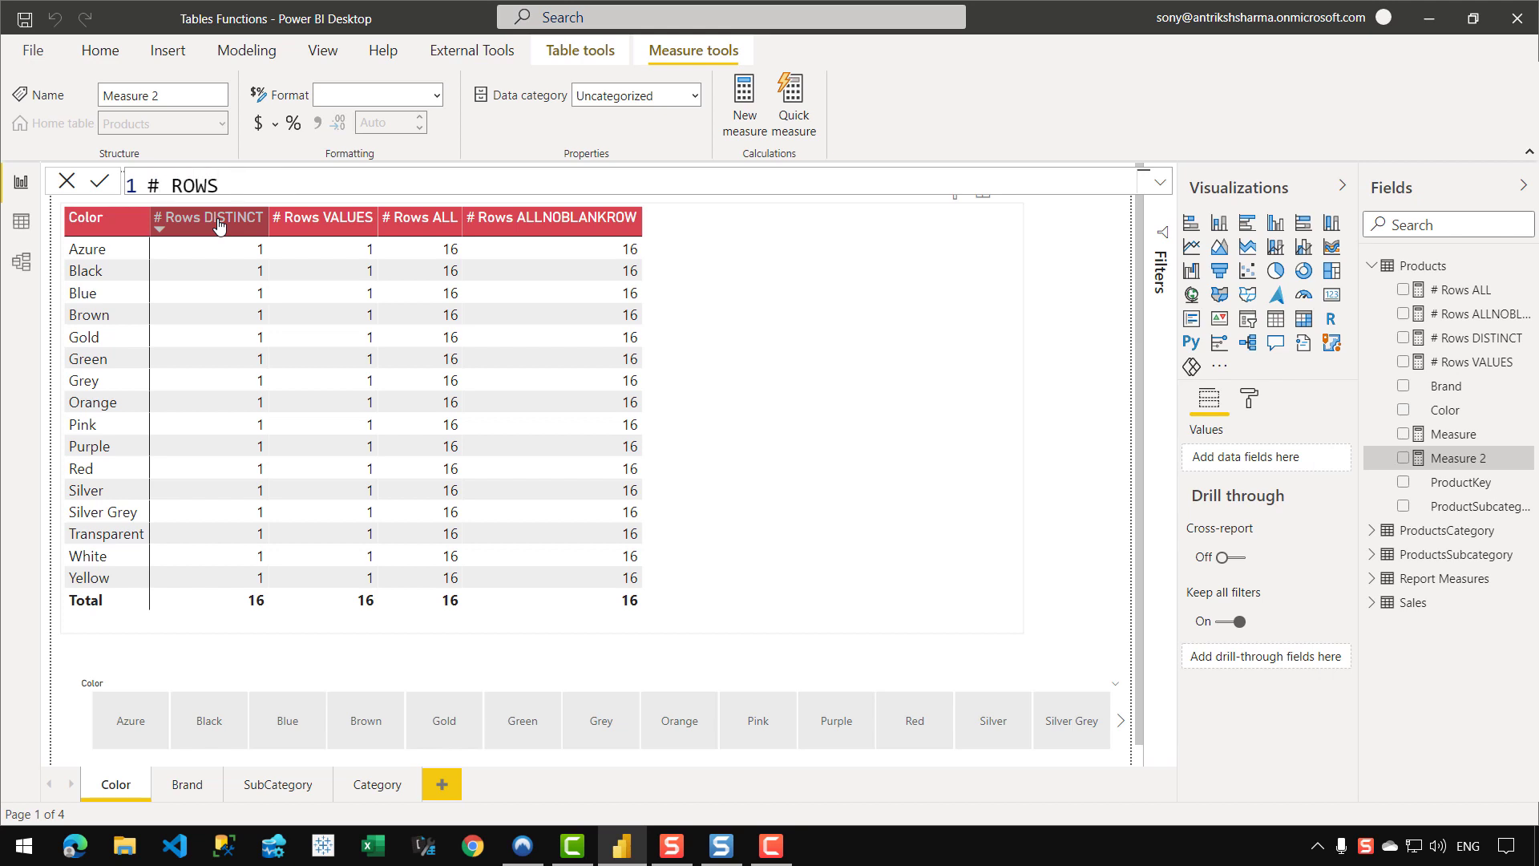
text(SUMMARIZE =)
key(shift+Return)
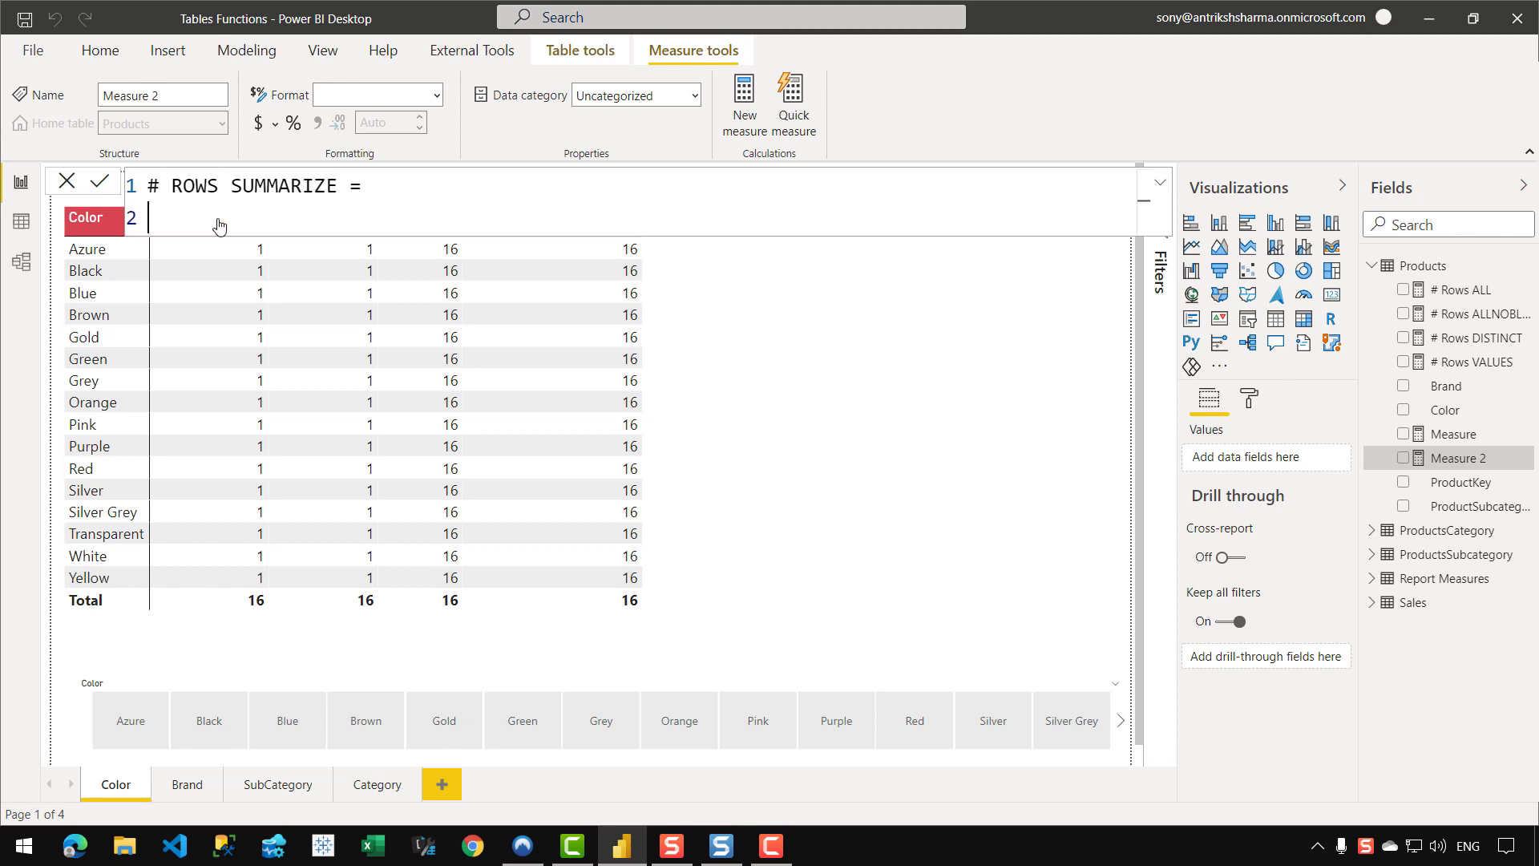
Define the measure as COUNTROWS ( SUMMARIZE ( Products, Products[Color] ) ) and commit the formula.
text(COUNTROWS ()
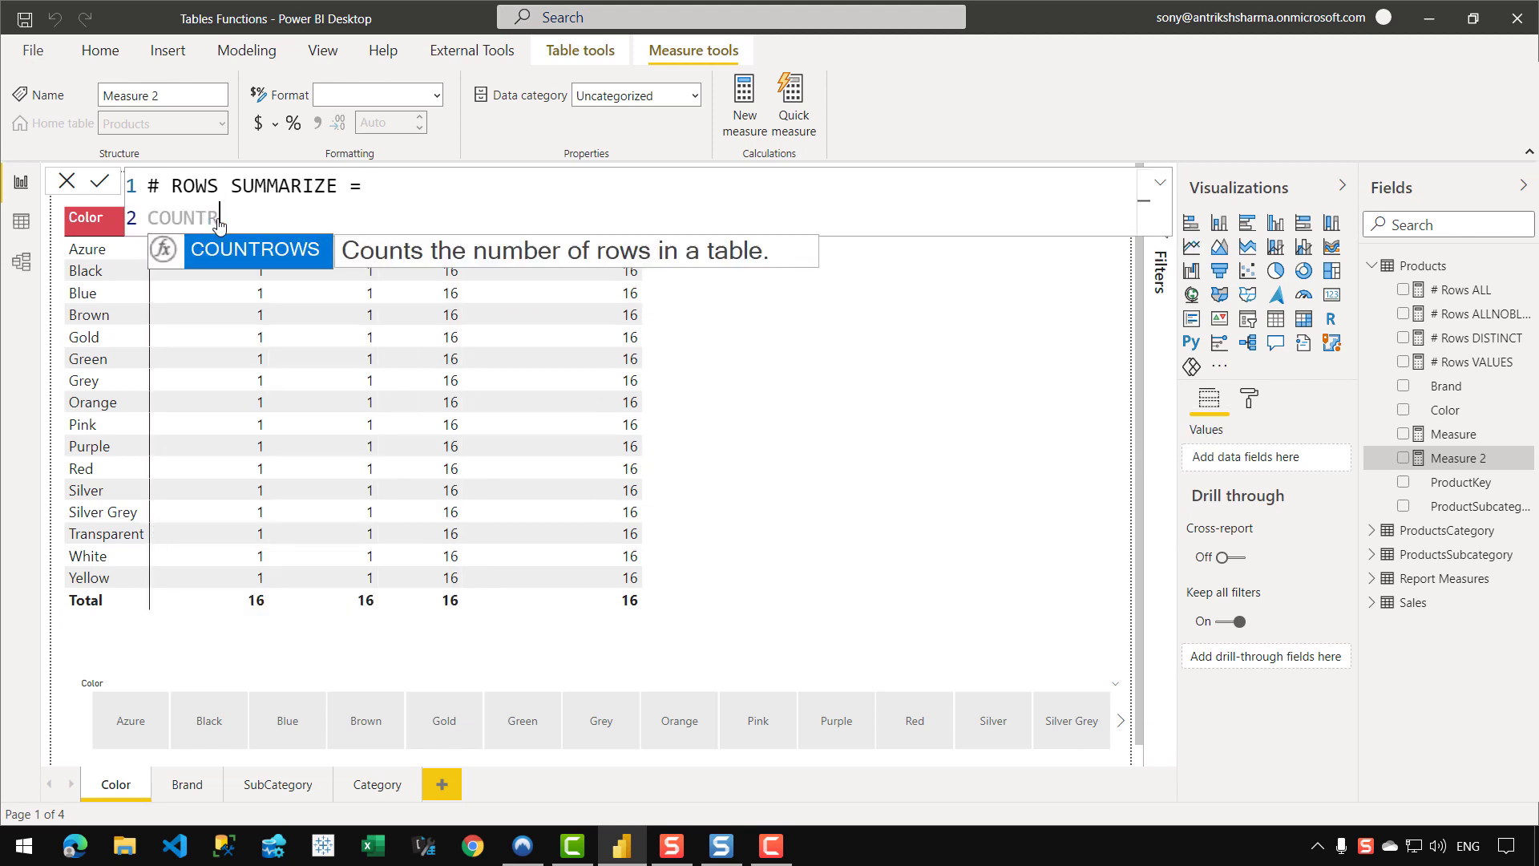
key(shift+Return)
text(SUMMARI)
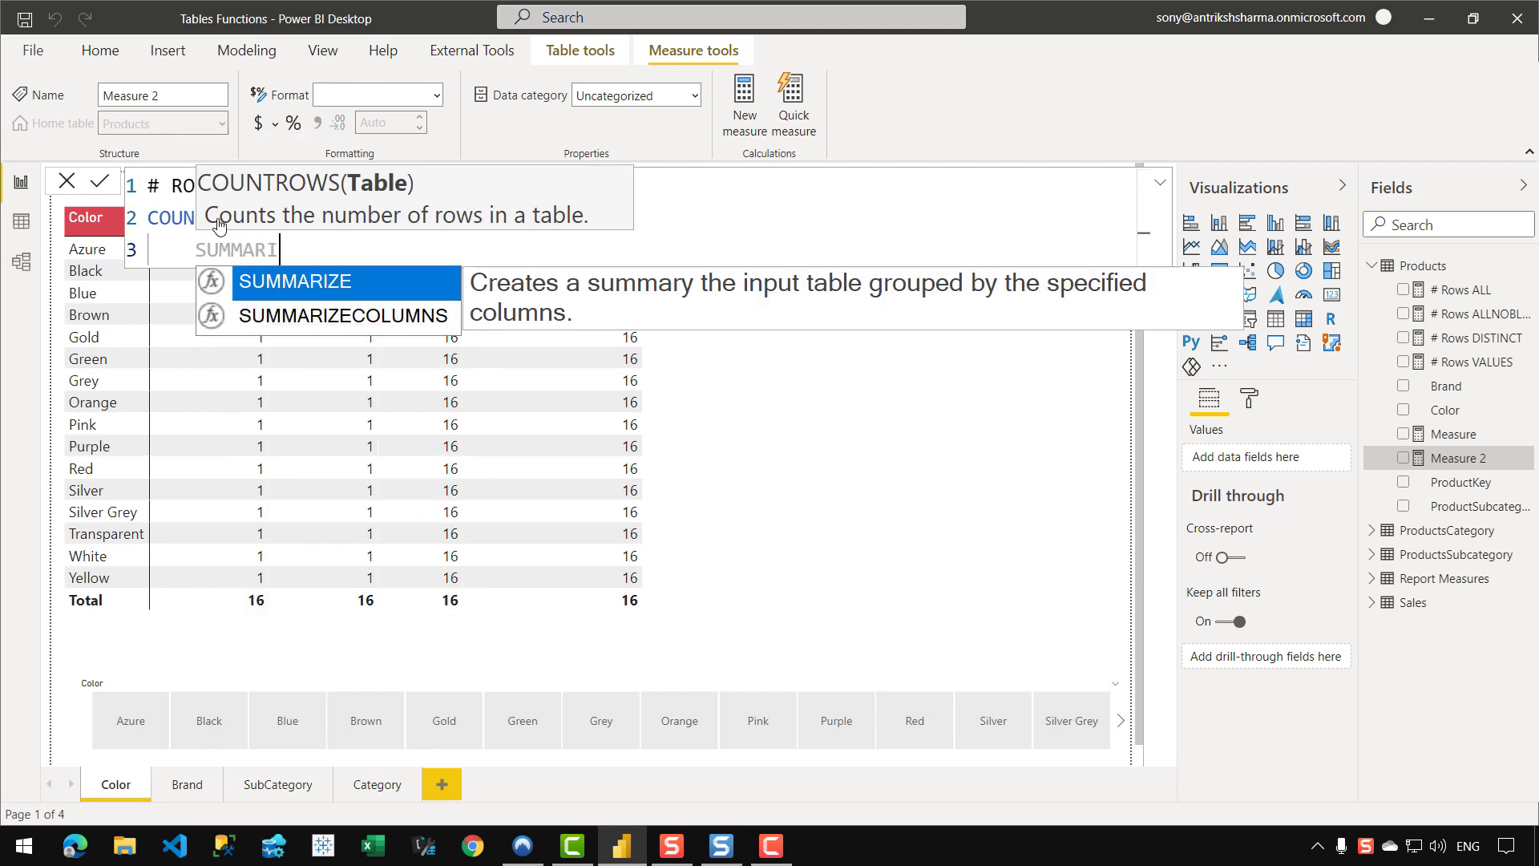
text(ZE ( Products,)
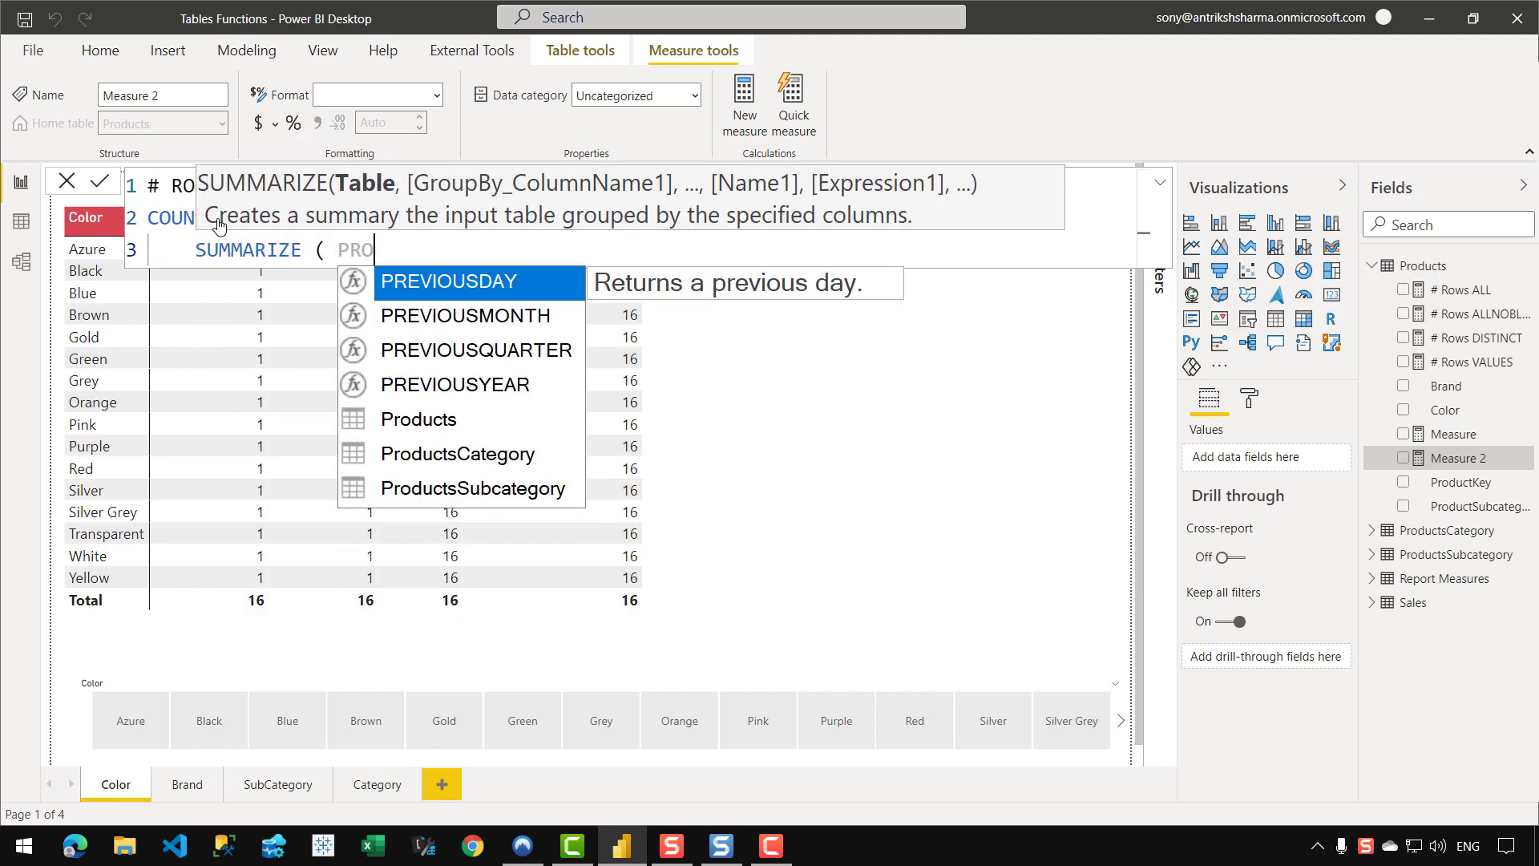
text( Products[Color] ))
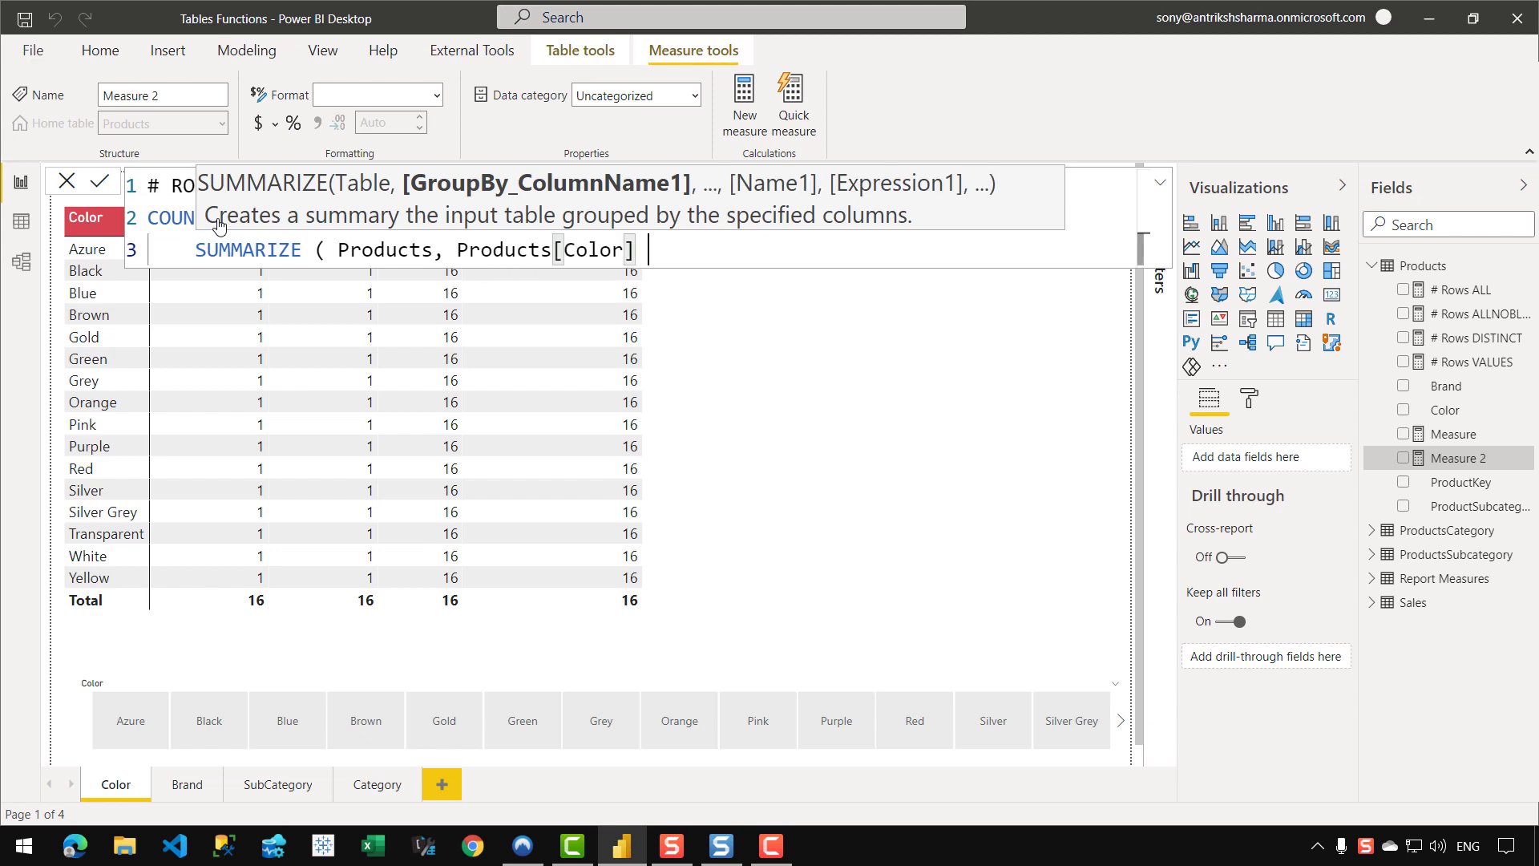
key(shift+Return)
text())
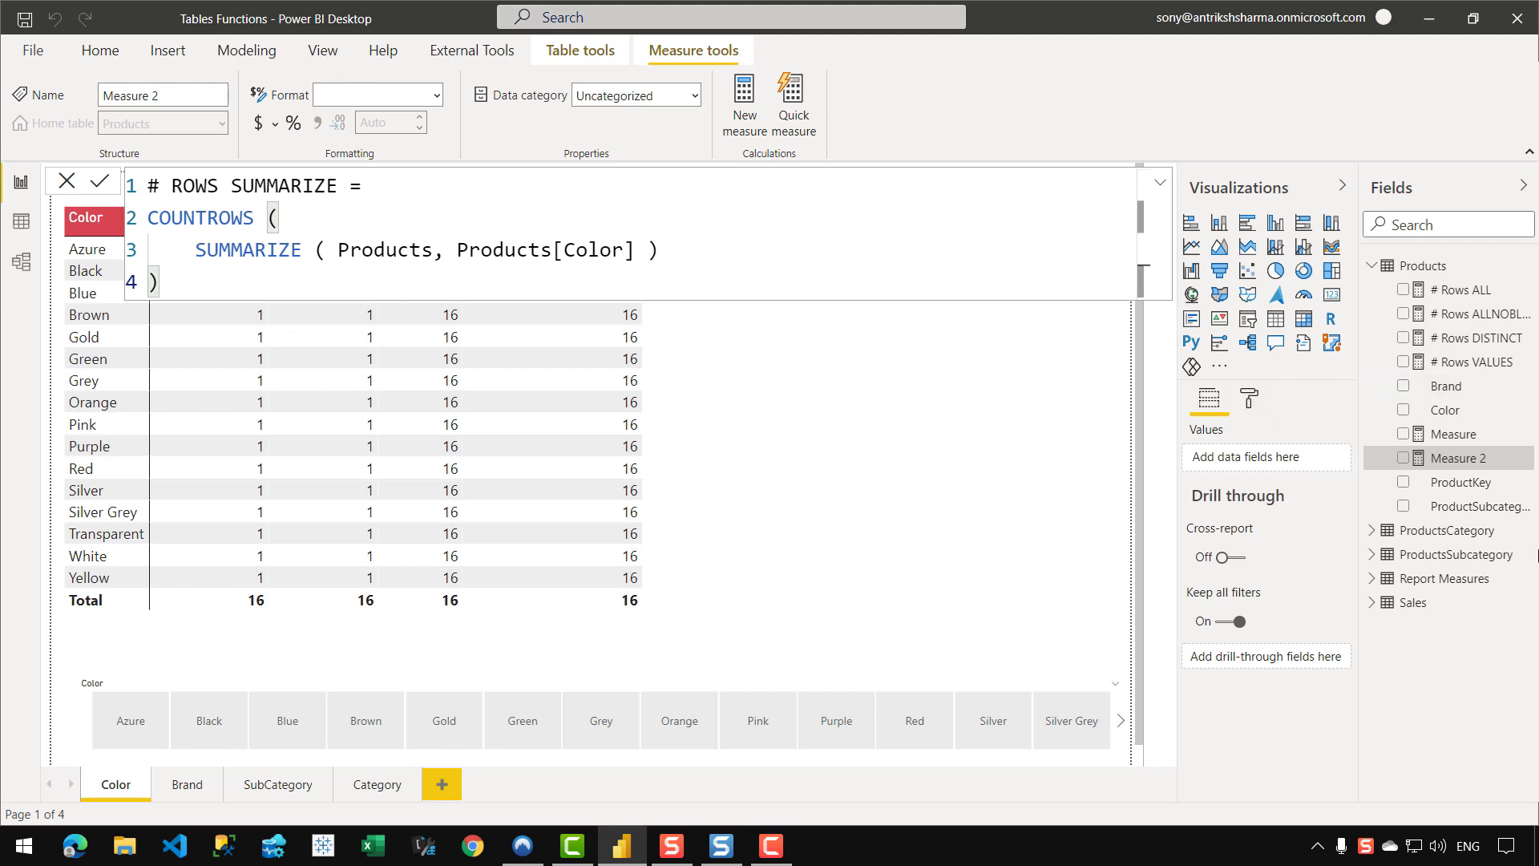
click(99, 180)
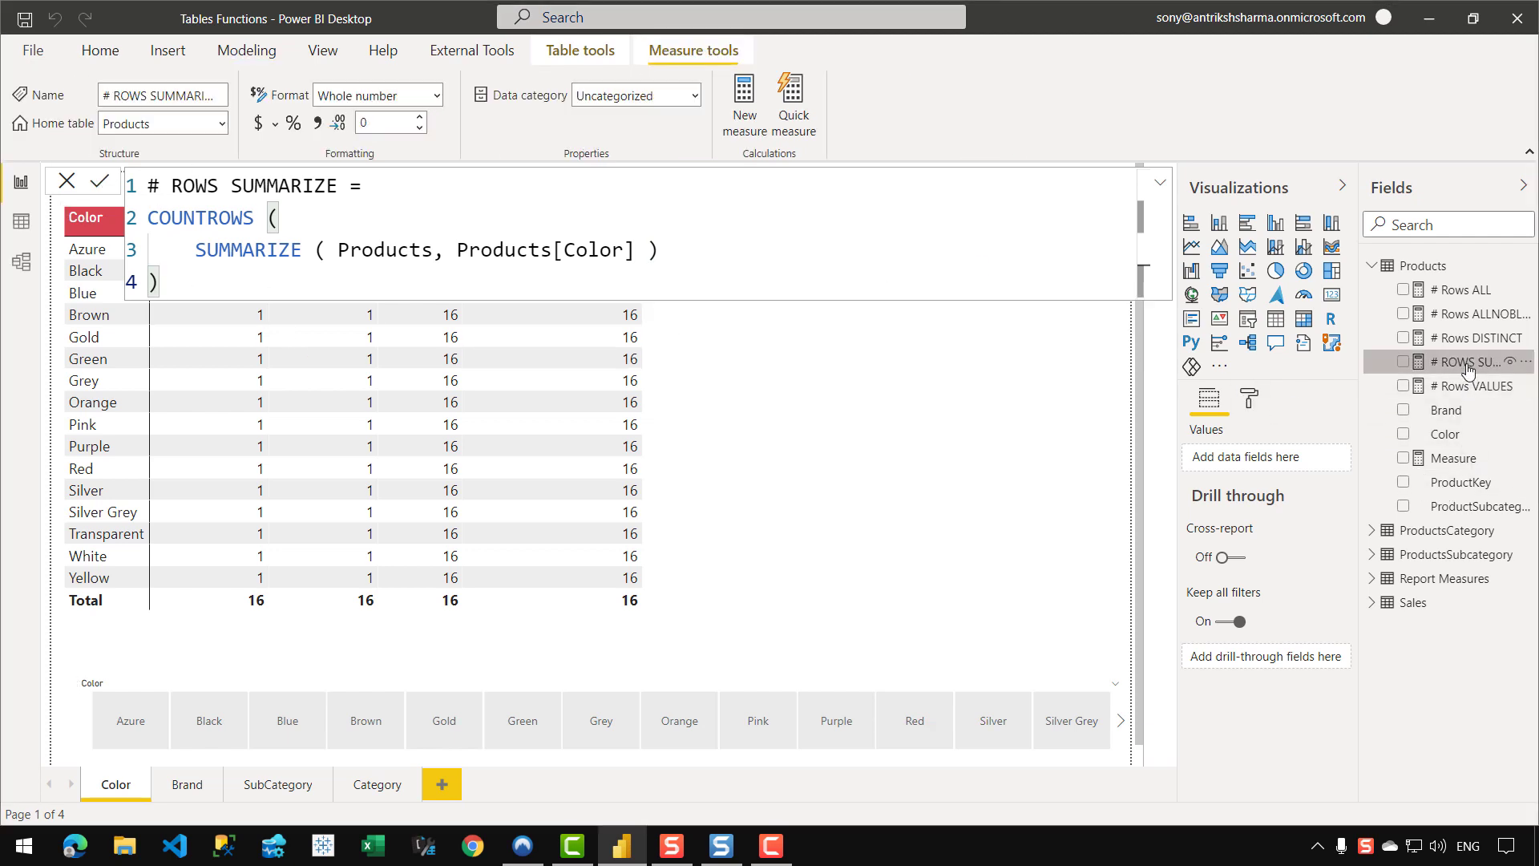
Add # ROWS SUMMARIZE to the Color matrix and place it between # Rows VALUES and # Rows ALL.
drag(1473, 364, 697, 462)
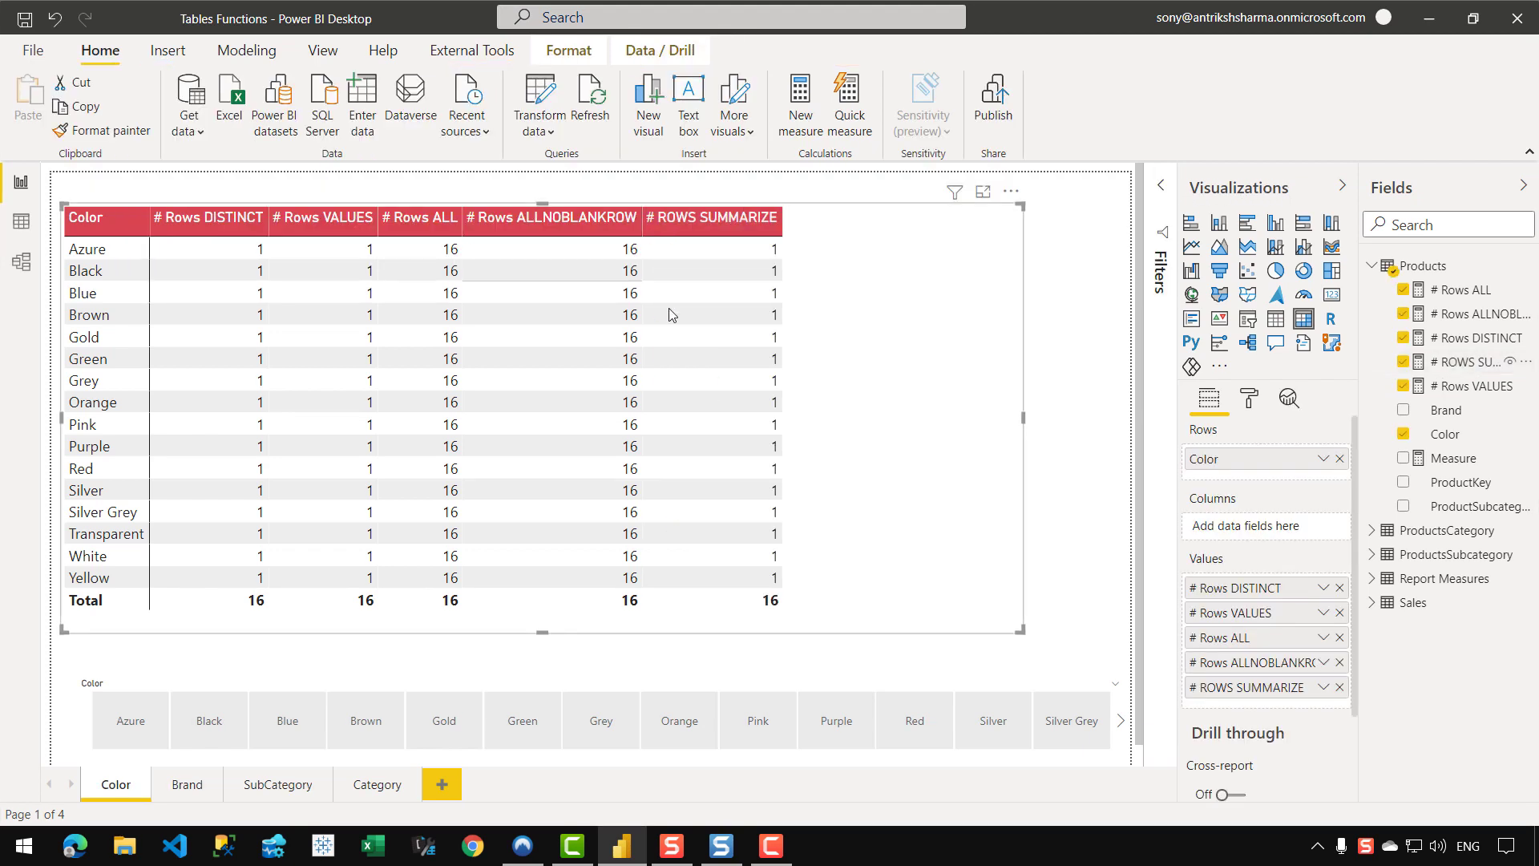
drag(1256, 693, 1255, 638)
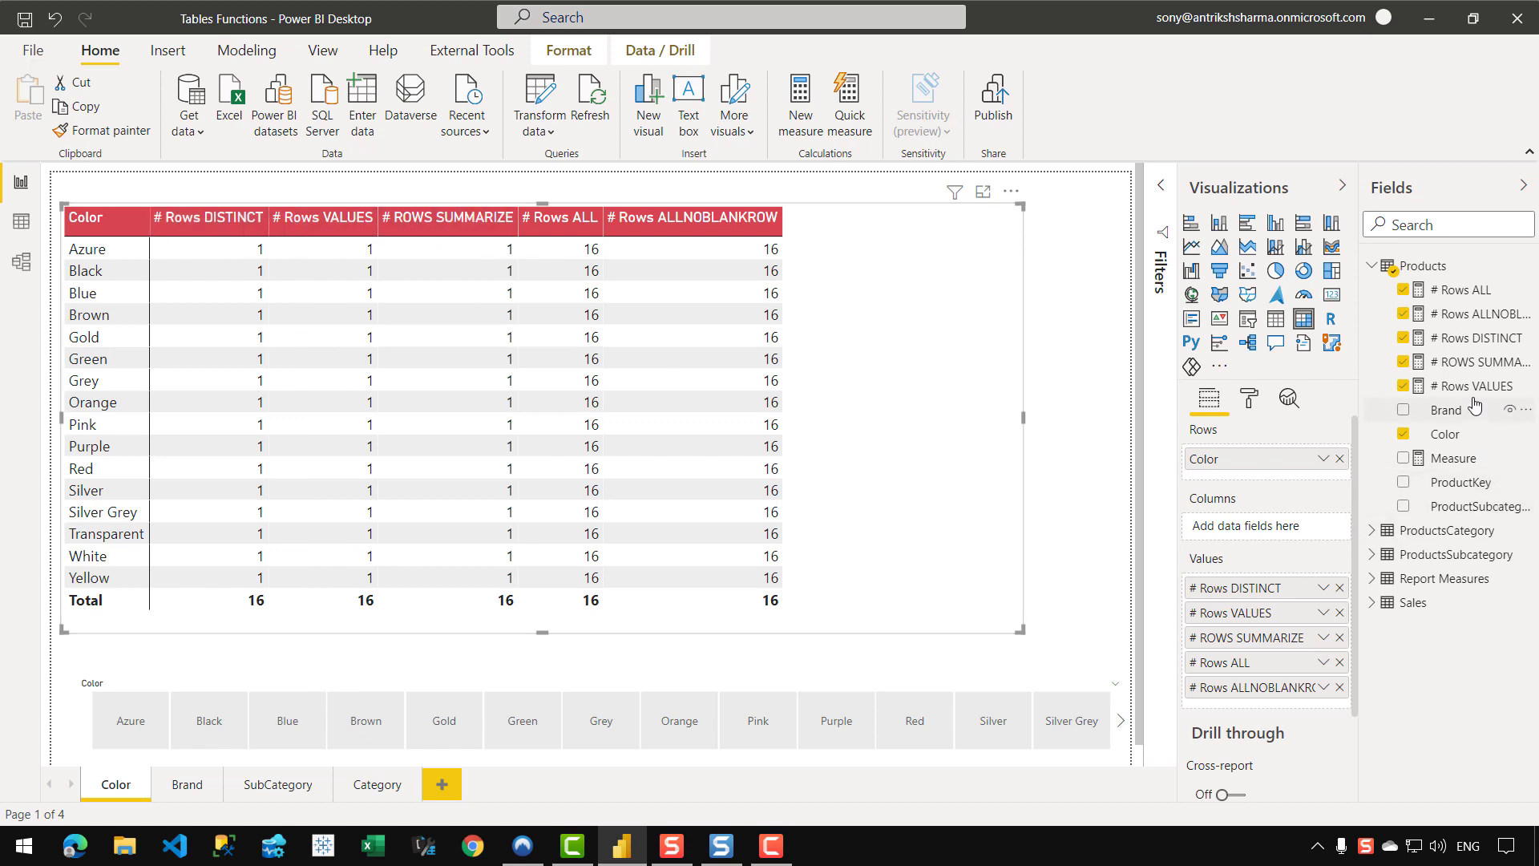
Open the # ROWS SUMMARIZE formula and examine its SUMMARIZE ( Products, Products[Color] ) expression.
click(1467, 361)
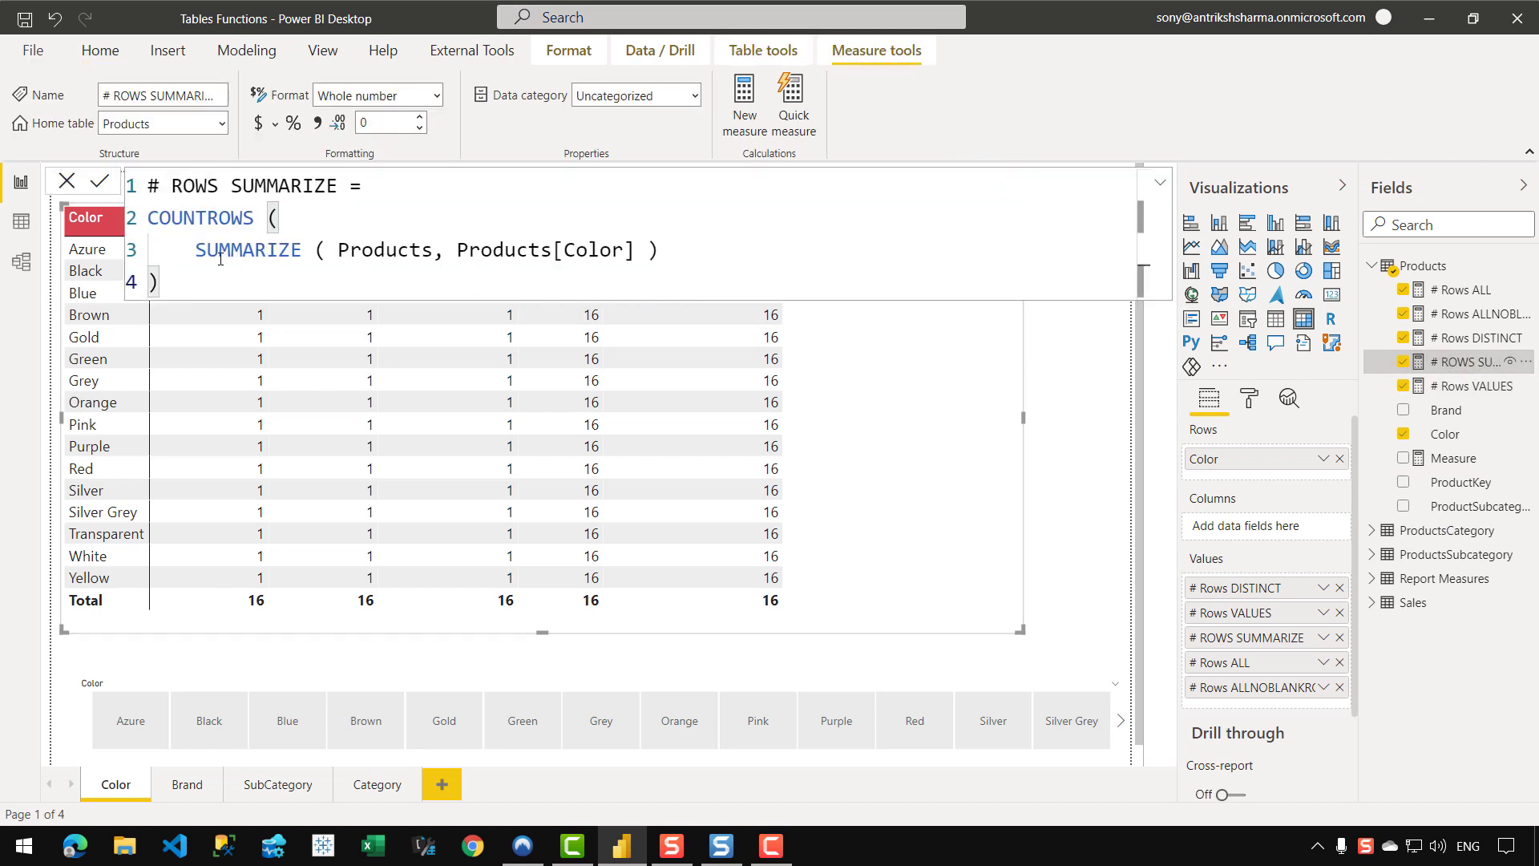
drag(197, 249, 665, 258)
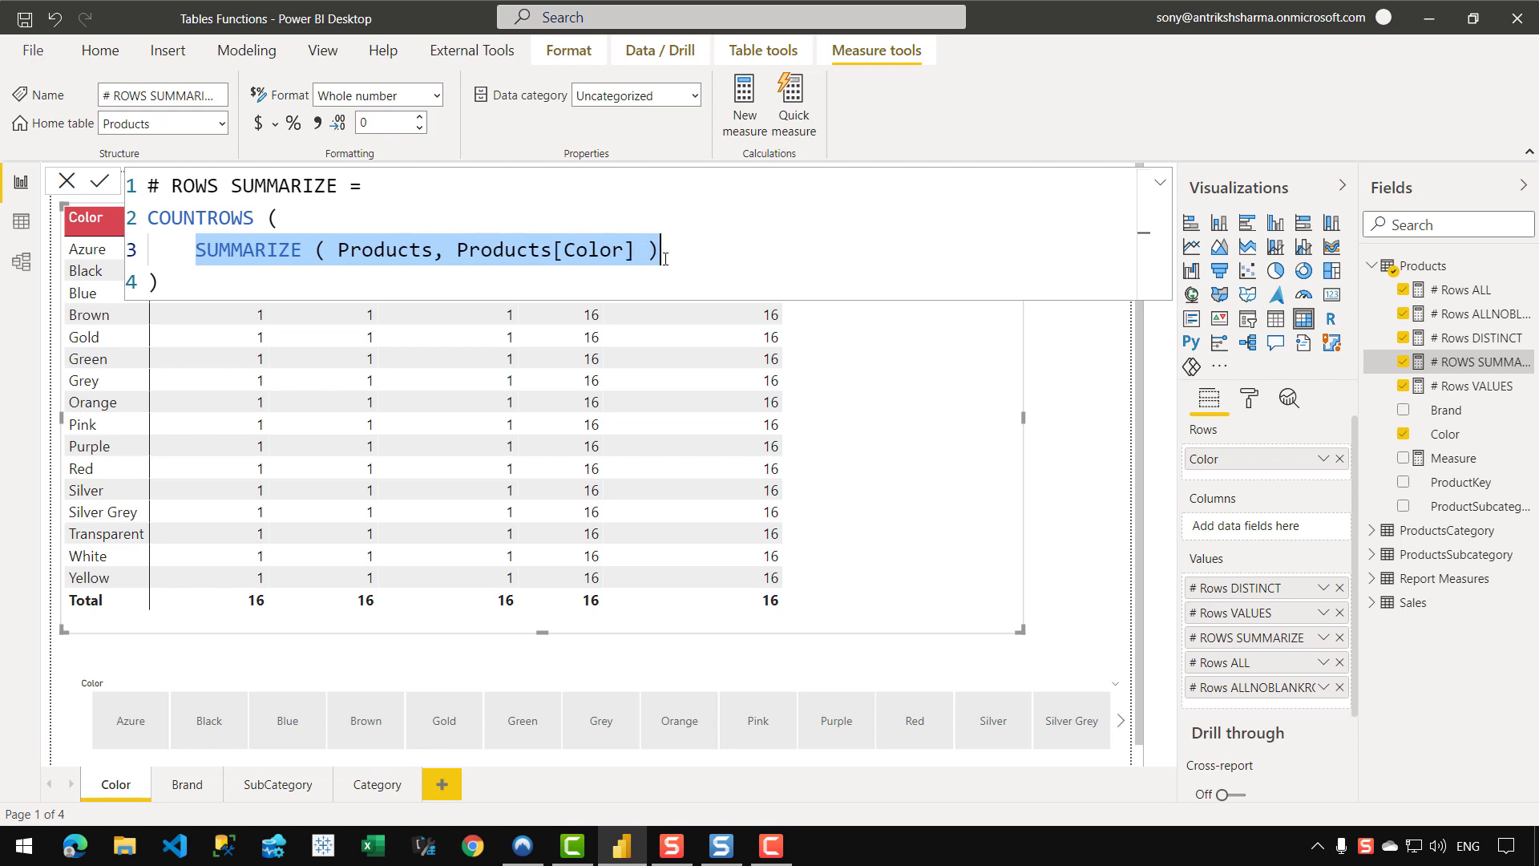
click(673, 251)
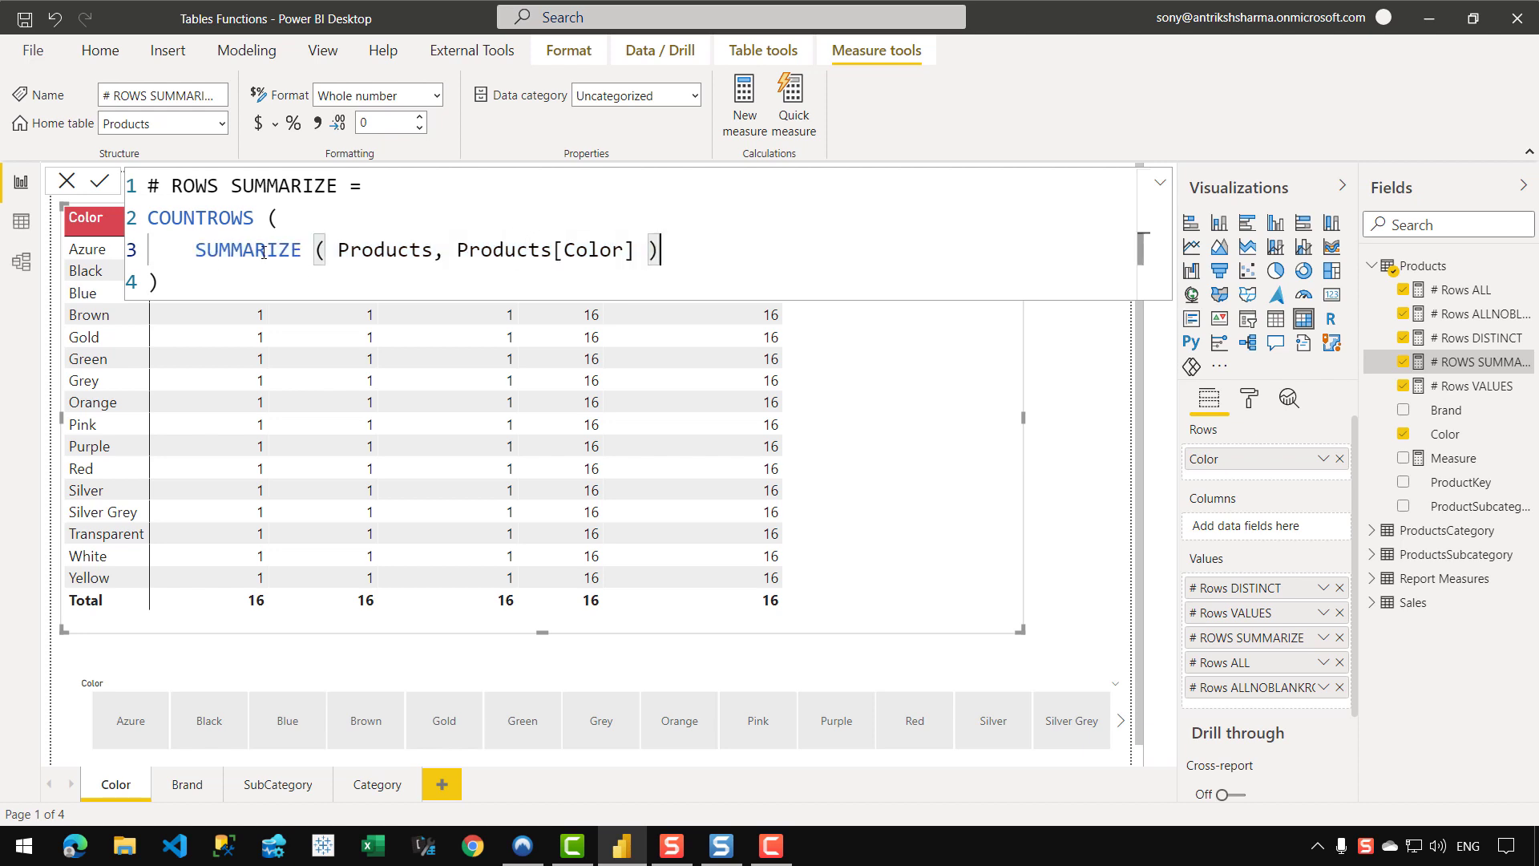
drag(195, 249, 707, 262)
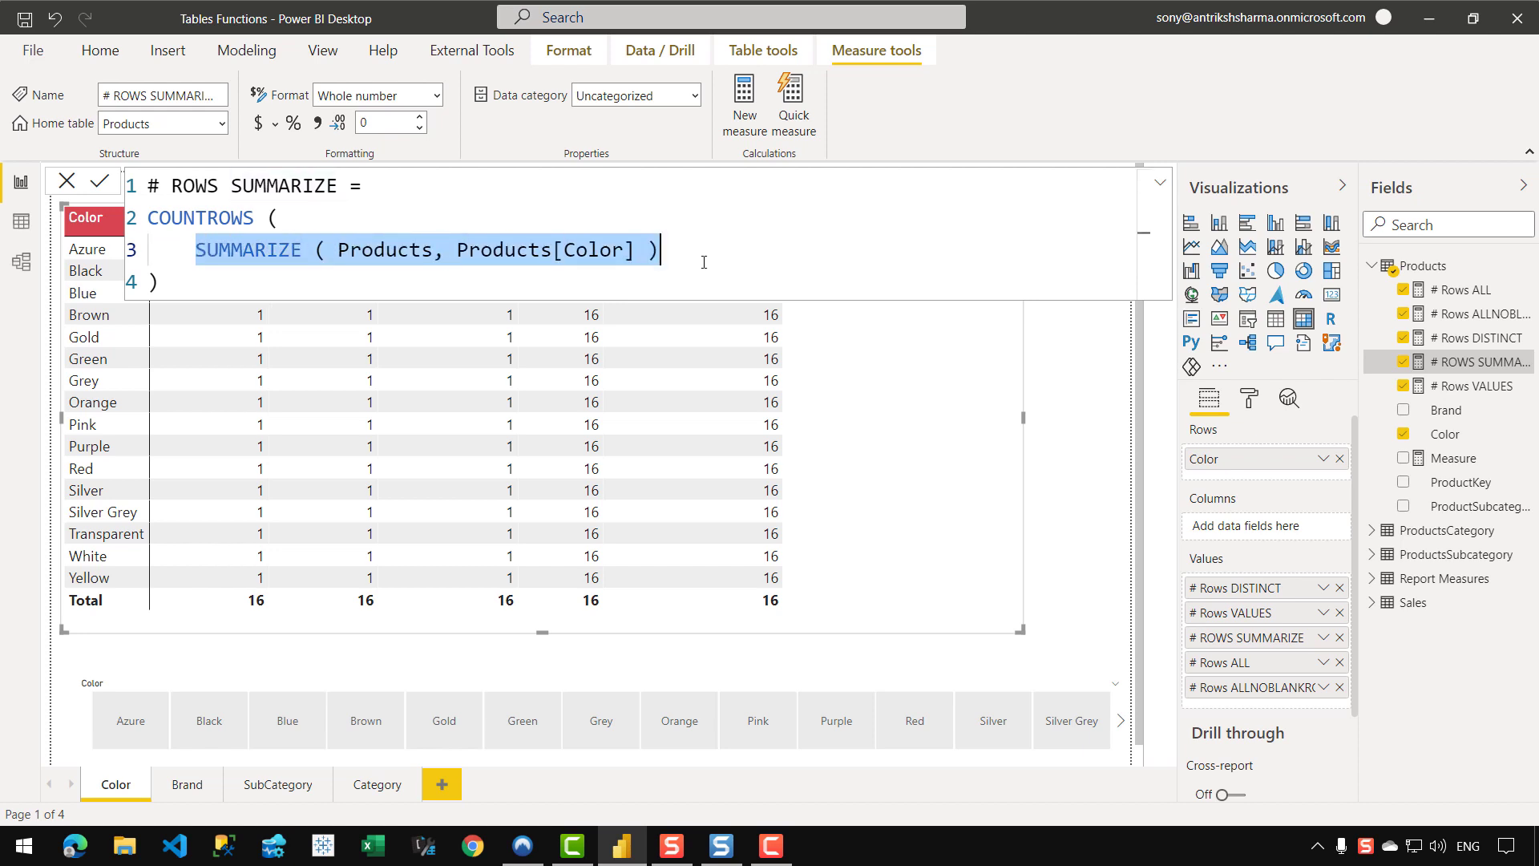
click(704, 262)
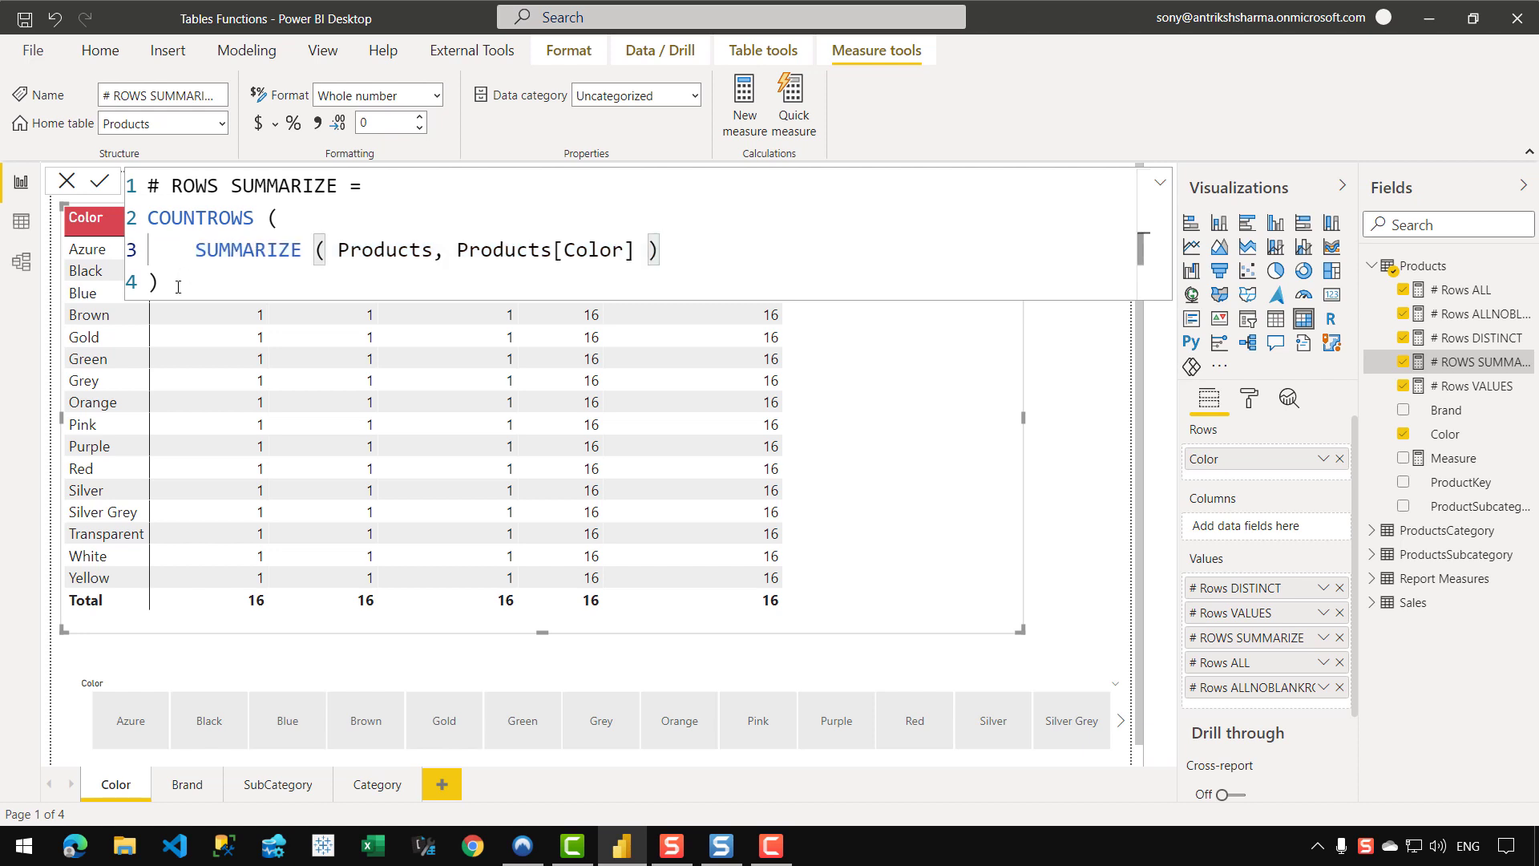
drag(198, 249, 680, 237)
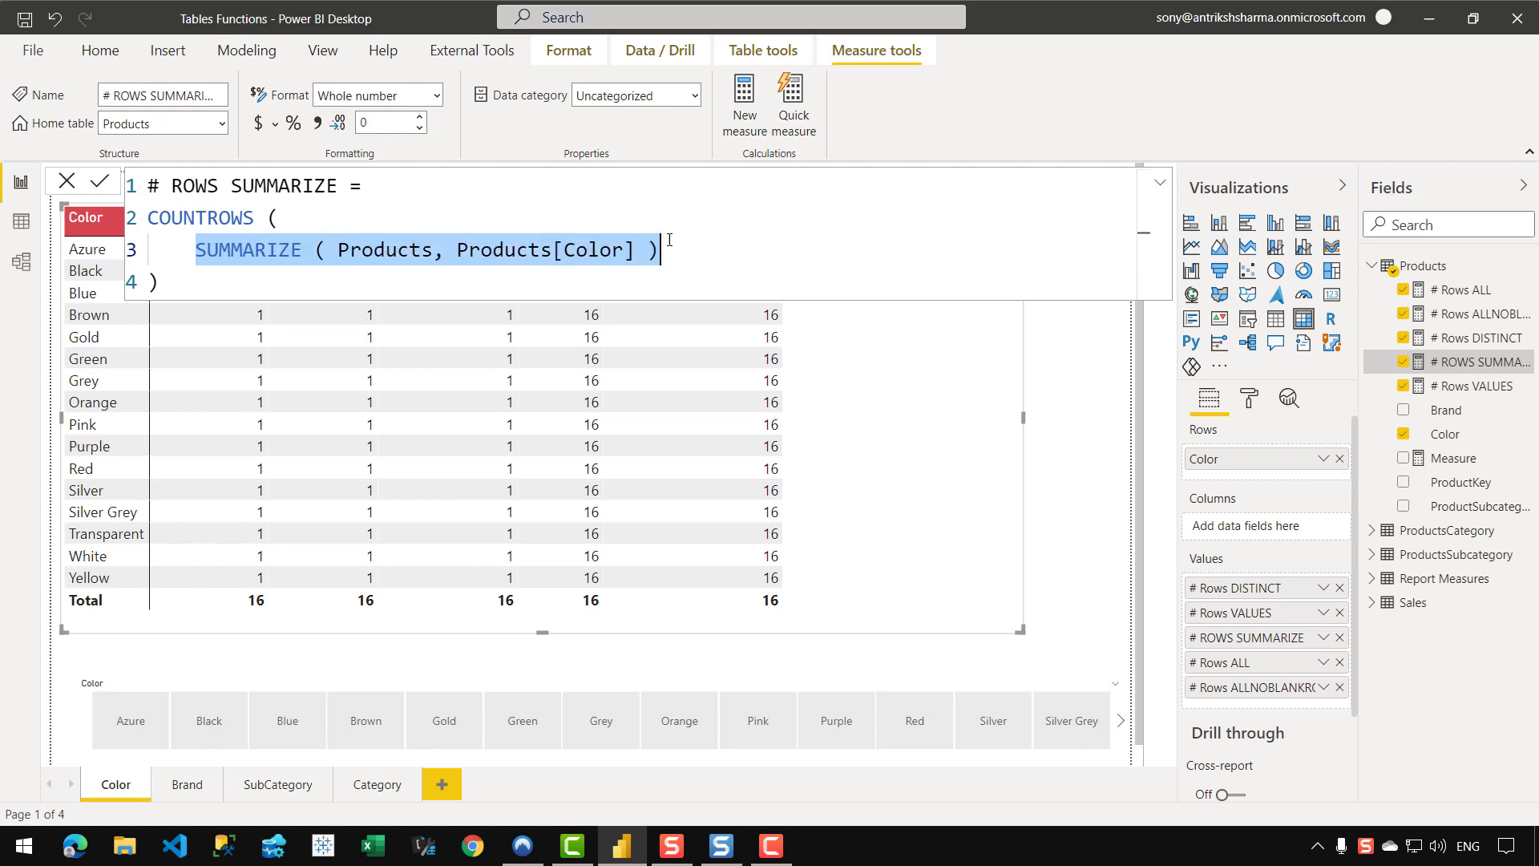
click(669, 239)
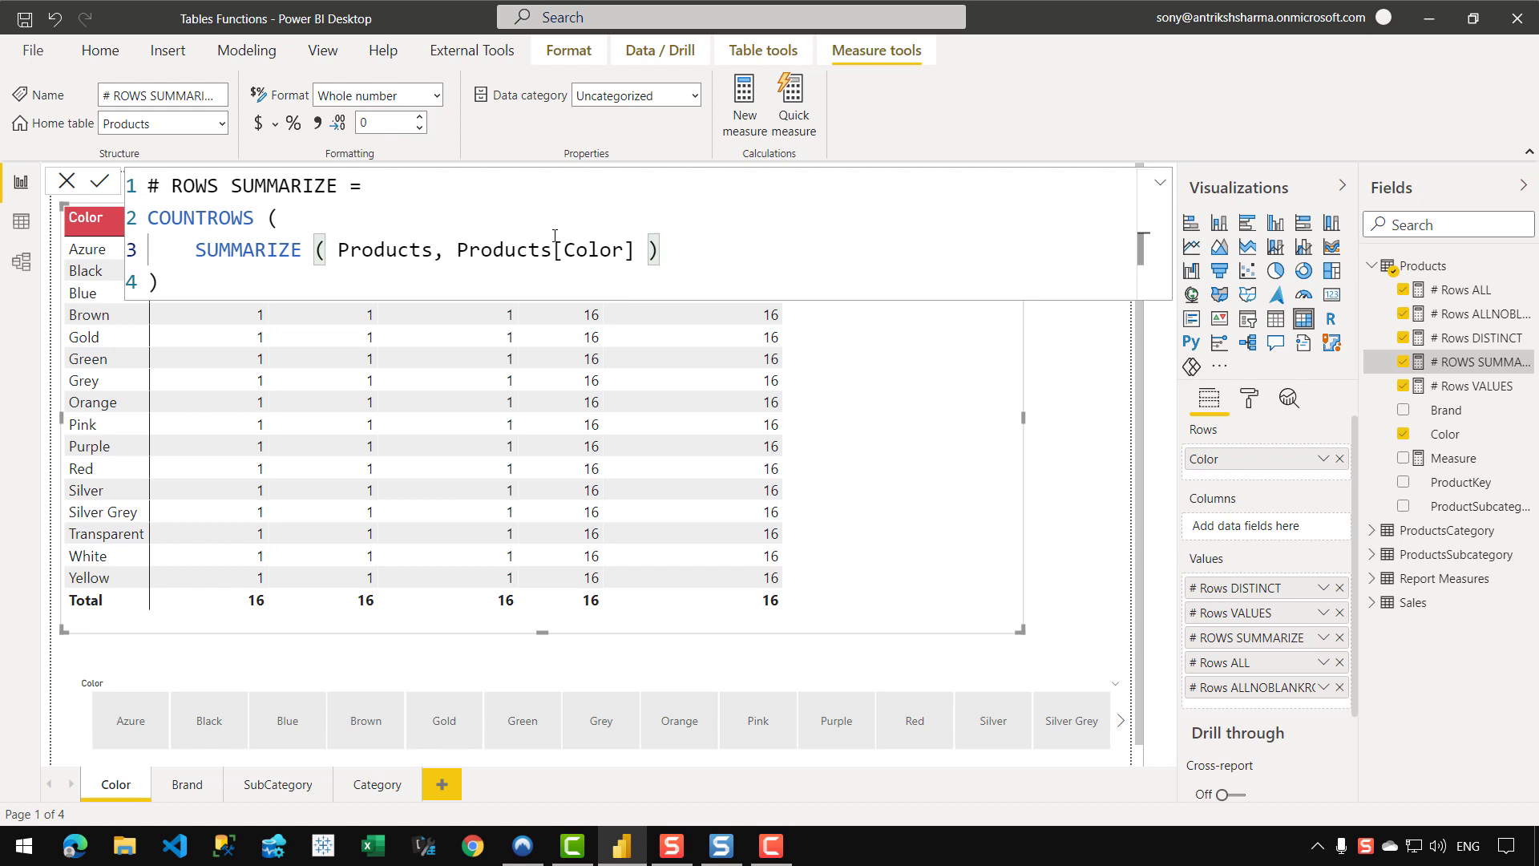
click(1160, 183)
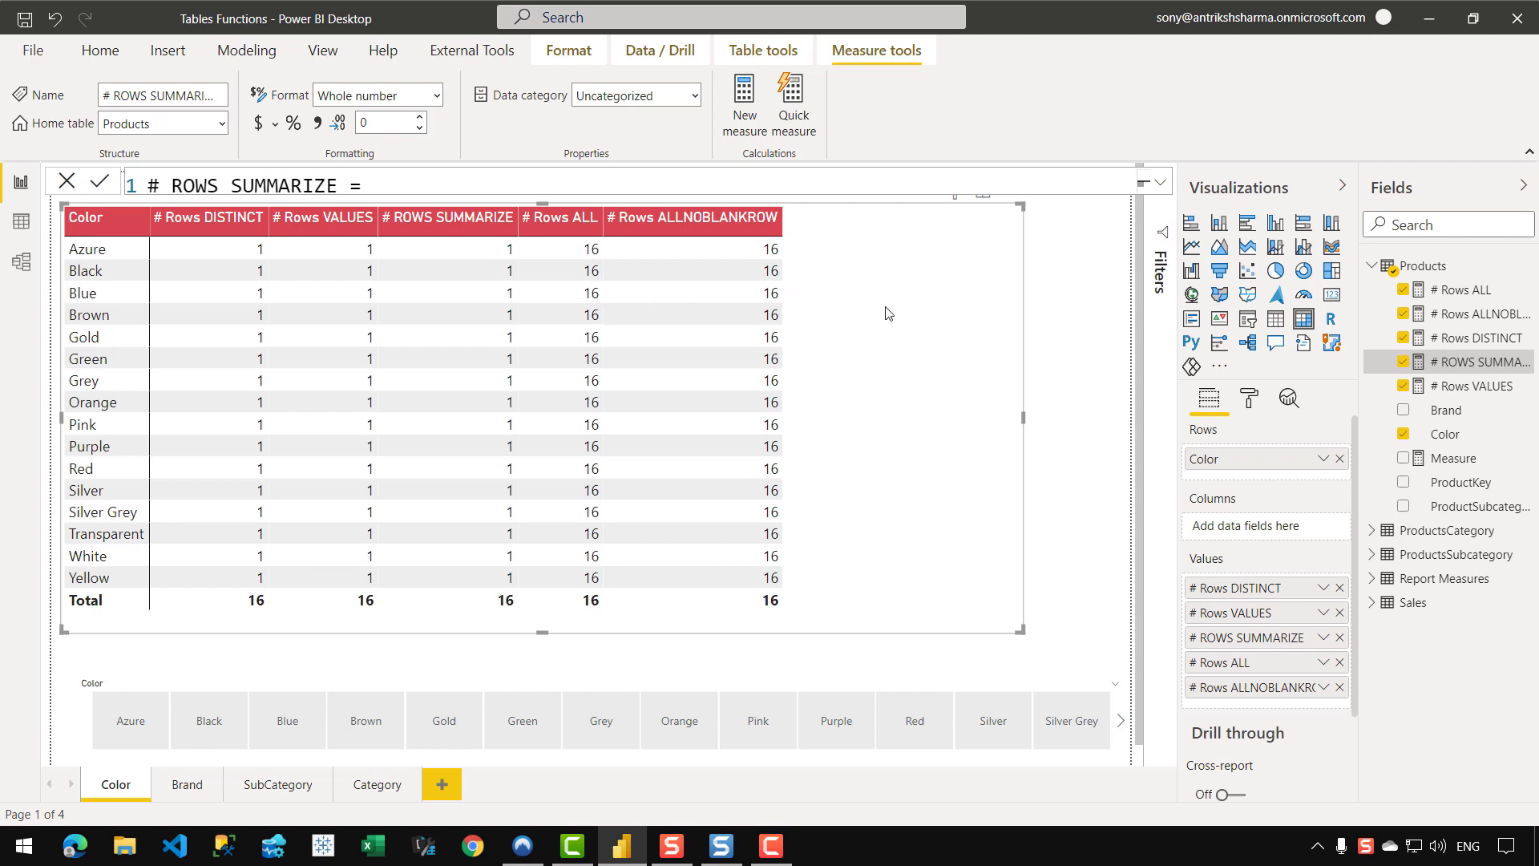
Create a new measure in the Products table and name it # Rows ALLSELECTED.
right_click(1463, 363)
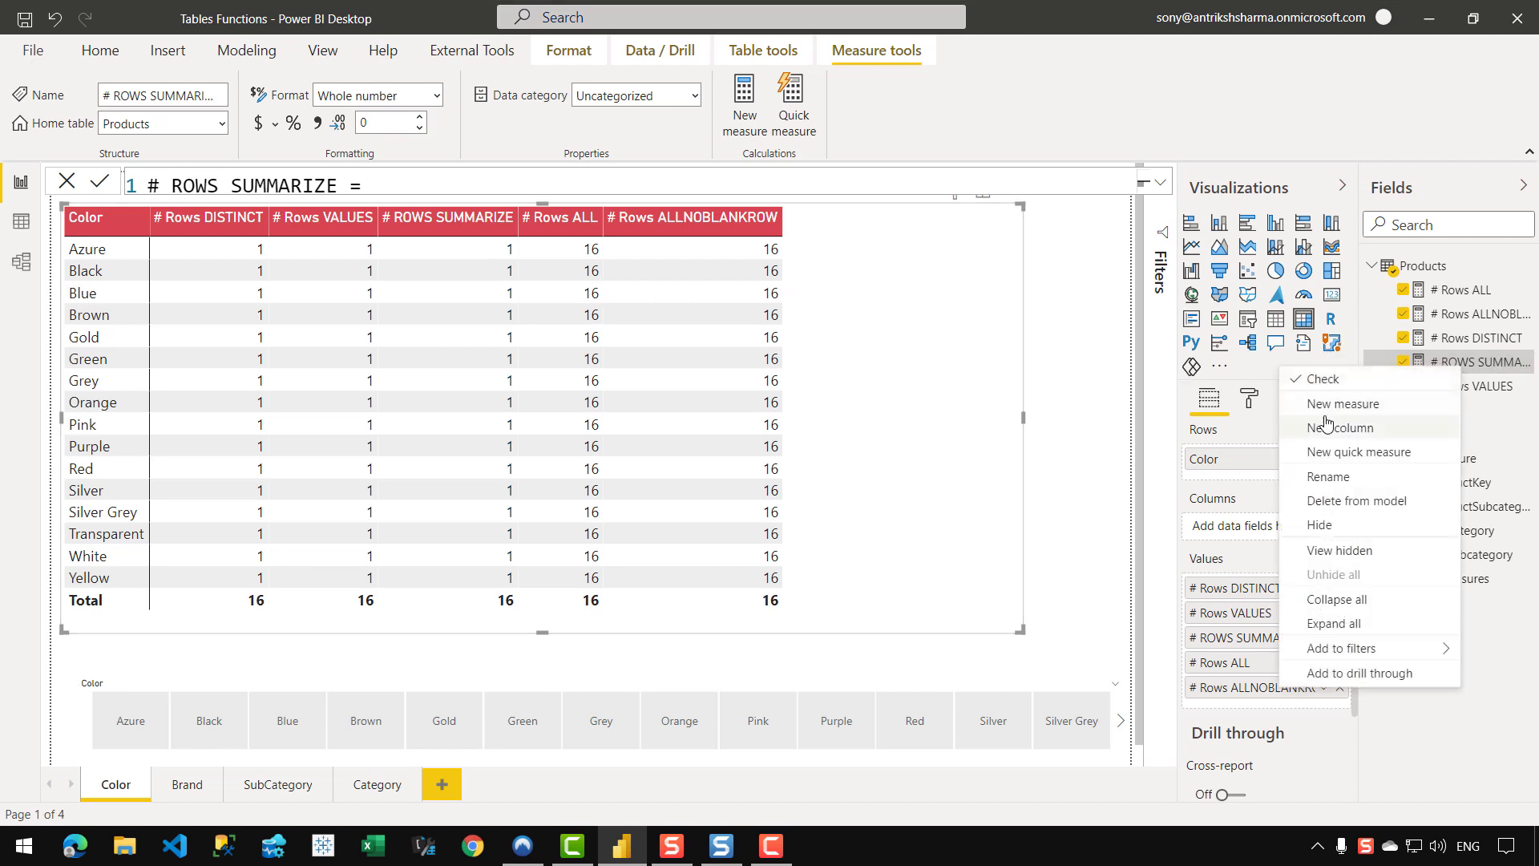
click(1327, 405)
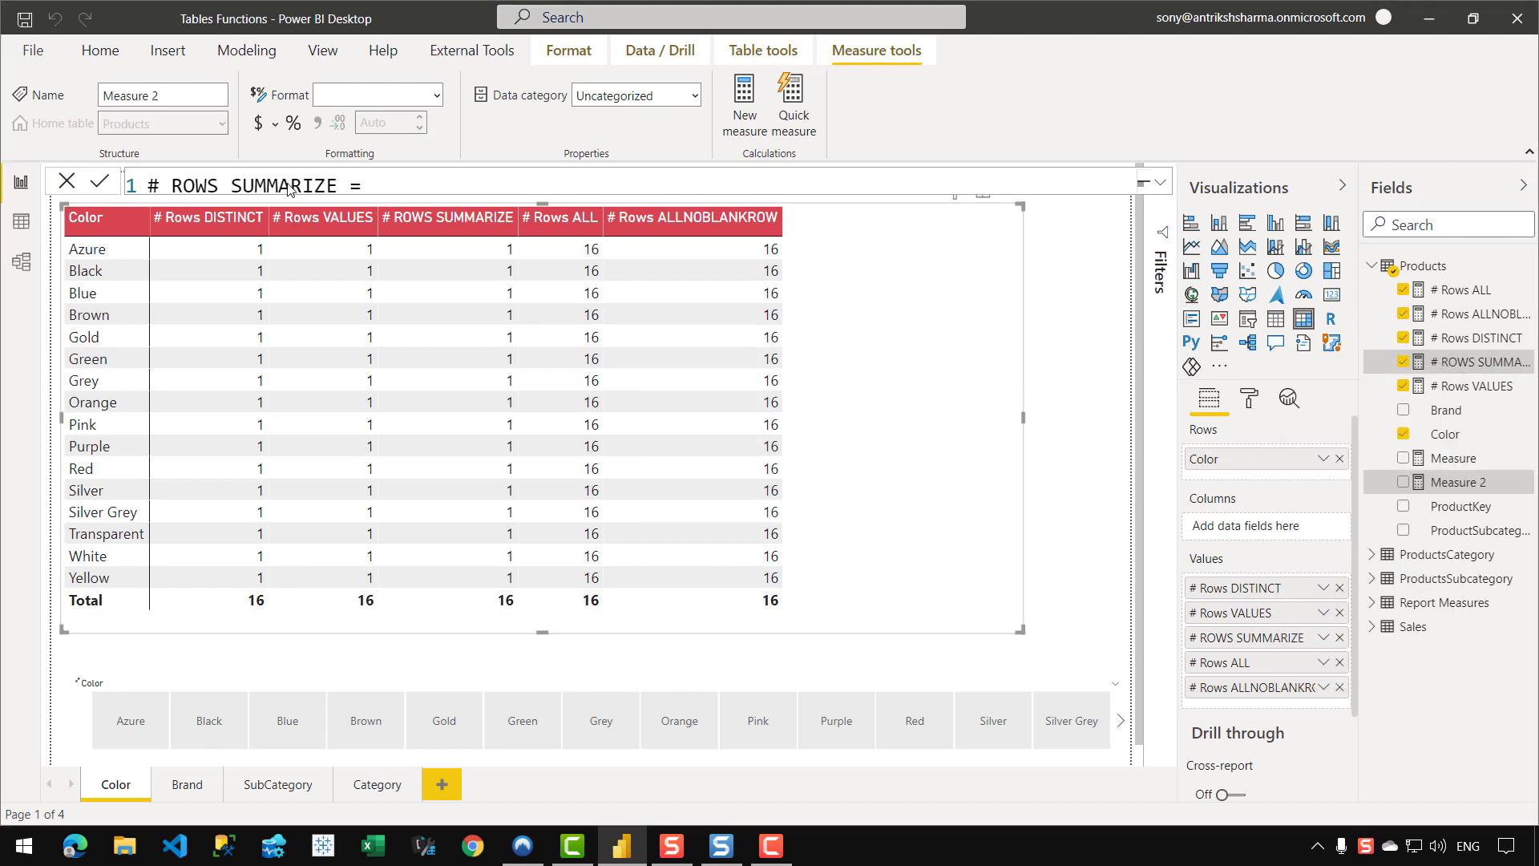
text(#)
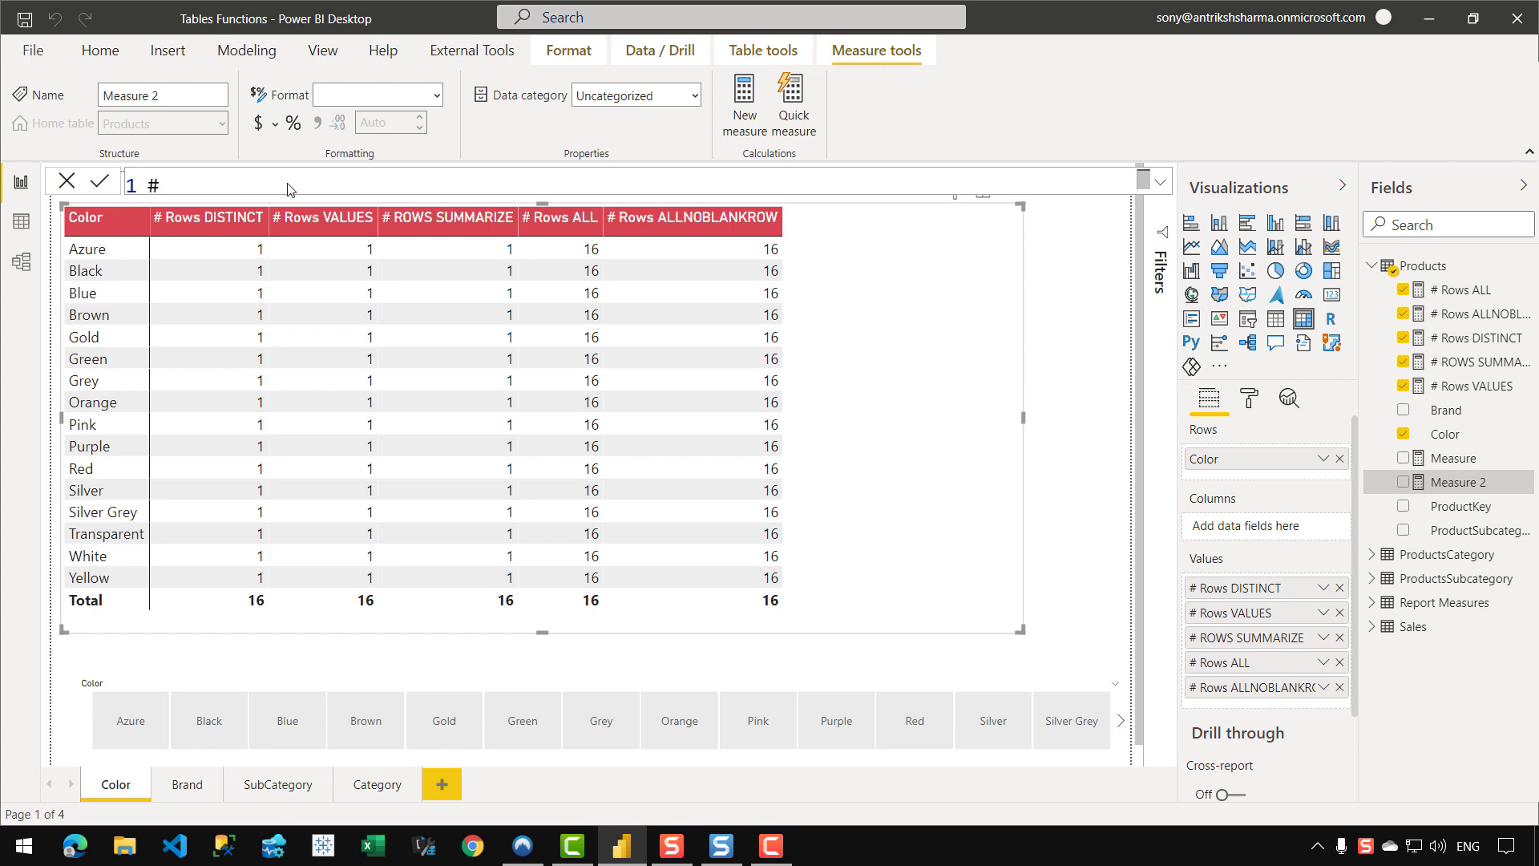
text( Rows ALLSELECTED )
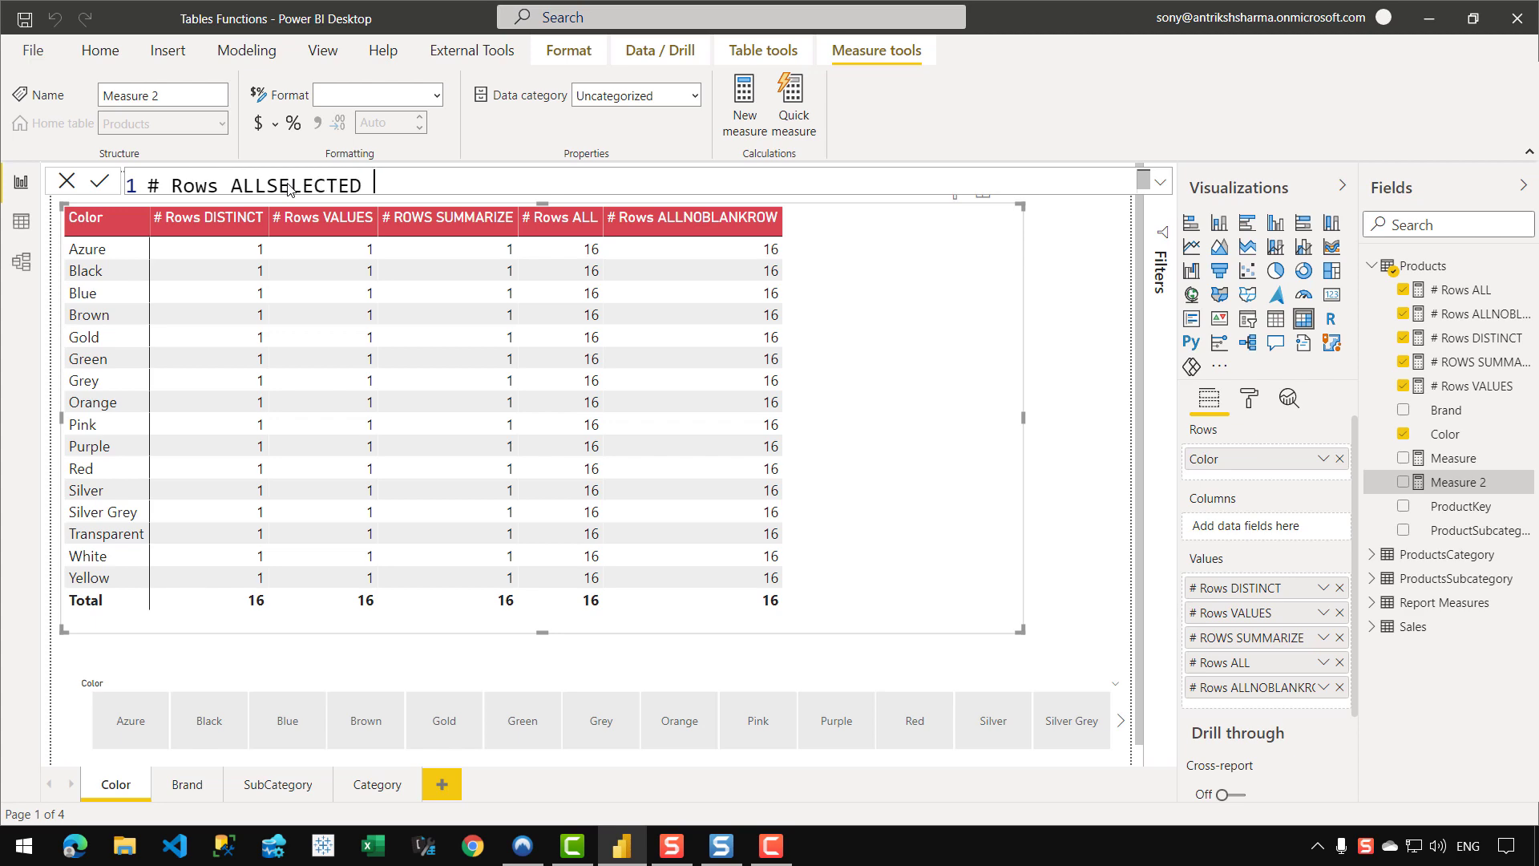
text(=)
Define the measure as COUNTROWS ( ALLSELECTED ( Products[Color] ) ) and commit the formula.
key(shift+Return)
text(COUNTROWS ()
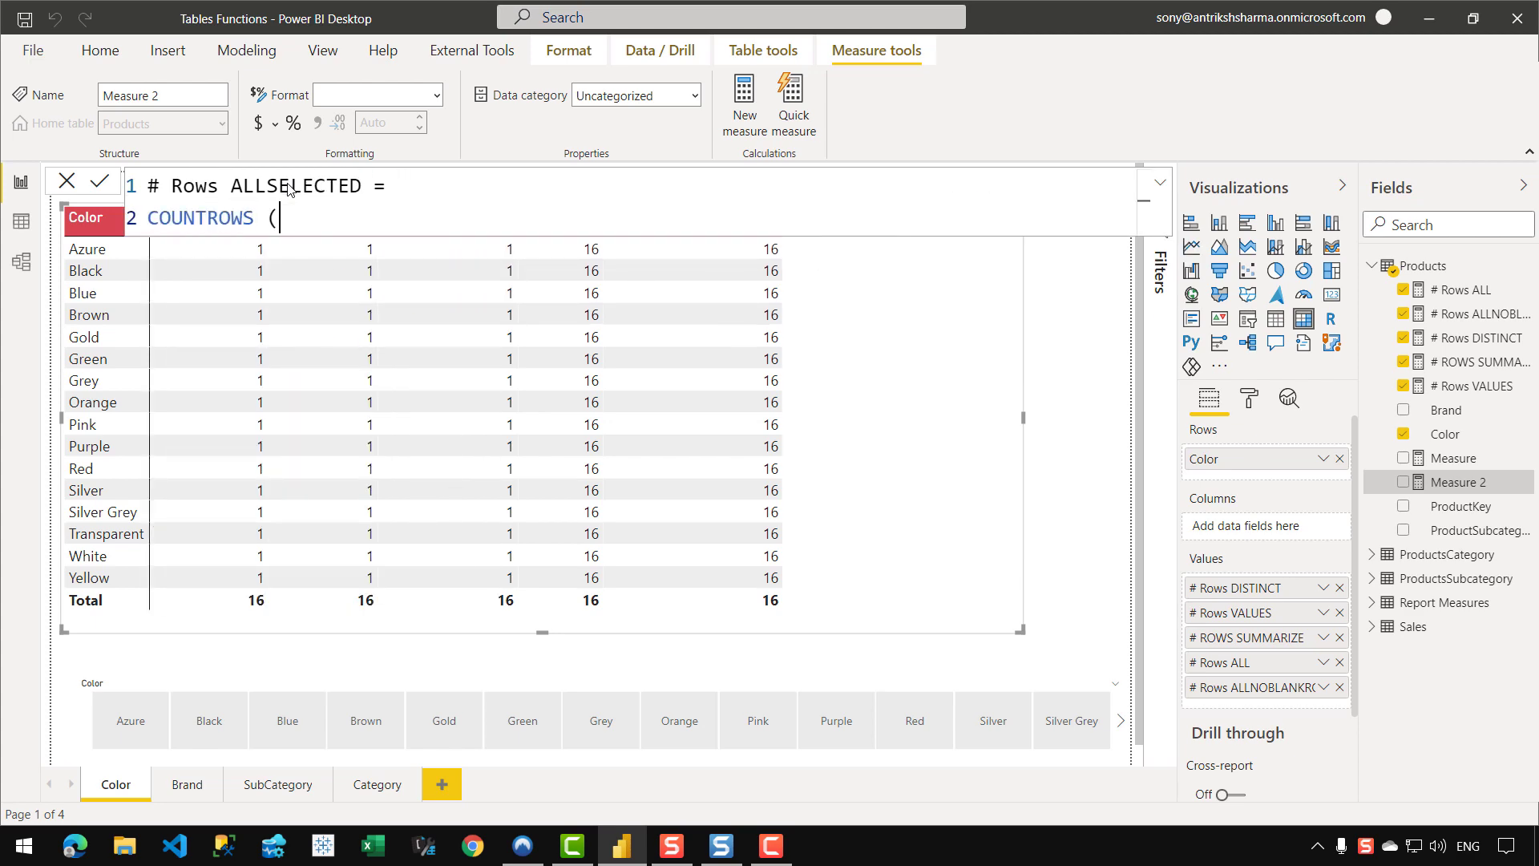
key(shift+Return)
text(ALLSELECTED)
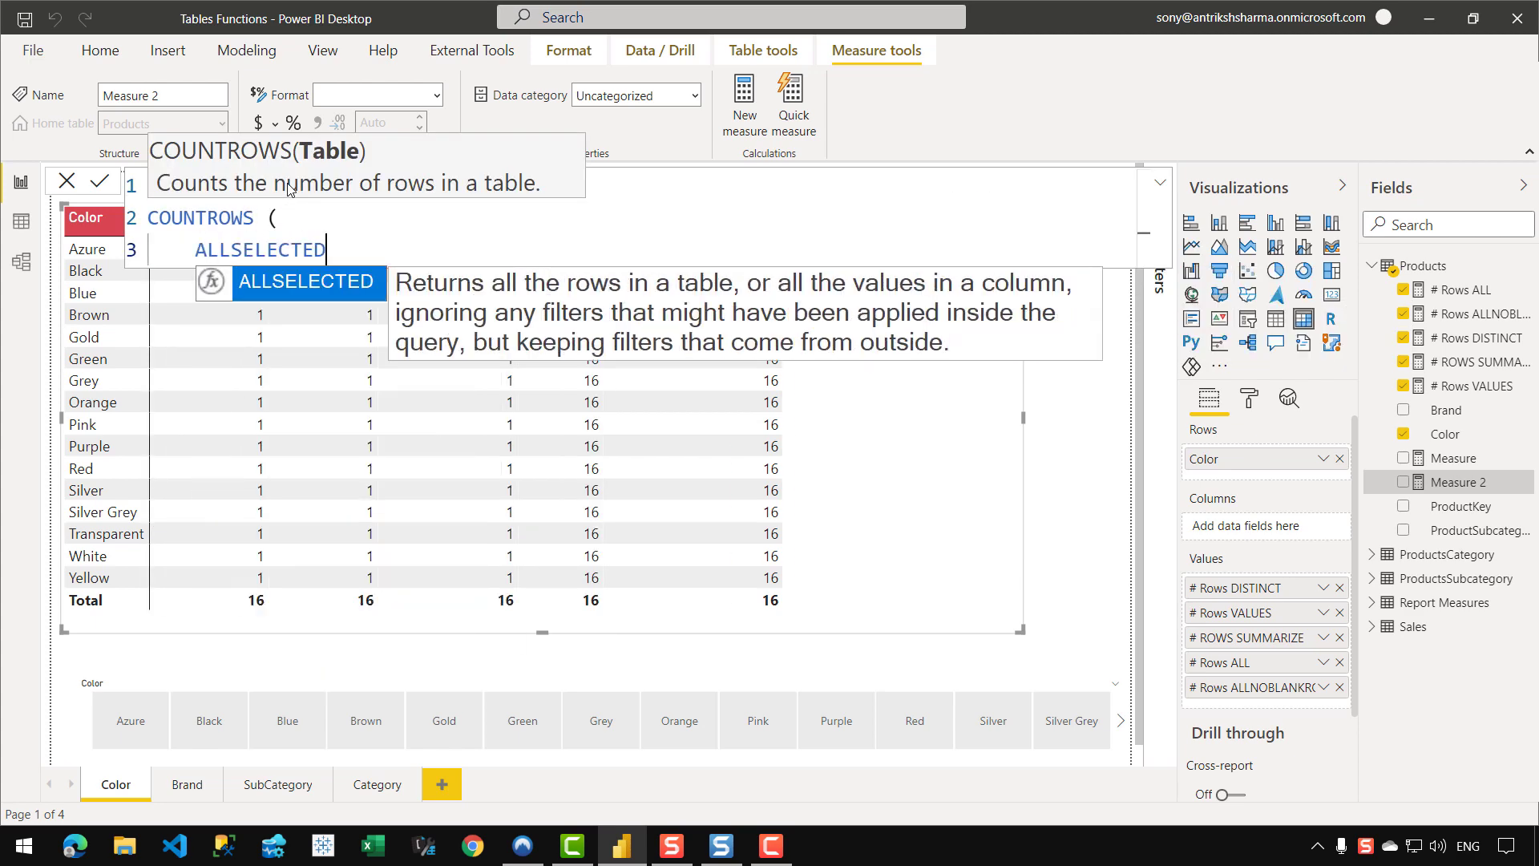
text( ( ProductsC)
key(BackSpace)
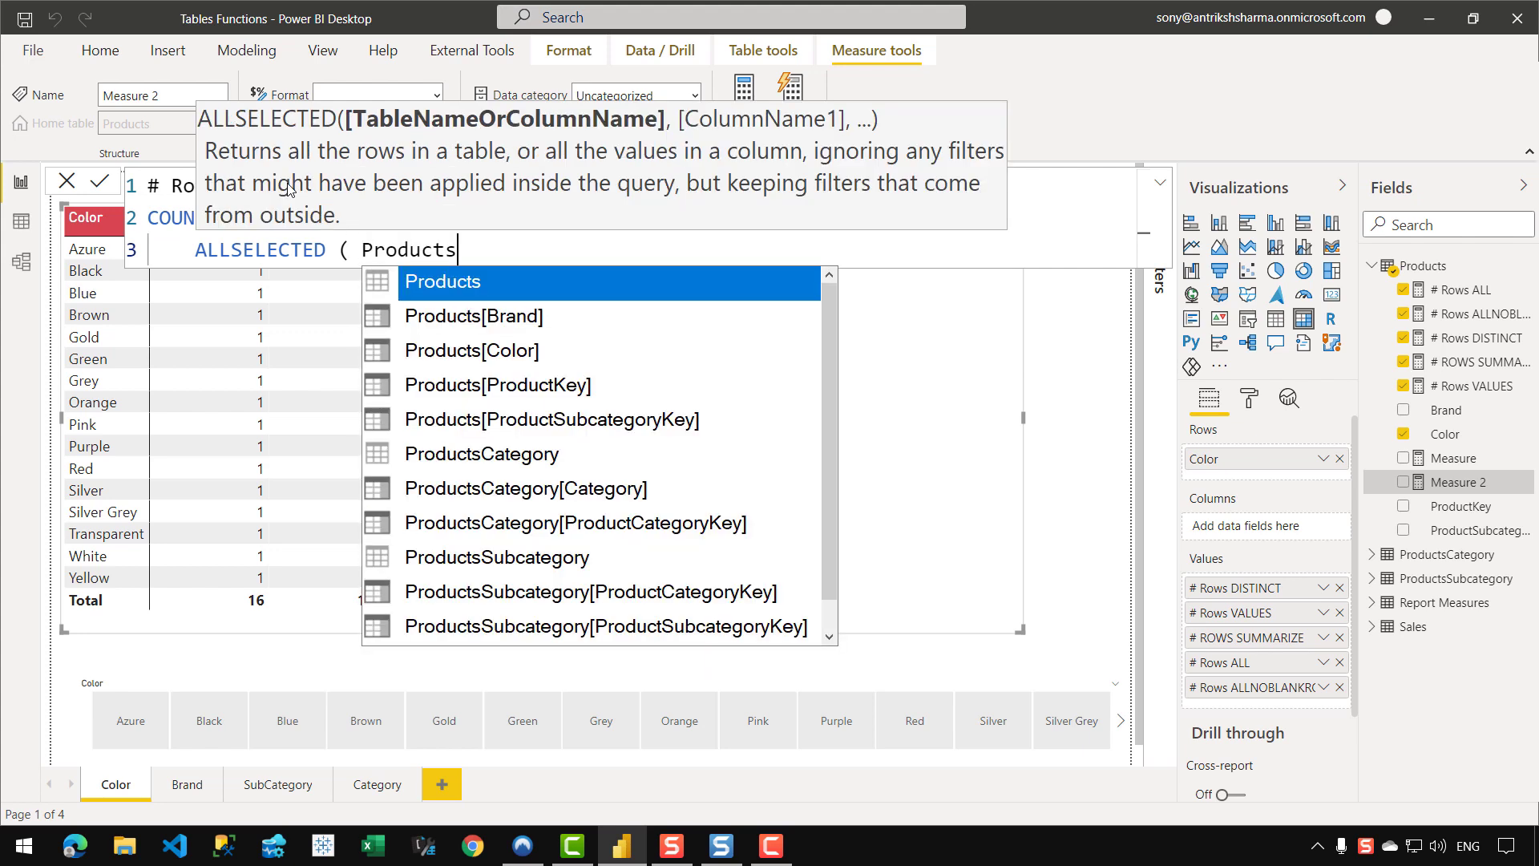
text([Color] ))
key(shift+Return)
text())
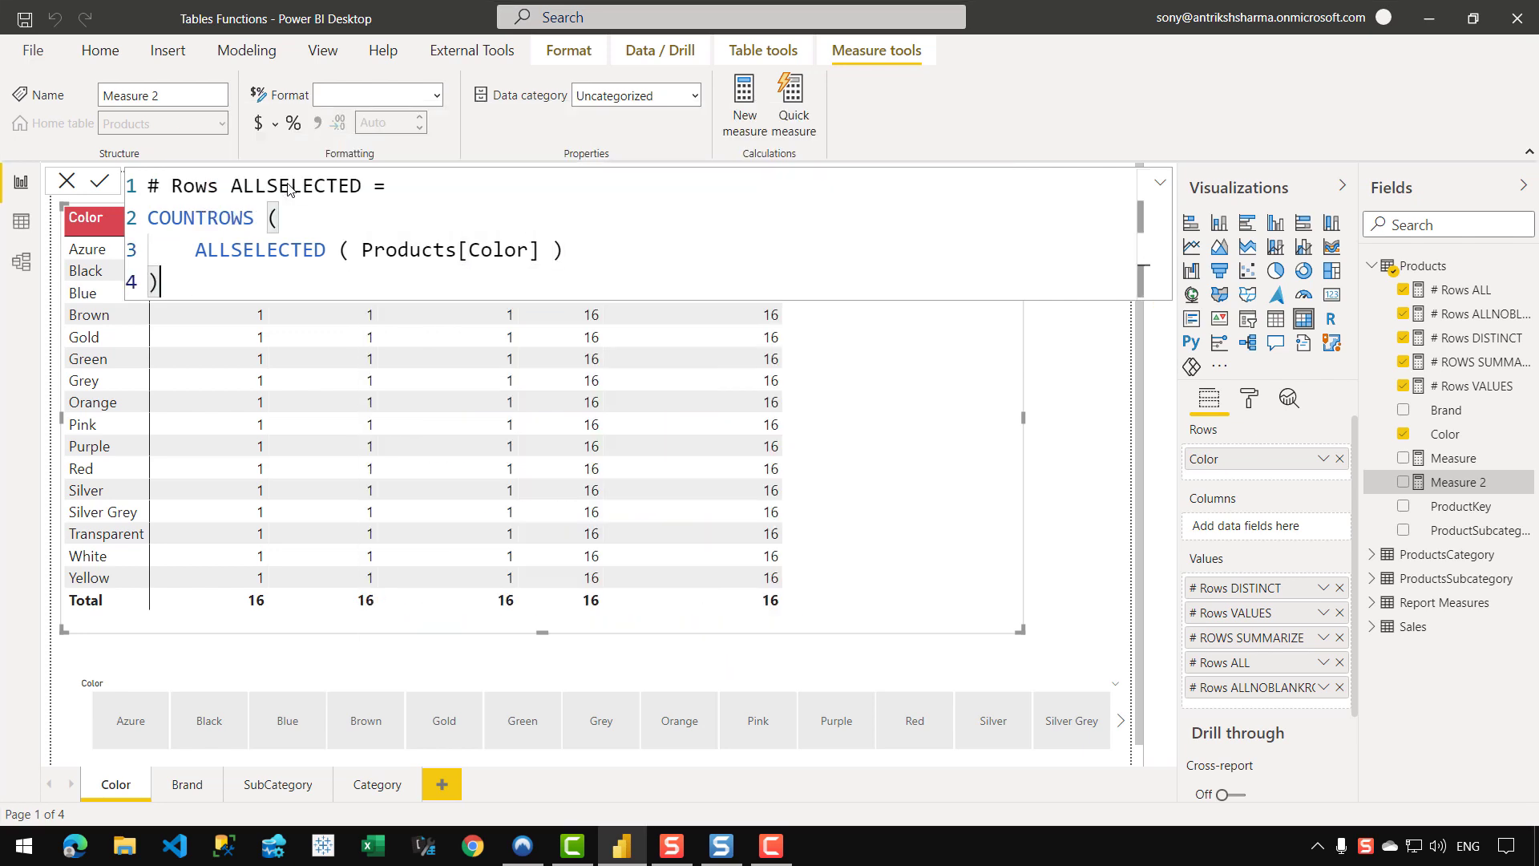
key(Return)
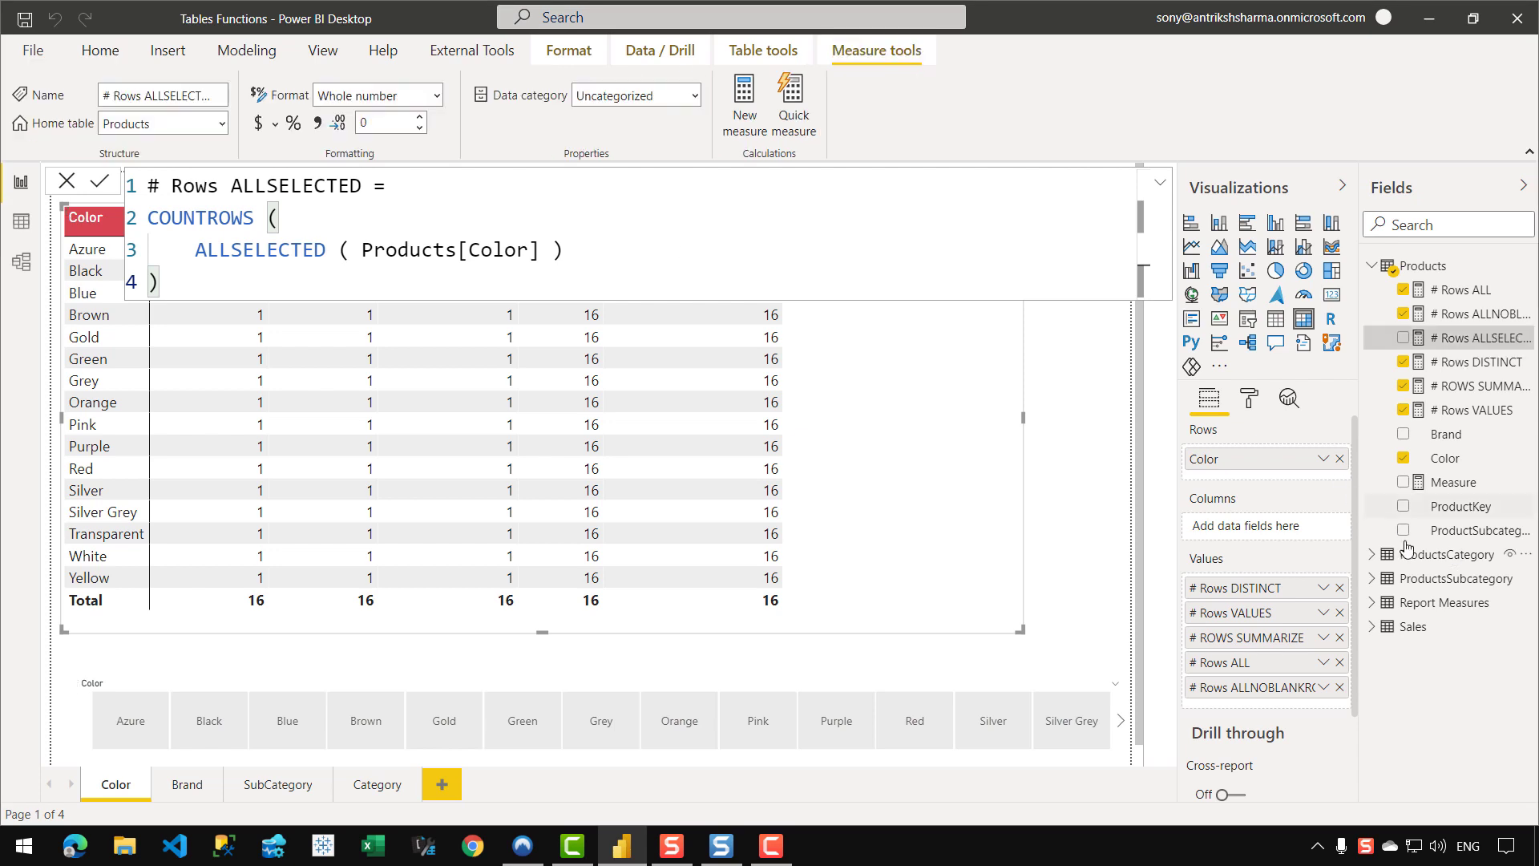
Add # Rows ALLSELECTED to the Color matrix and move the Color slicer up to sit just beneath the matrix.
click(1402, 337)
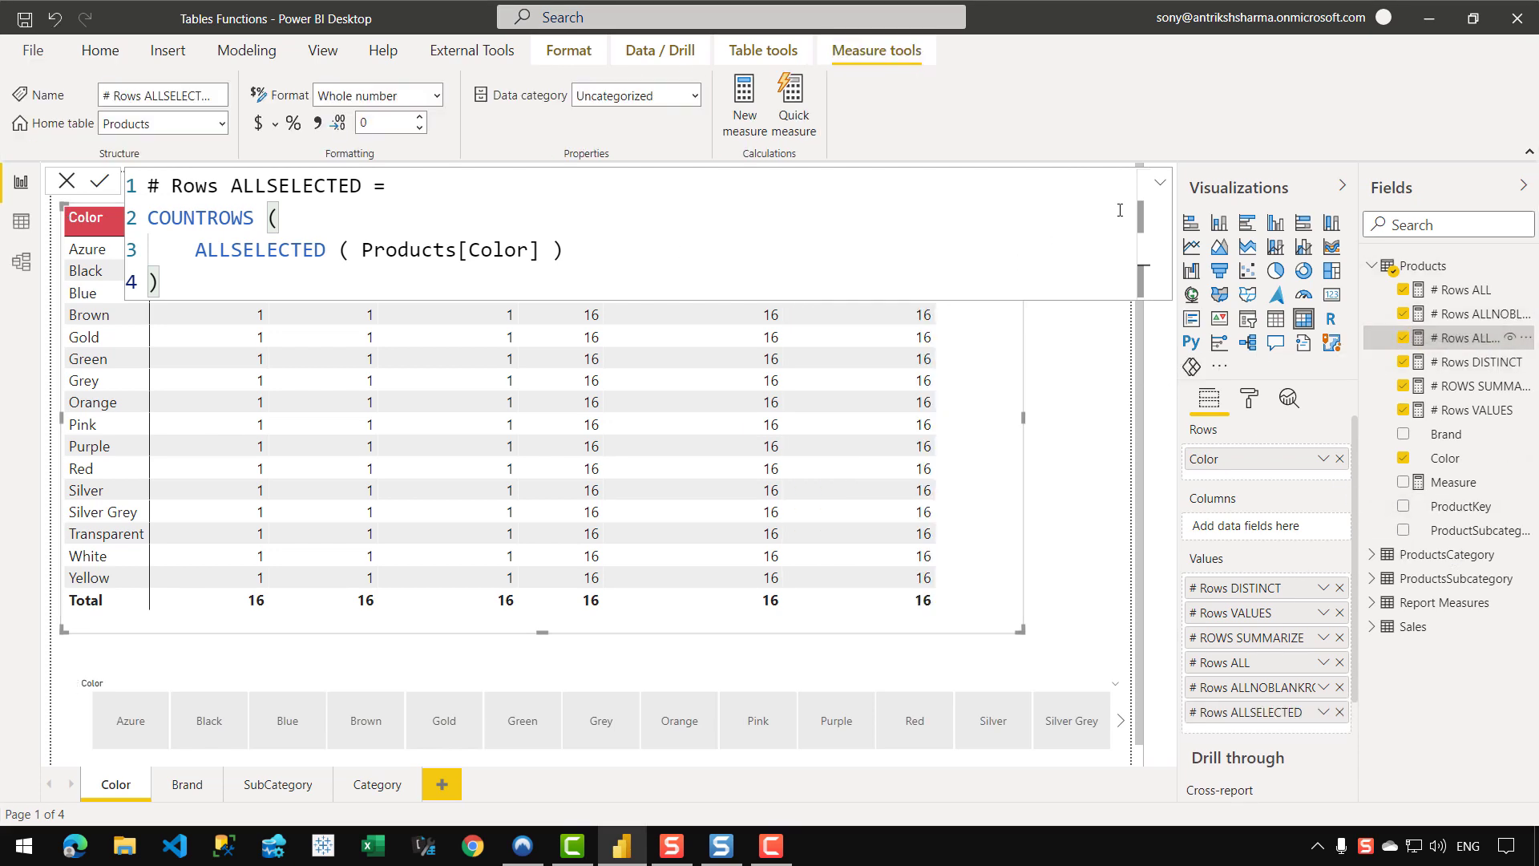
click(1160, 183)
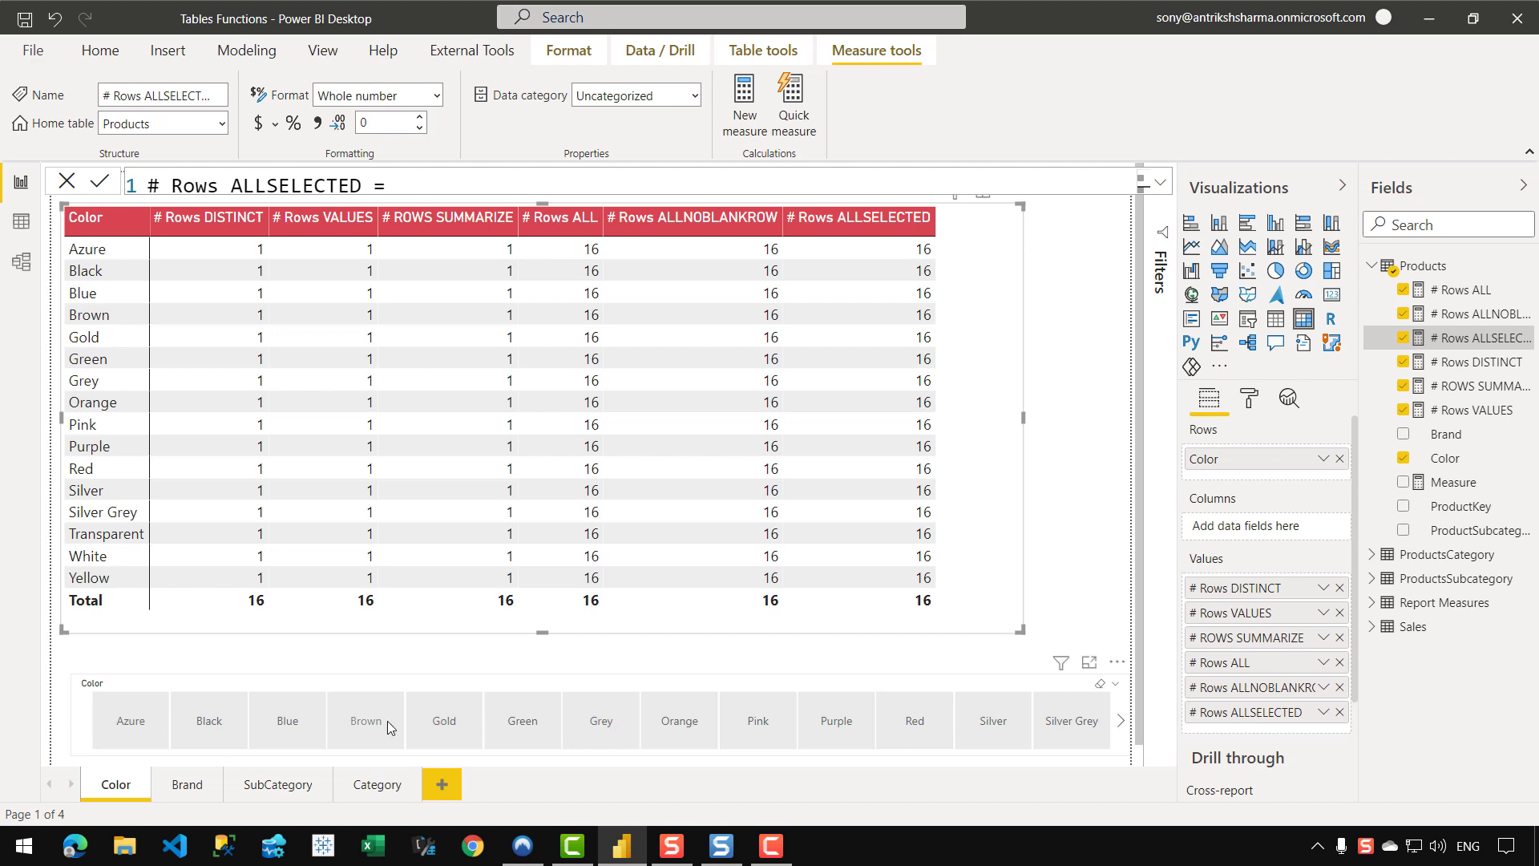
click(412, 663)
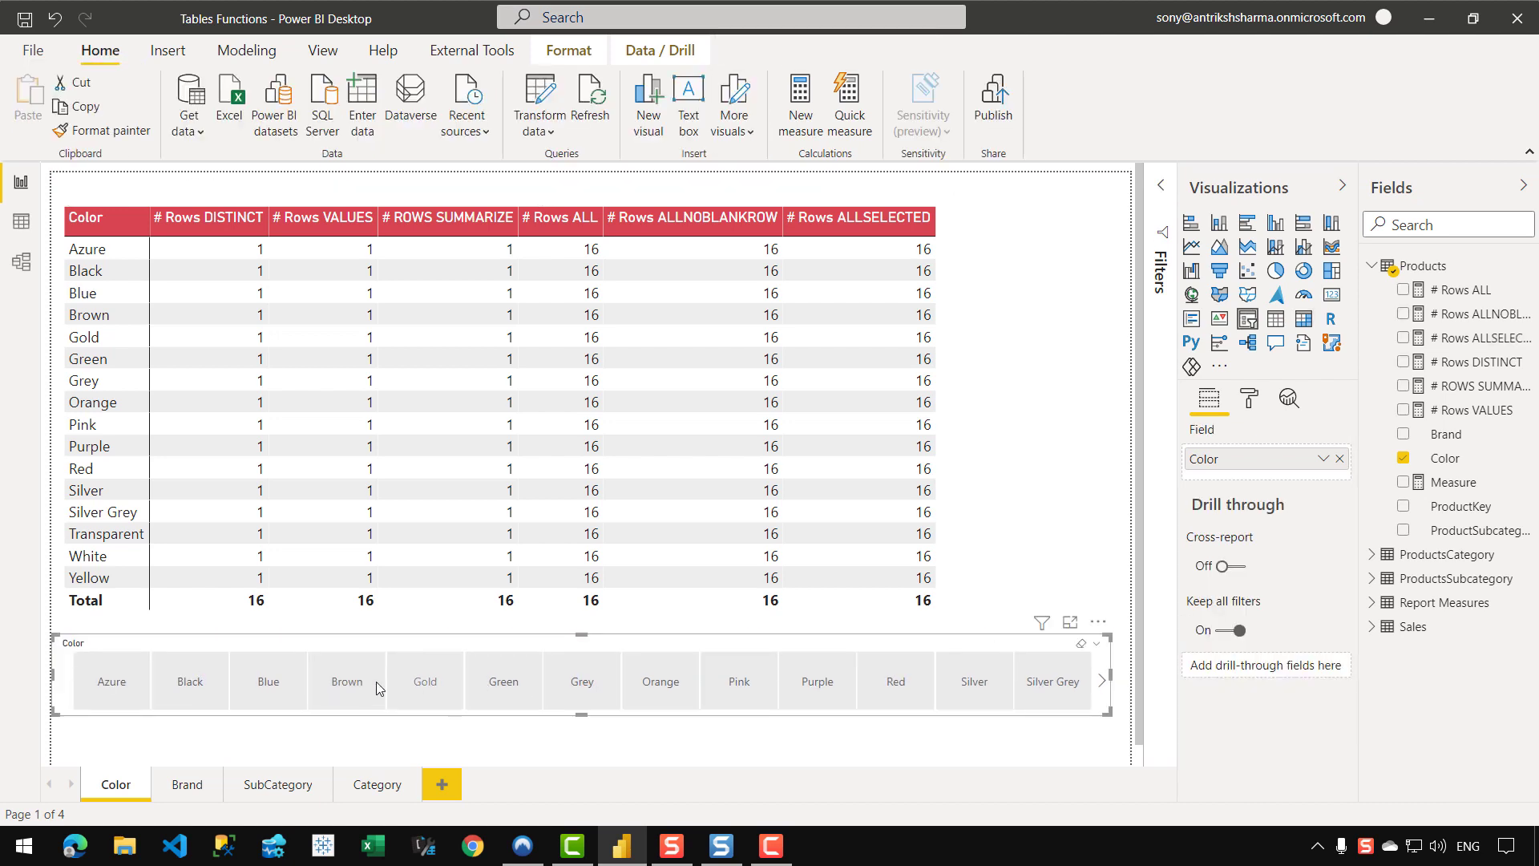
Filter the Color slicer to Gold, Green, Grey, Orange, Pink and Purple, compare # Rows ALLSELECTED with the other measures, and clear the slicer.
click(425, 681)
ctrl+click(503, 681)
ctrl+click(660, 682)
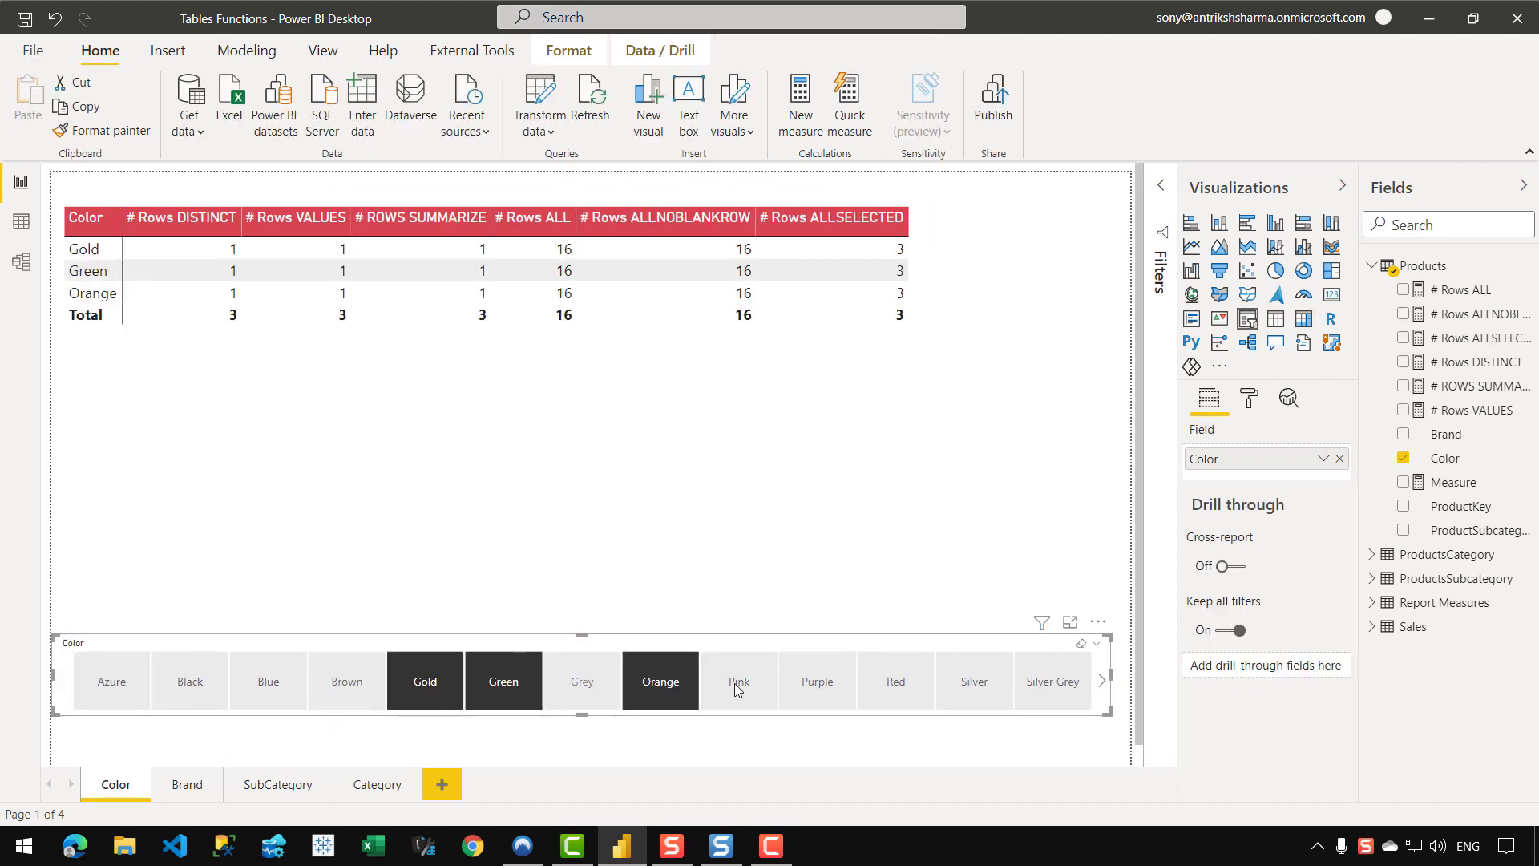
ctrl+click(581, 681)
ctrl+click(739, 681)
ctrl+click(818, 681)
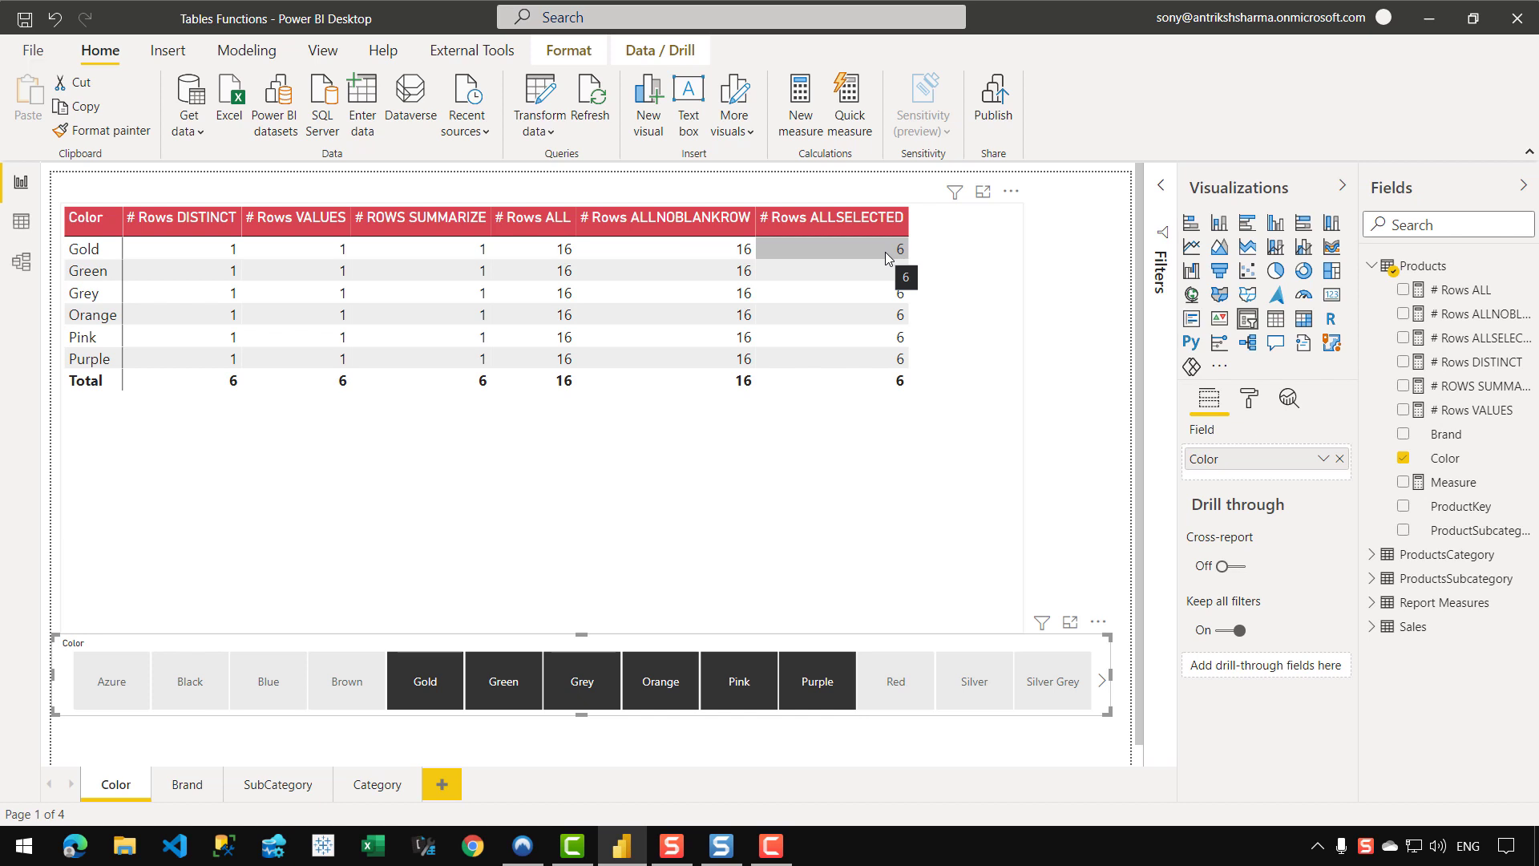
click(1081, 647)
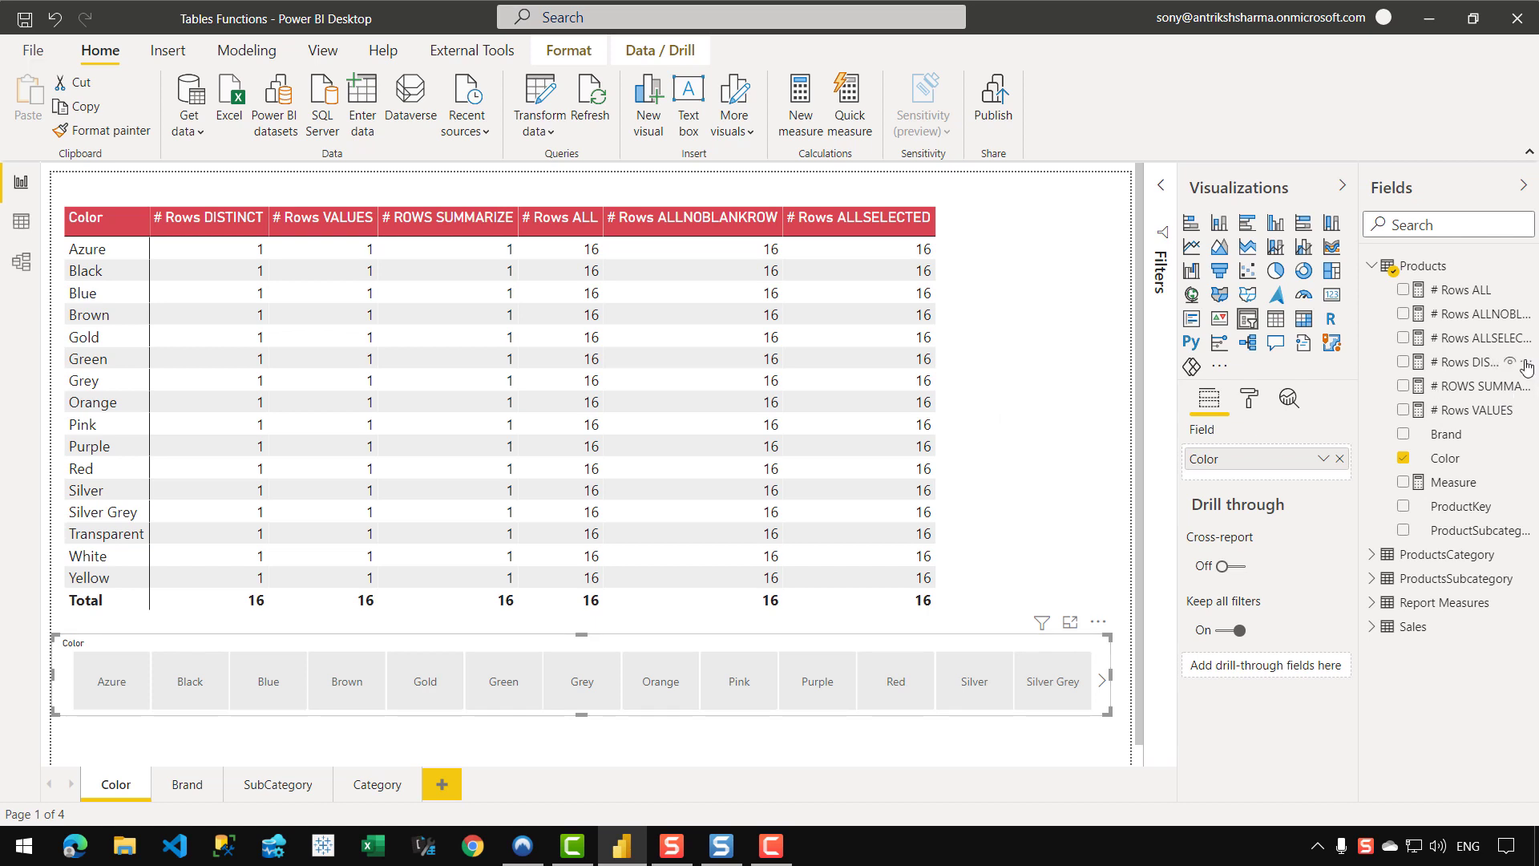
Create another new measure in the Products table and name it # Rows ALLEXCEPT.
right_click(1442, 367)
click(1306, 403)
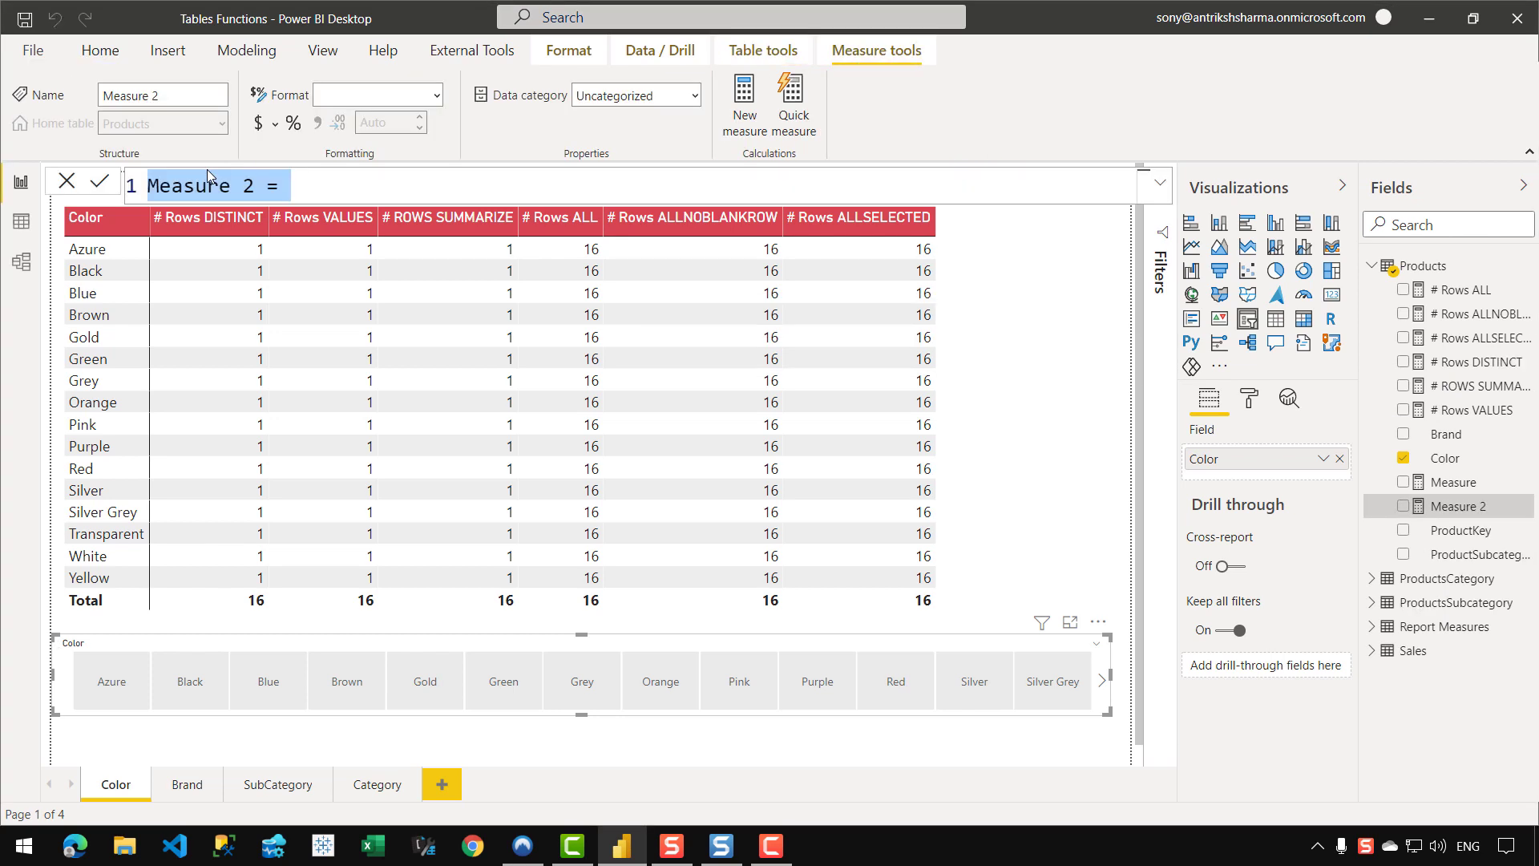
text(# Rows )
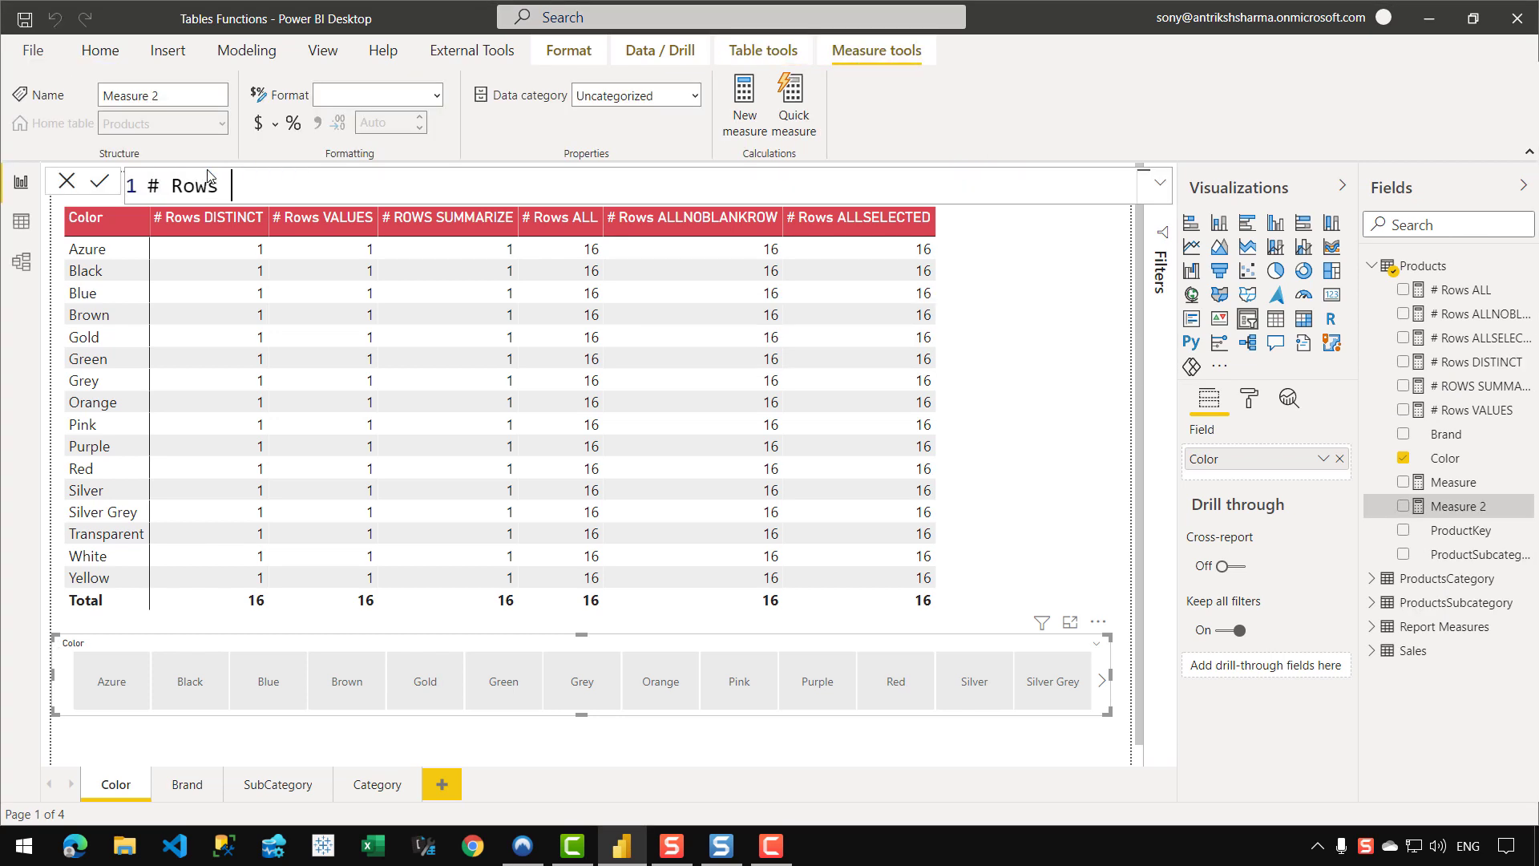
text(ALLEXCEPT =)
key(Return)
Start the formula with COUNTROWS around an ALLEXCEPT function that takes the Products table as its first argument.
text(COUNTROWS ()
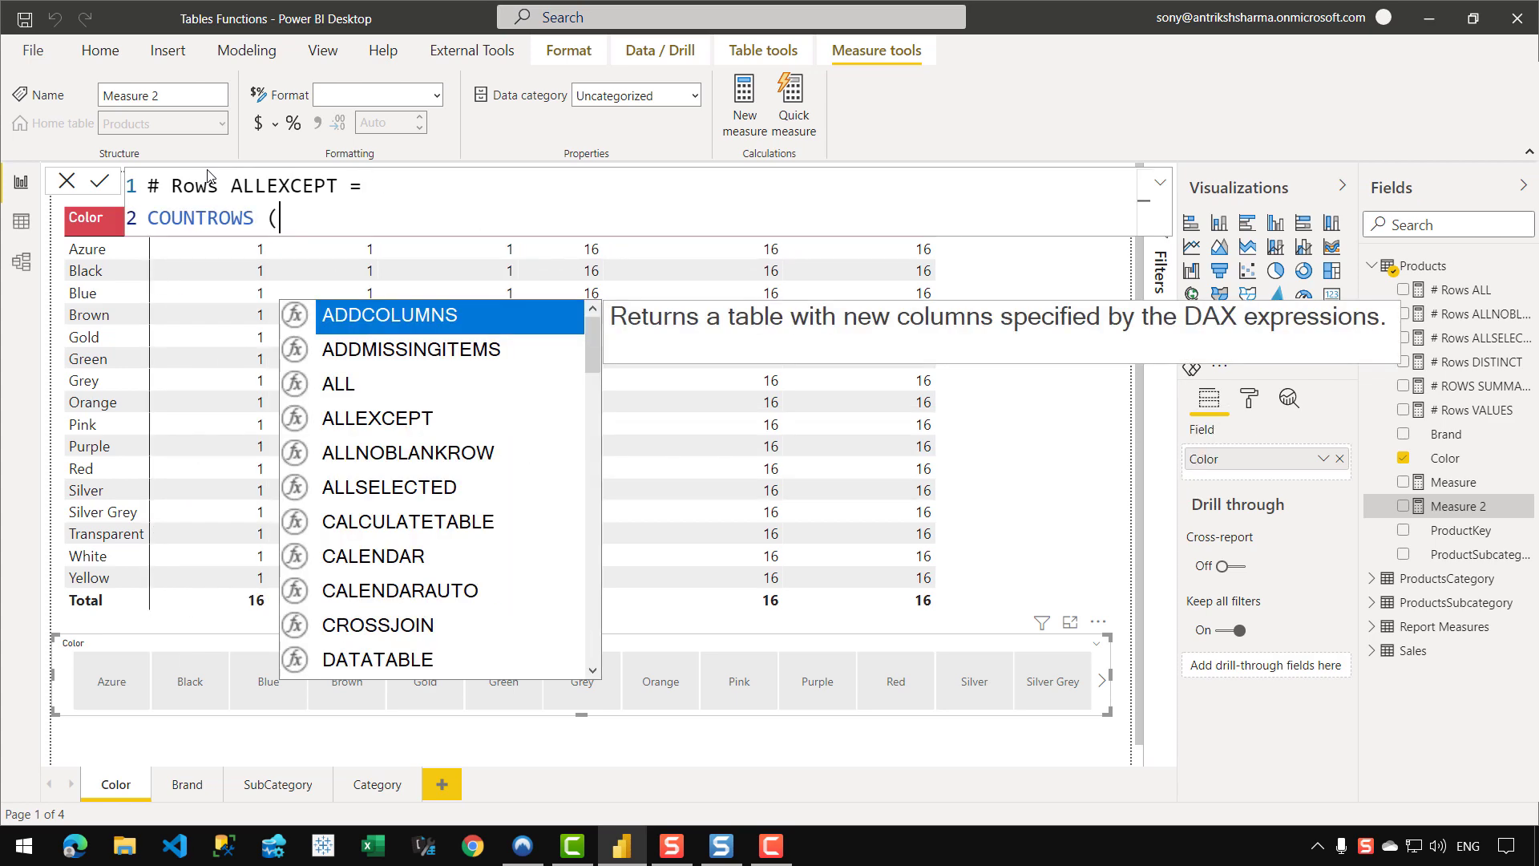
key(shift+Return)
text(ALLE)
key(Tab)
text(()
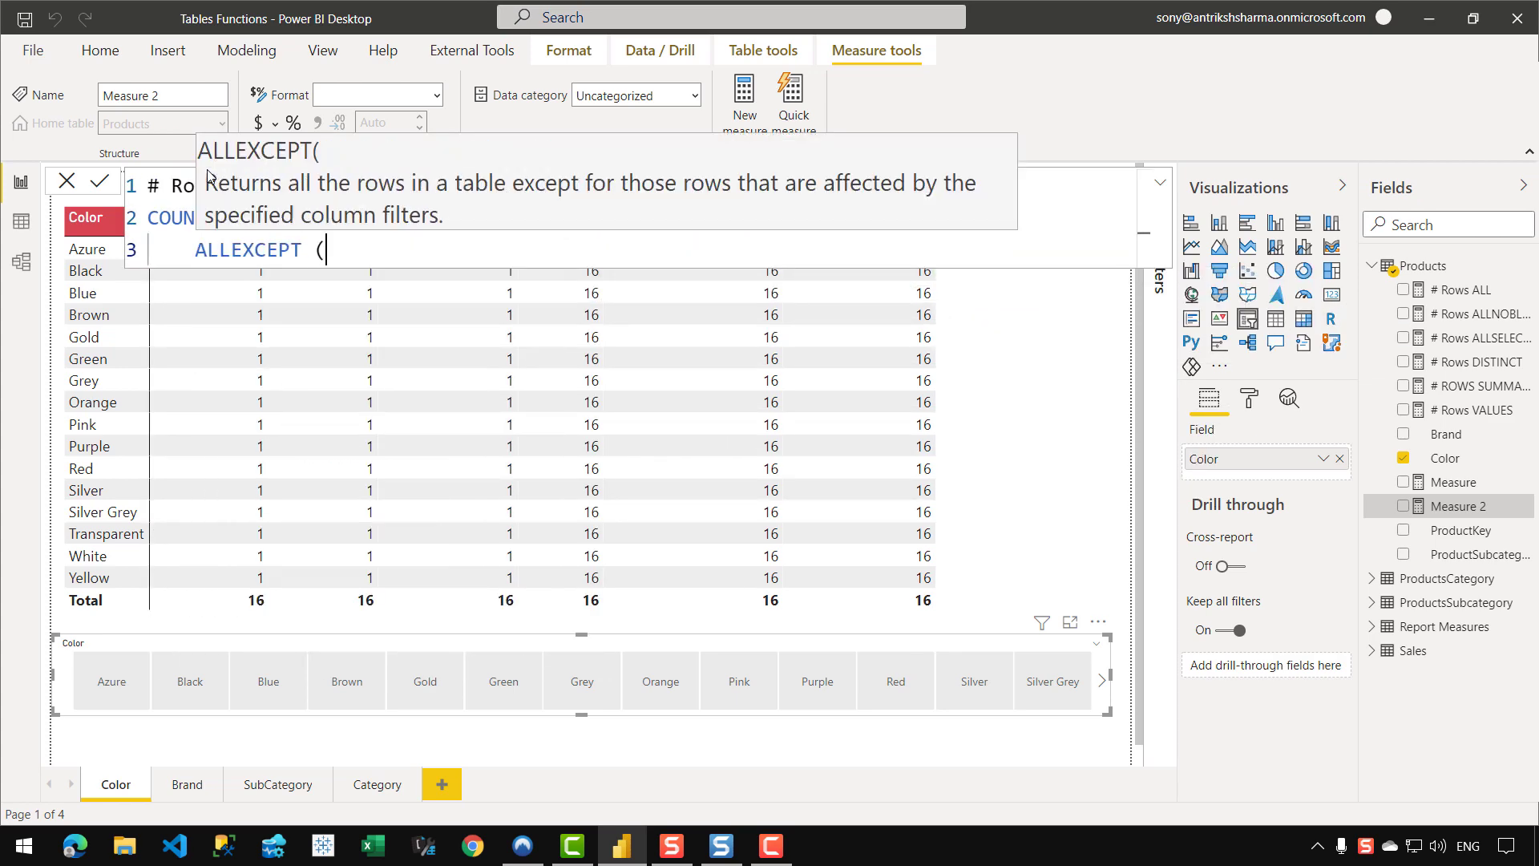
key(shift+Return)
text(PR)
key(Tab)
text(,)
key(shift+Return)
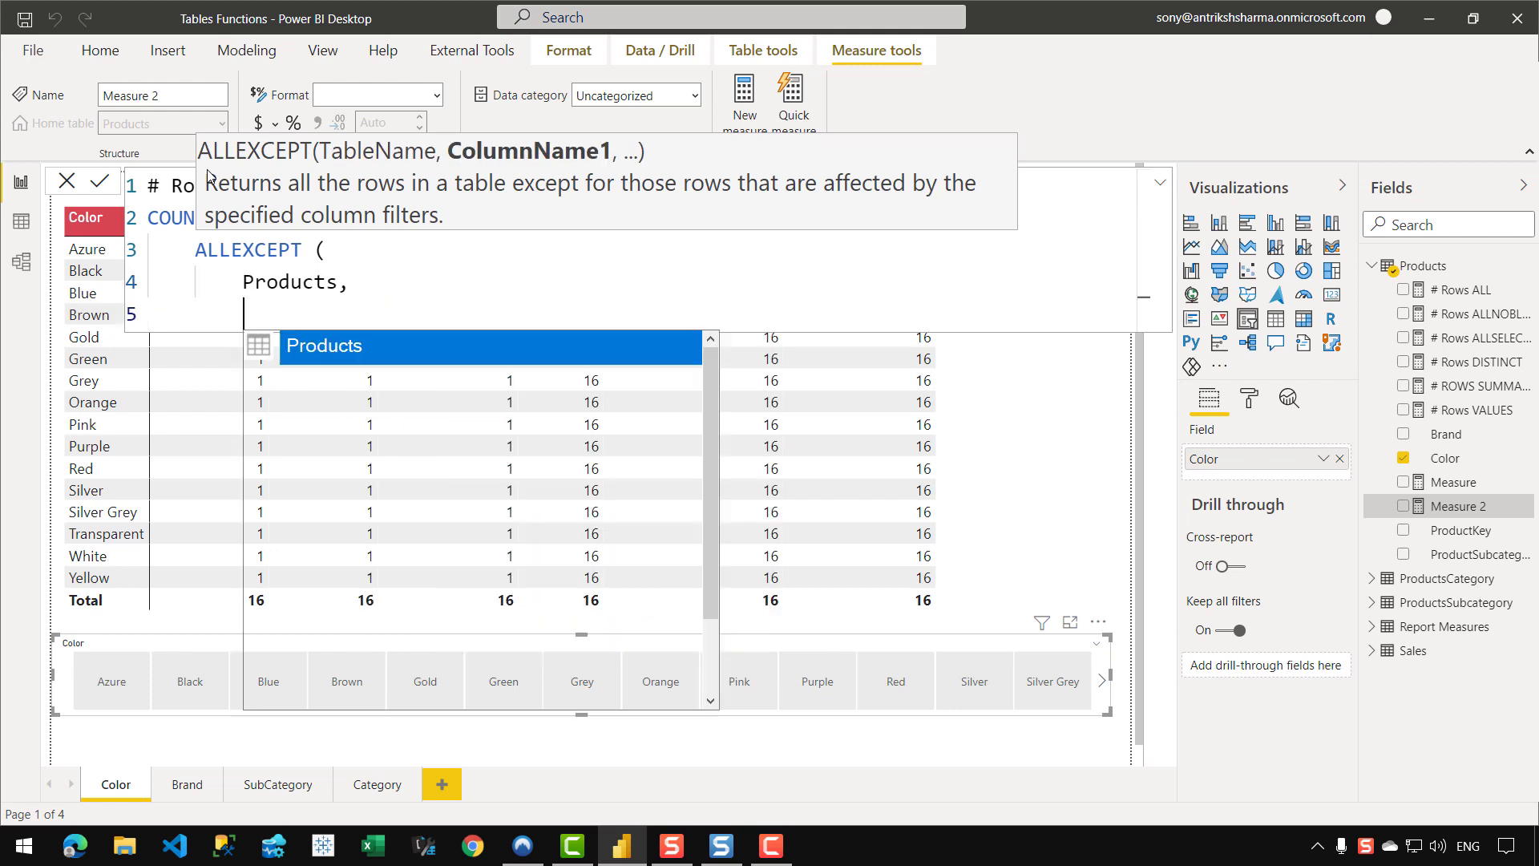
Add Products[Brand], Products[ProductKey] and Products[ProductSubcategoryKey] as the ALLEXCEPT columns and close both functions' parentheses.
key(Tab)
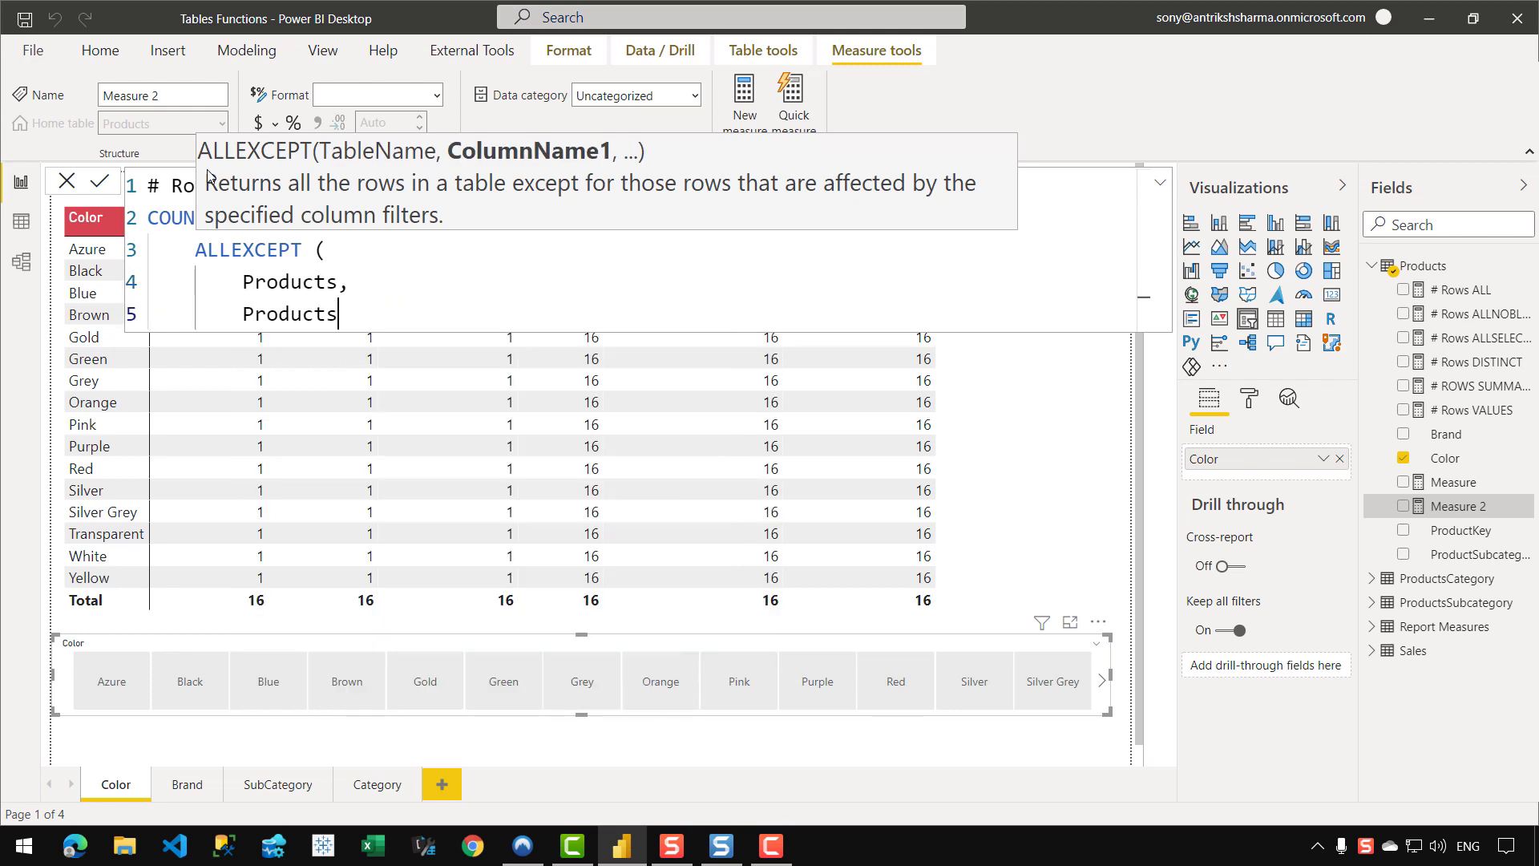
key(BackSpace)
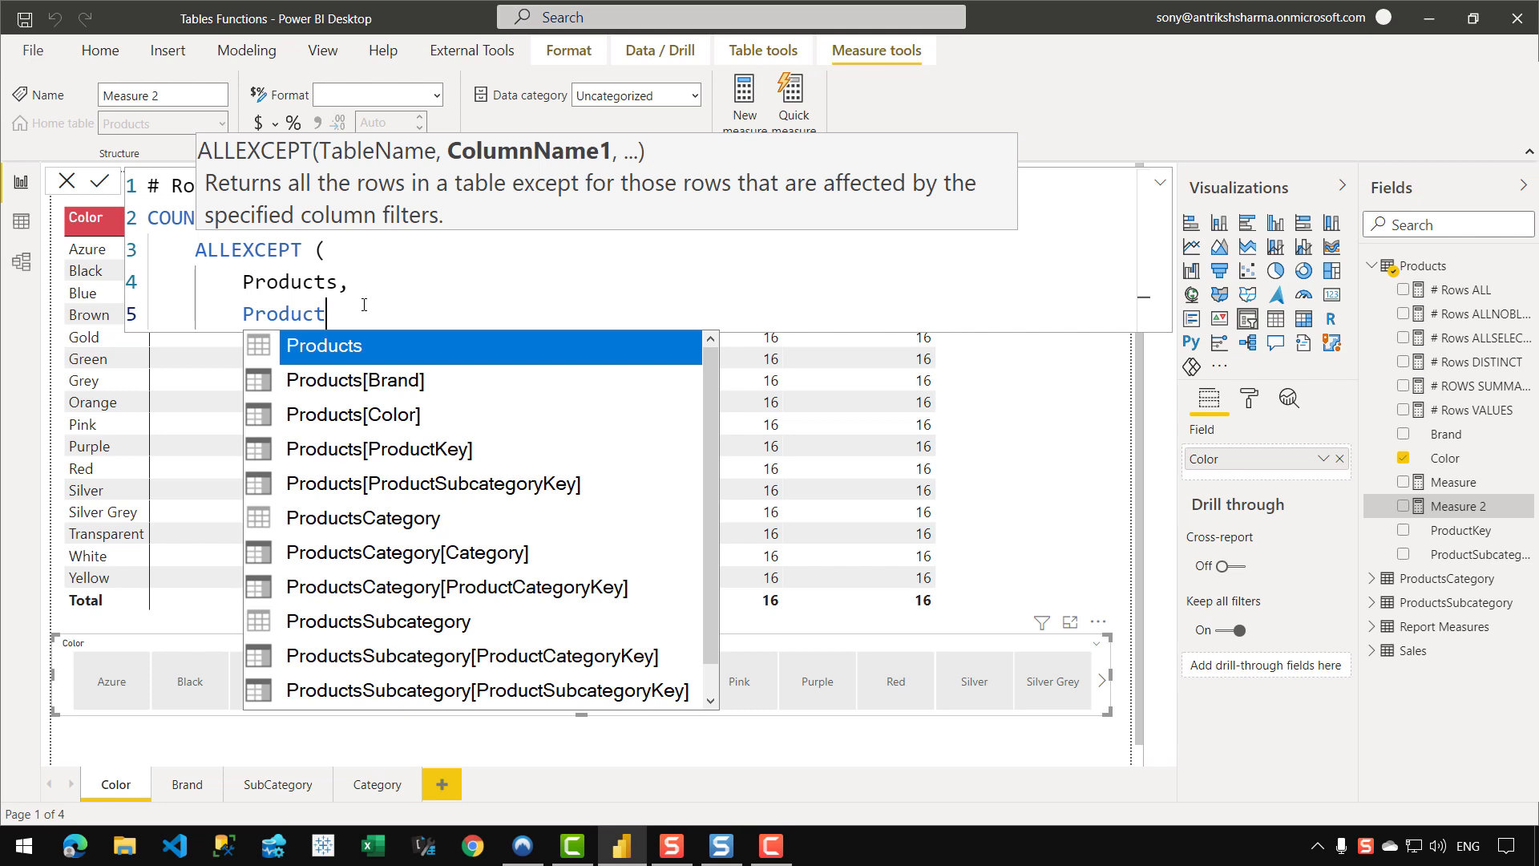
key(Down)
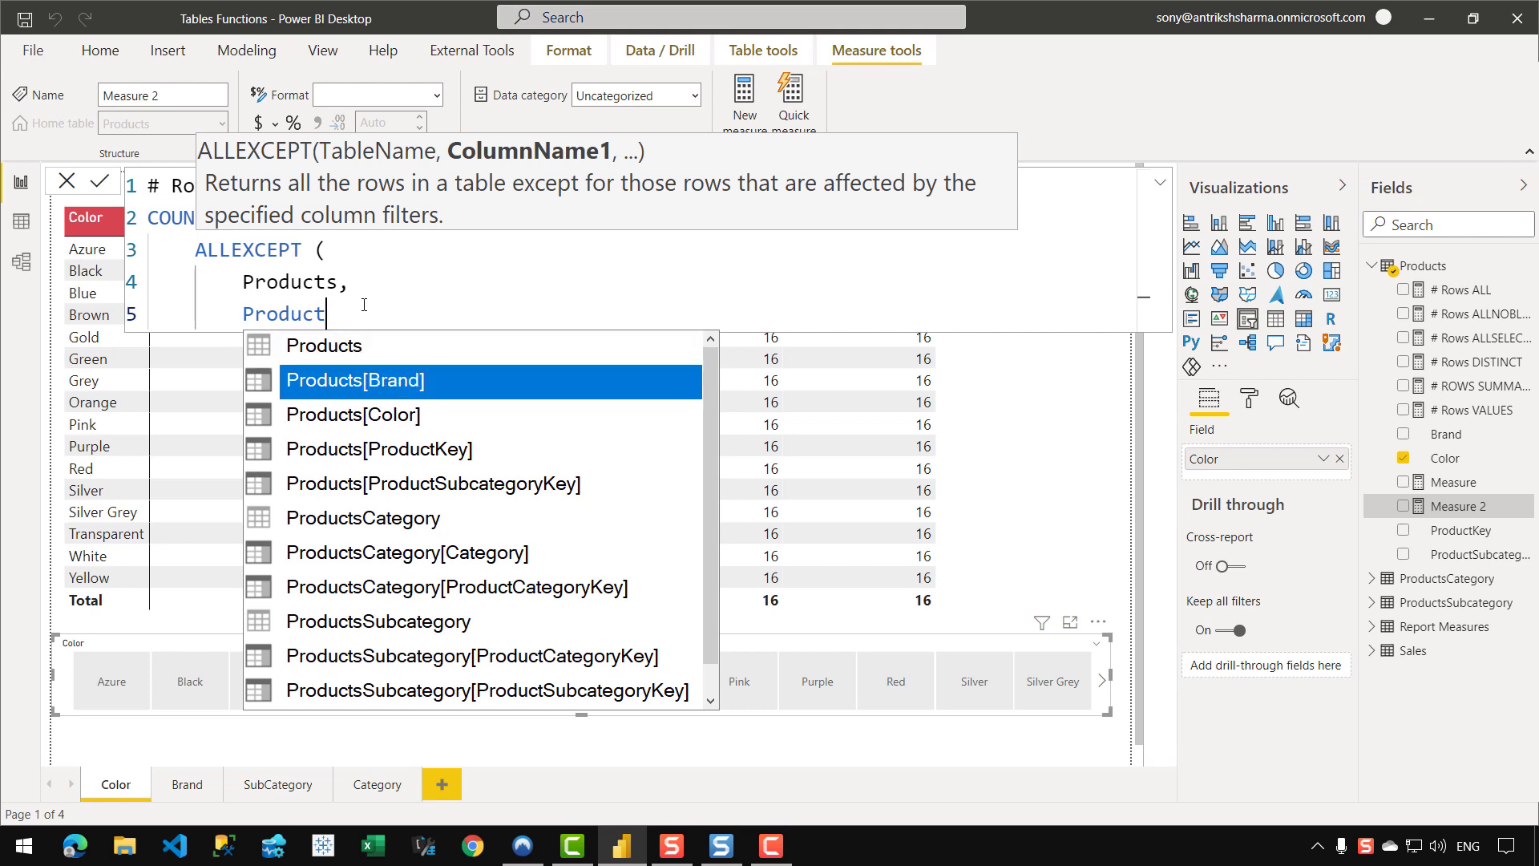
key(Tab)
text(, Products)
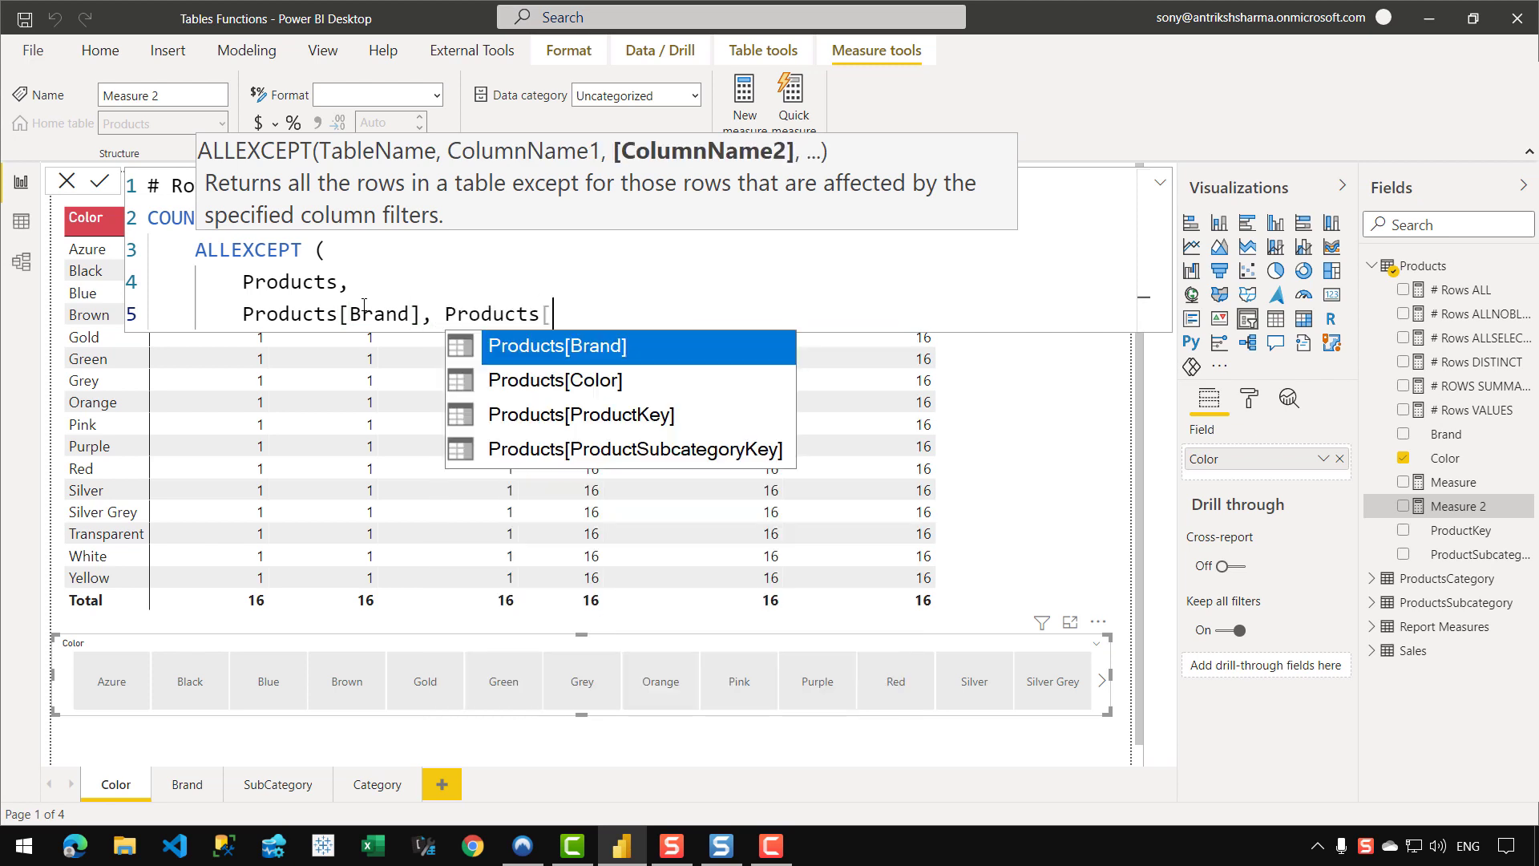
text([P)
key(Tab)
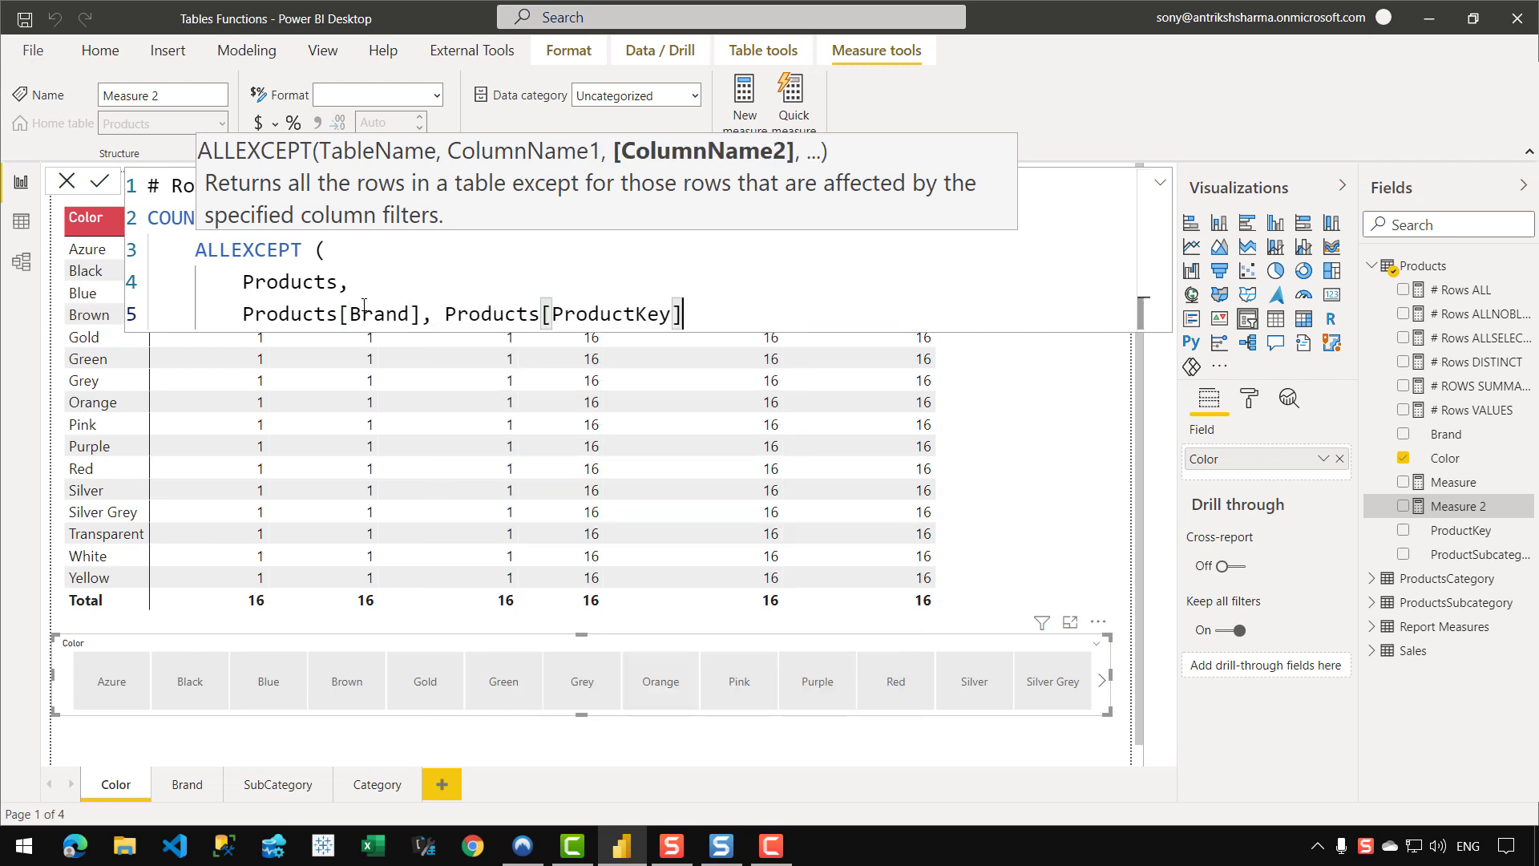
text(, Products[)
key(Down)
key(Down)
key(Down)
key(Tab)
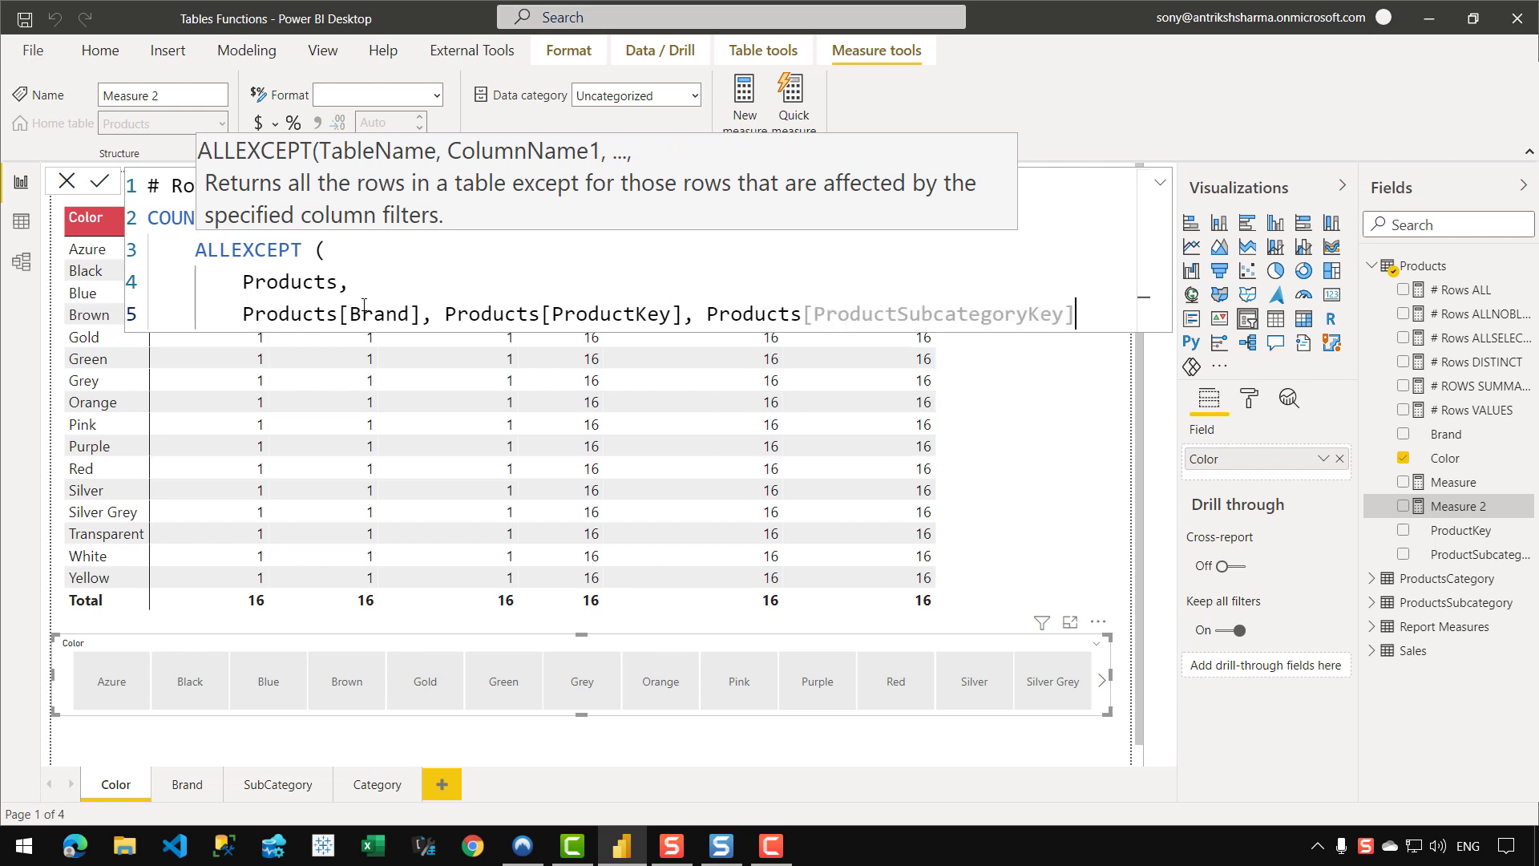
key(Return)
text())
key(Return)
text())
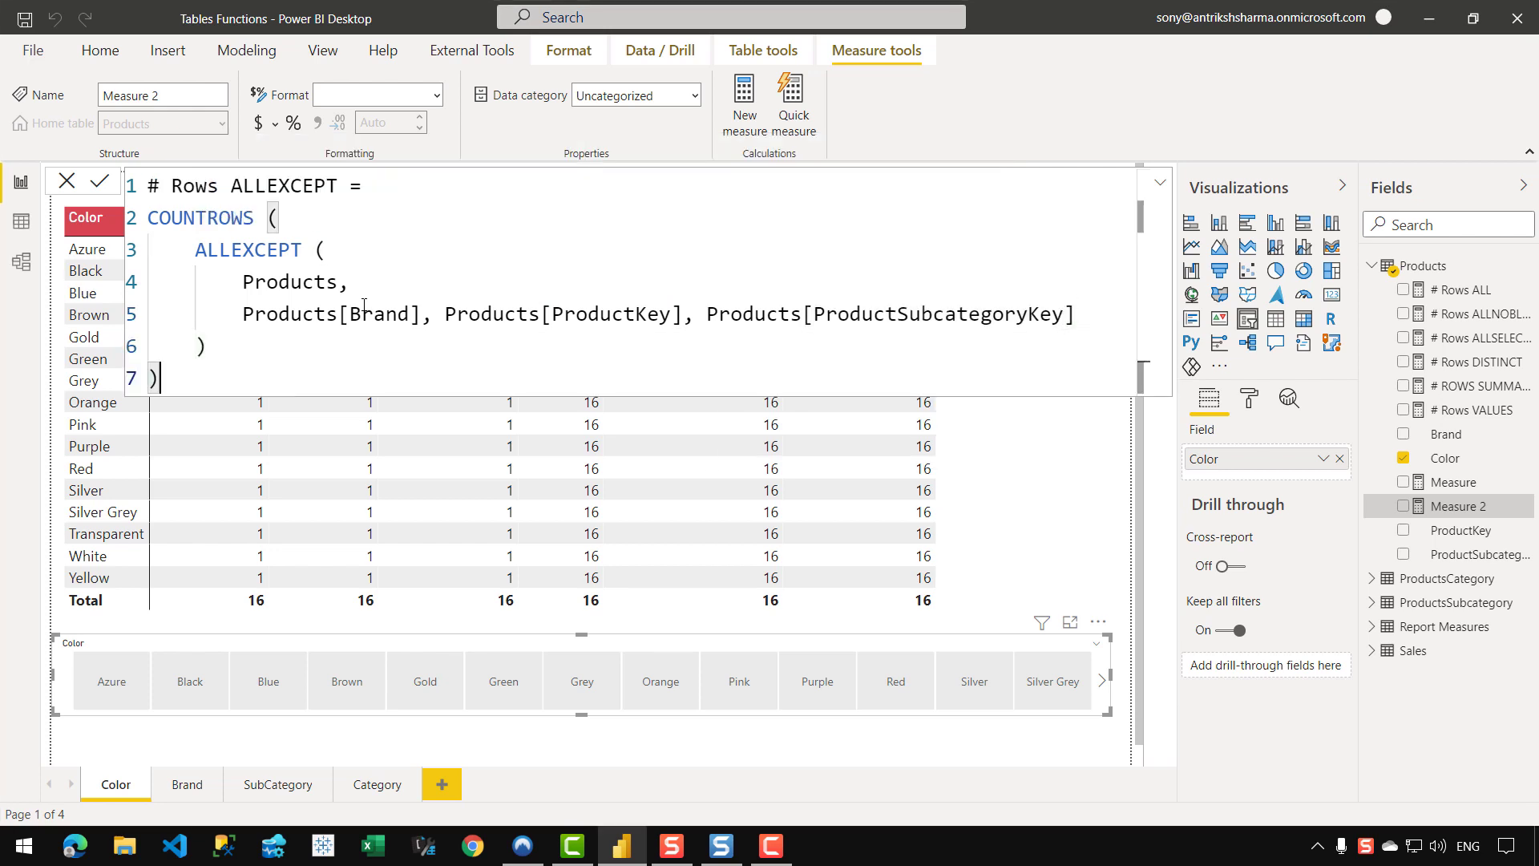
Commit the # Rows ALLEXCEPT measure, add it to the color matrix as a value and widen the matrix to fit it.
key(Return)
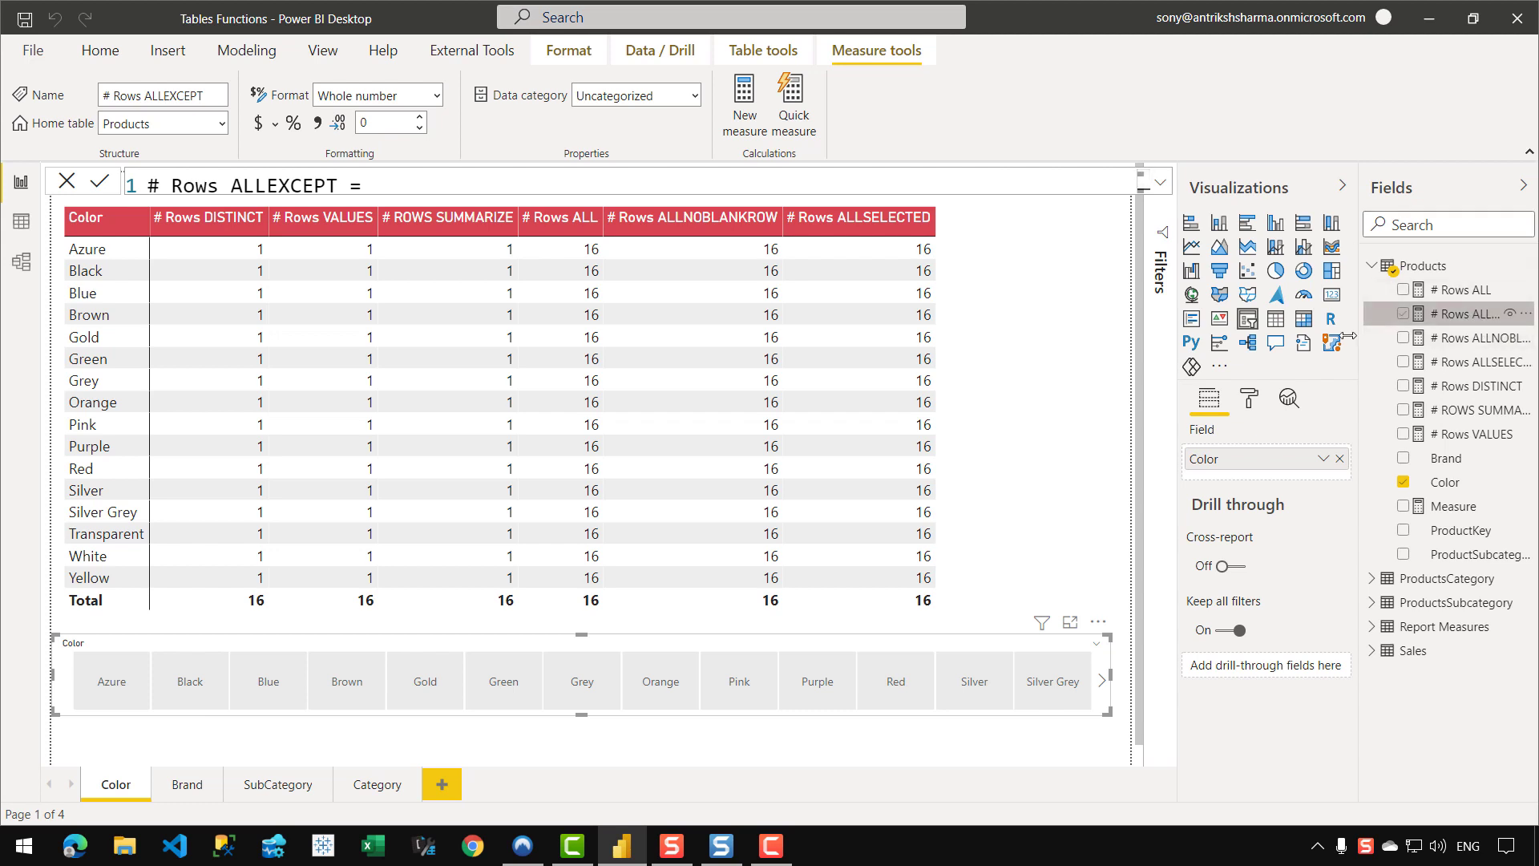
drag(1446, 314, 879, 263)
drag(1023, 417, 1108, 433)
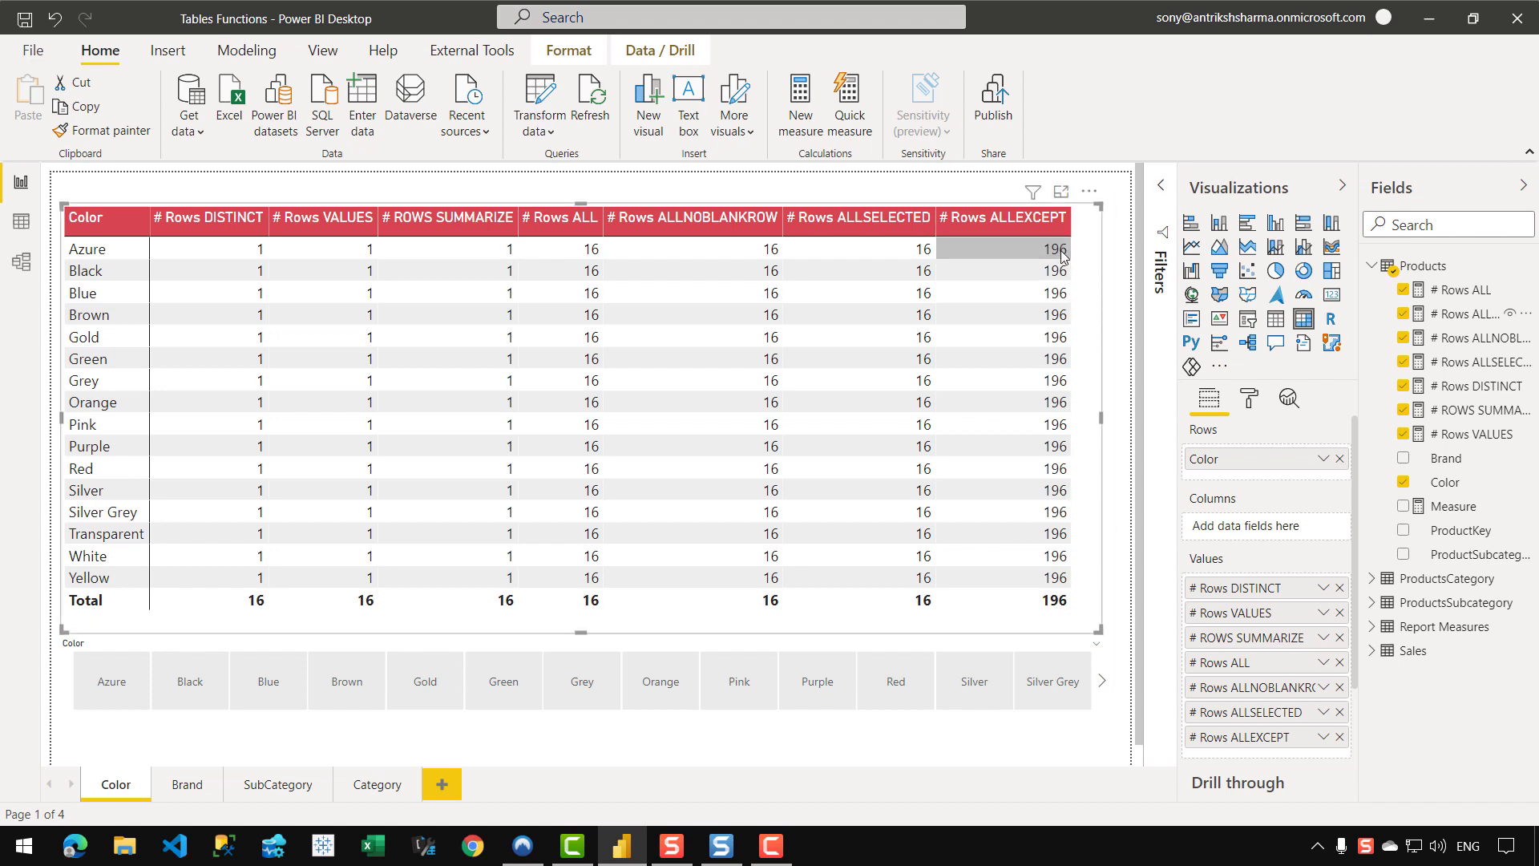
Open the full # Rows ALLEXCEPT formula and examine the Products table argument of ALLEXCEPT.
click(1454, 315)
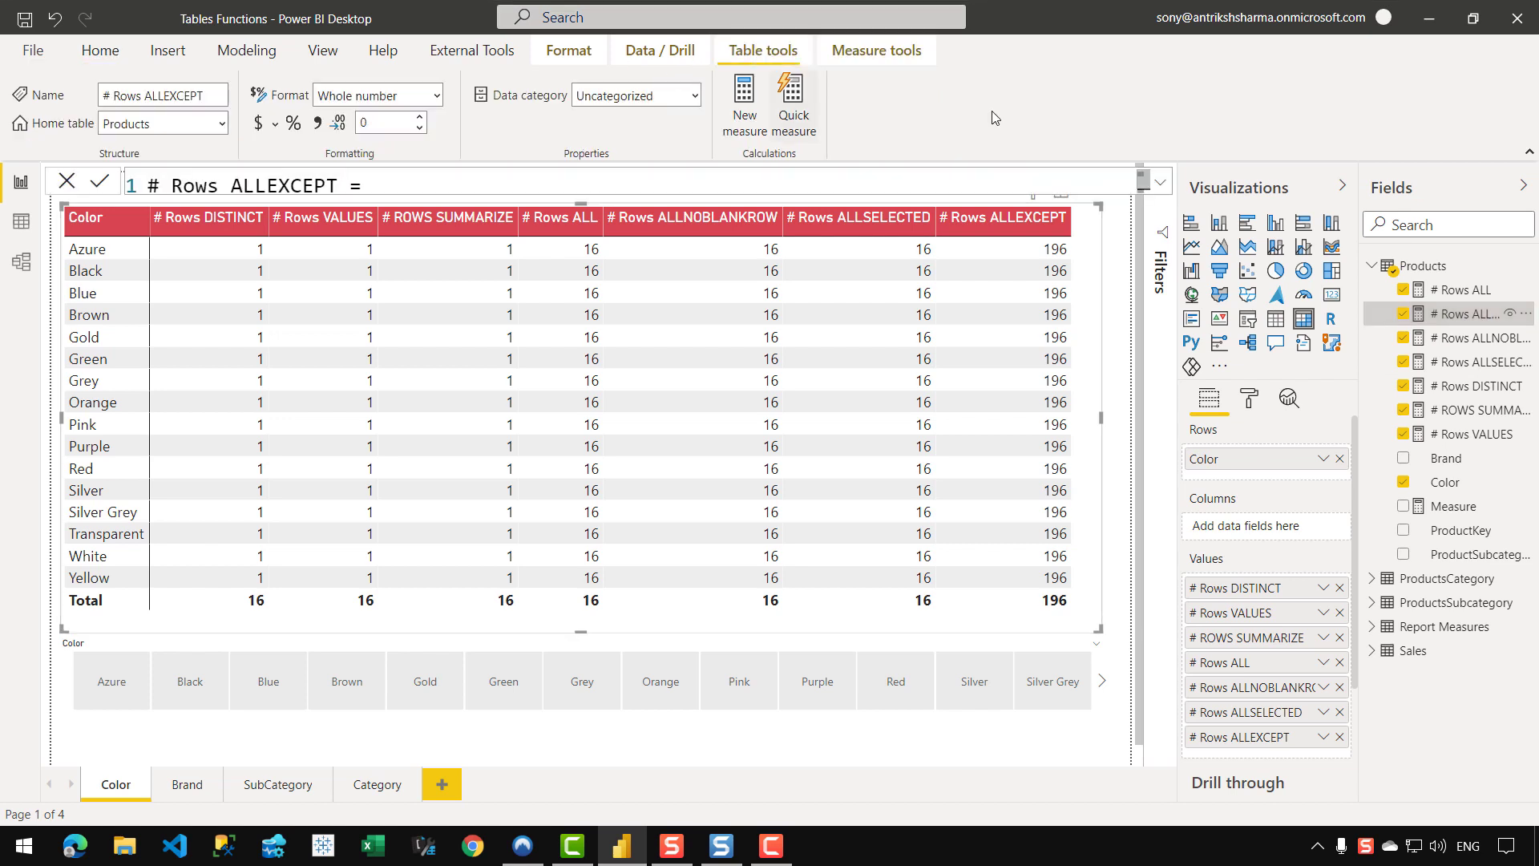
click(1159, 182)
click(268, 279)
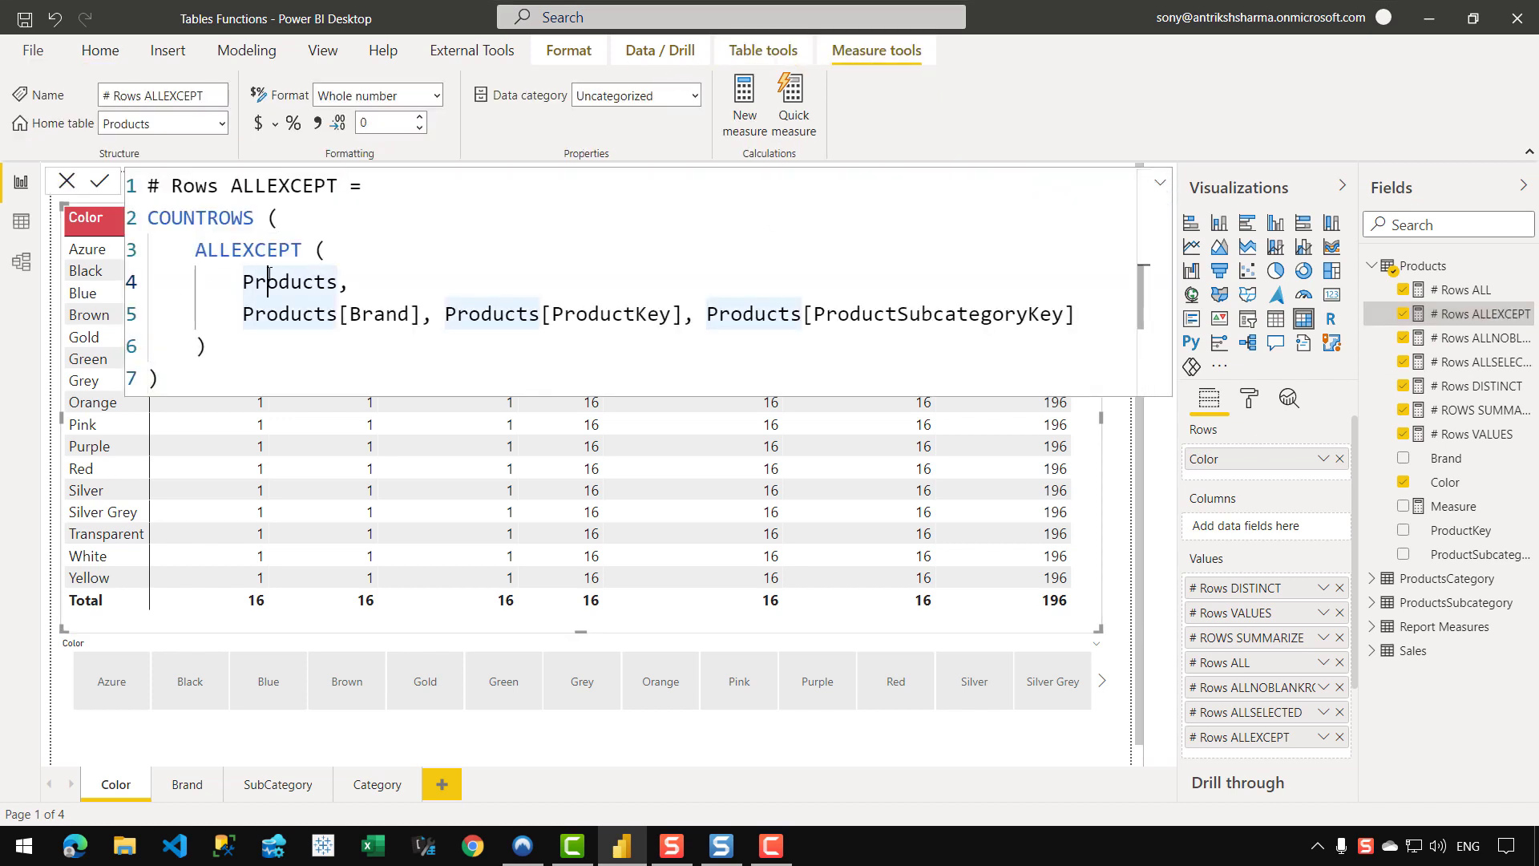
double_click(293, 293)
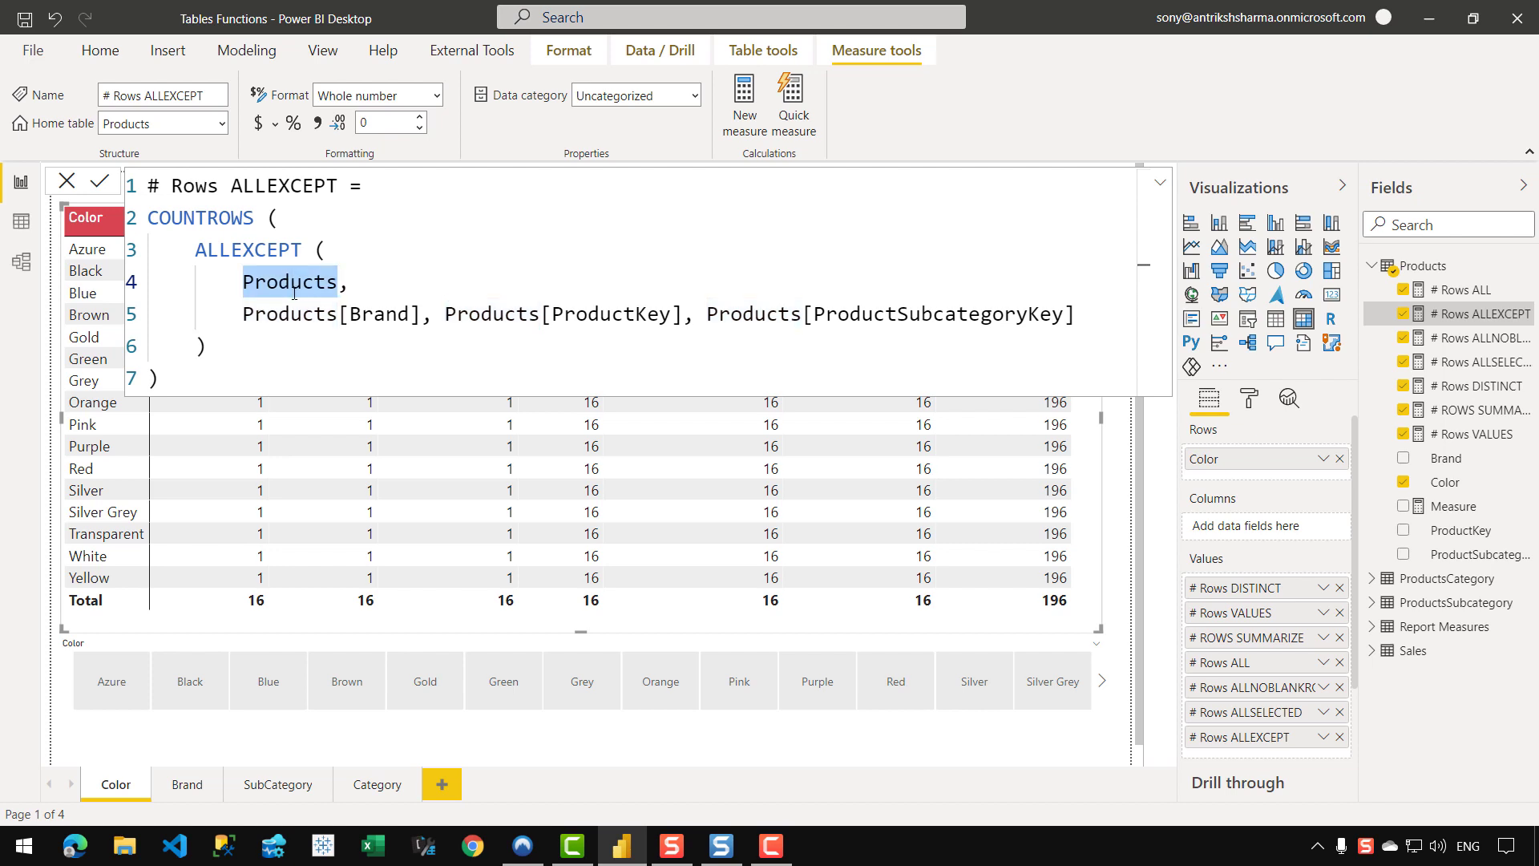
key(Up)
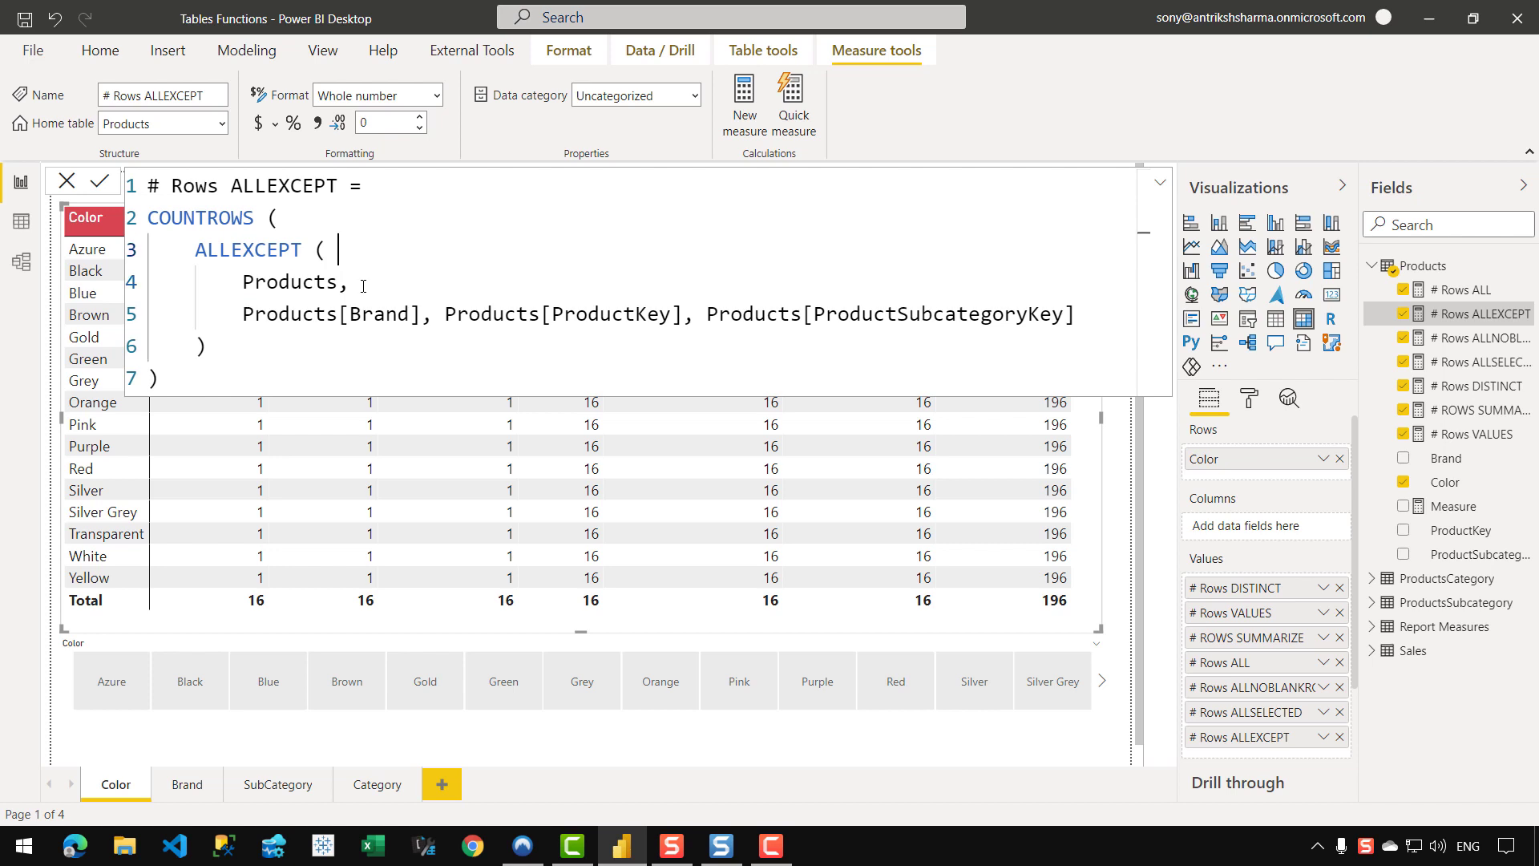
double_click(307, 281)
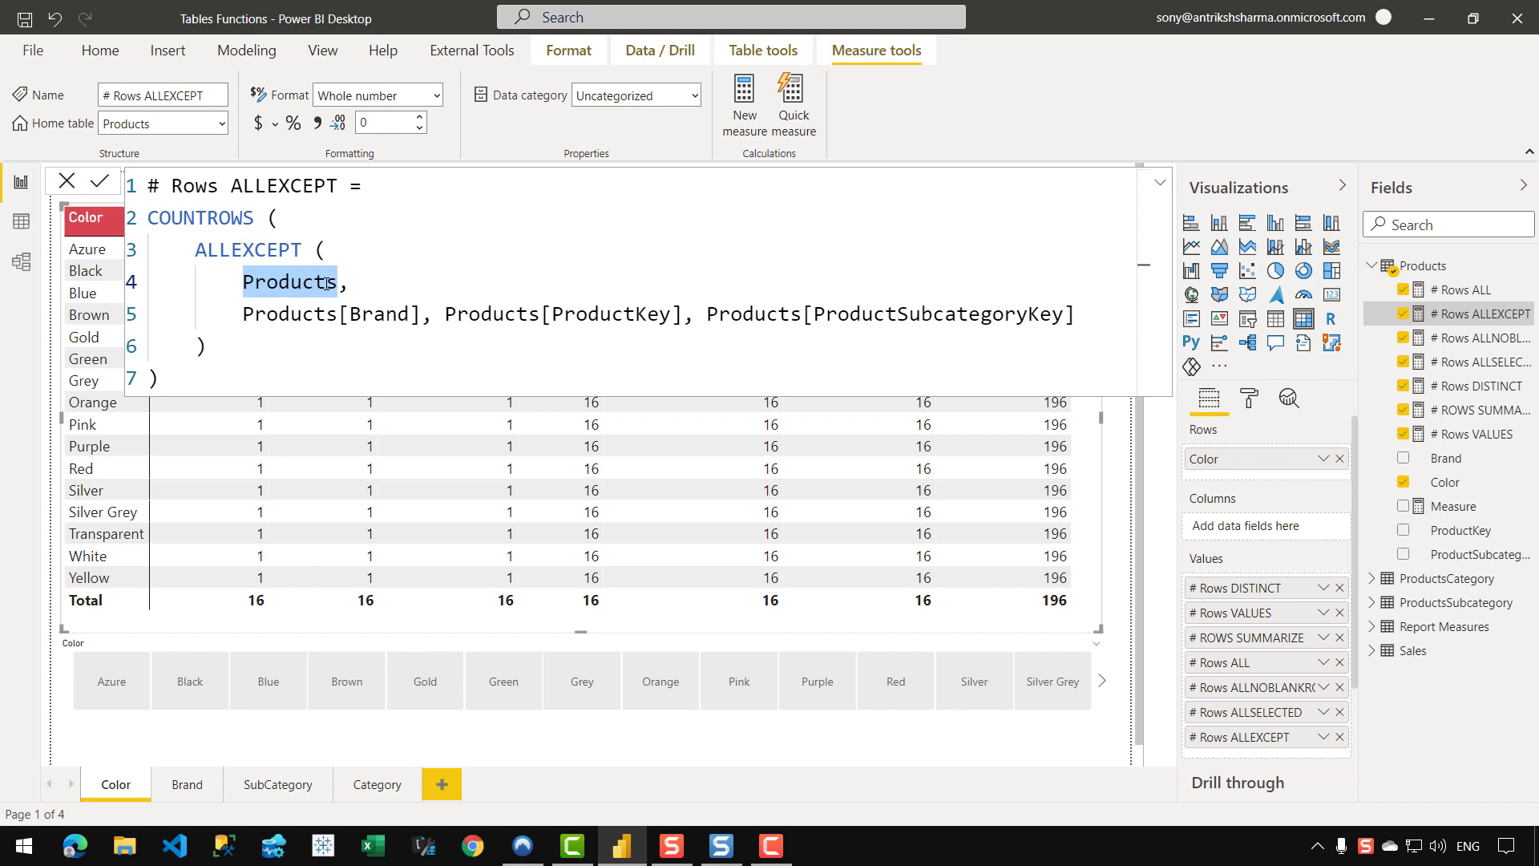
Examine the relationships from Products to ProductsSubcategory and ProductsCategory in the model diagram, and return to the report.
click(24, 273)
click(597, 453)
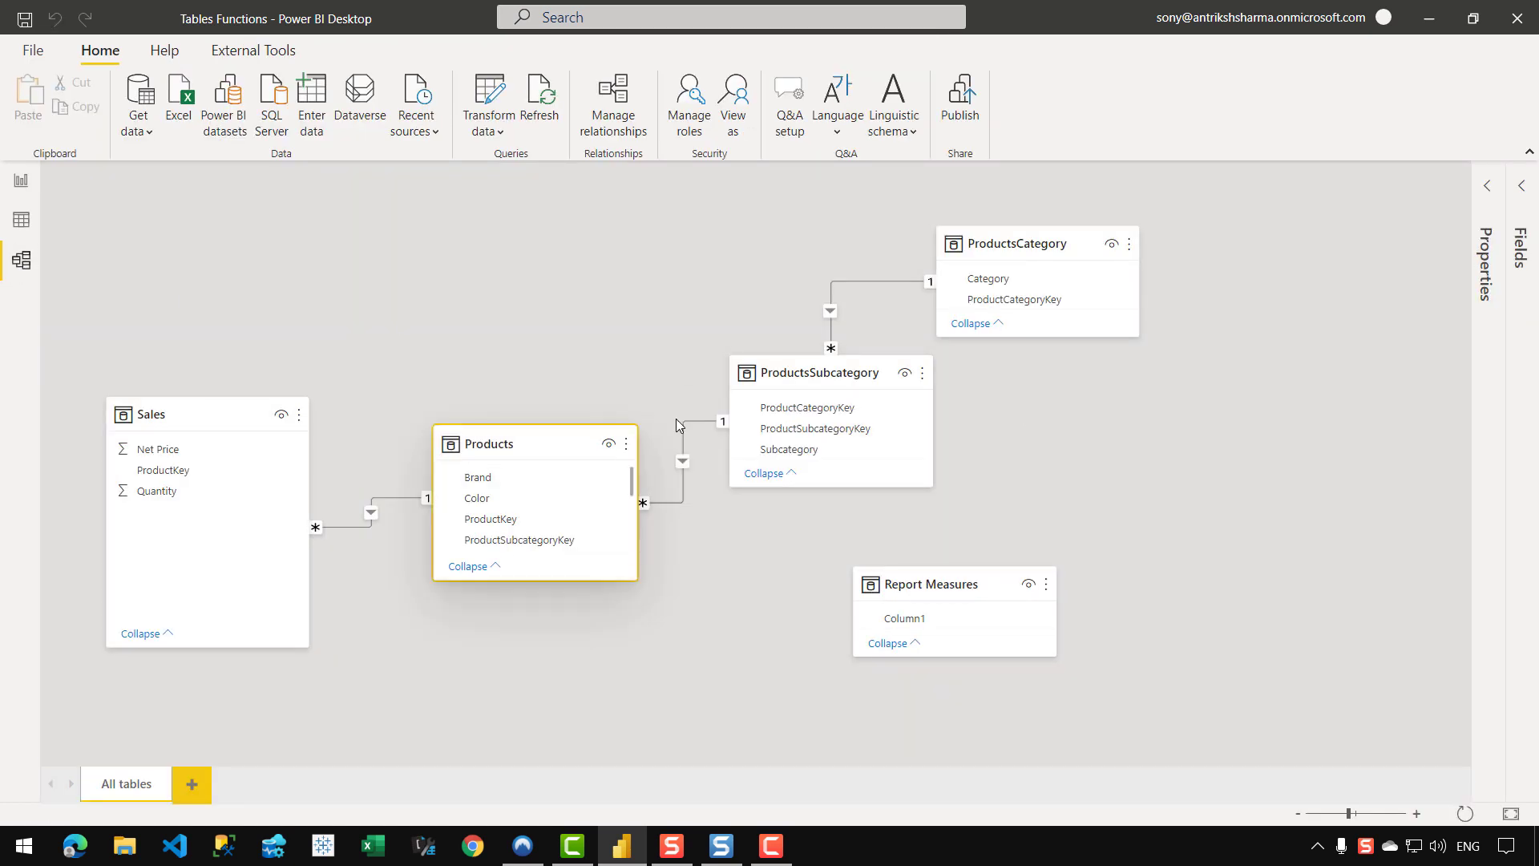
click(816, 377)
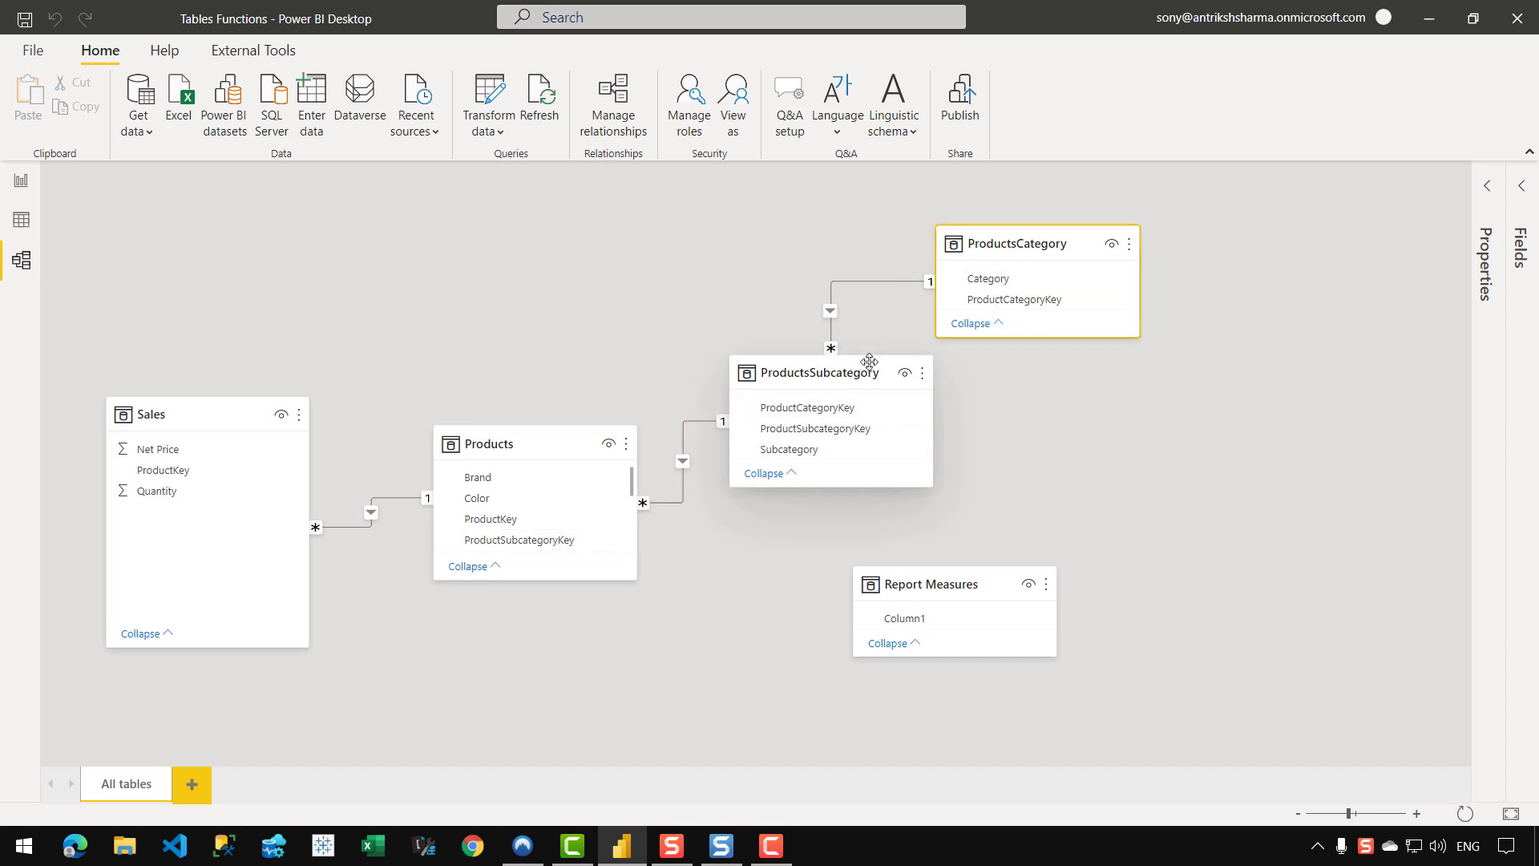
click(1015, 245)
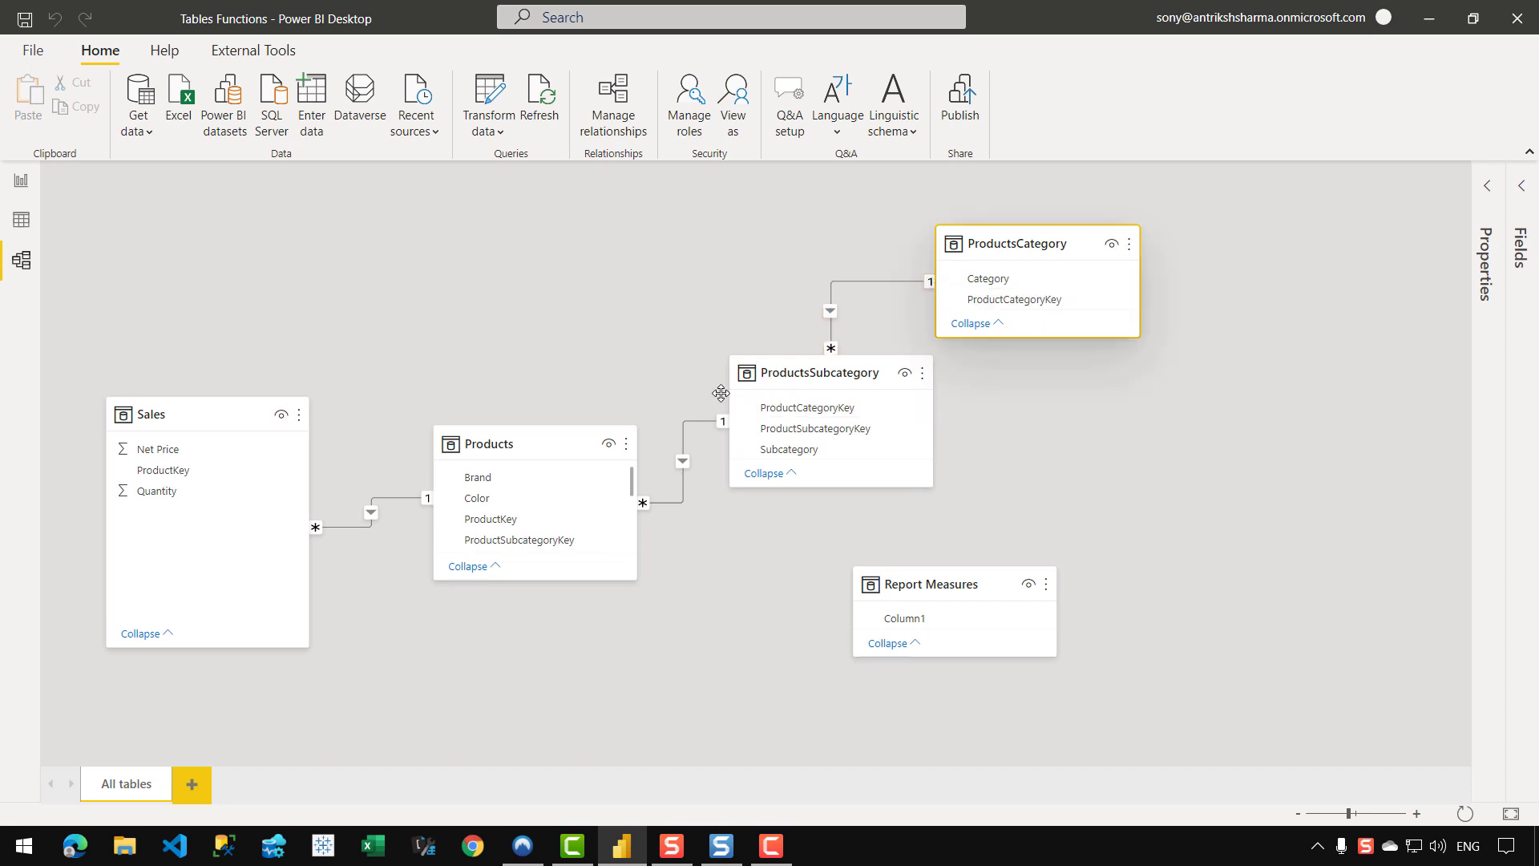
click(531, 437)
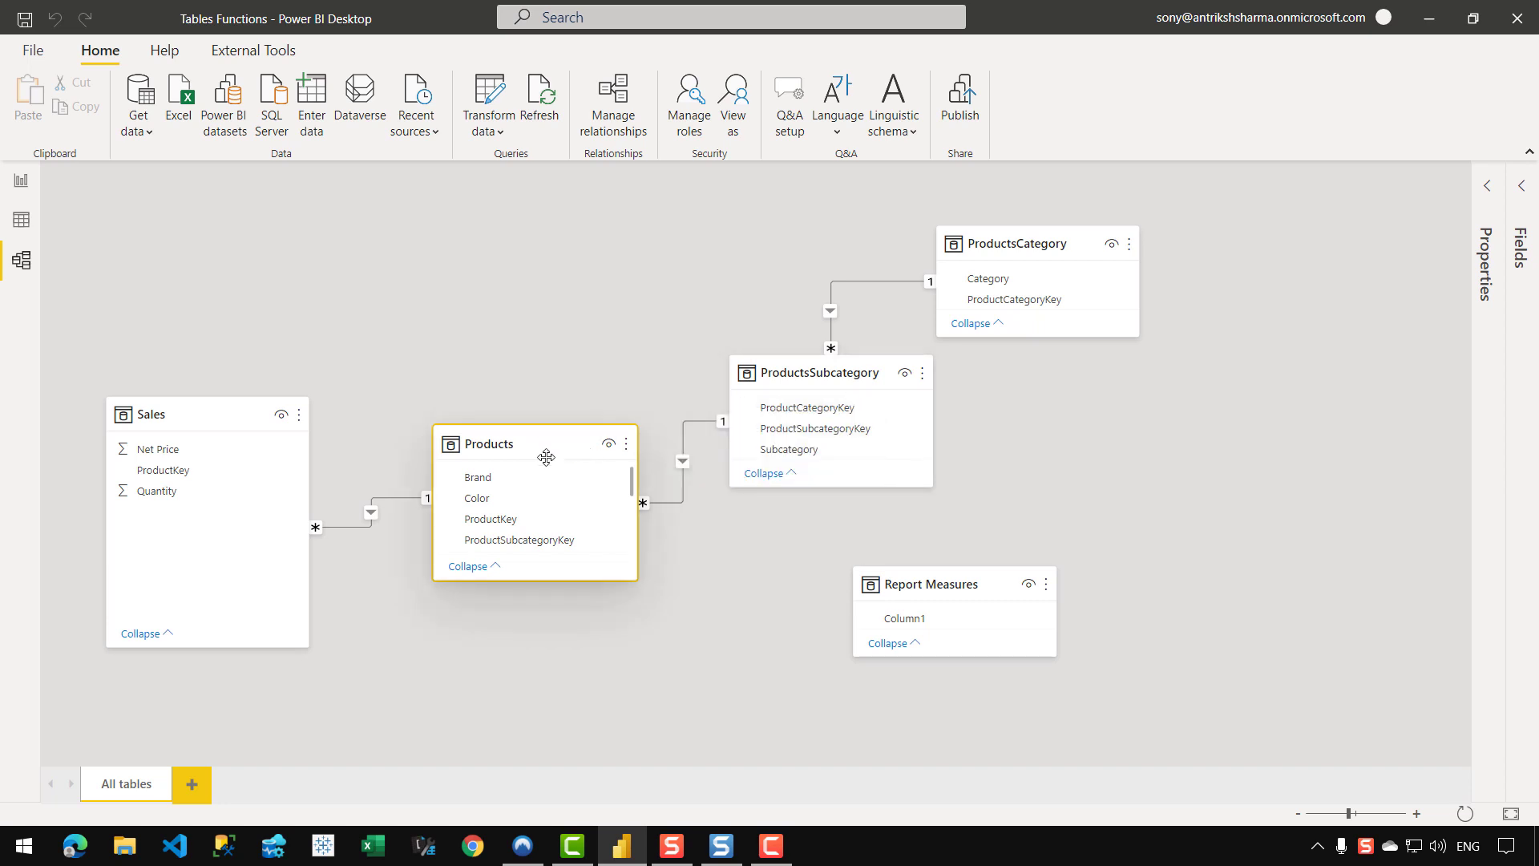
click(833, 377)
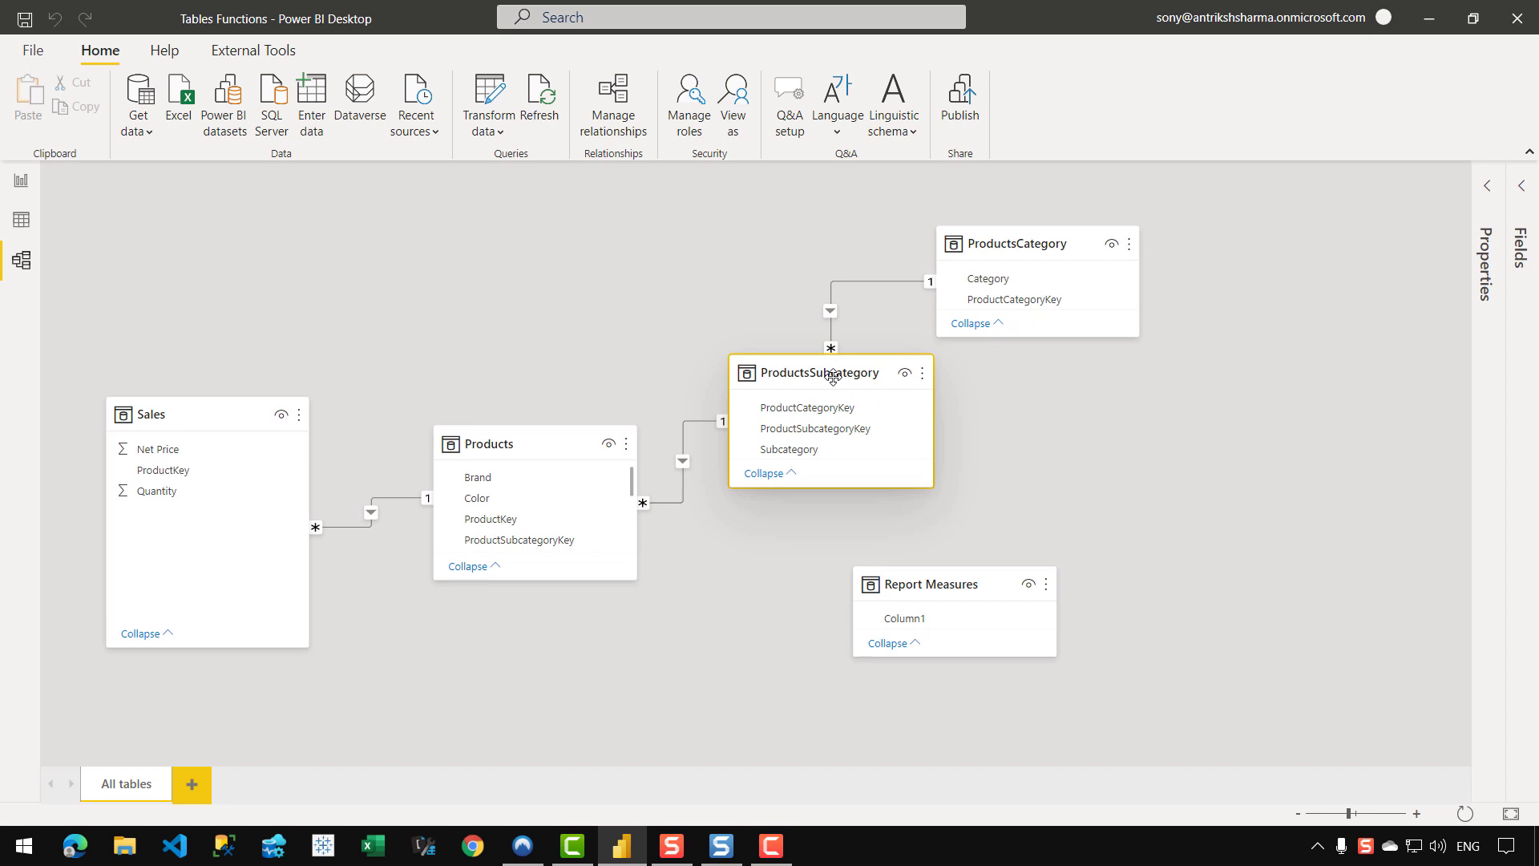
click(989, 246)
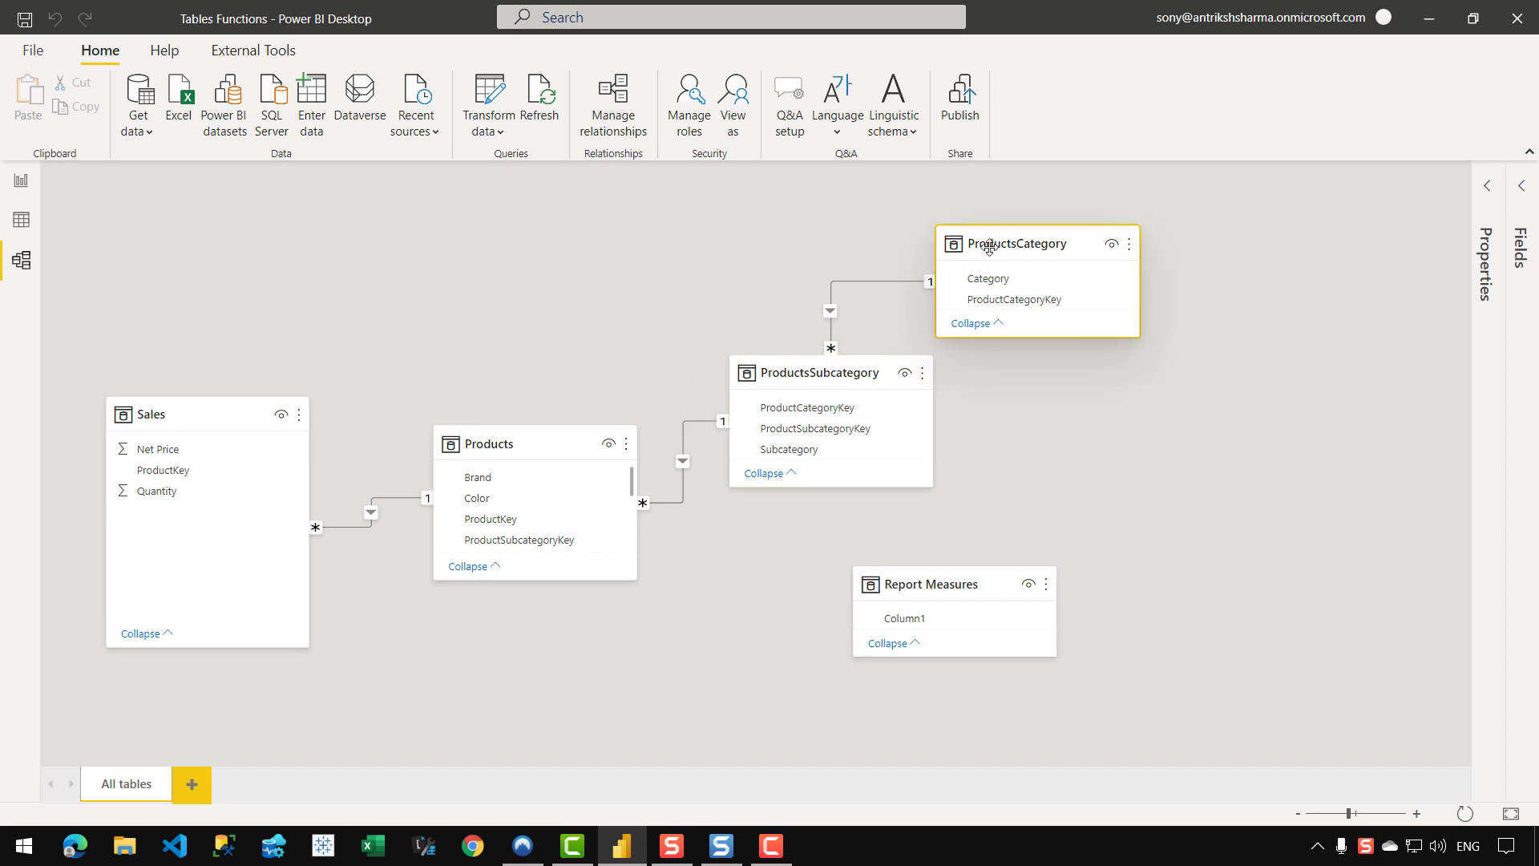
click(21, 180)
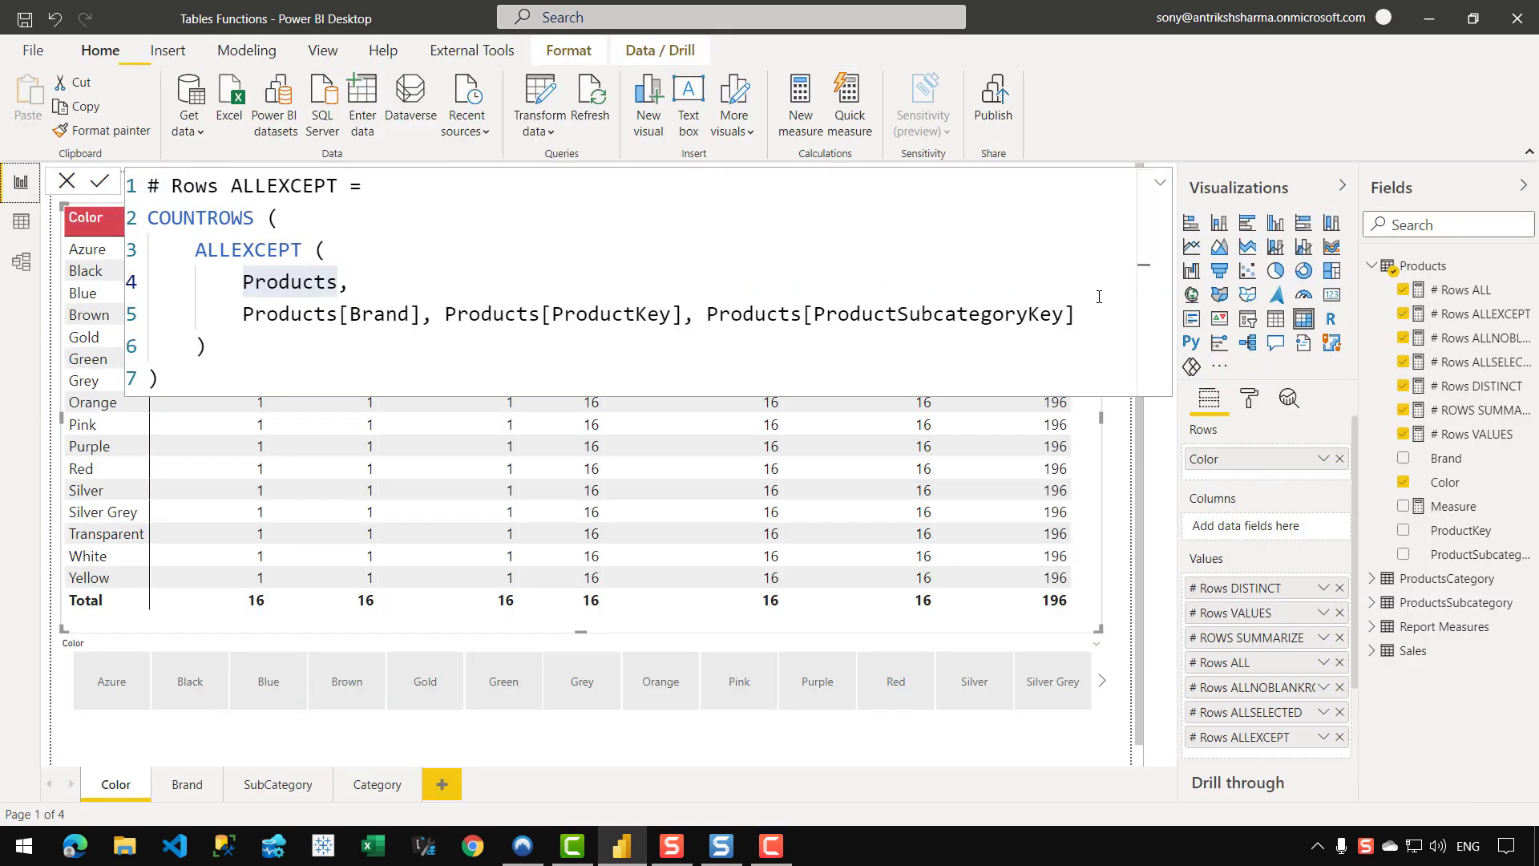
Add the ProductsSubcategory table as a further ALLEXCEPT argument on a new line after Products[ProductSubcategoryKey].
double_click(273, 281)
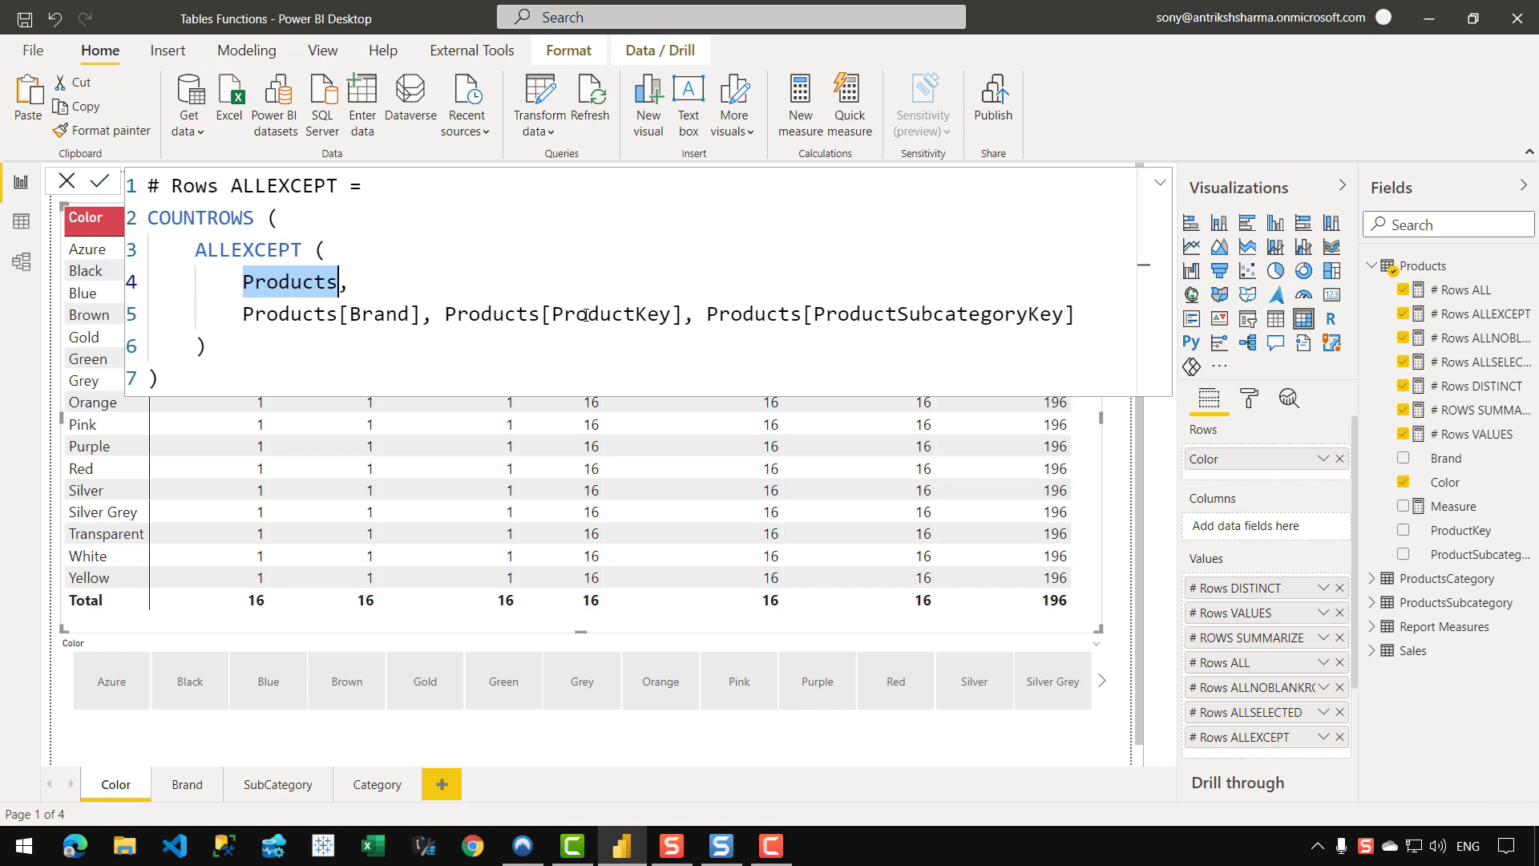
click(611, 315)
click(944, 315)
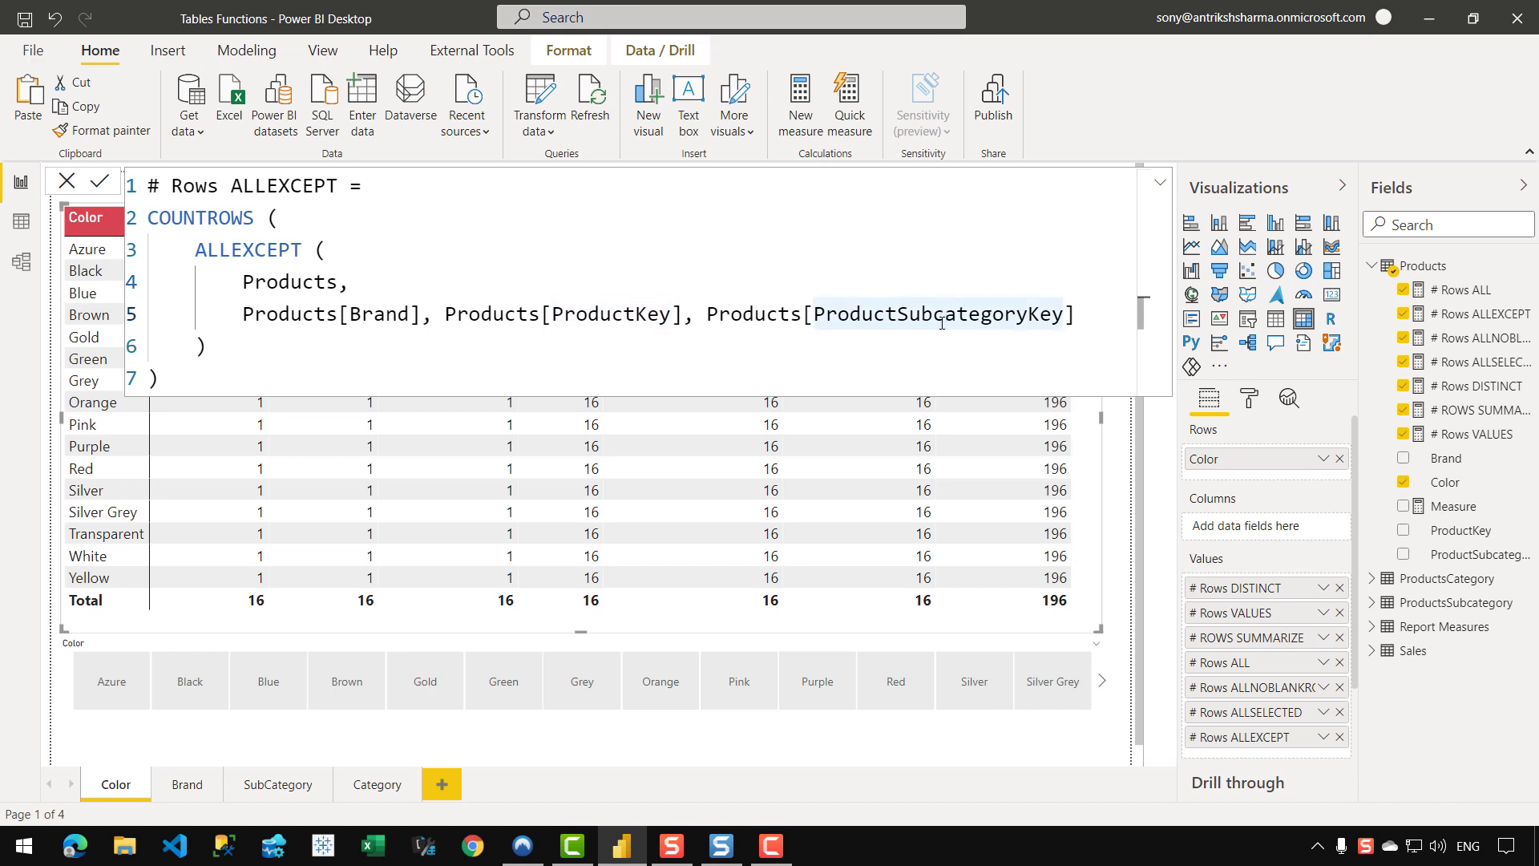
click(1086, 311)
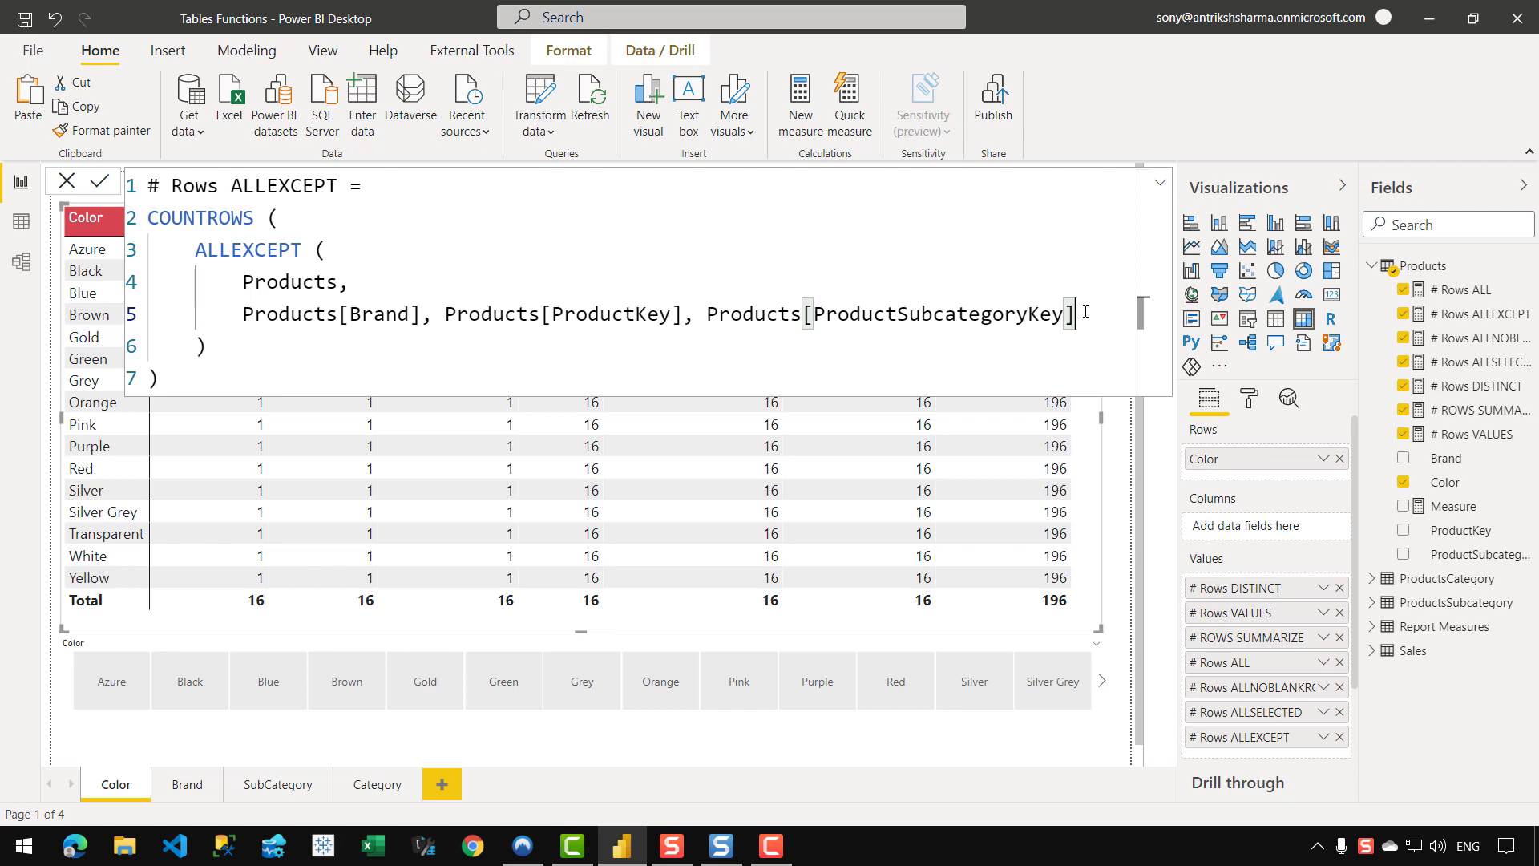
text(,)
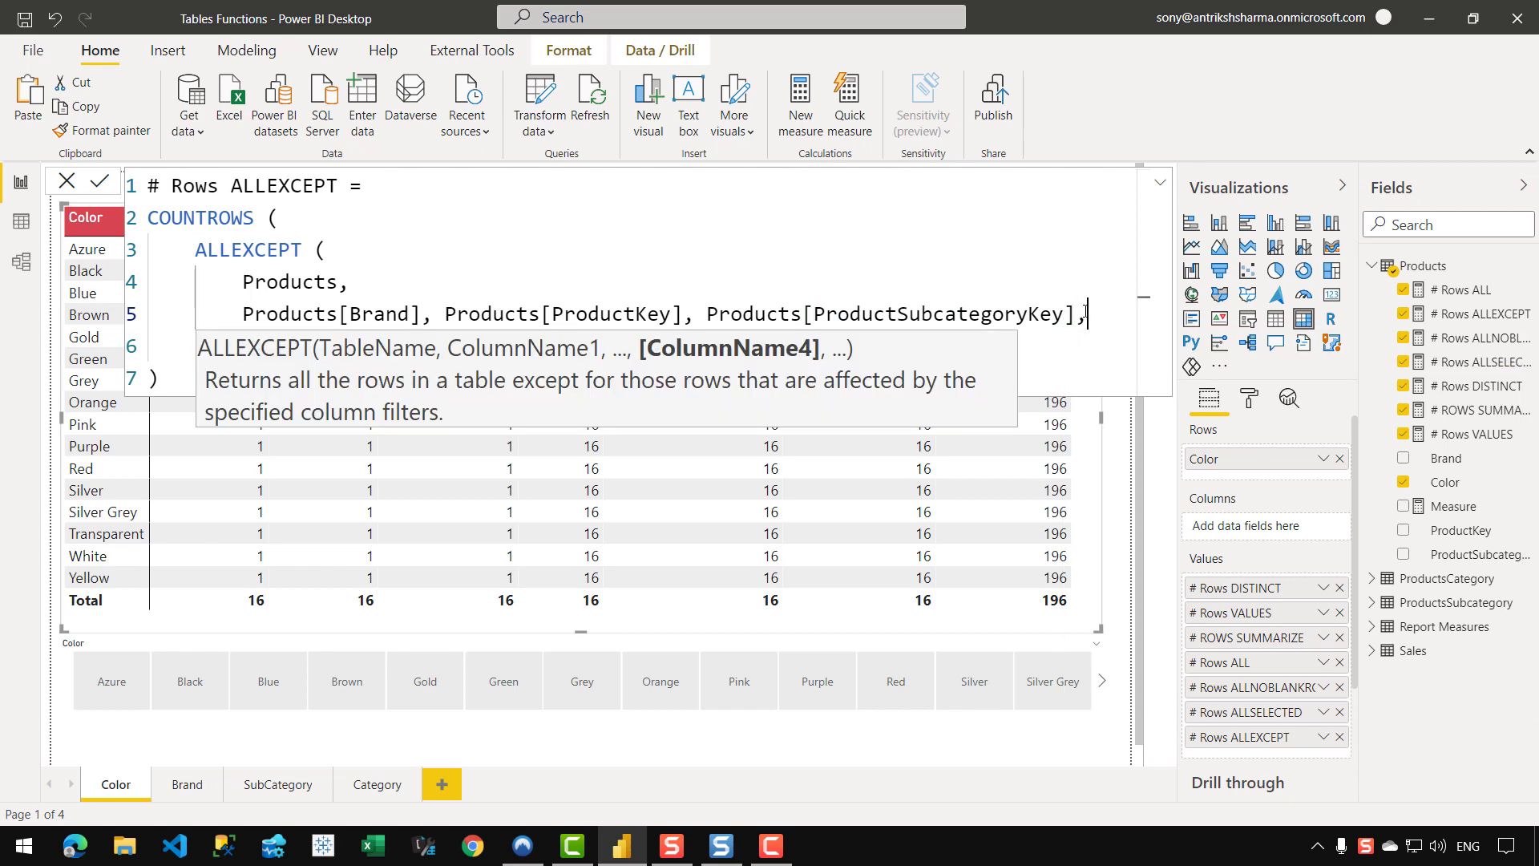
key(Return)
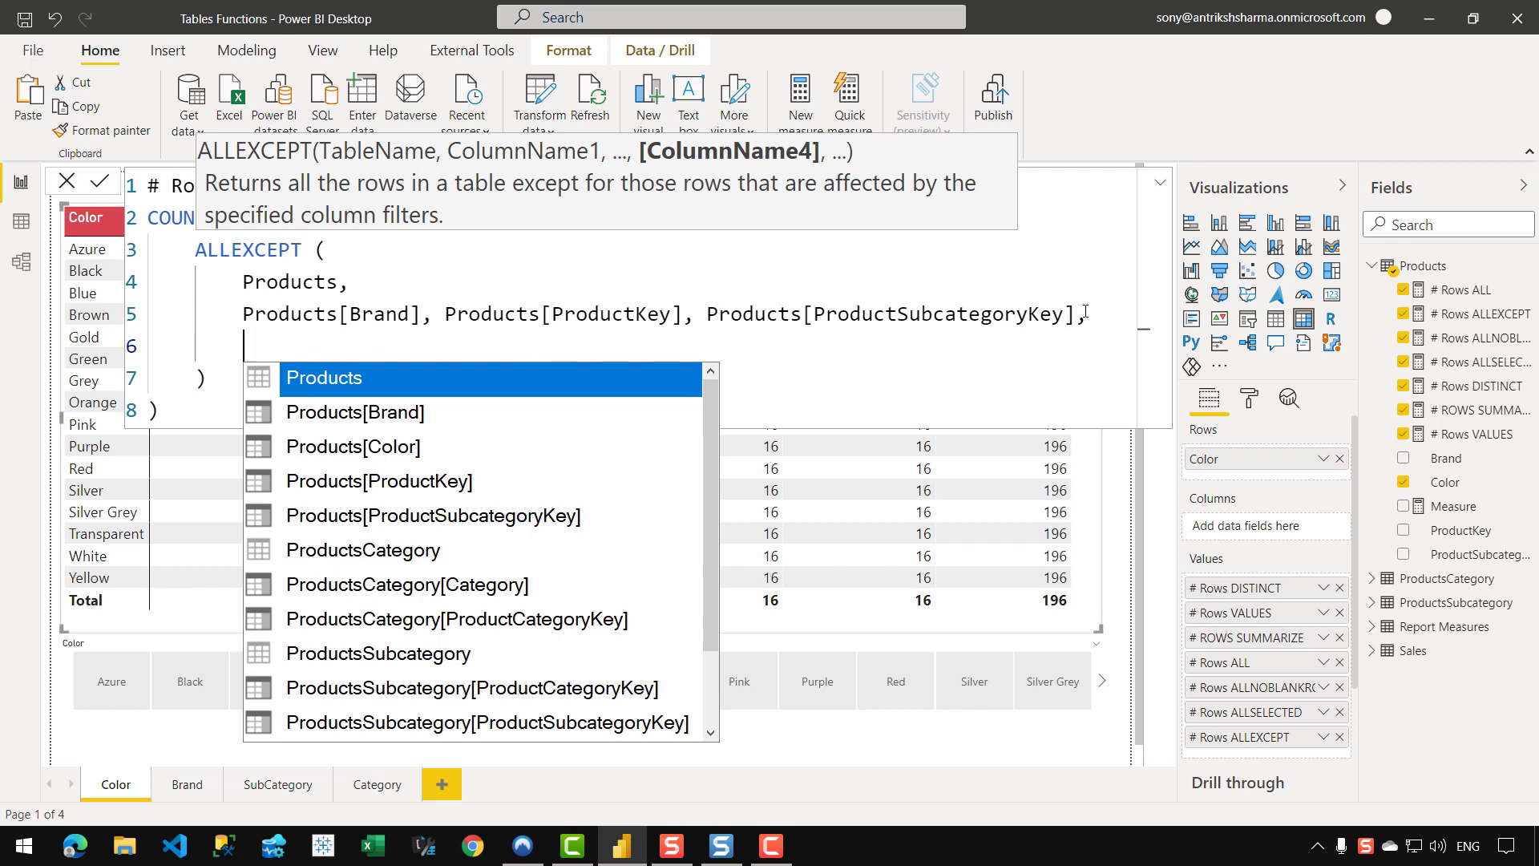
text(PRODUC)
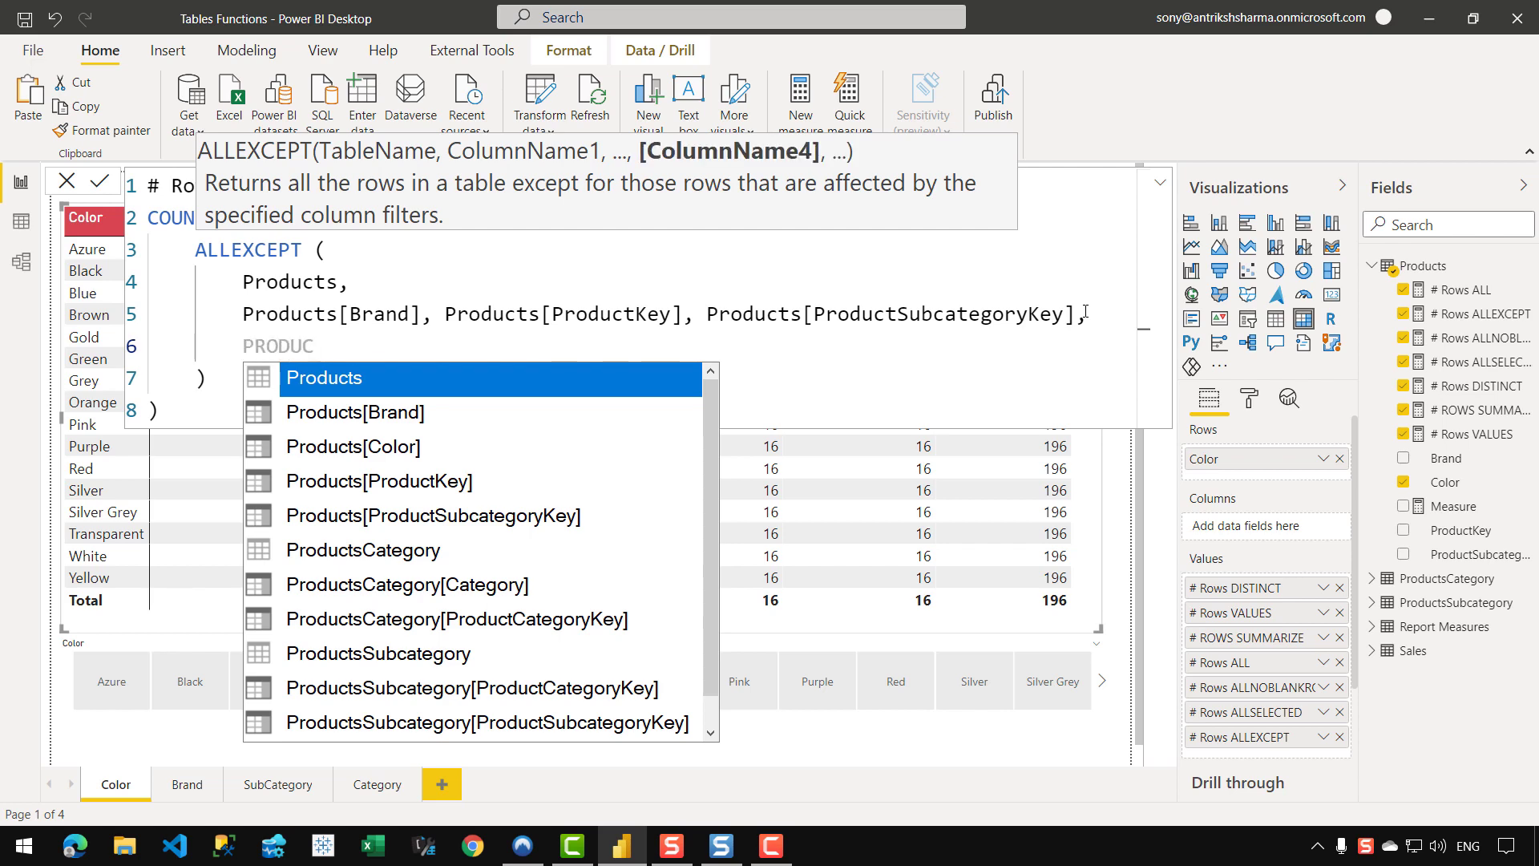
key(Tab)
text(Sub)
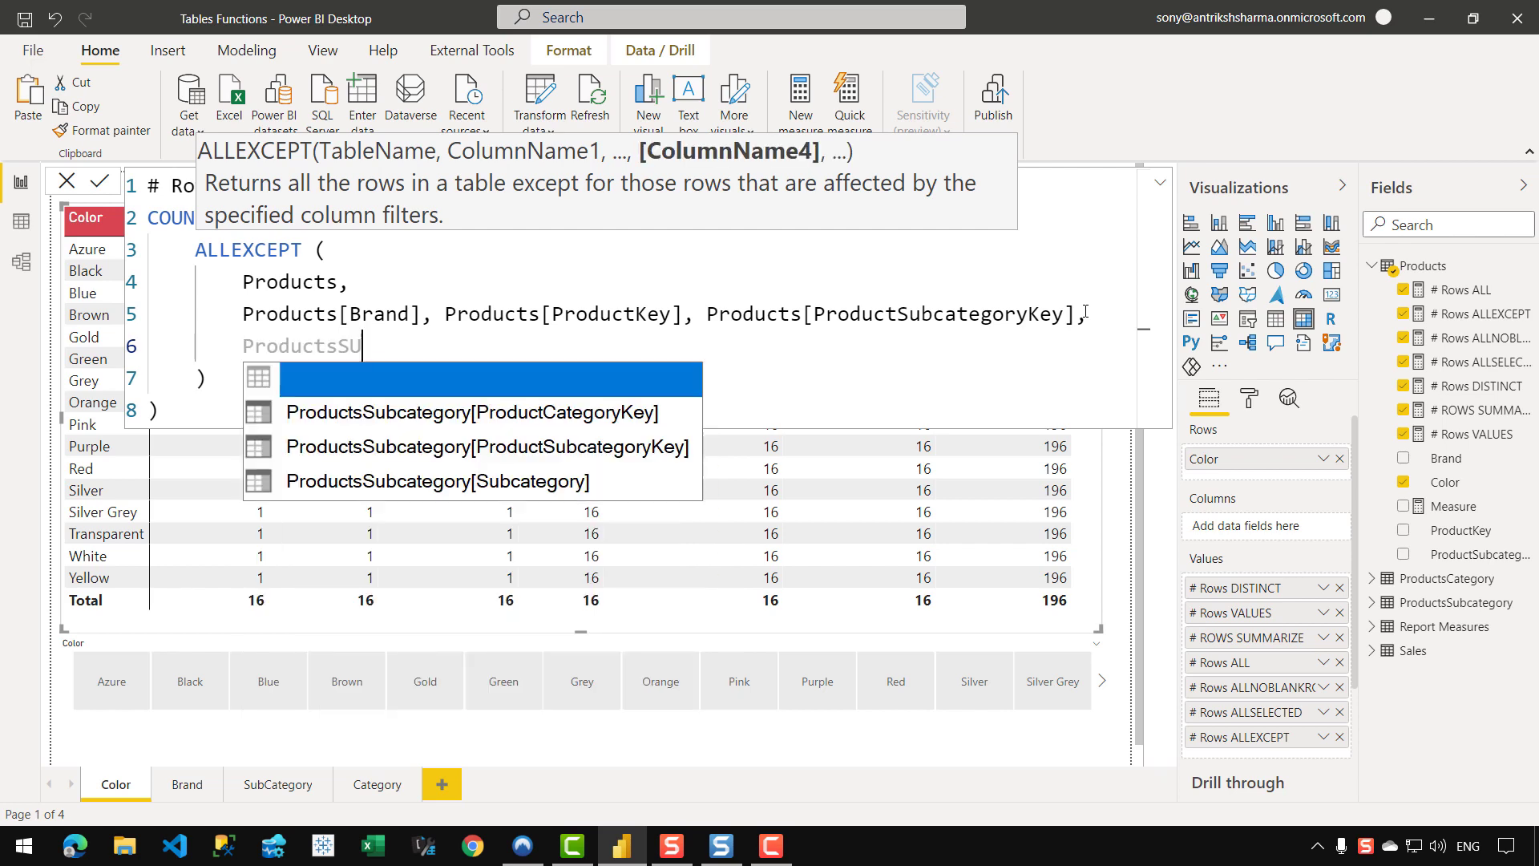
key(Tab)
text(,)
Add the ProductsCategory table as the last ALLEXCEPT argument, commit the measure and collapse the formula to check the matrix.
key(Return)
text(Pr)
key(Tab)
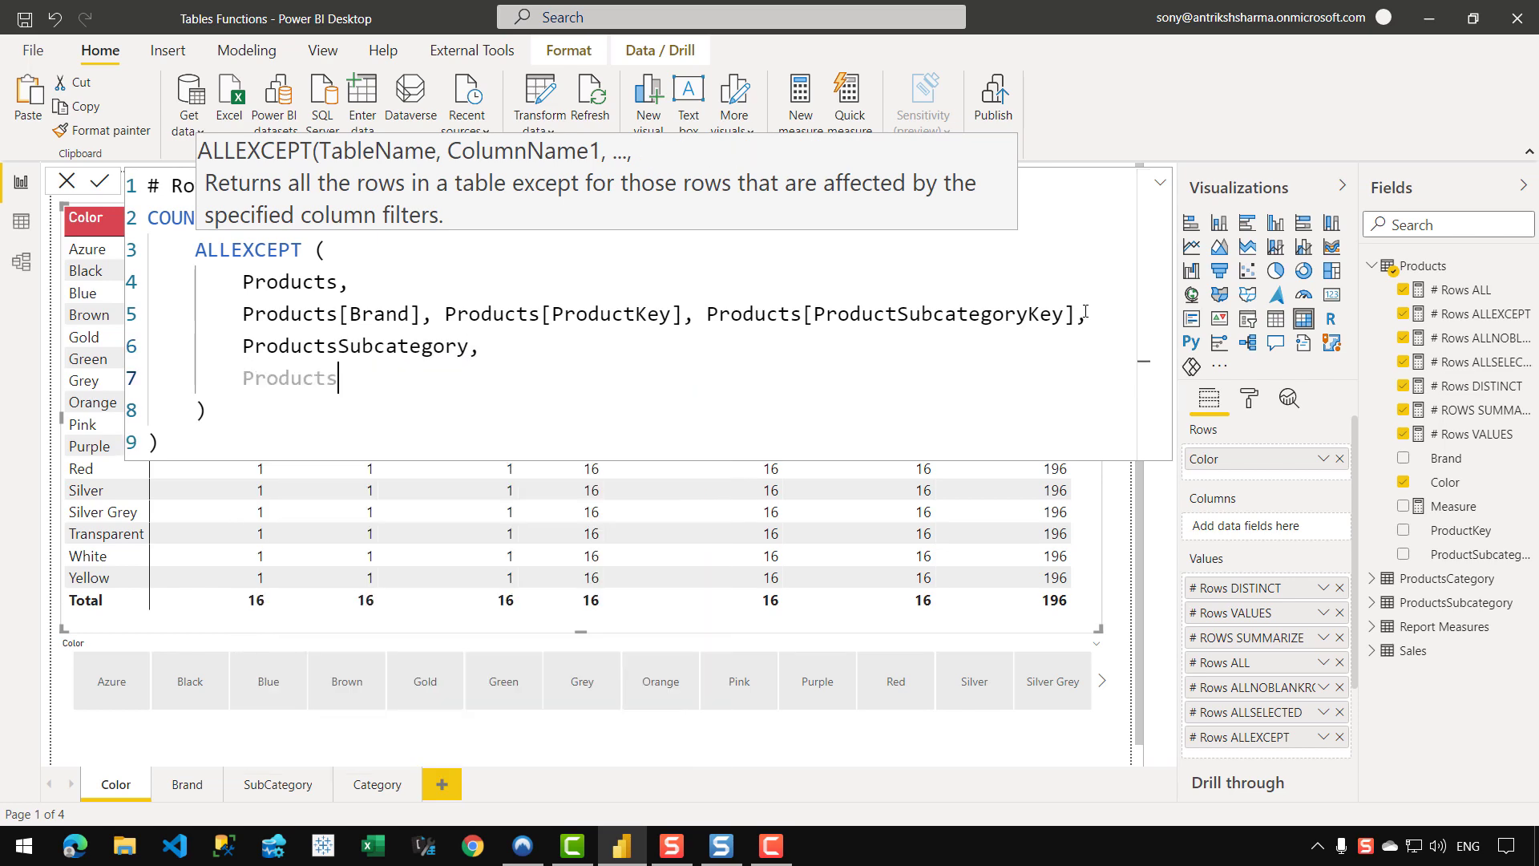
text(C)
key(Tab)
key(Return)
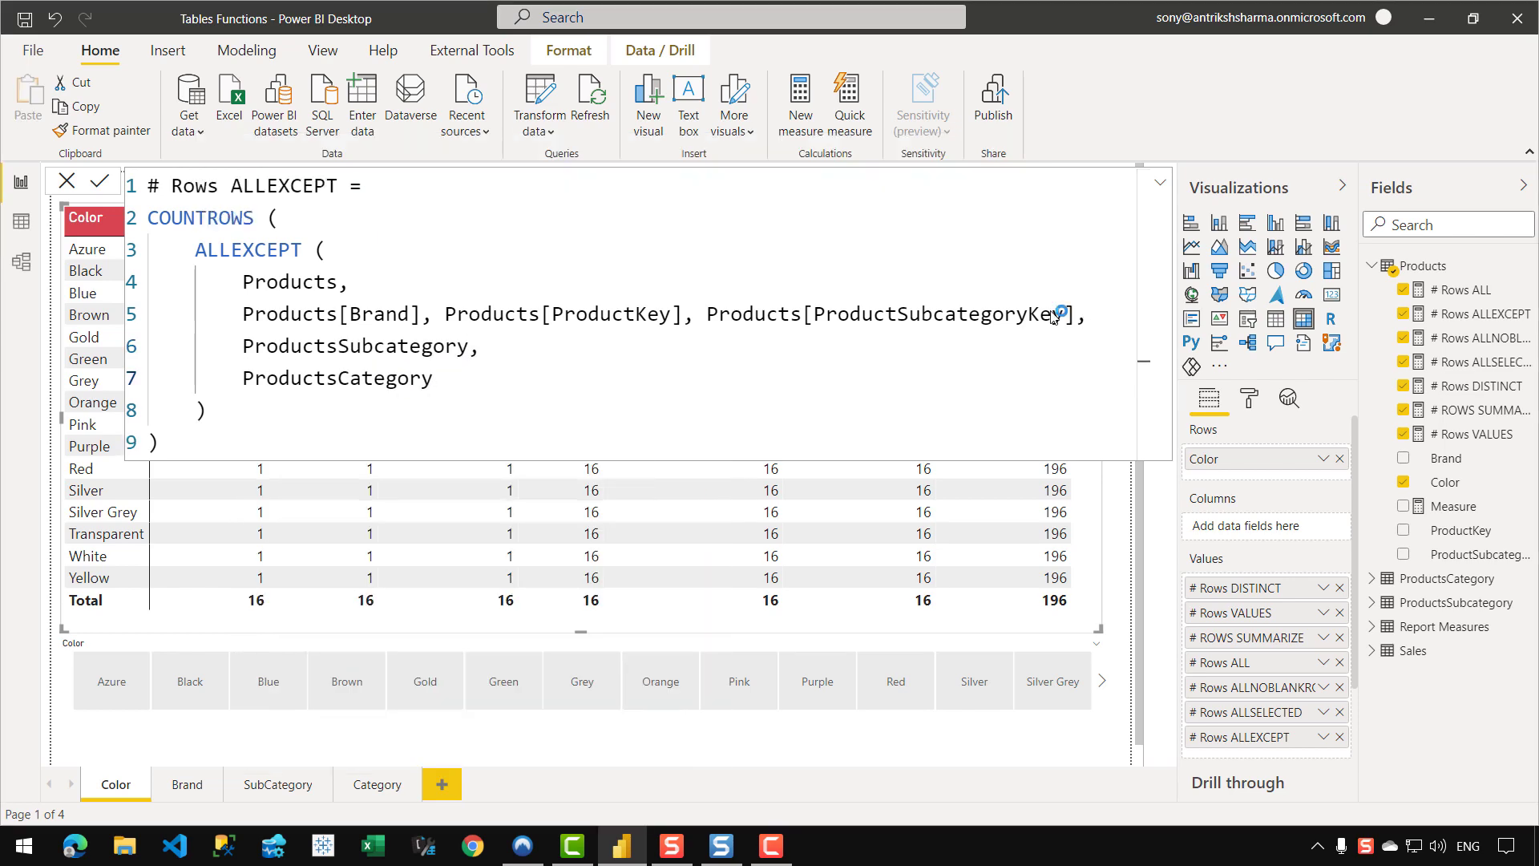
click(1160, 183)
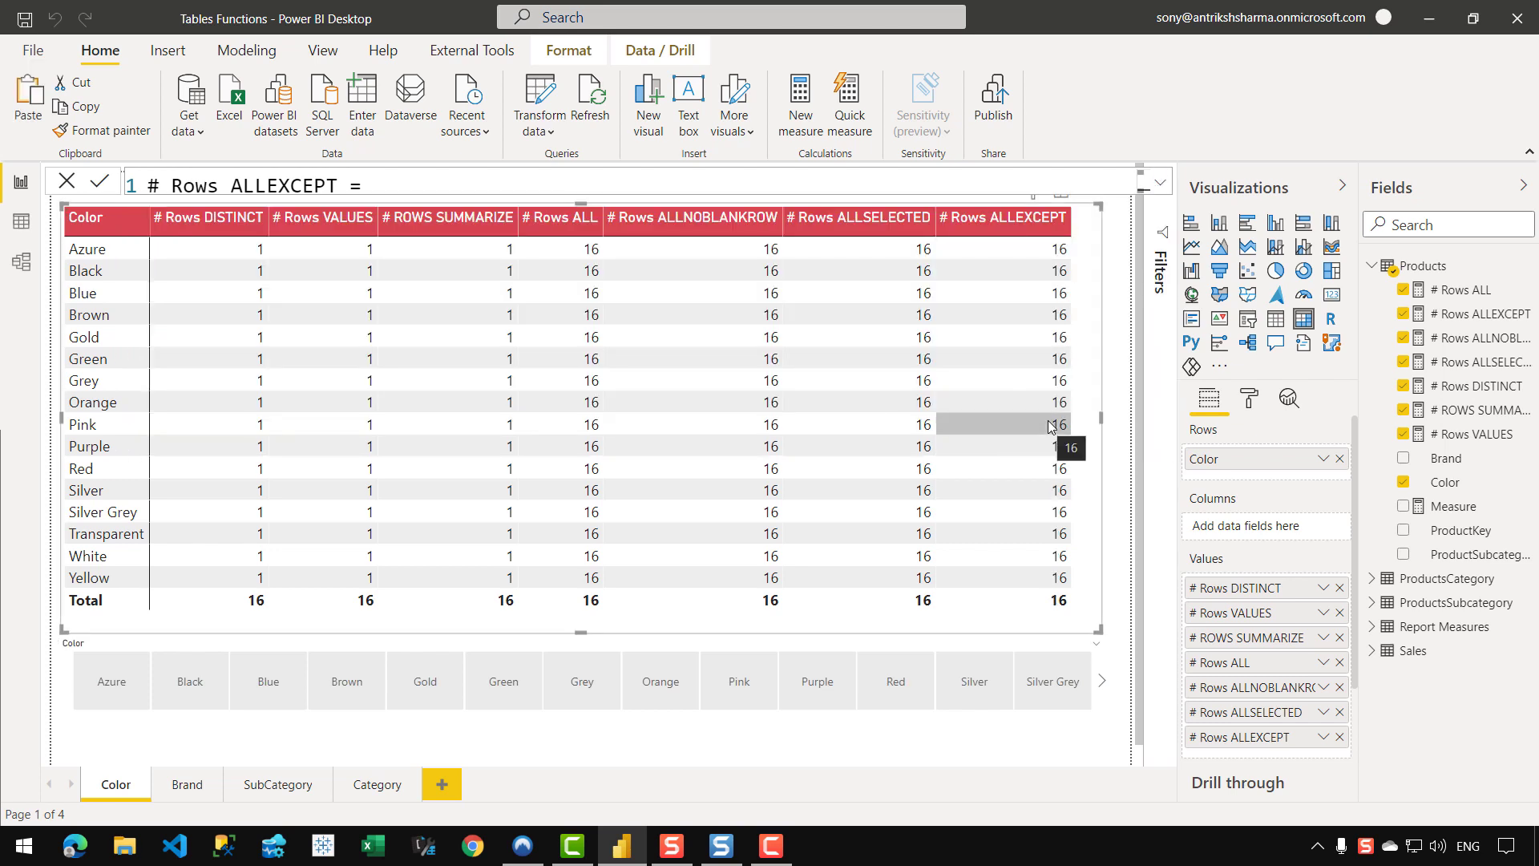
Create a new calculated table from the data view and start editing its formula.
click(20, 220)
click(557, 100)
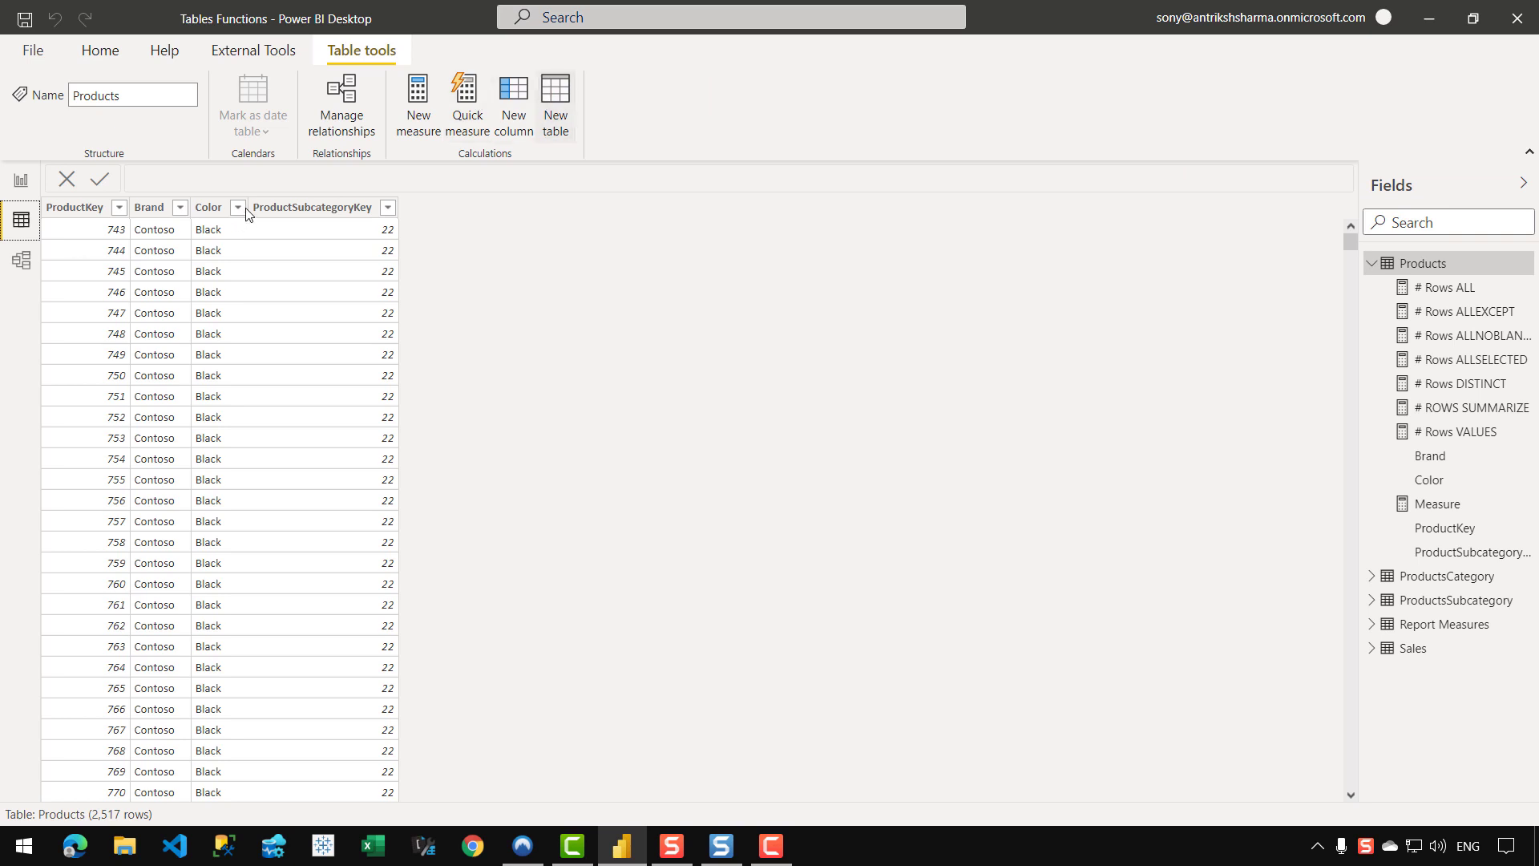
click(225, 179)
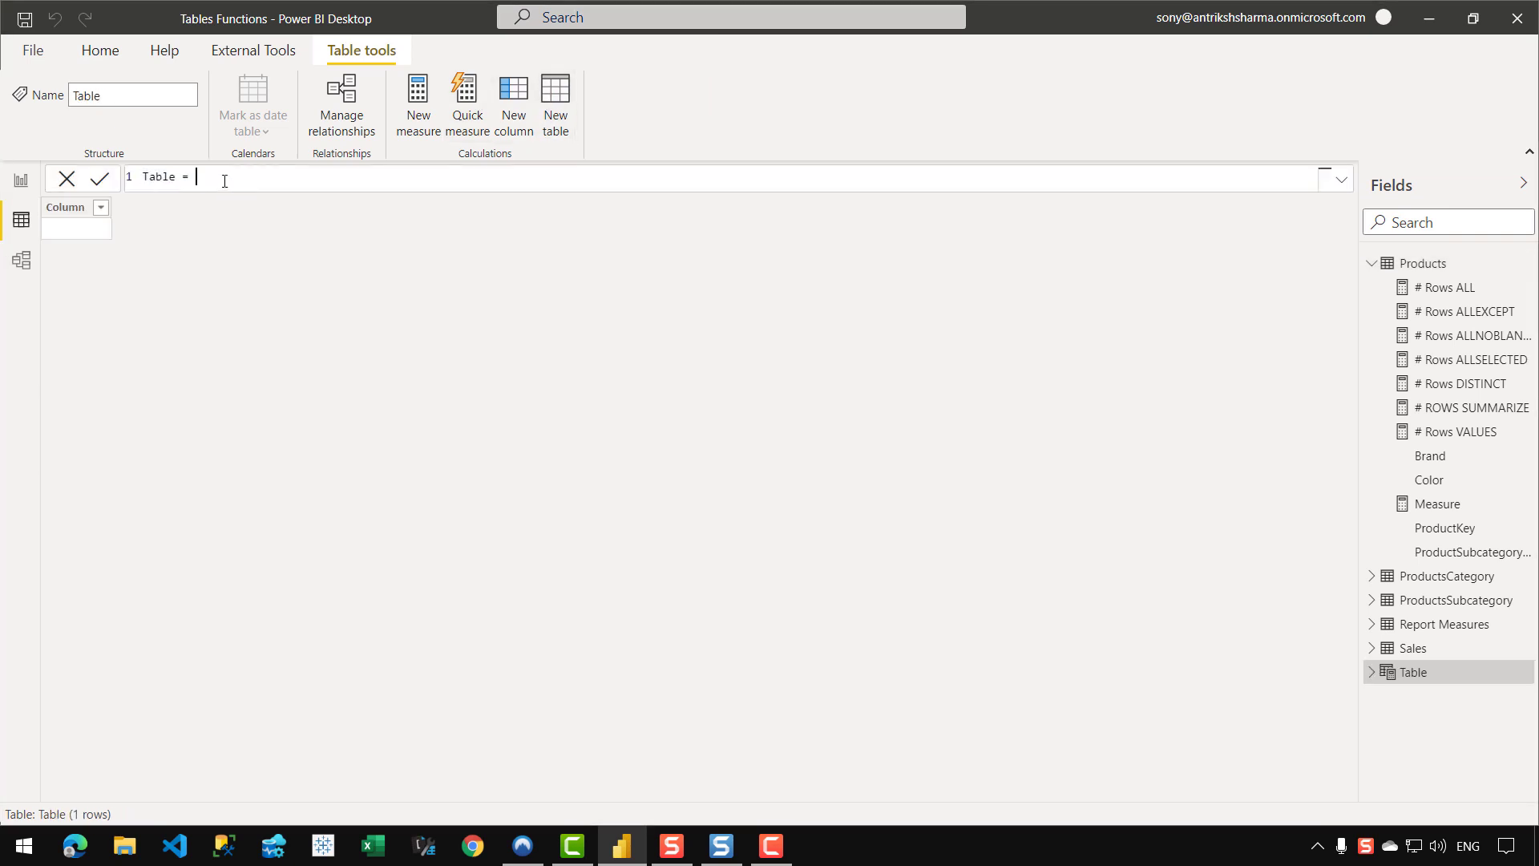
text(ADDCOLUMNS()
key(BackSpace)
key(BackSpace)
key(BackSpace)
key(BackSpace)
key(BackSpace)
key(BackSpace)
key(BackSpace)
key(BackSpace)
key(BackSpace)
key(BackSpace)
key(BackSpace)
key(BackSpace)
key(BackSpace)
text(=)
Enlarge the formula text and start the table formula with SUMMARIZE, using Products as the table to summarize.
scroll(225, 181, up, 3)
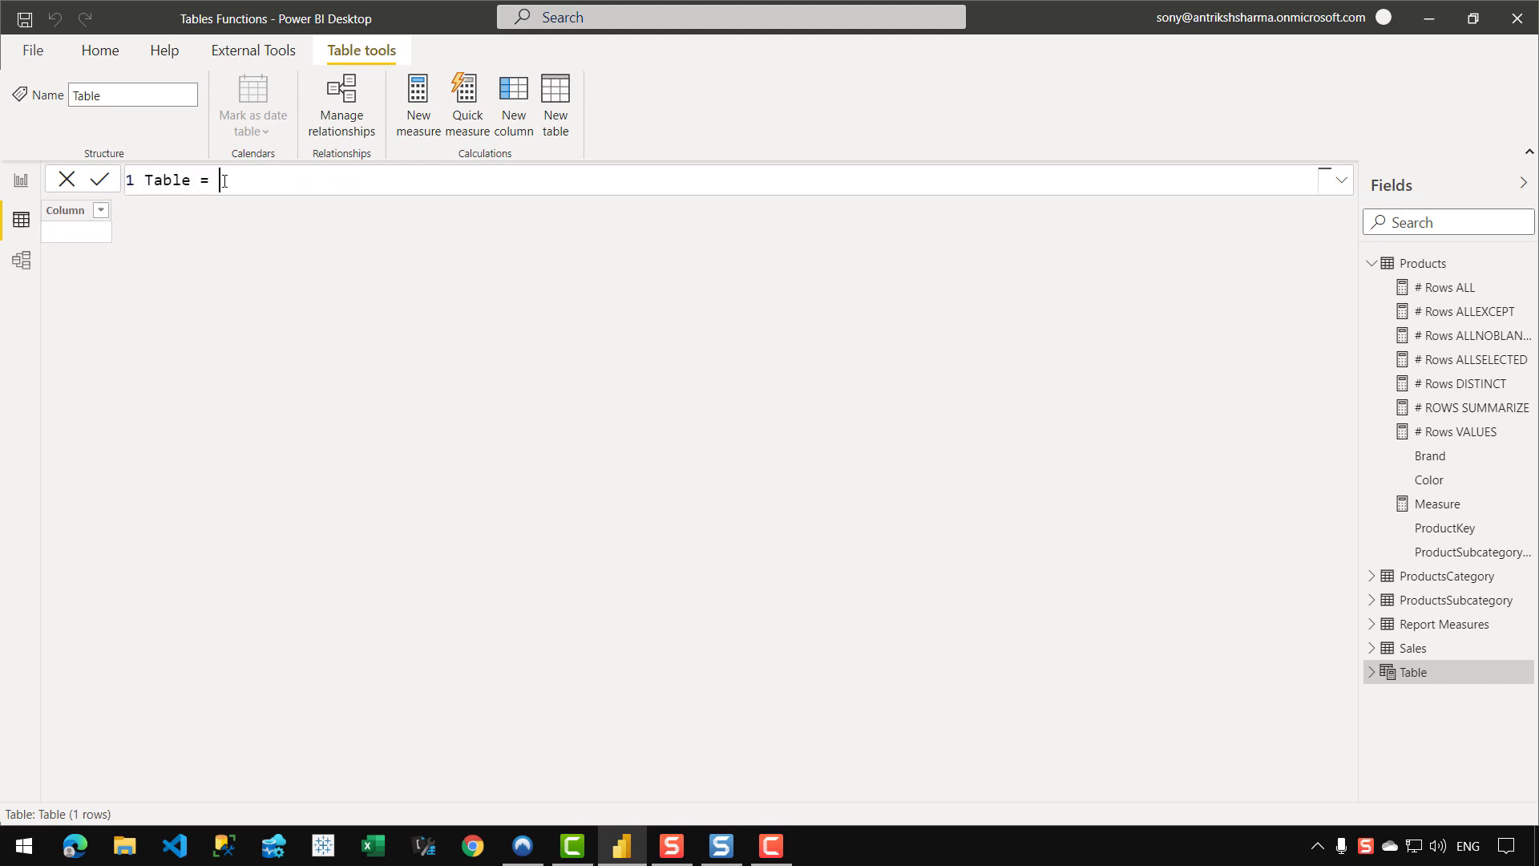
scroll(224, 180, up, 1)
key(shift+Return)
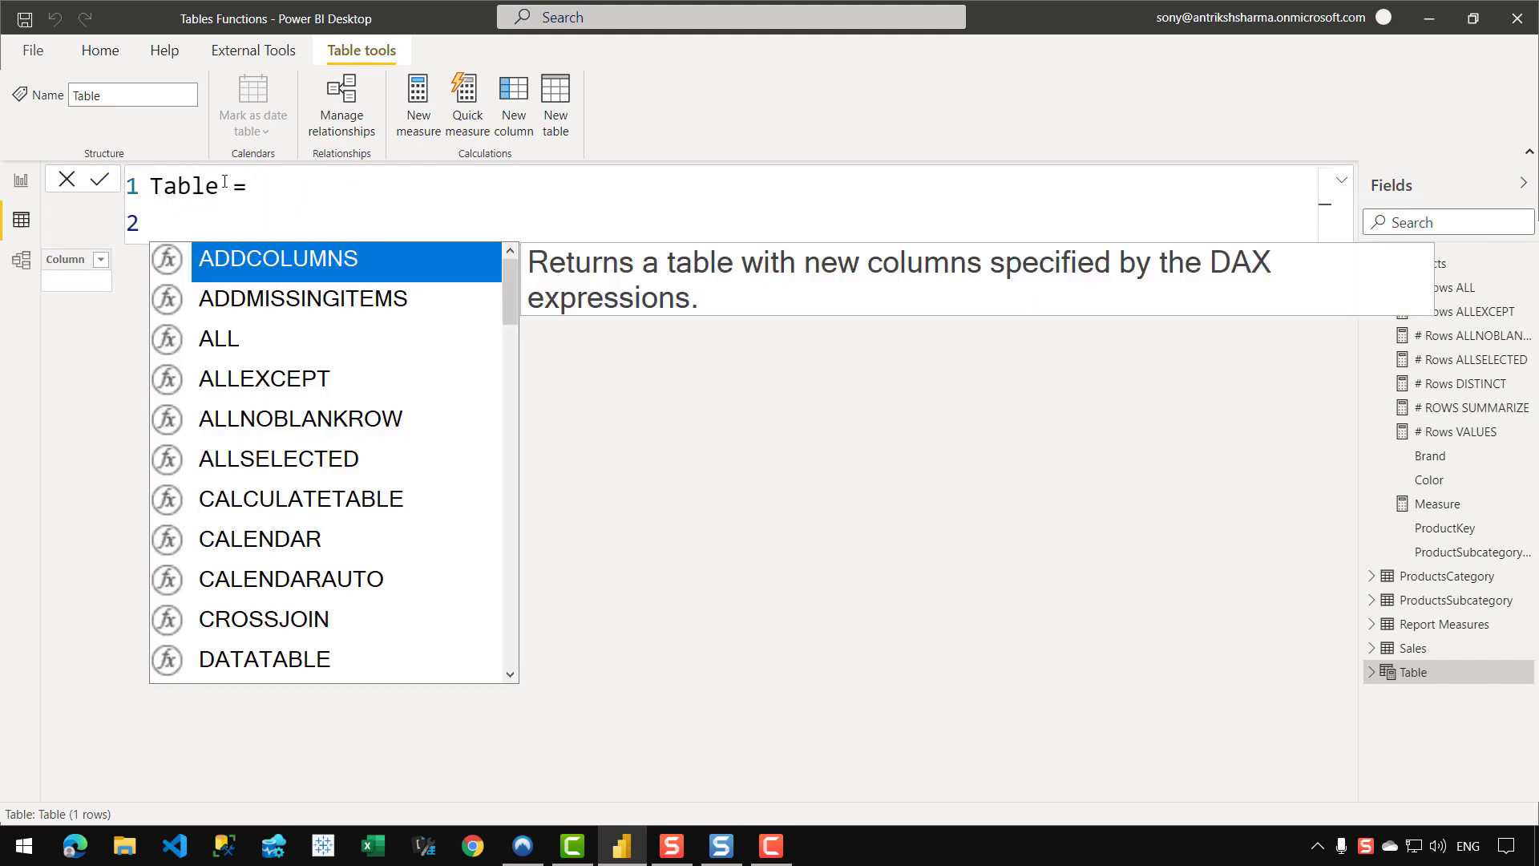
text(SUMMAR)
key(Tab)
text(()
key(shift+Return)
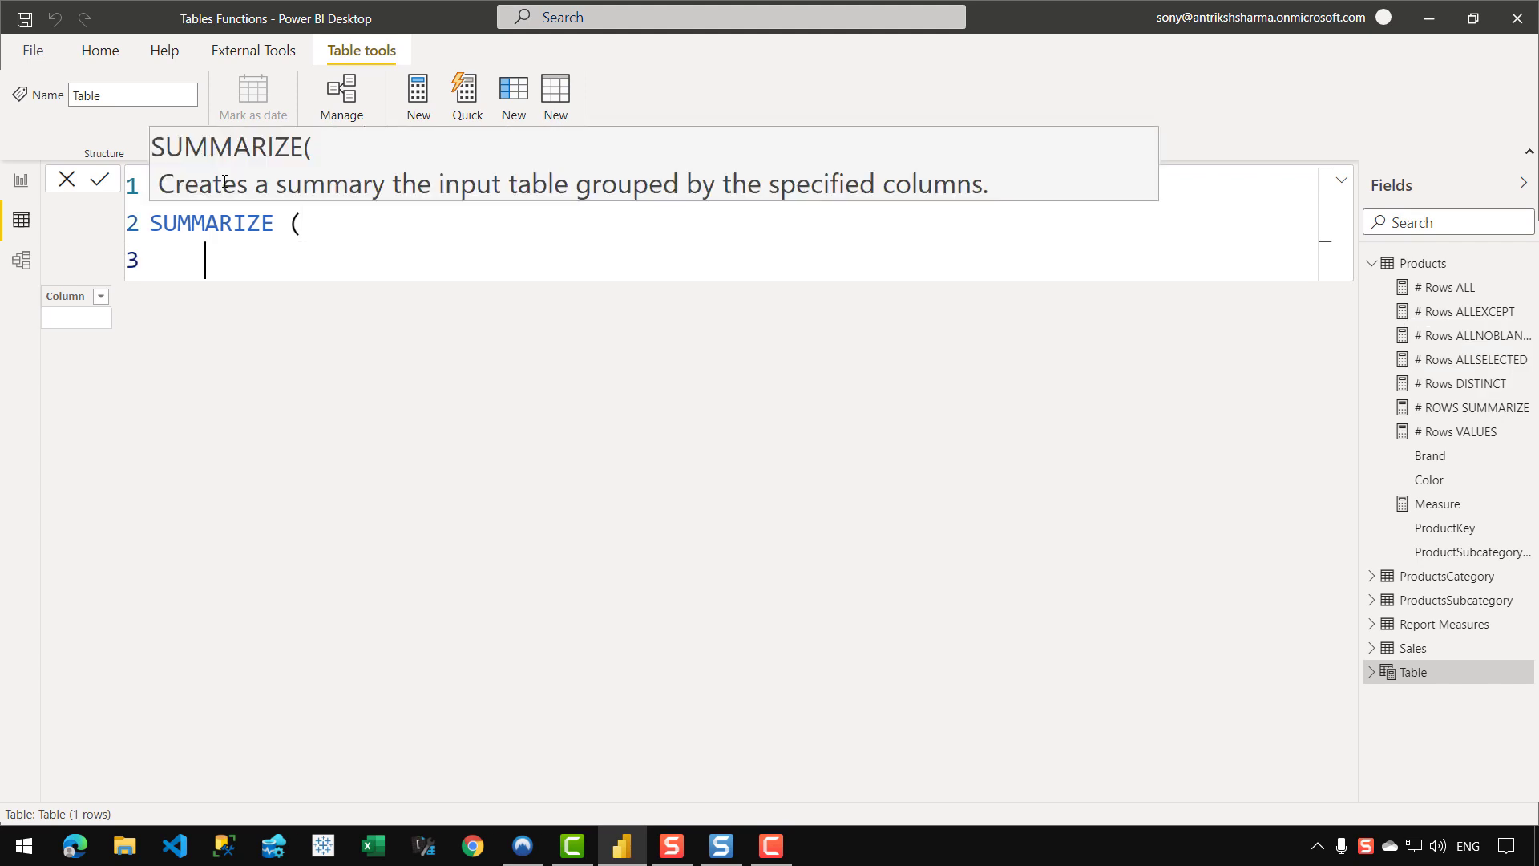
text(PRO)
key(Tab)
text(,)
key(shift+Return)
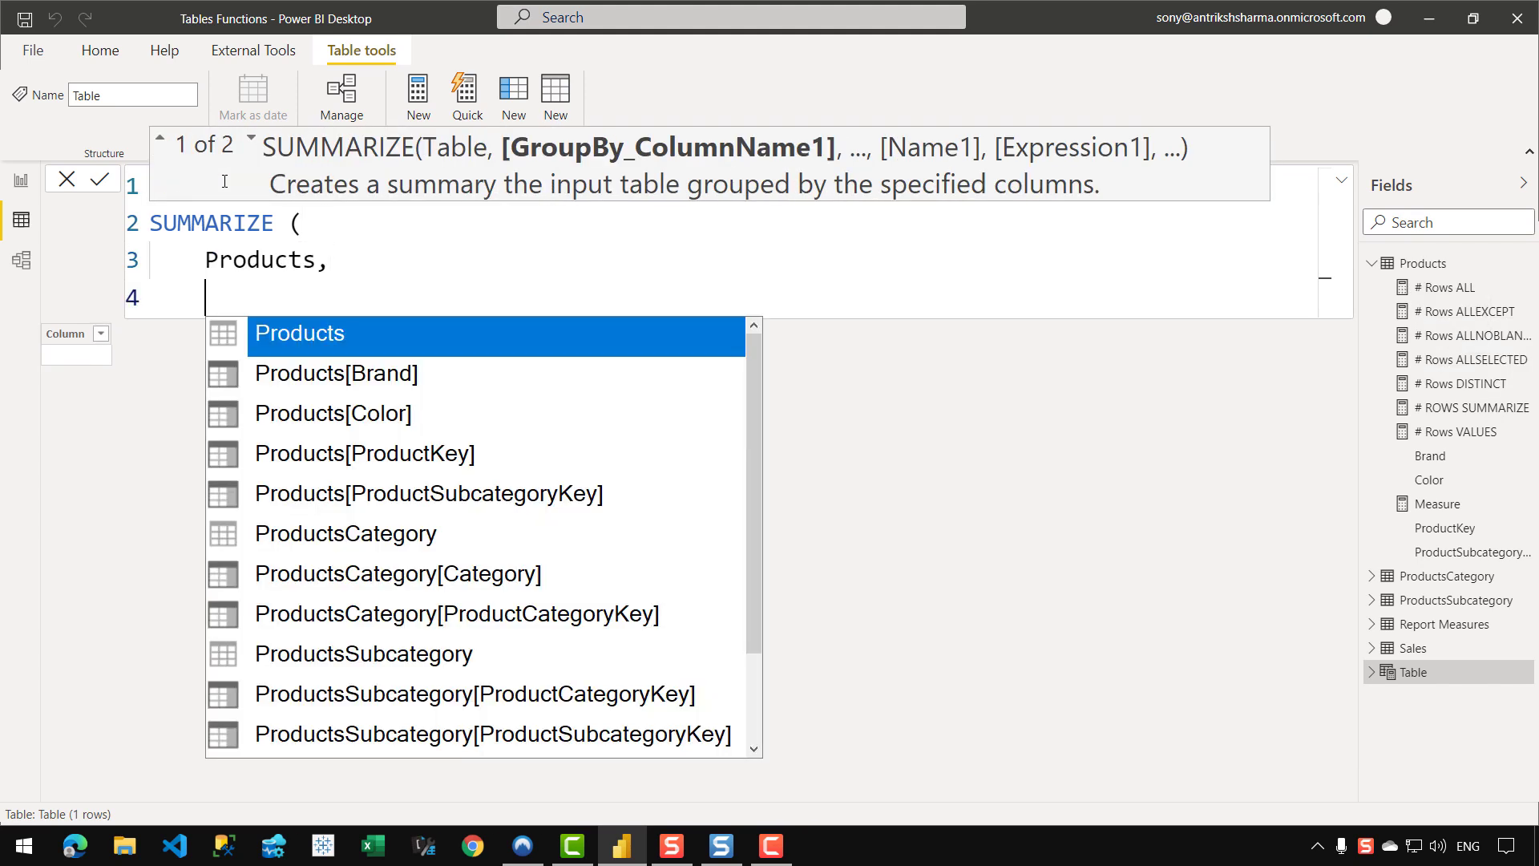
Add Products[Color] and ProductsSubcategory[Subcategory] as SUMMARIZE grouping columns, each on its own line.
text(COL)
key(Tab)
text(,)
key(shift+Return)
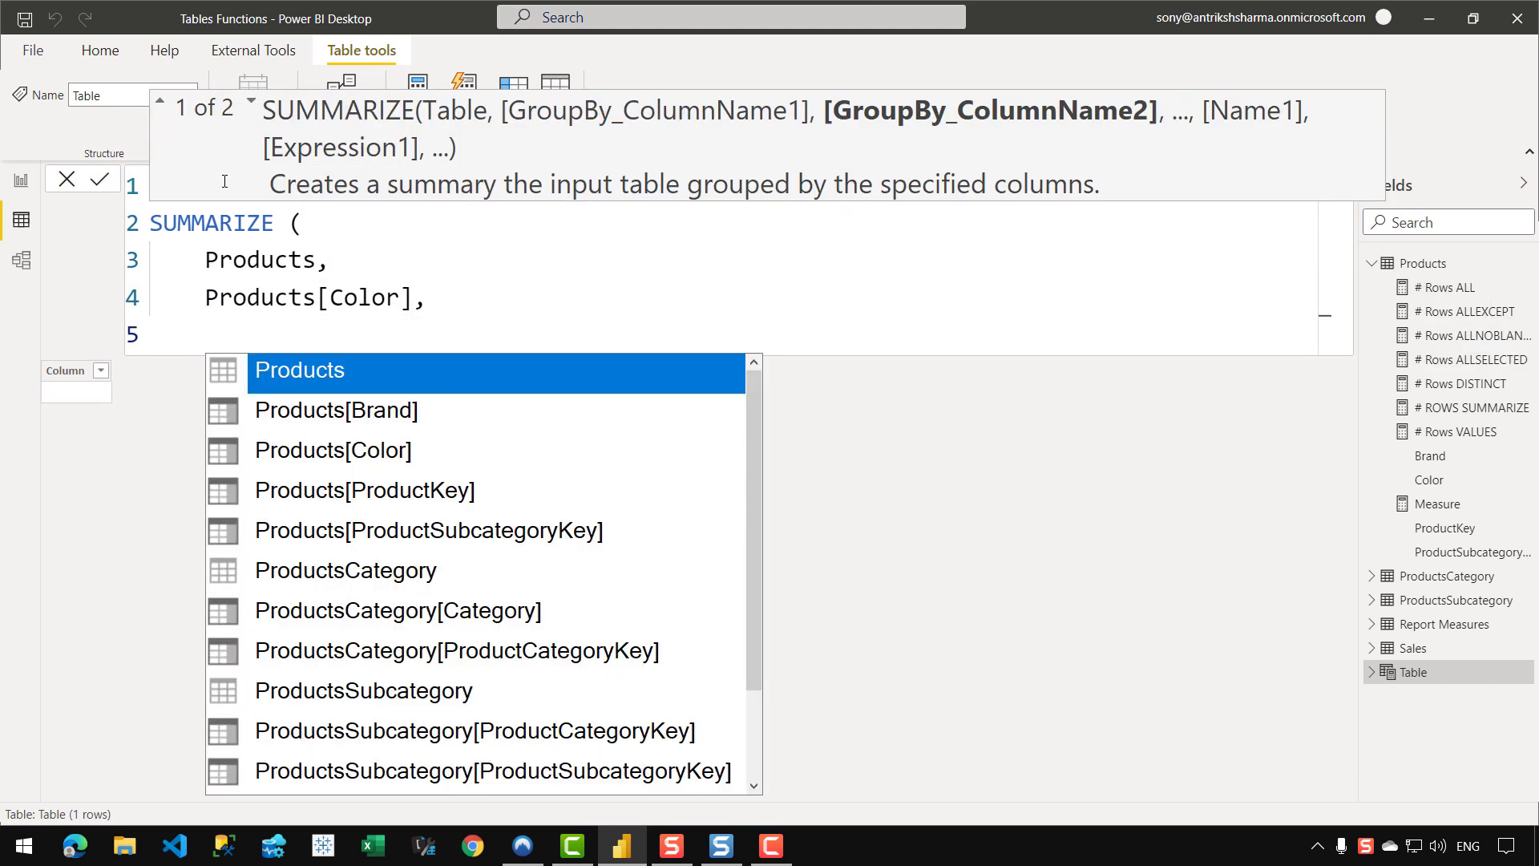
text(SUB)
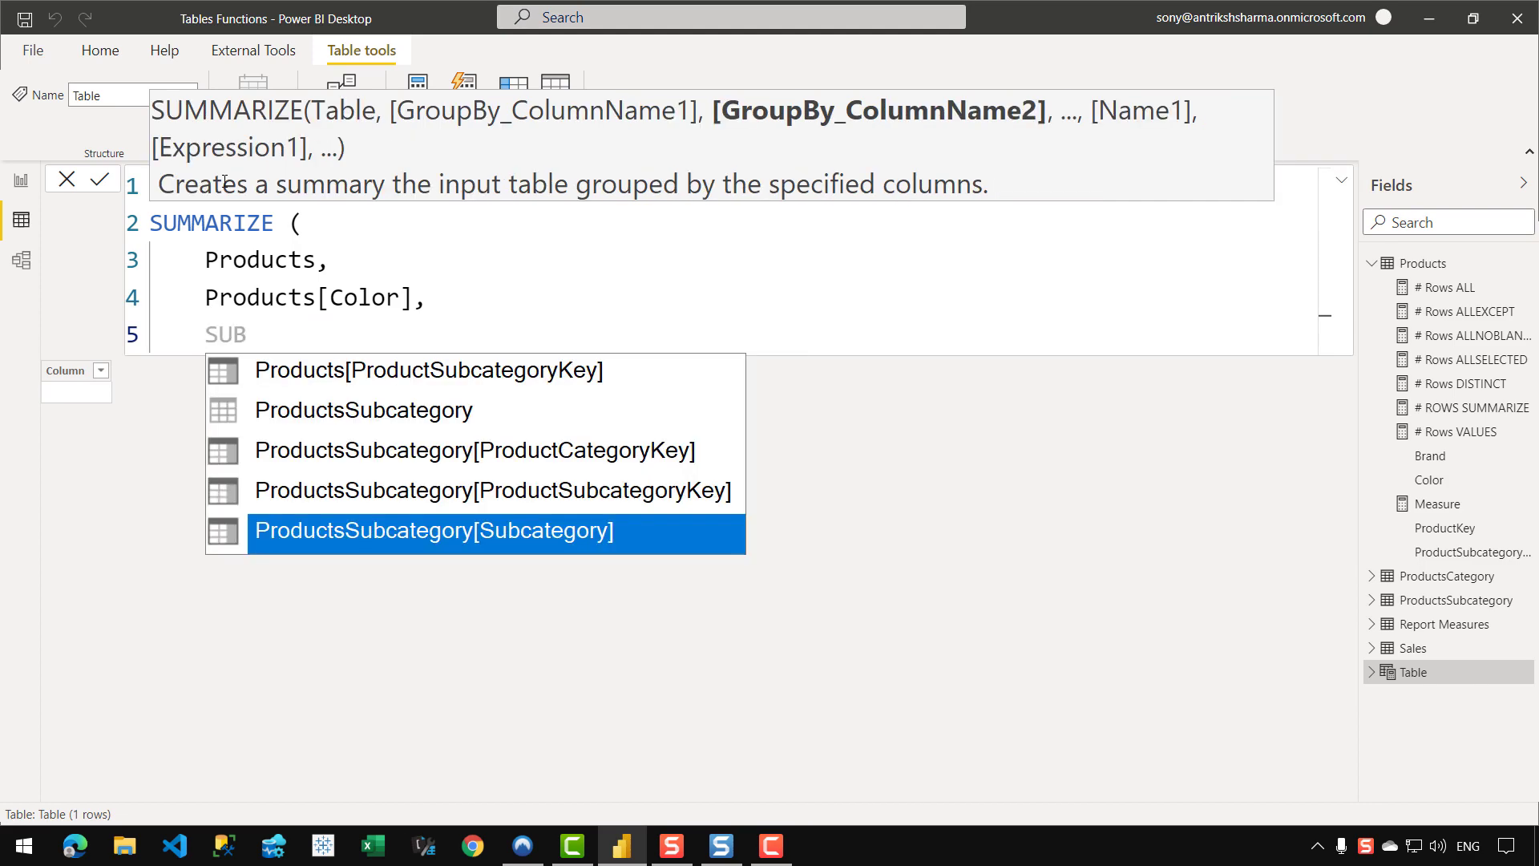
key(Tab)
text(,)
key(shift+Return)
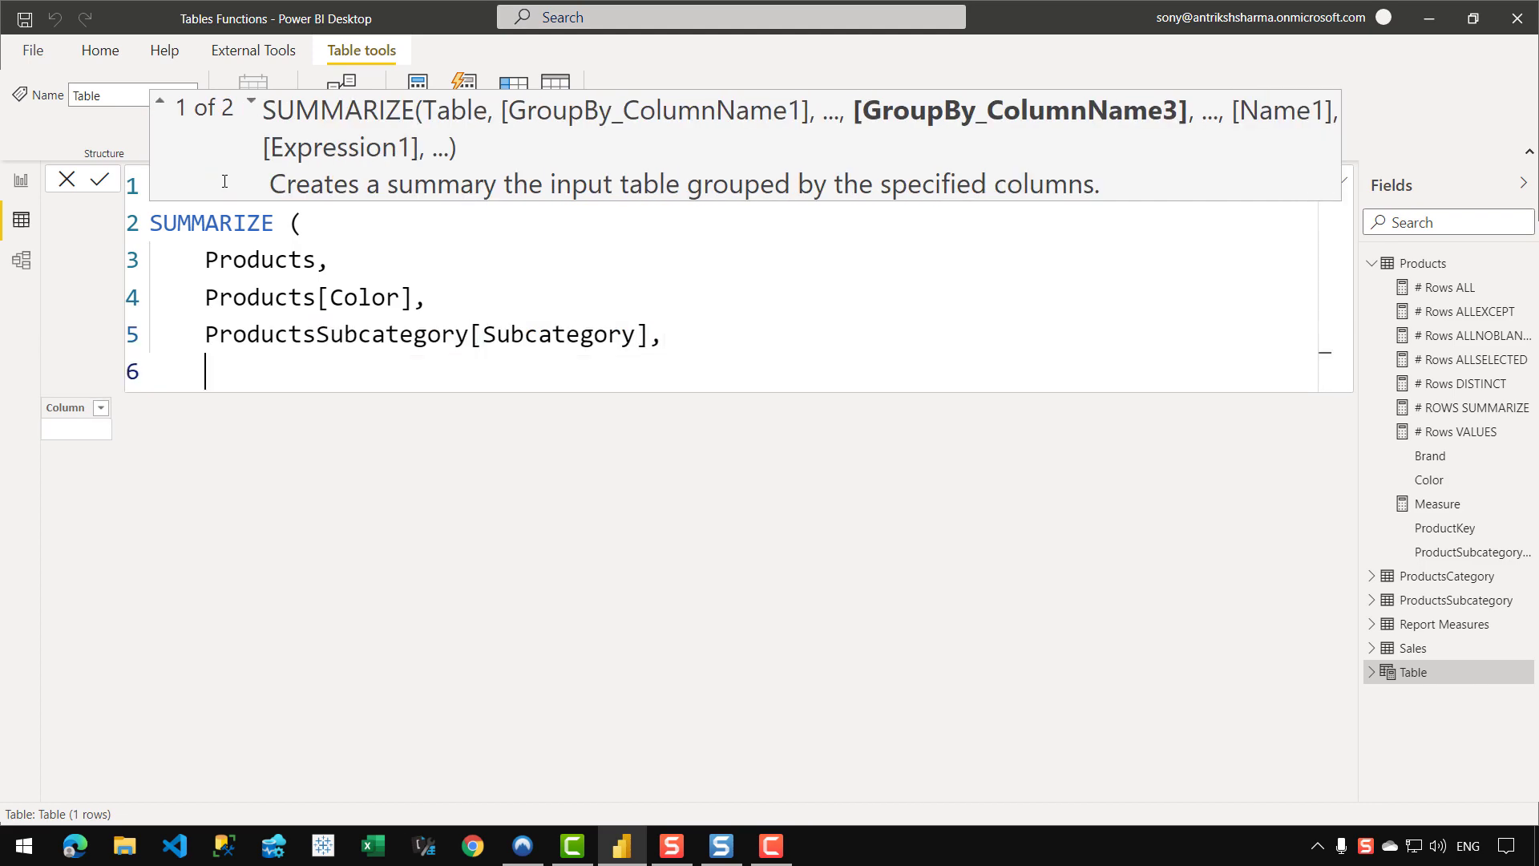
Add ProductsCategory[Category] as the final grouping column, close SUMMARIZE and commit the calculated table.
text(CAT)
key(Tab)
key(shift+Return)
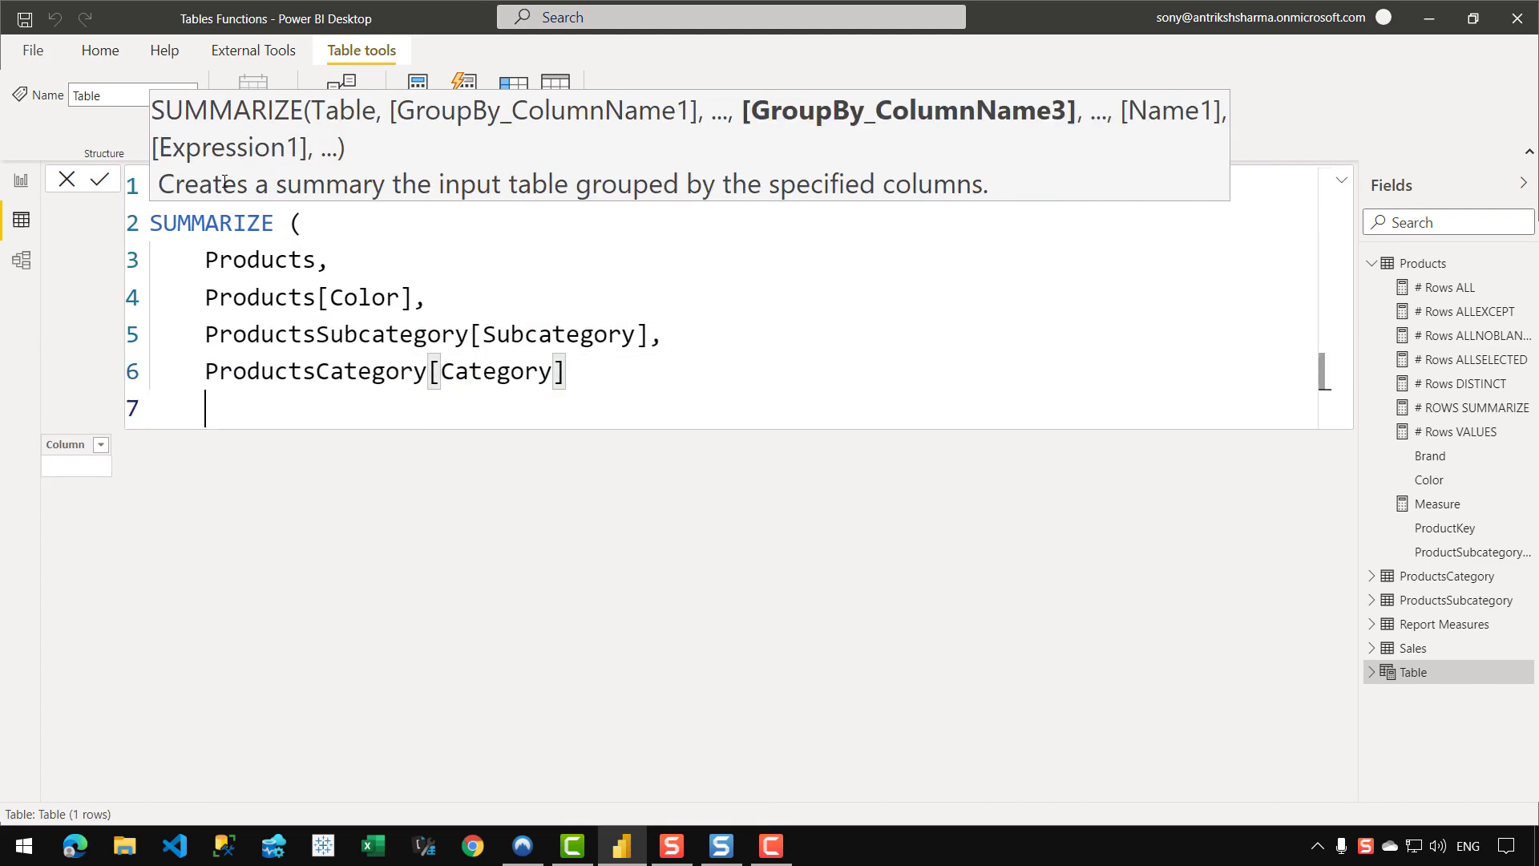
text())
key(Return)
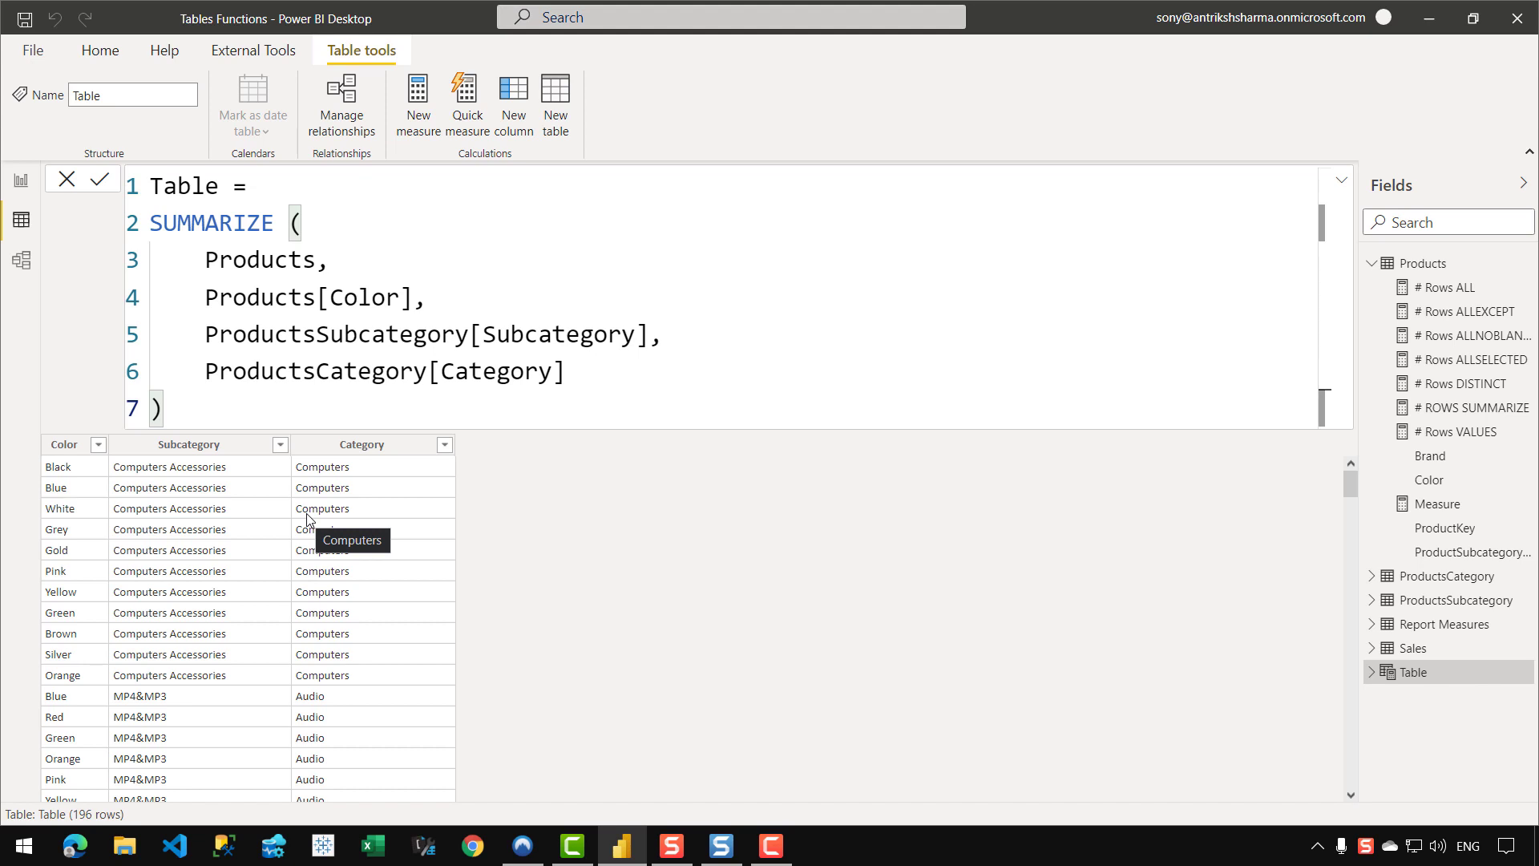
Return to the report view and examine the ProductsSubcategory and ProductsCategory arguments in the # Rows ALLEXCEPT measure's expanded formula.
click(21, 181)
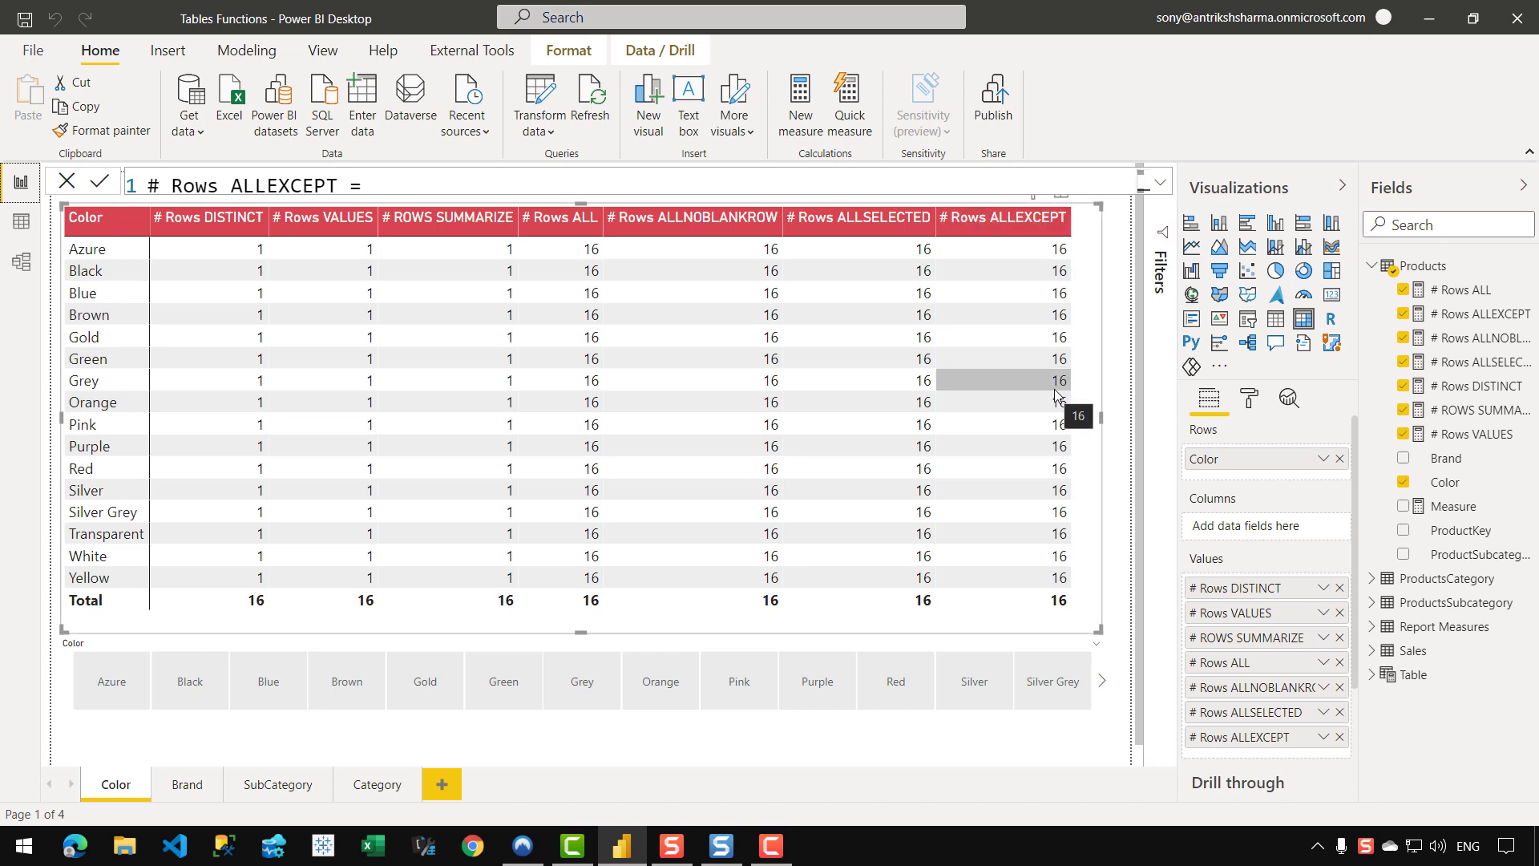
click(1159, 181)
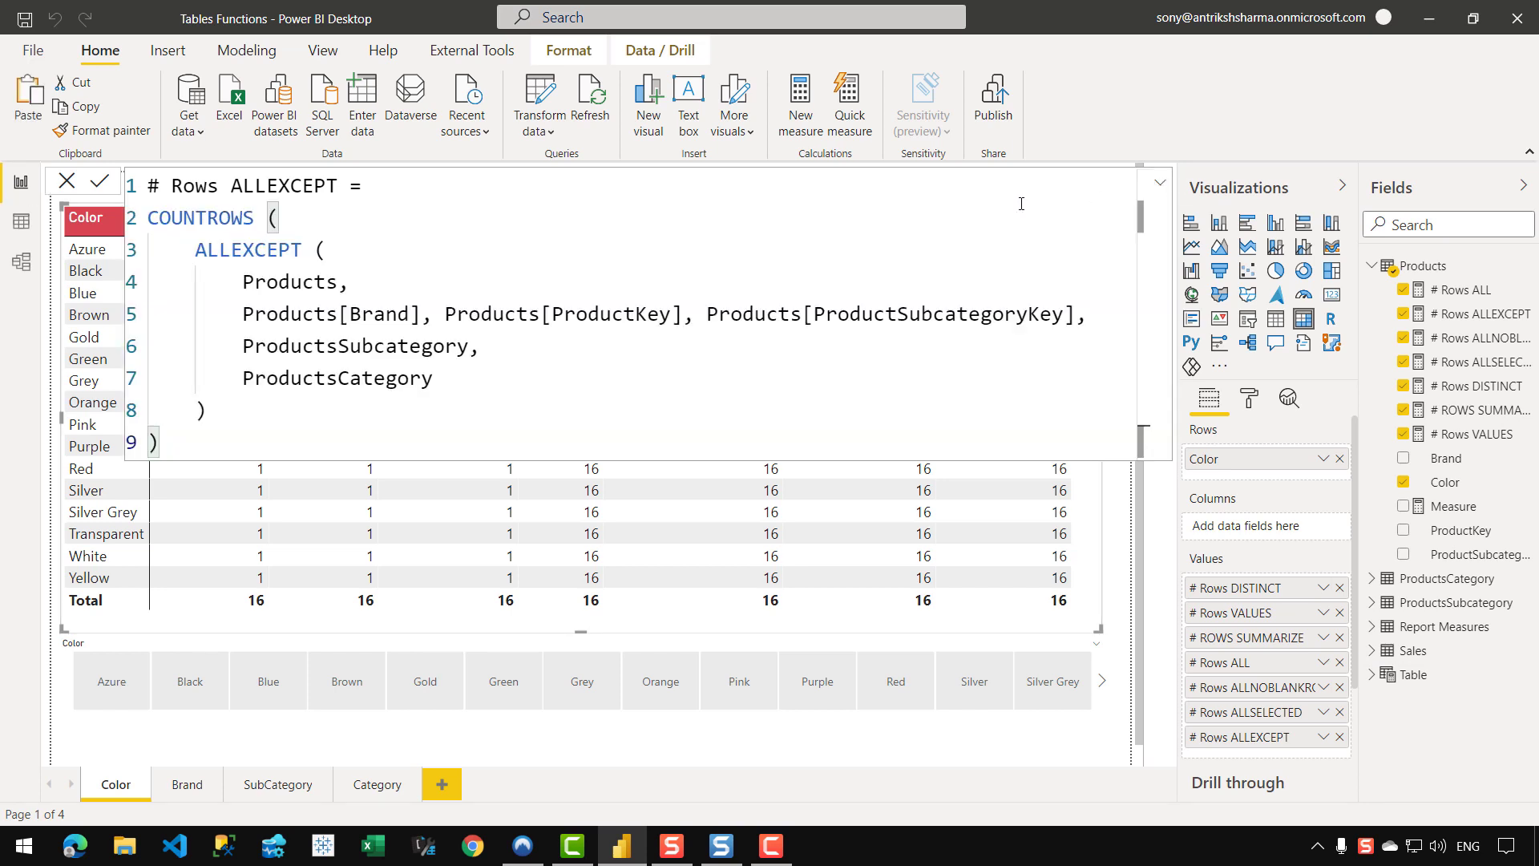
double_click(242, 349)
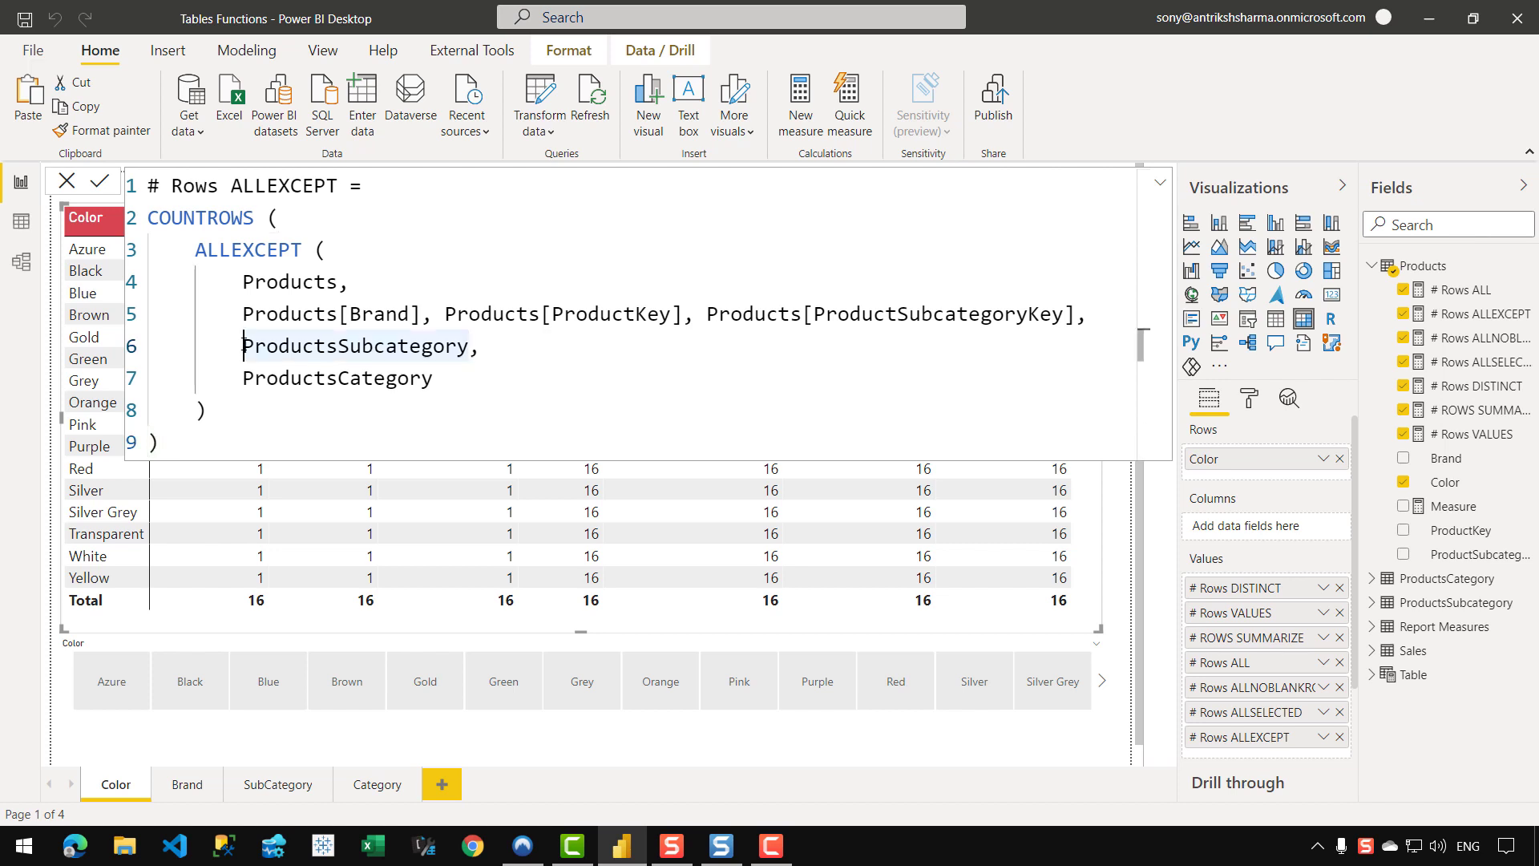
drag(243, 350, 472, 351)
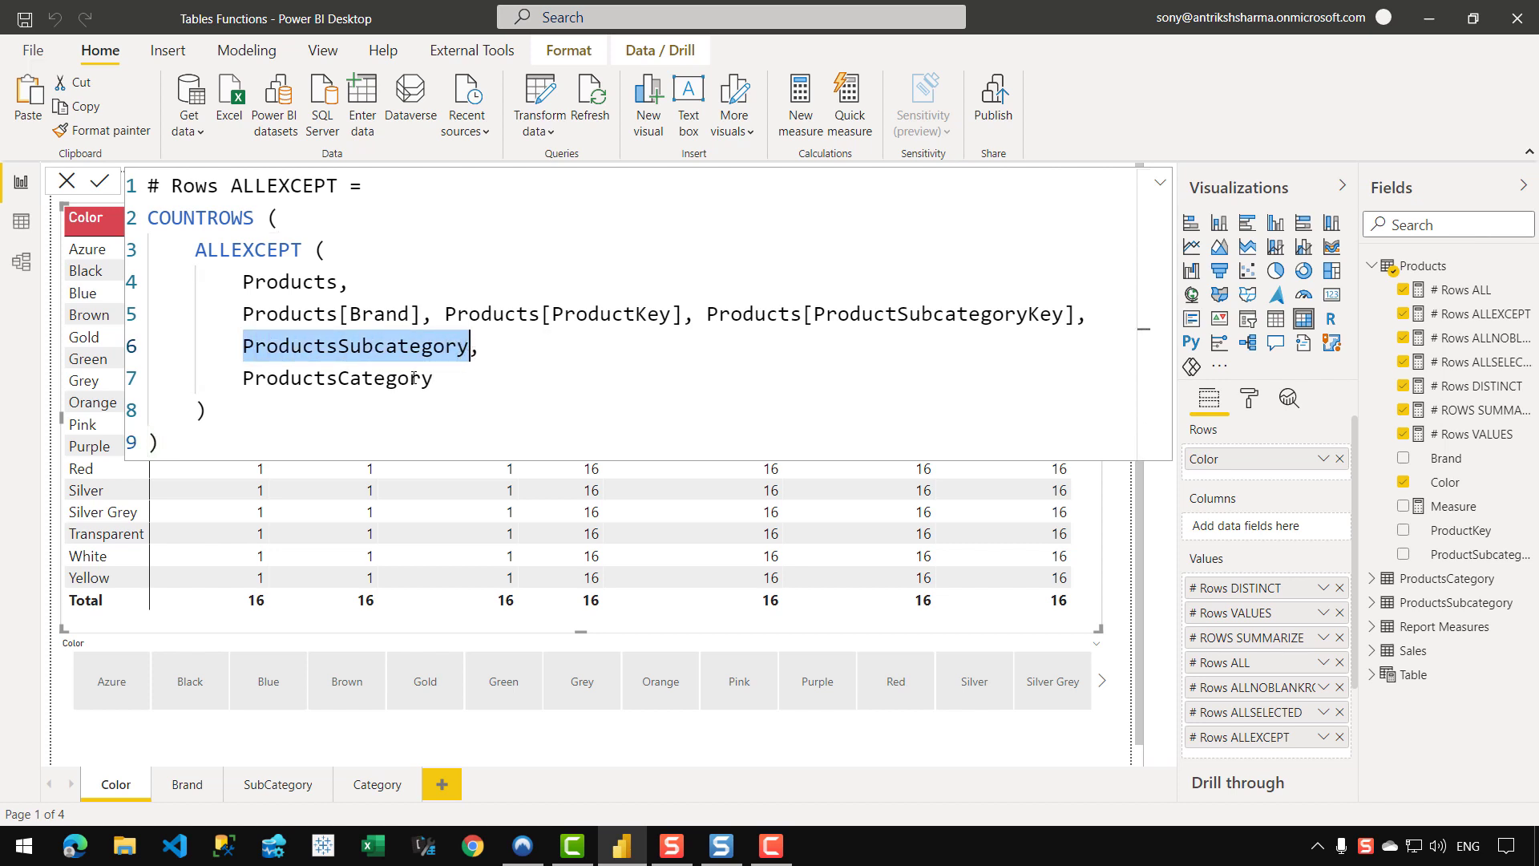
drag(433, 378, 250, 376)
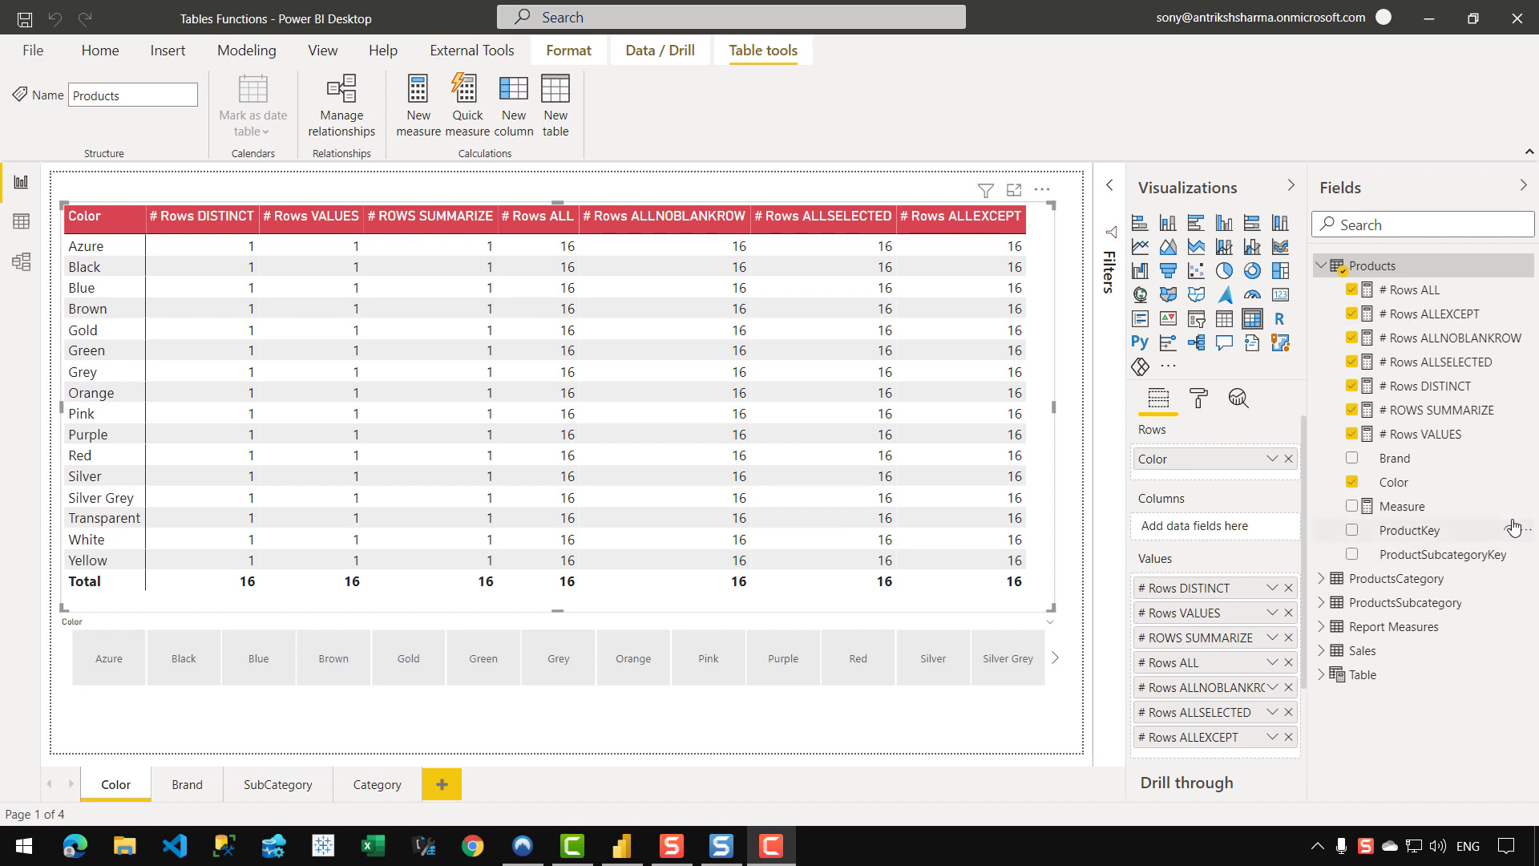
Create a new measure in the Products table and name it # Rows DISTINCTCOUNT.
right_click(1434, 392)
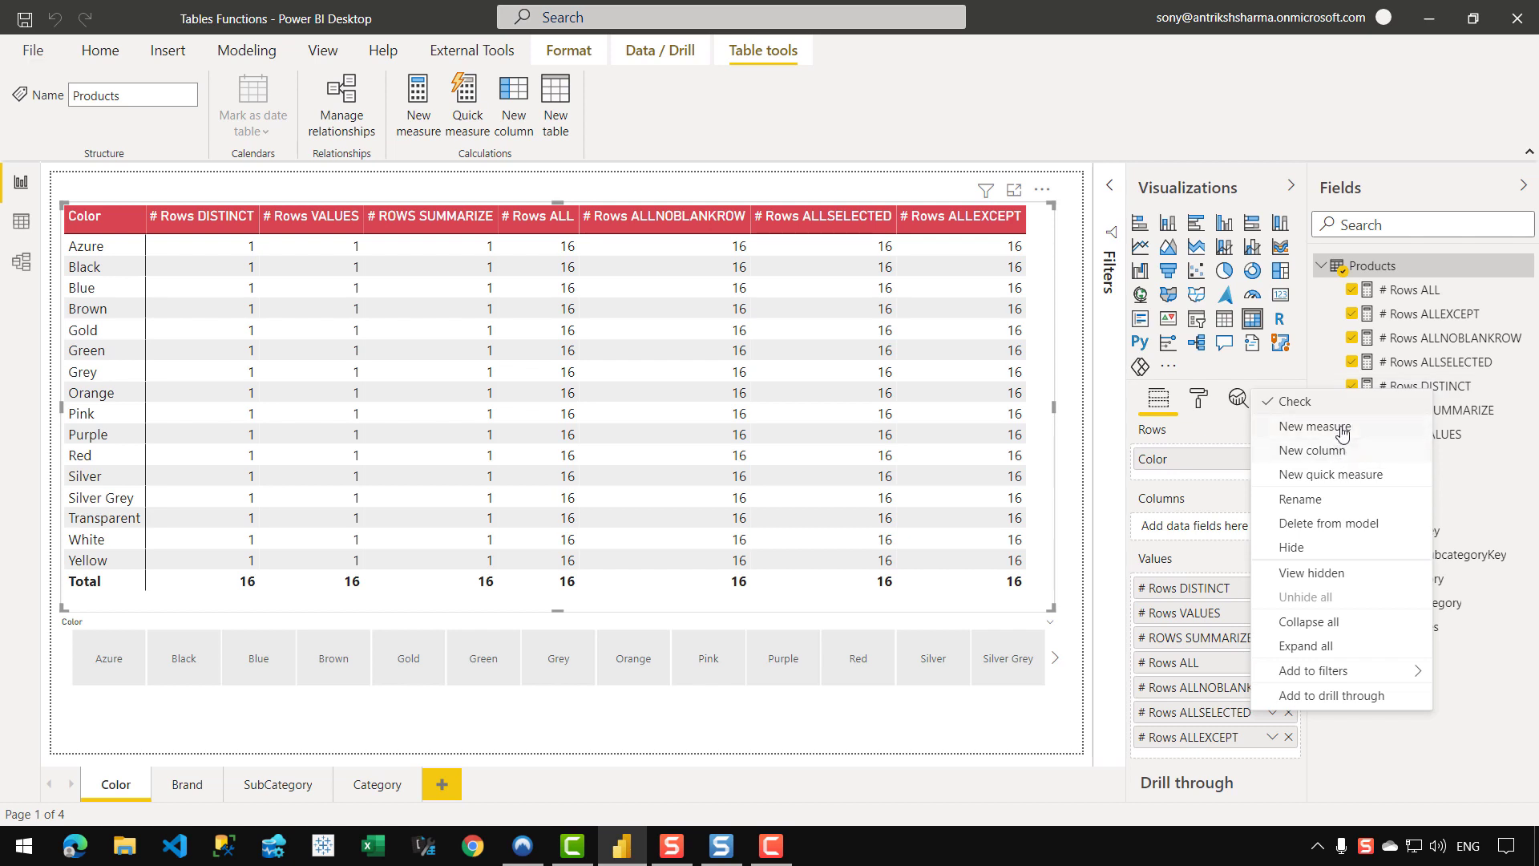
click(1336, 433)
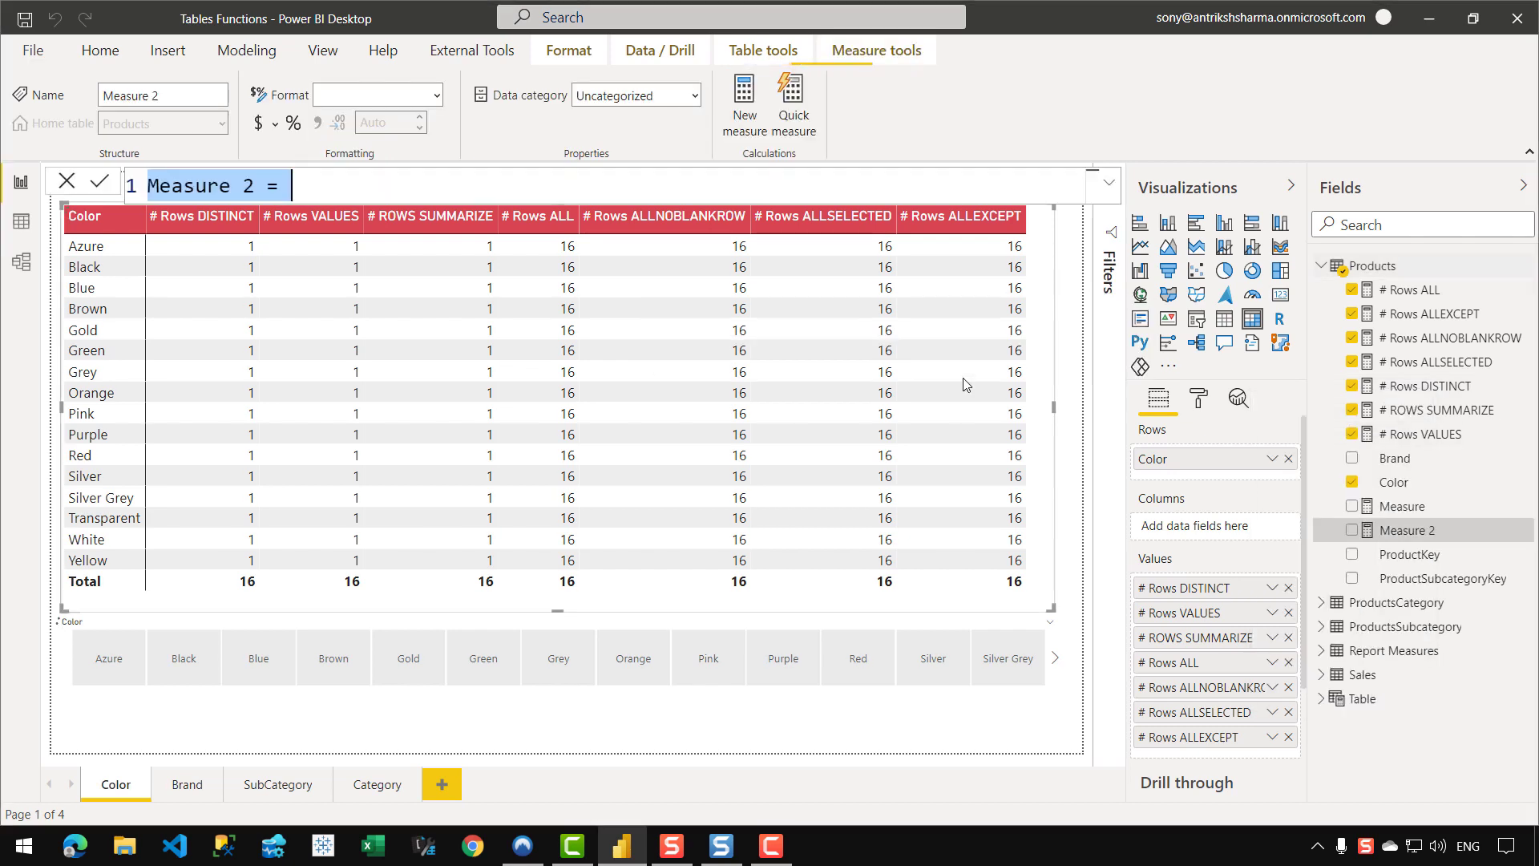
text(# r)
key(BackSpace)
text(Row)
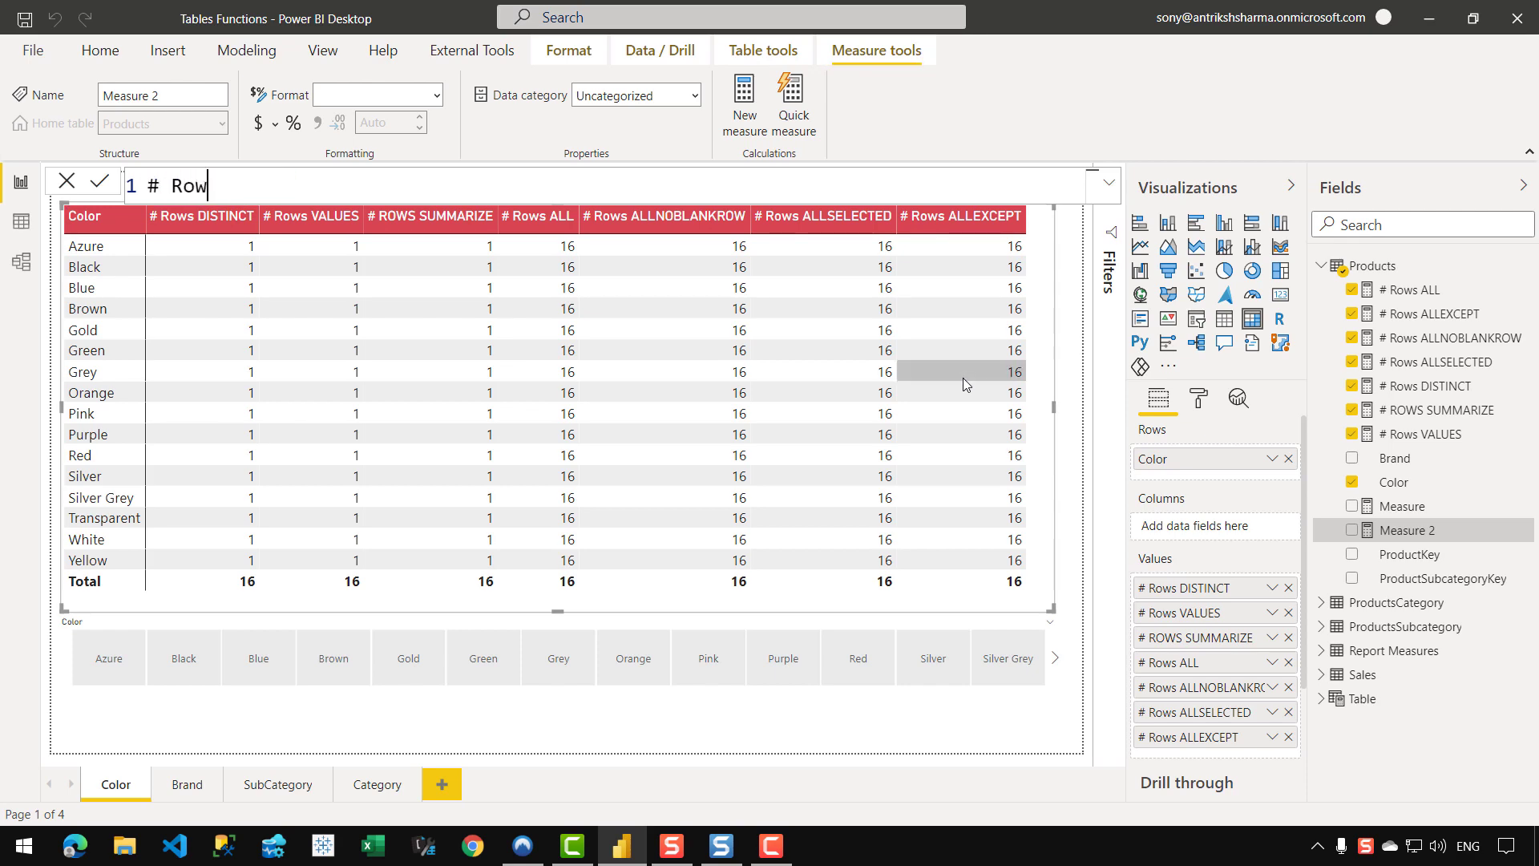
text(s DISTINCTCOUN)
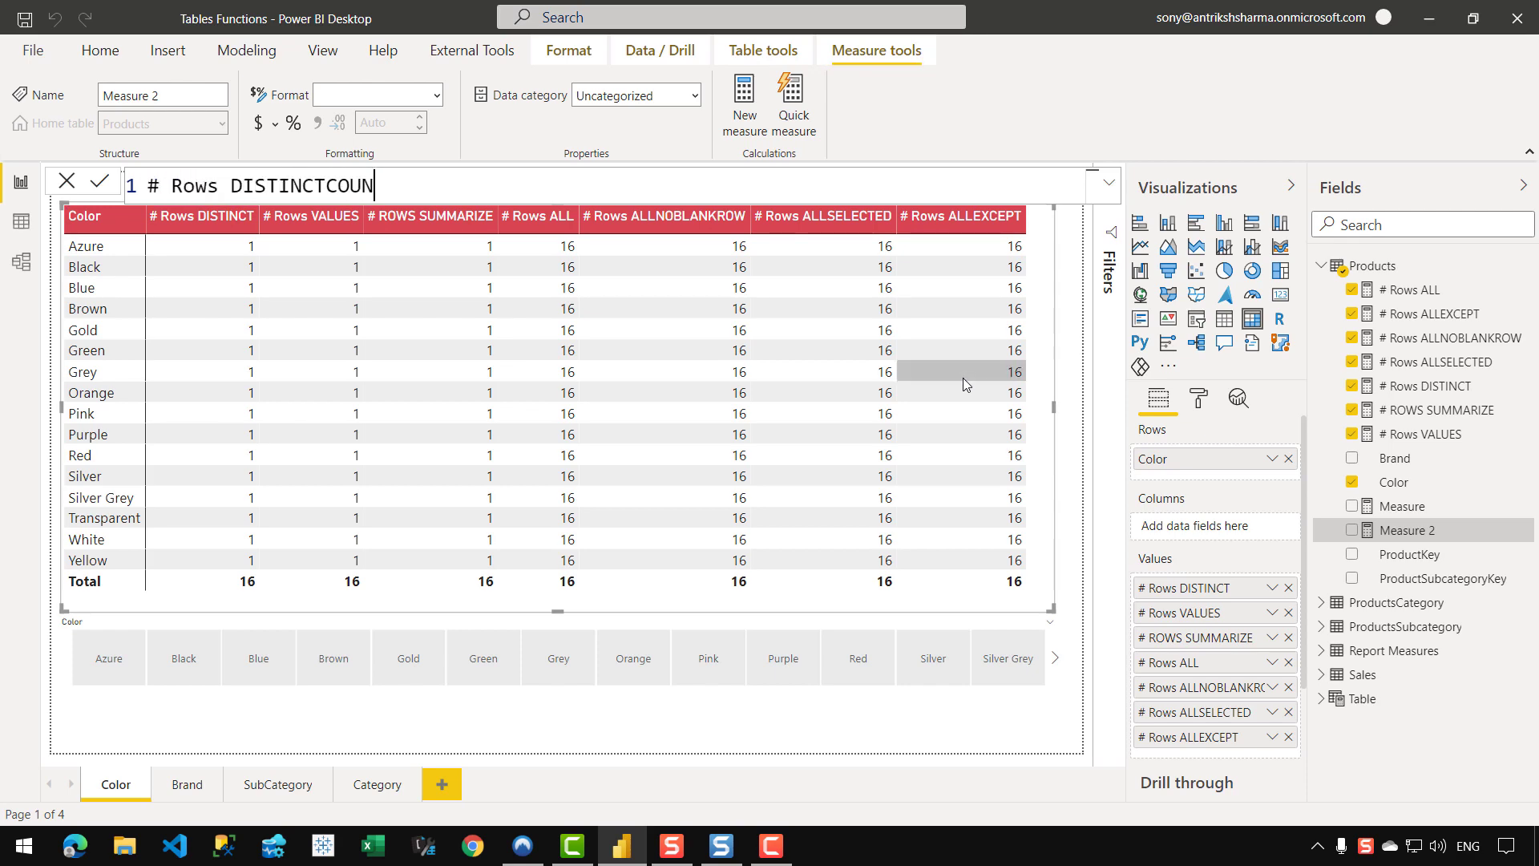
Define the measure as DISTINCTCOUNT ( Products[Color] ) and add it to the matrix values directly after # Rows DISTINCT.
text(T = DISTINCT)
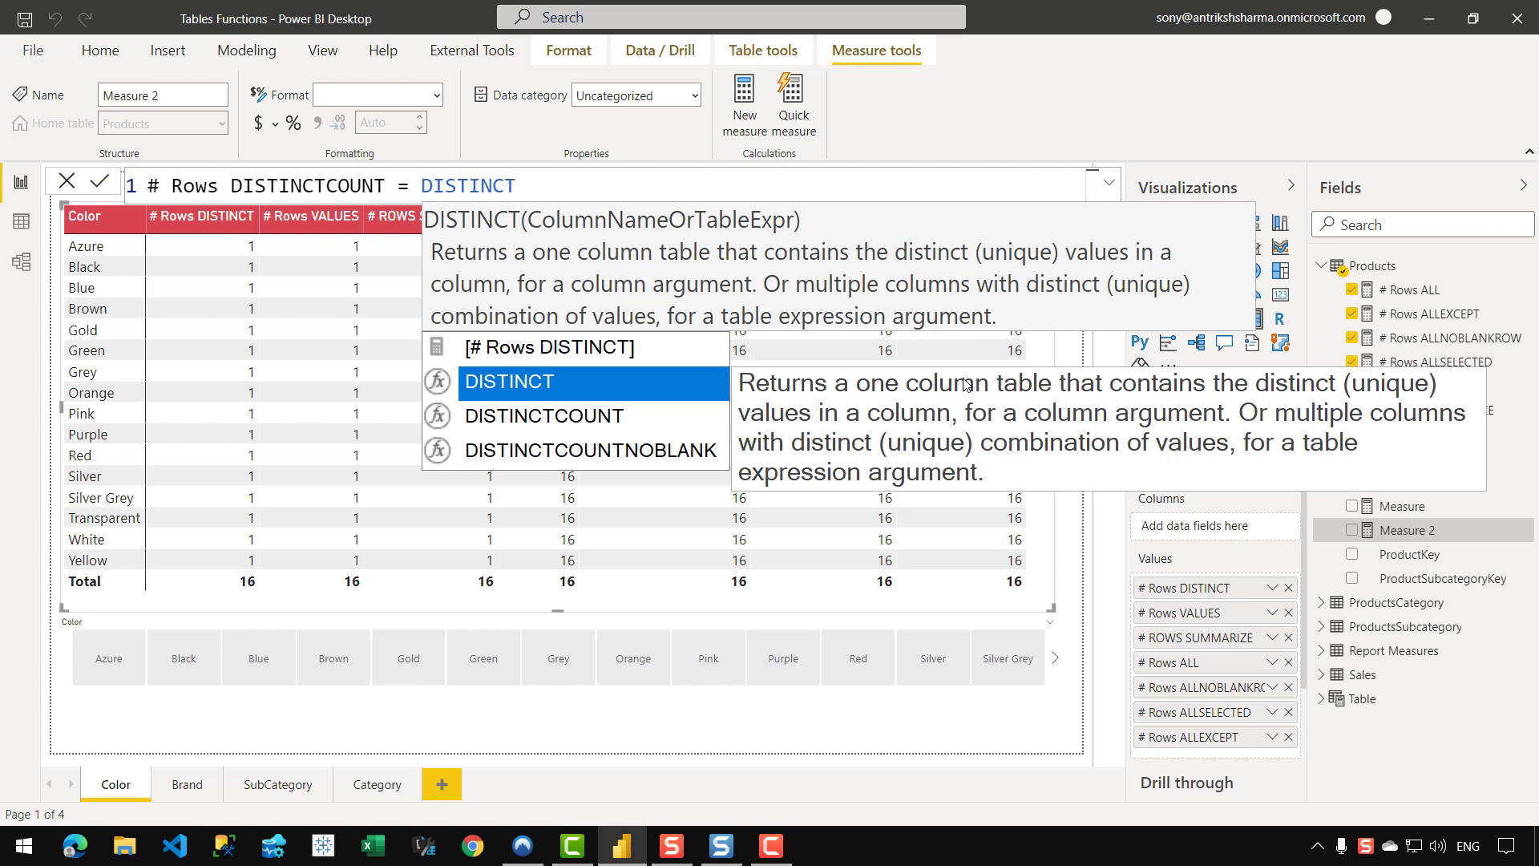
text(COUNT ( Produ)
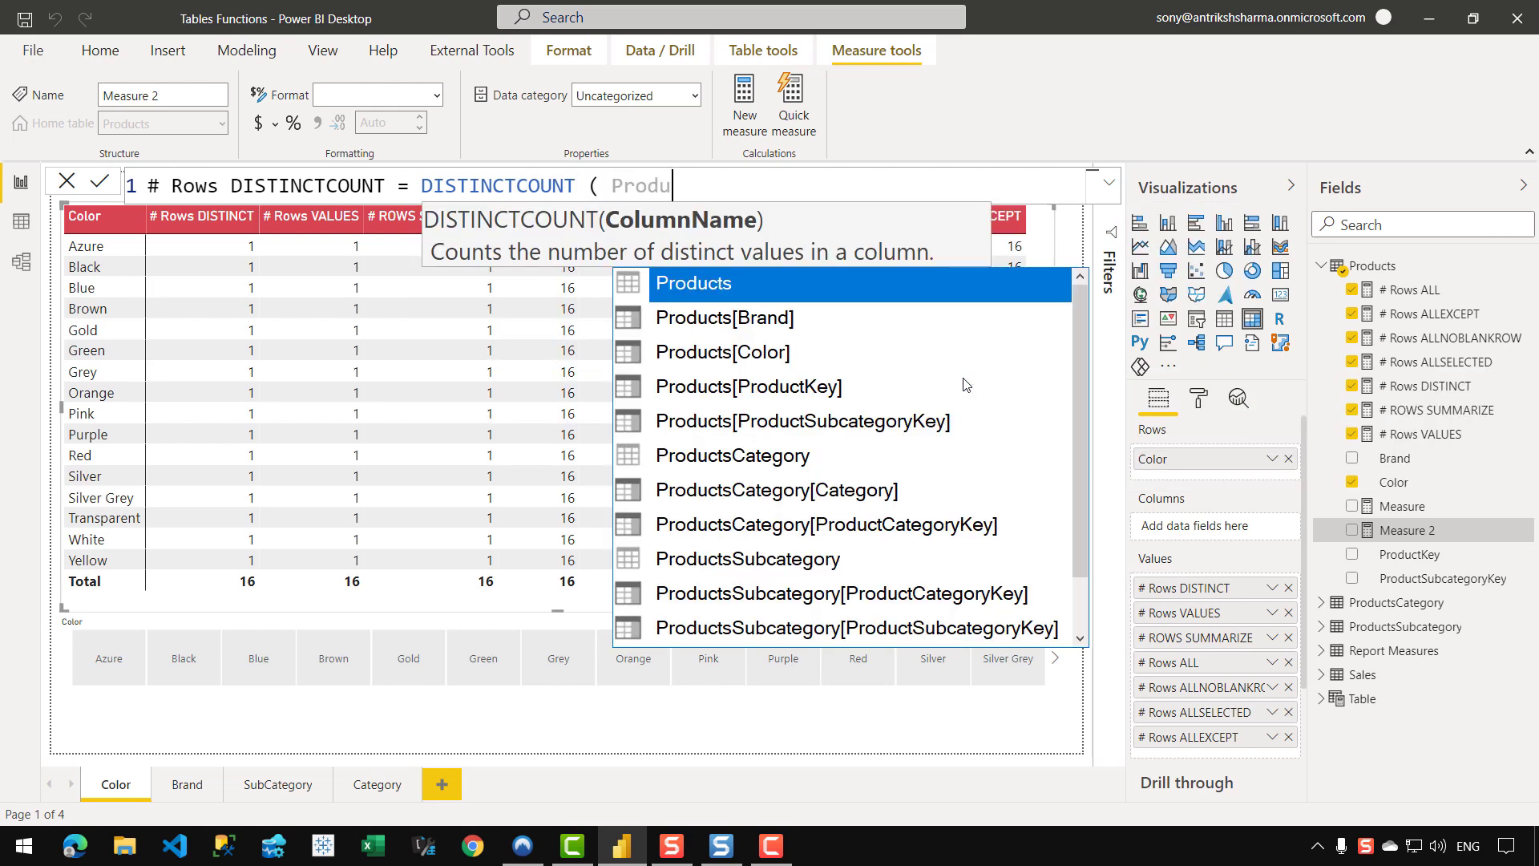
text(cts[Color] ))
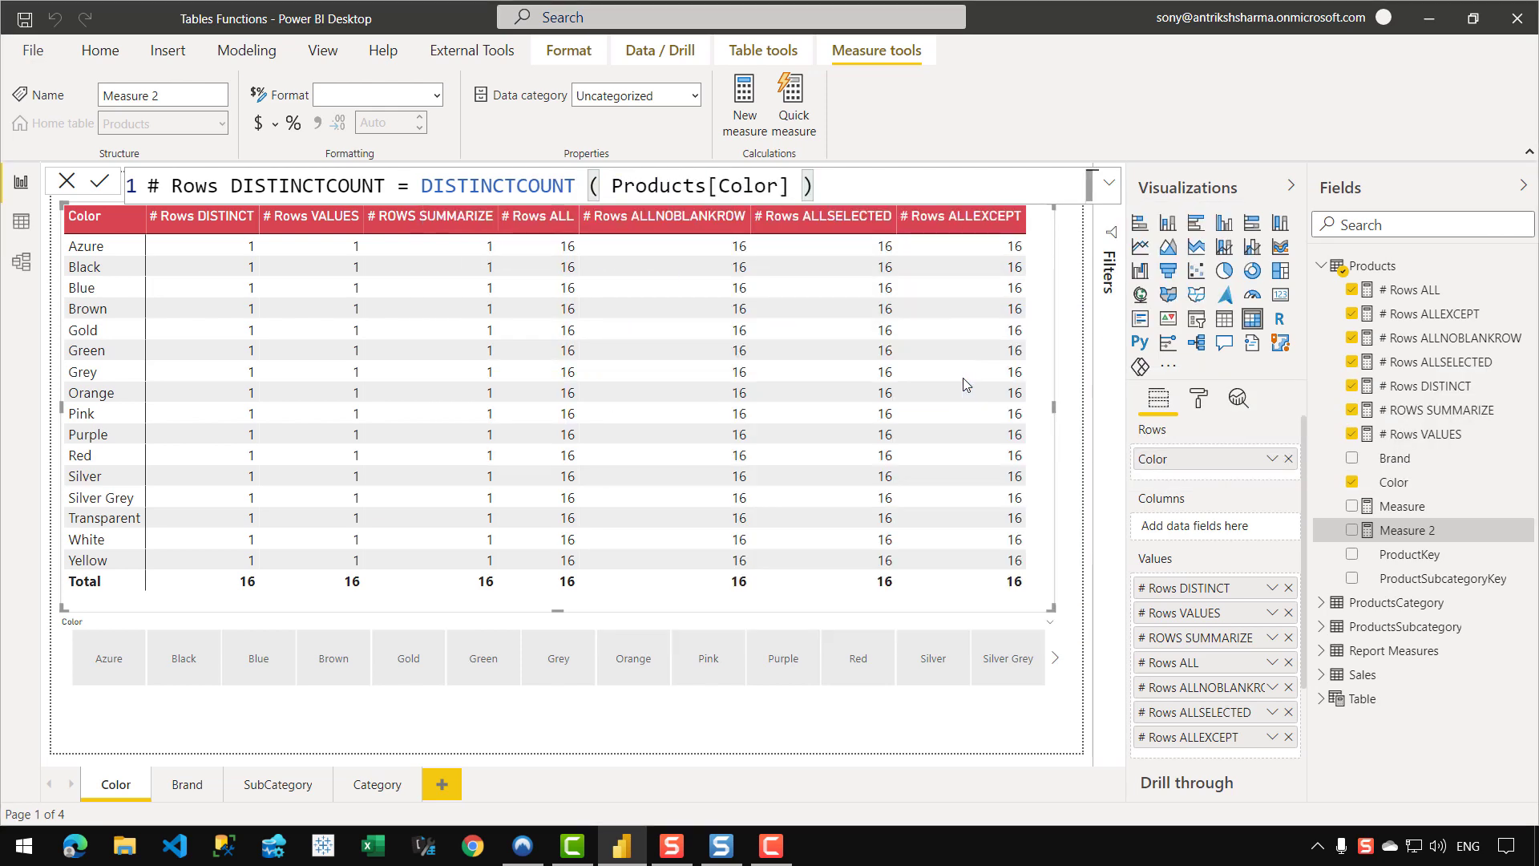
key(Return)
drag(1429, 411, 1282, 601)
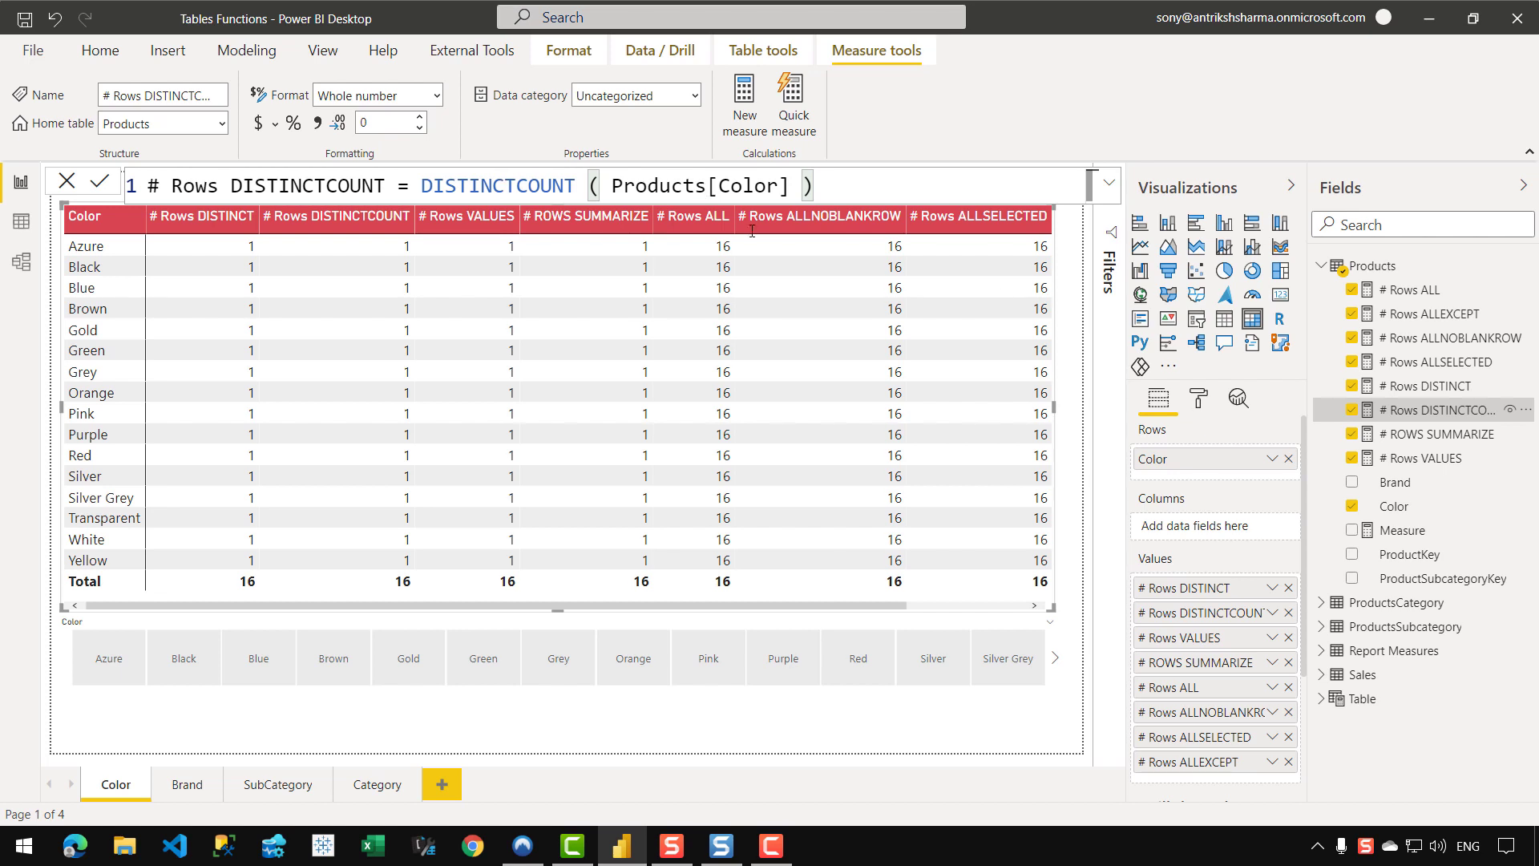
Review the # Rows DISTINCT measure's formula for comparison with the # Rows DISTINCTCOUNT measure.
click(1425, 385)
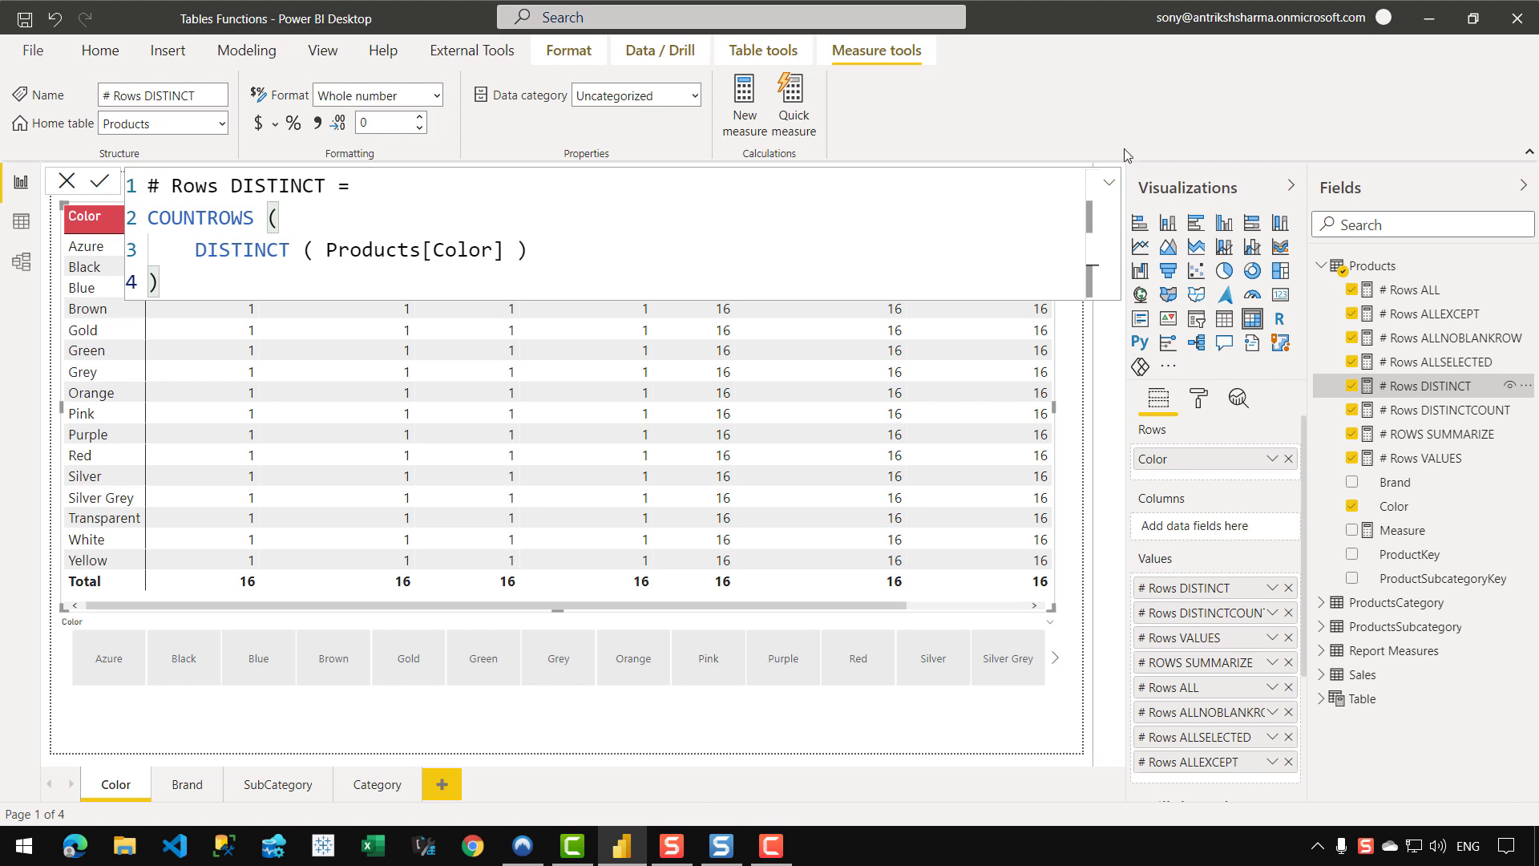
click(1109, 181)
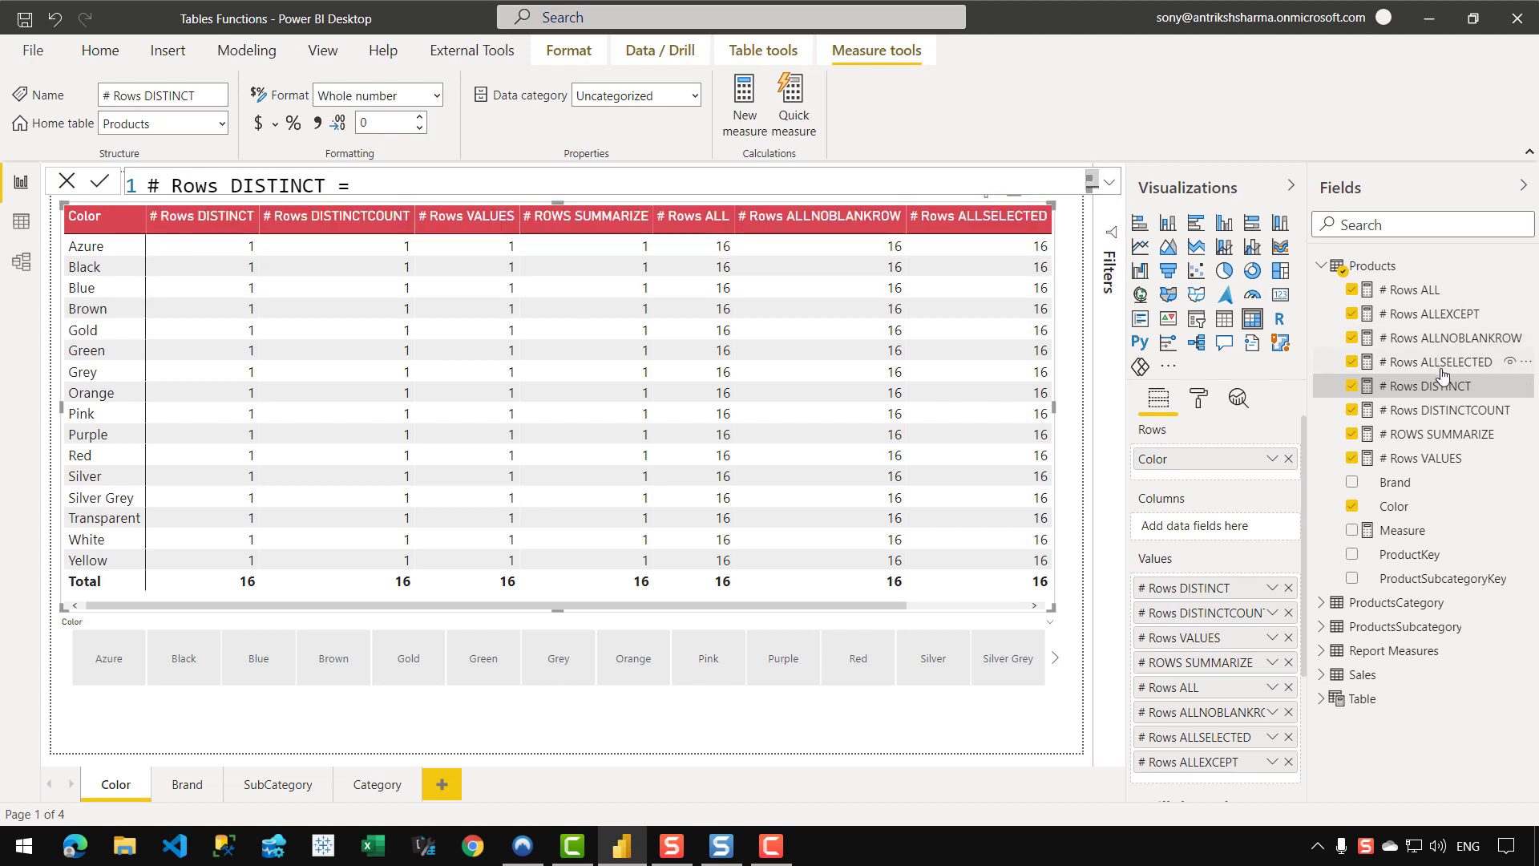
click(1451, 416)
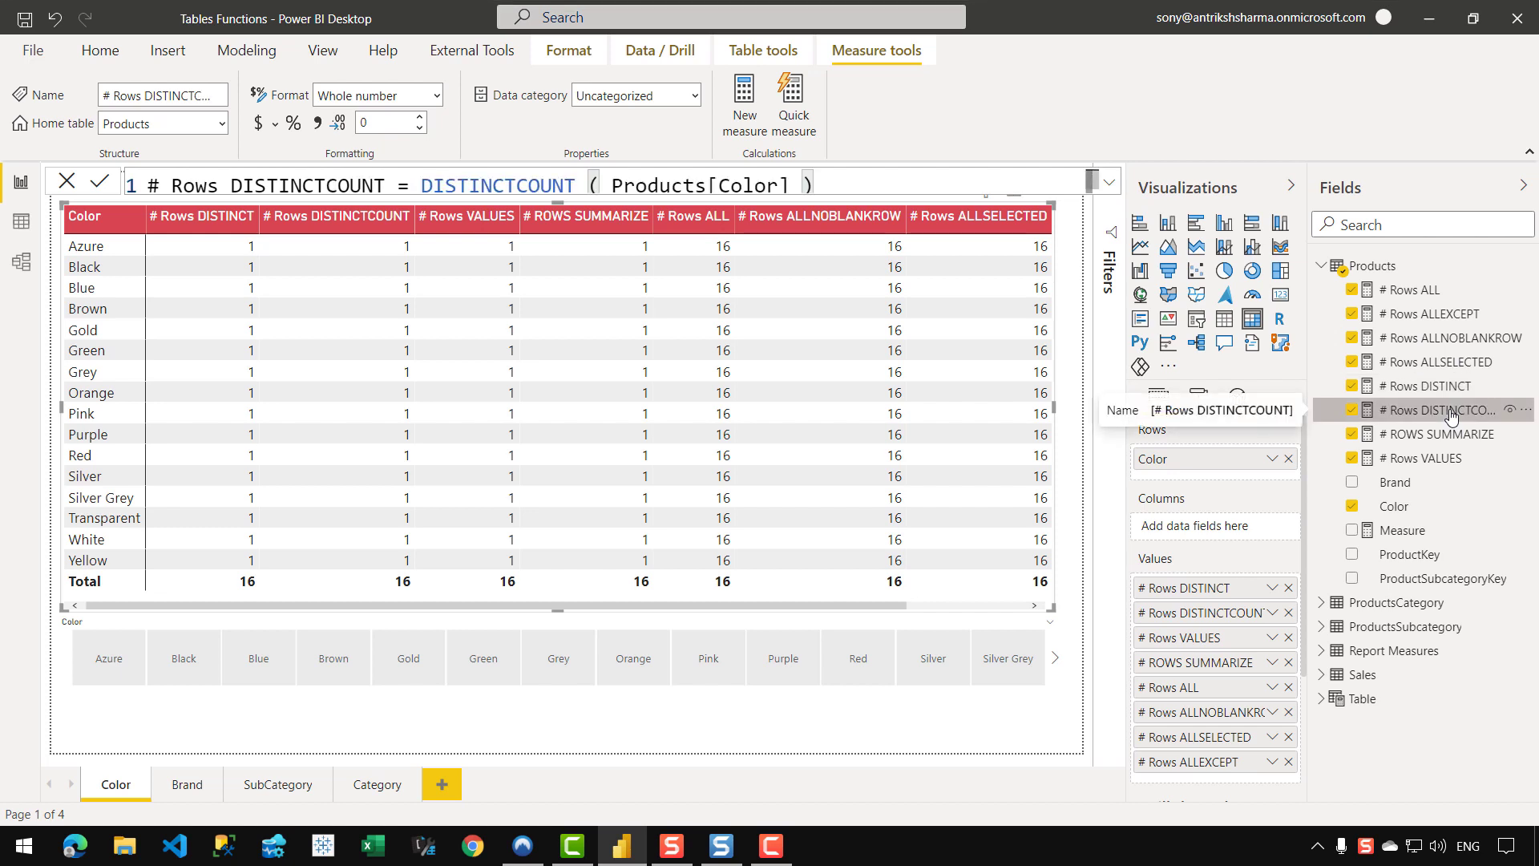
Create another measure in the Products table and name it # Rows DISTINCTCOUNTNOBLANK.
right_click(1439, 413)
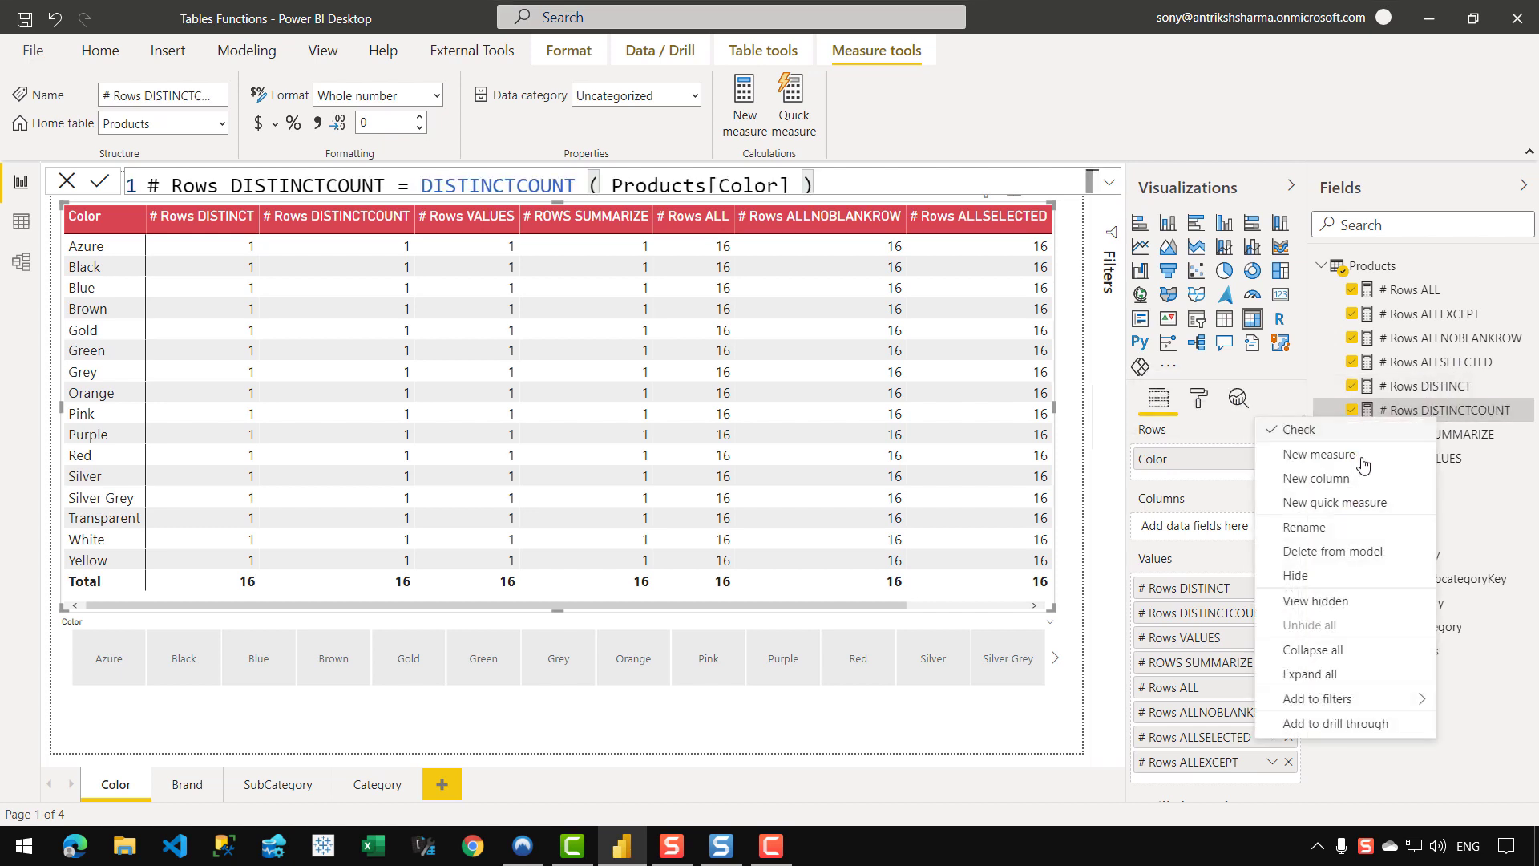
key(Escape)
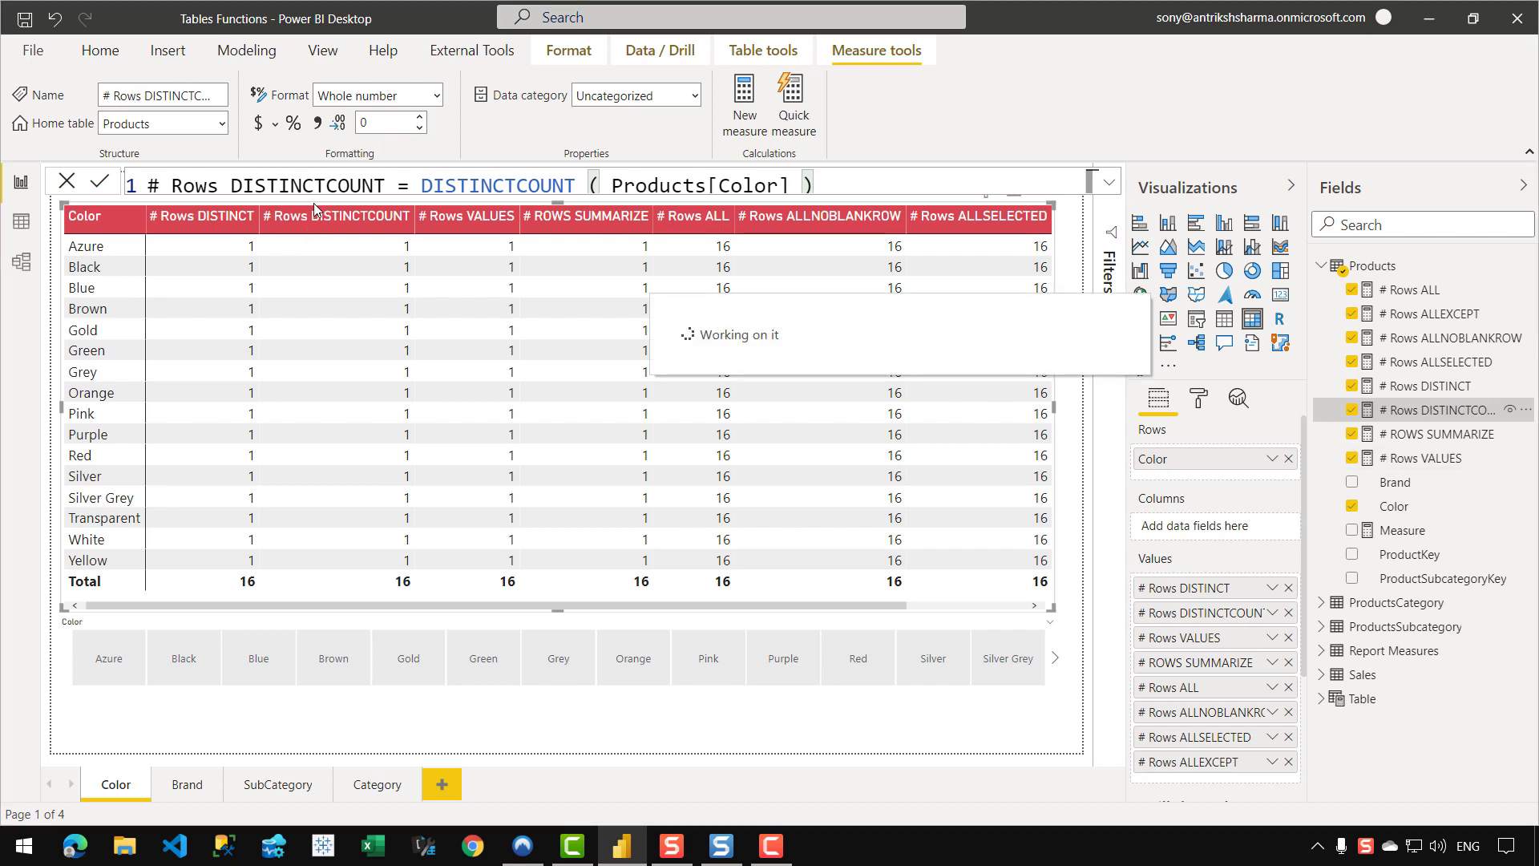
text(#)
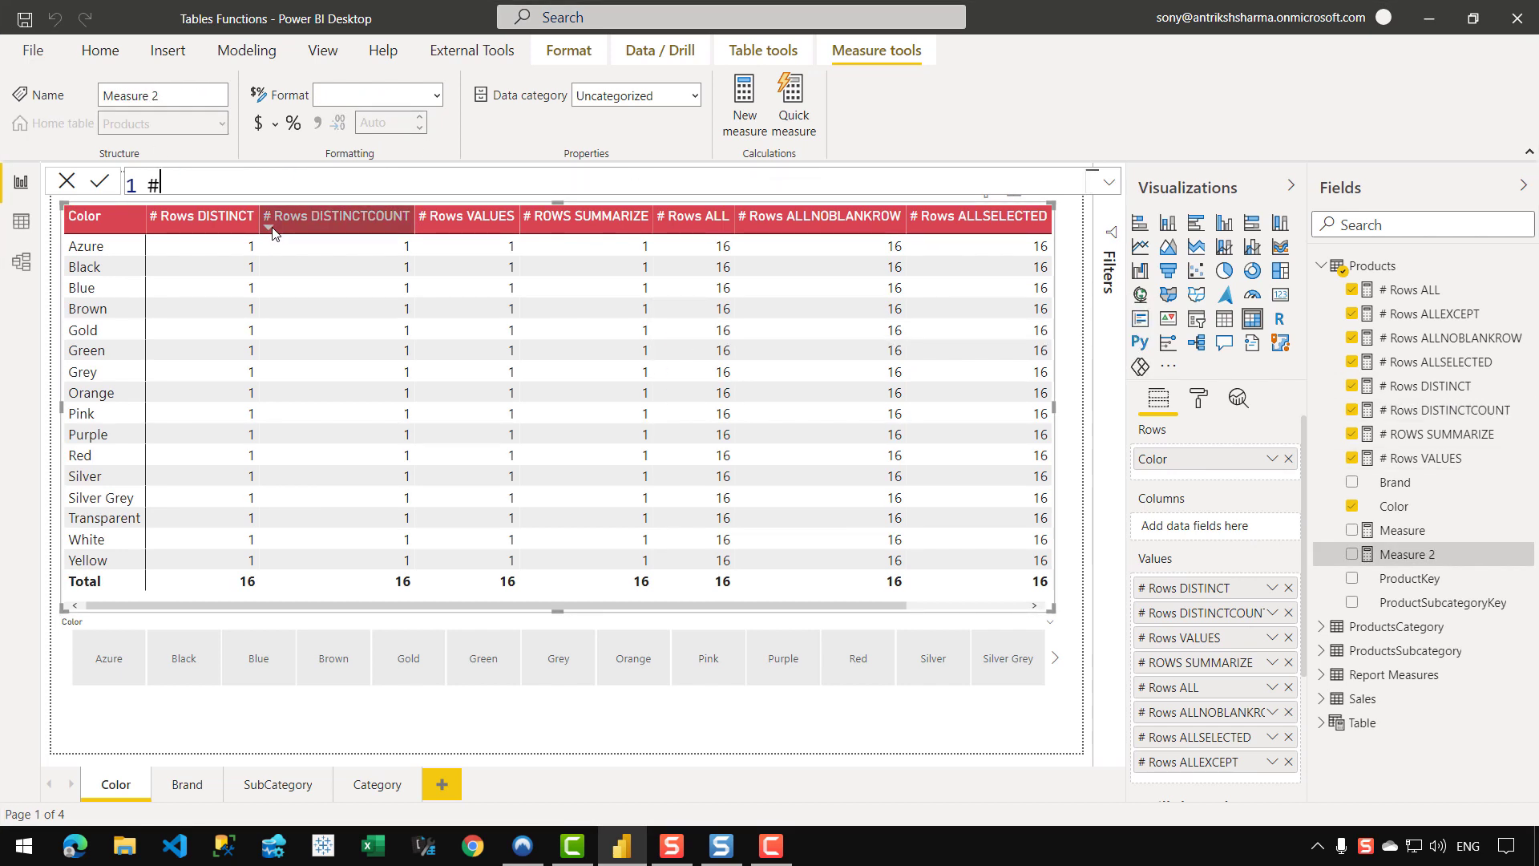
text( Rows DISTINCTCOU)
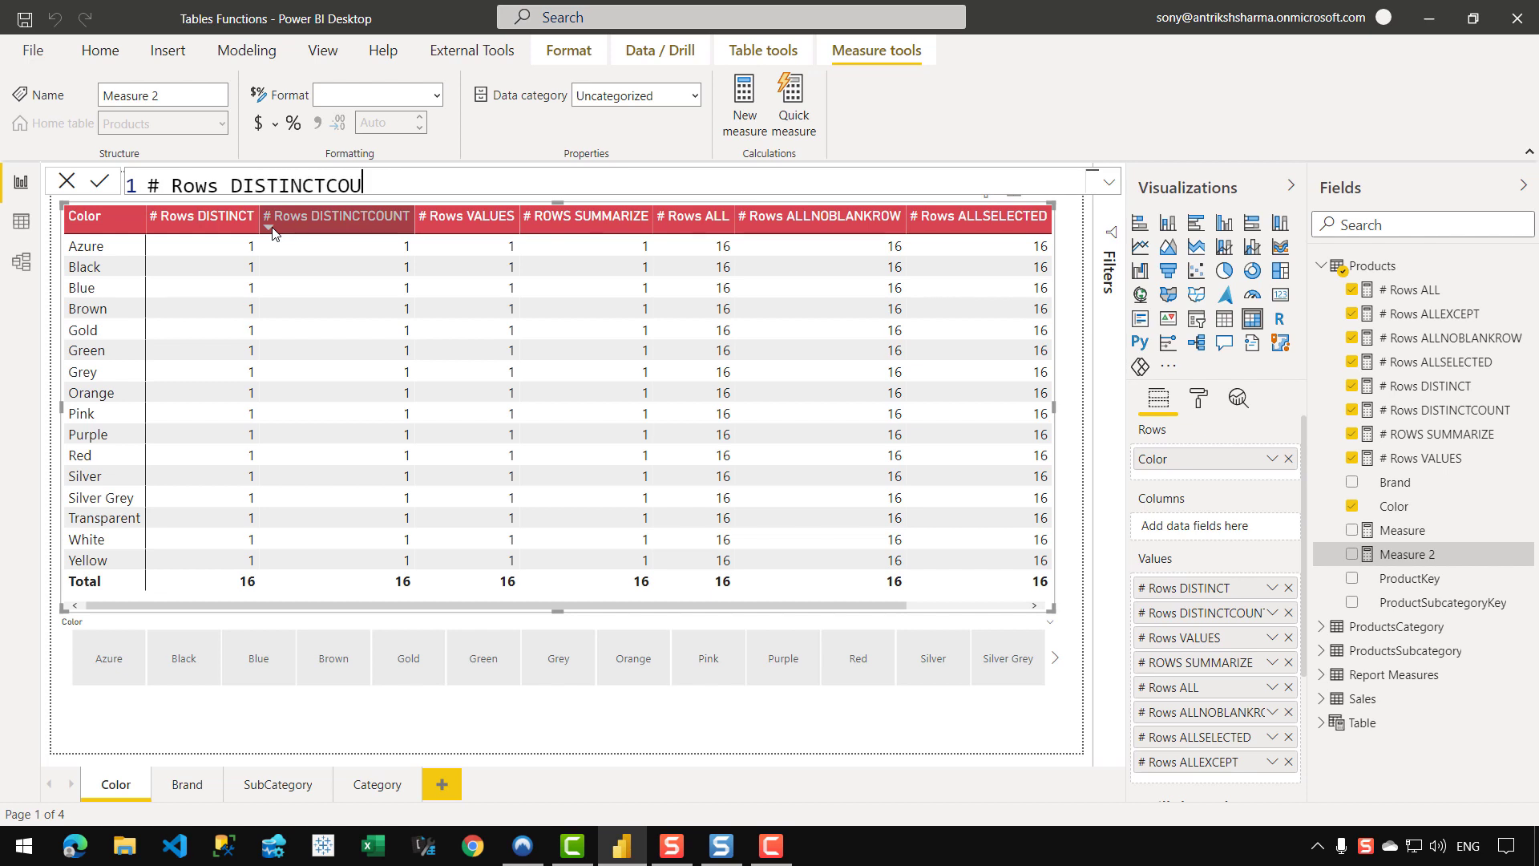
text(NTNOBLANK = )
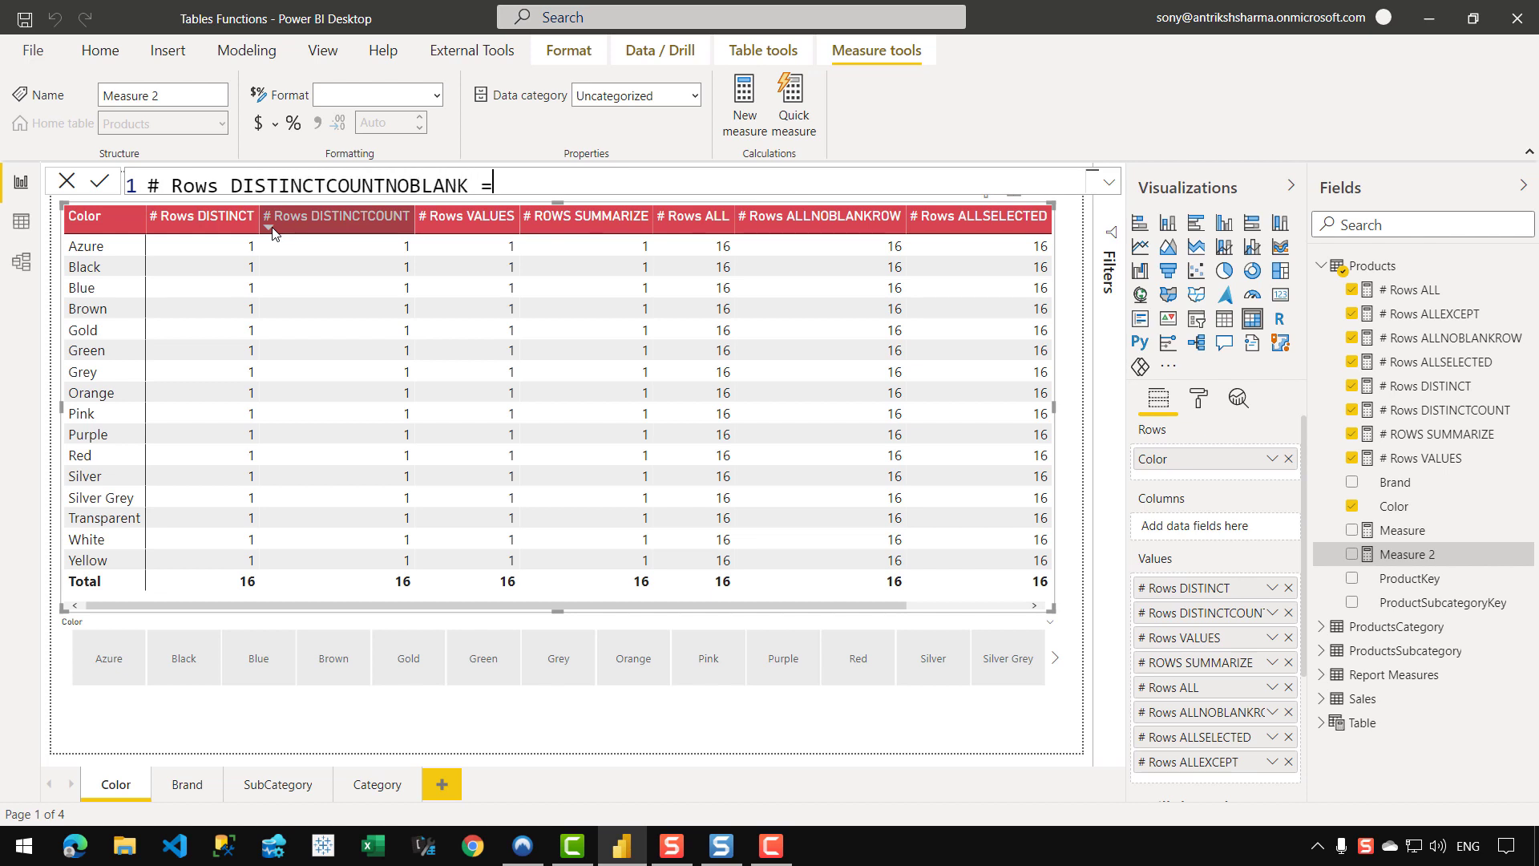
Define the new measure as DISTINCTCOUNTNOBLANK ( Products[Color] ) and commit the formula.
text(DISTINCT)
key(Down)
key(Down)
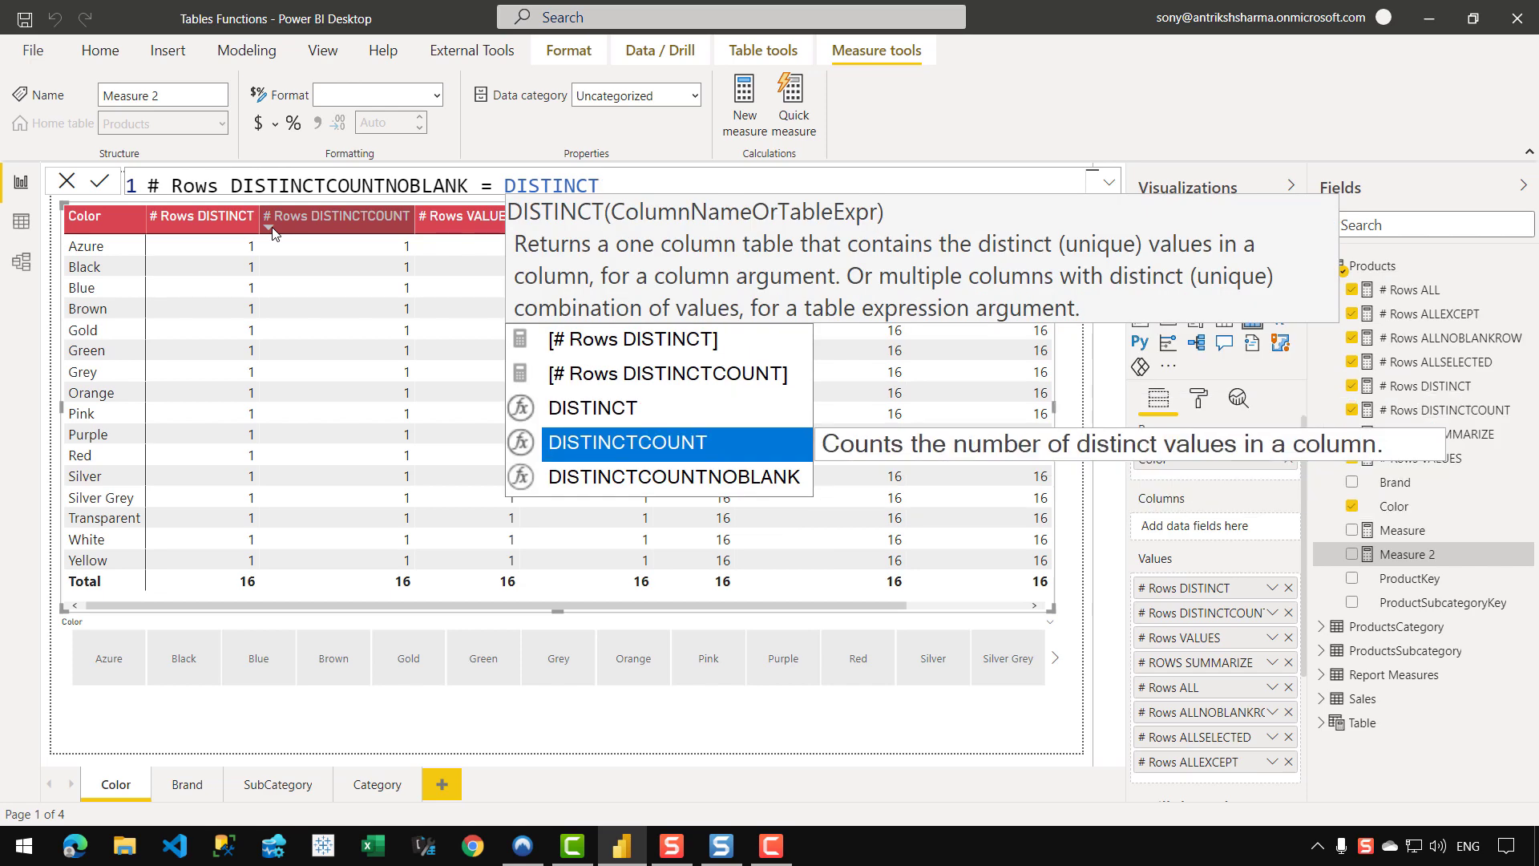
key(Tab)
text(( Products)
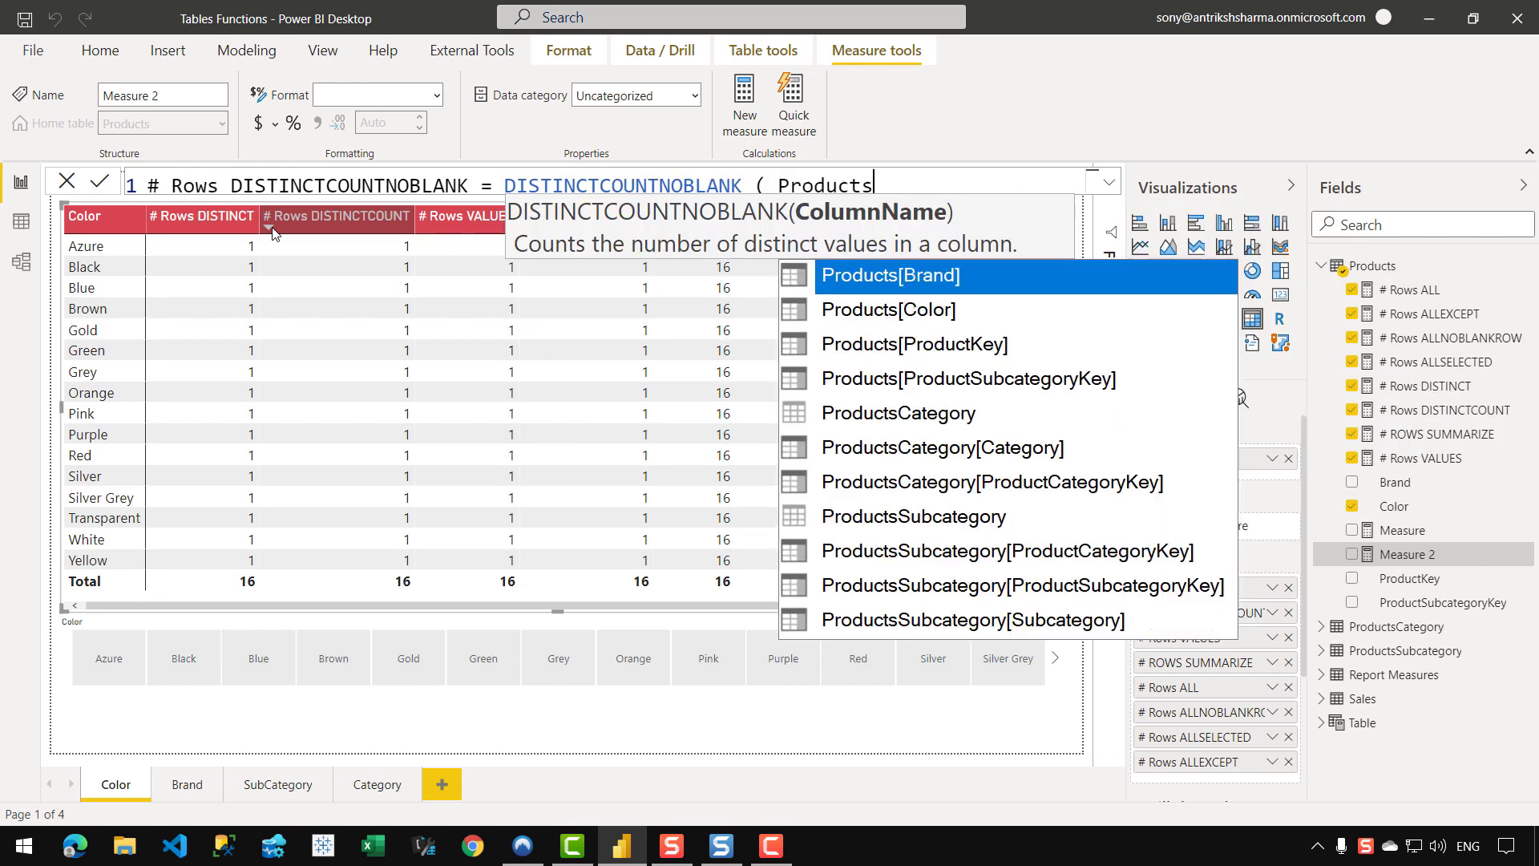
text([Color] ))
key(Return)
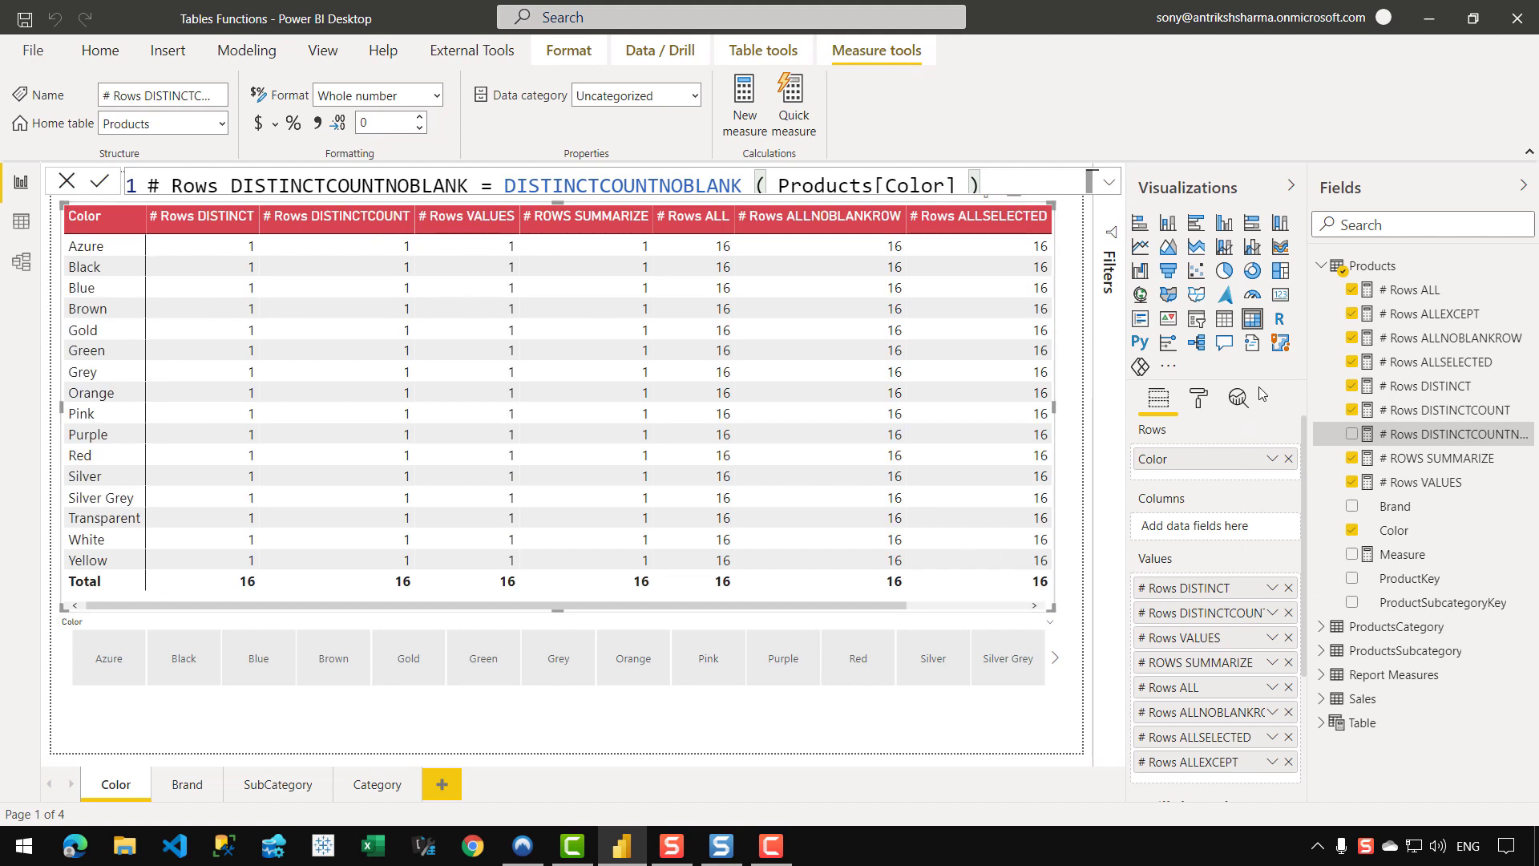
Add # Rows DISTINCTCOUNTNOBLANK to the matrix values directly after # Rows DISTINCTCOUNT and check the columns through # Rows ALLEXCEPT.
drag(1415, 439, 1252, 639)
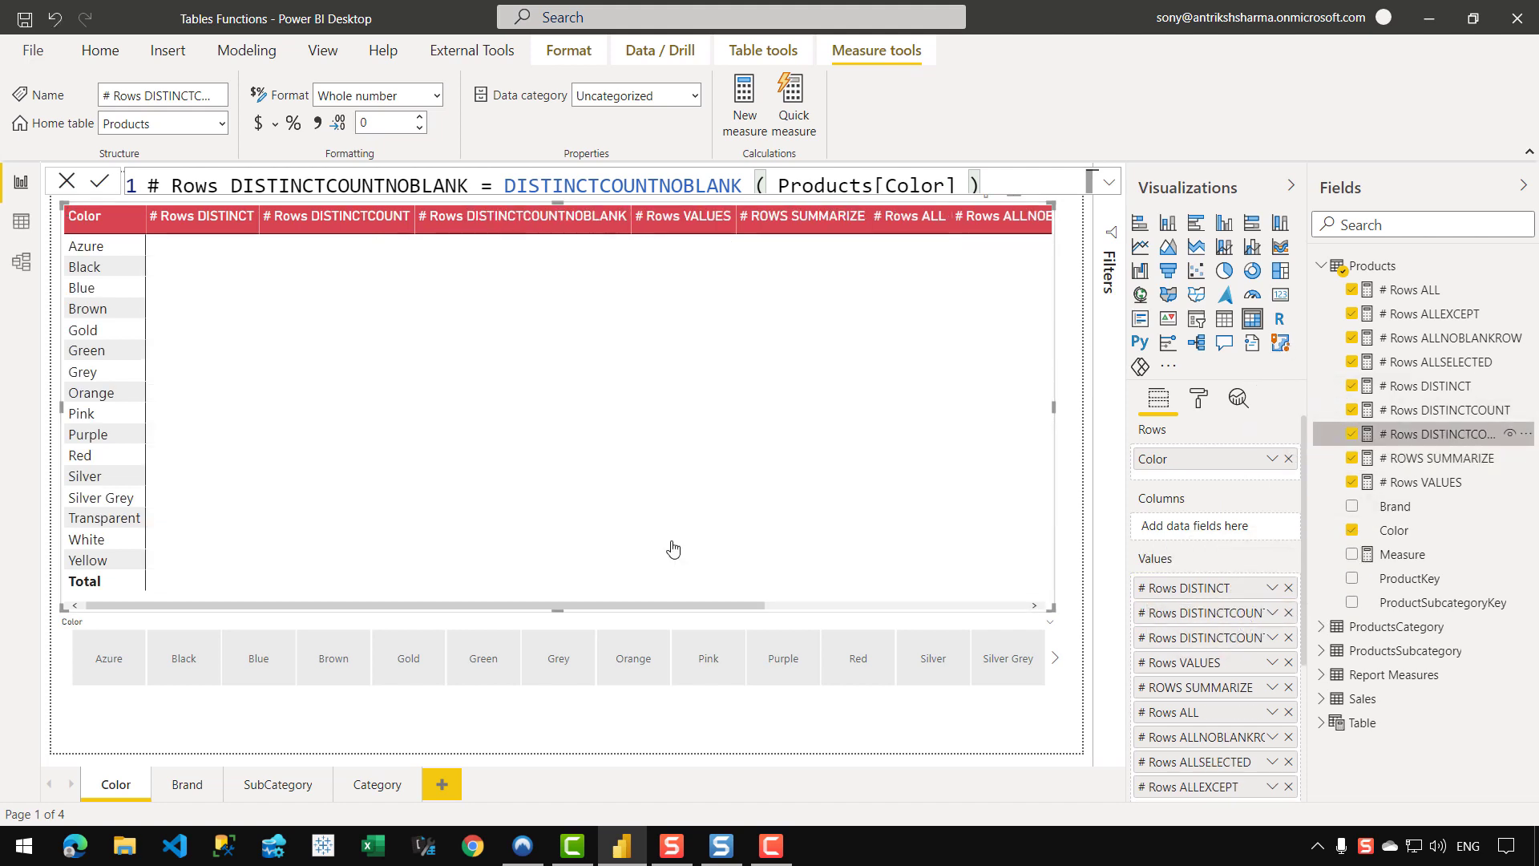
mouse_move(577, 601)
mouse_down()
mouse_move(796, 611)
mouse_move(557, 609)
mouse_up()
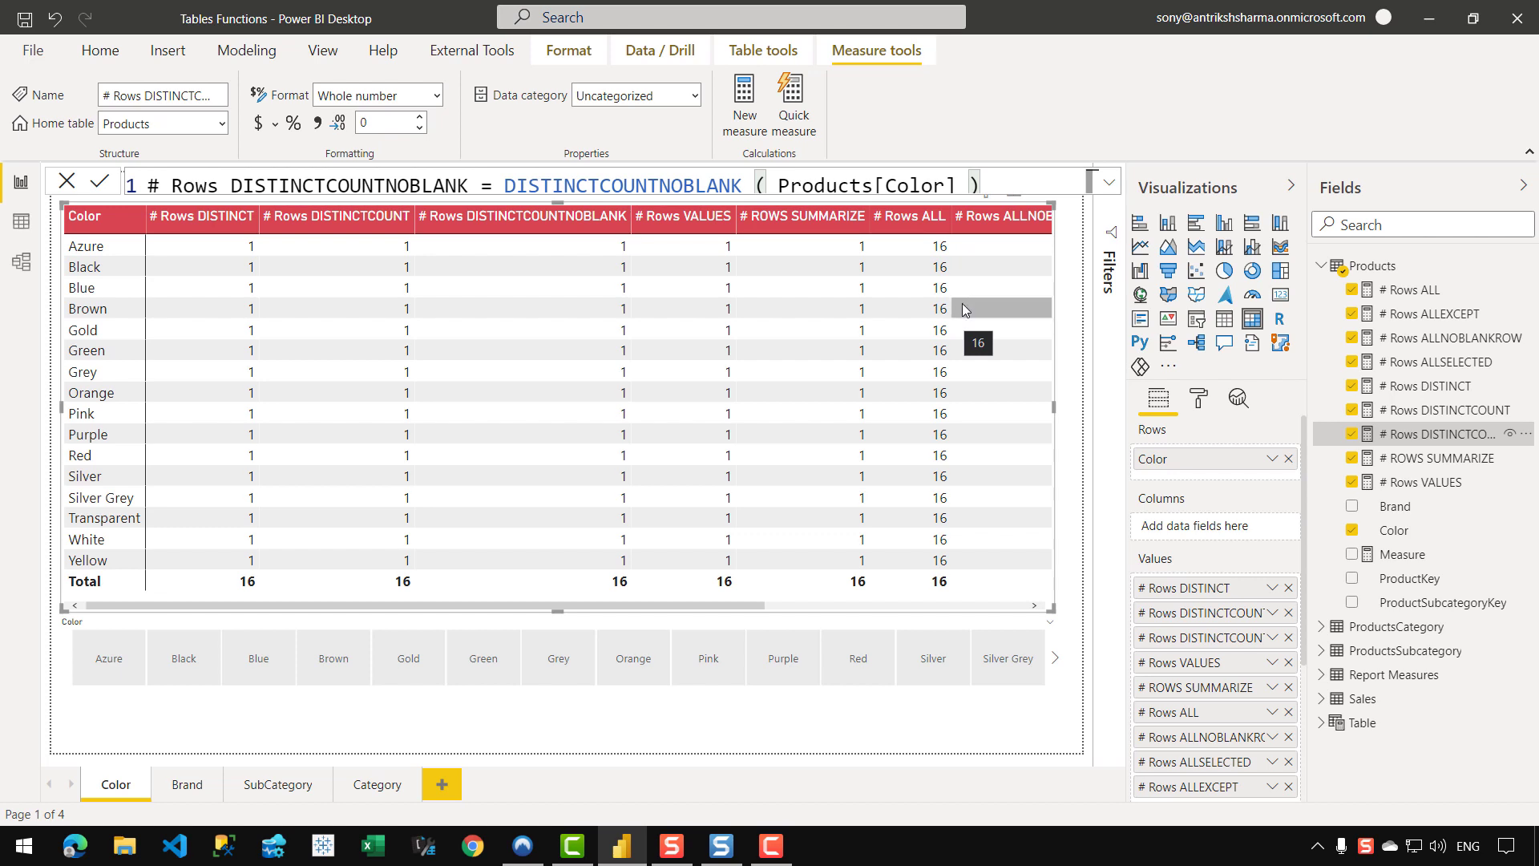
drag(654, 605, 971, 589)
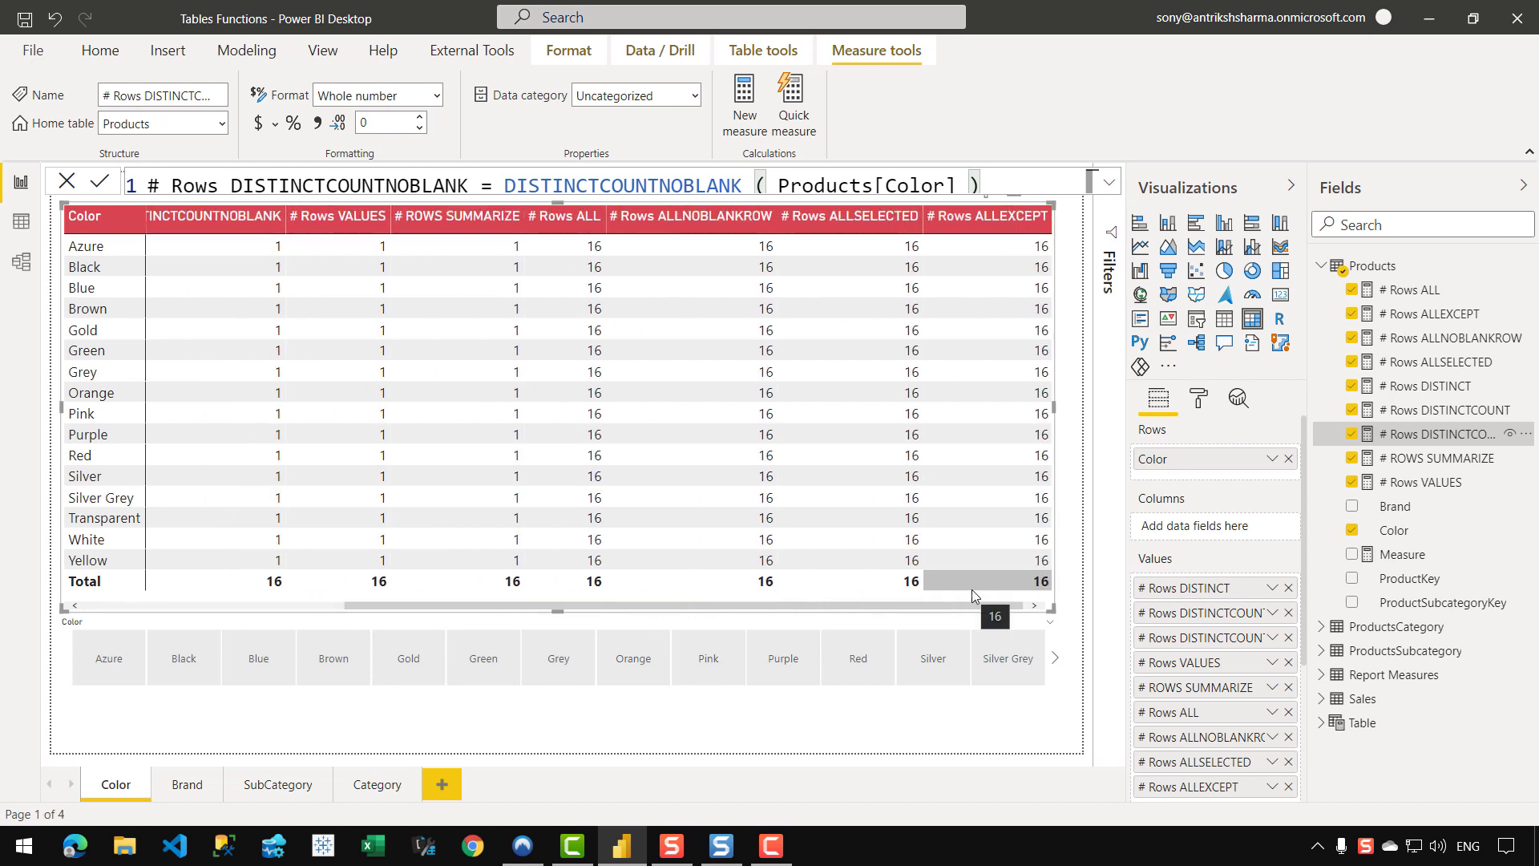